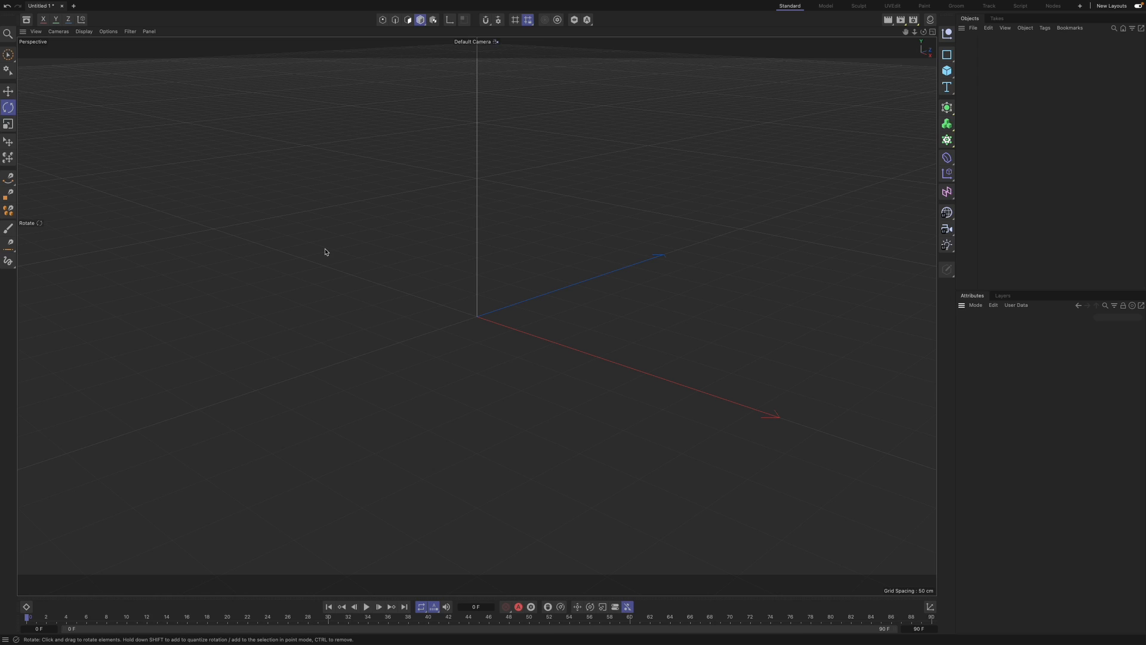
- Look over the command search, the Move, Rotate and Scale tools, the viewport's camera and display options, and the Material Manager
{"action": "left_click", "coordinate": [8, 33]}
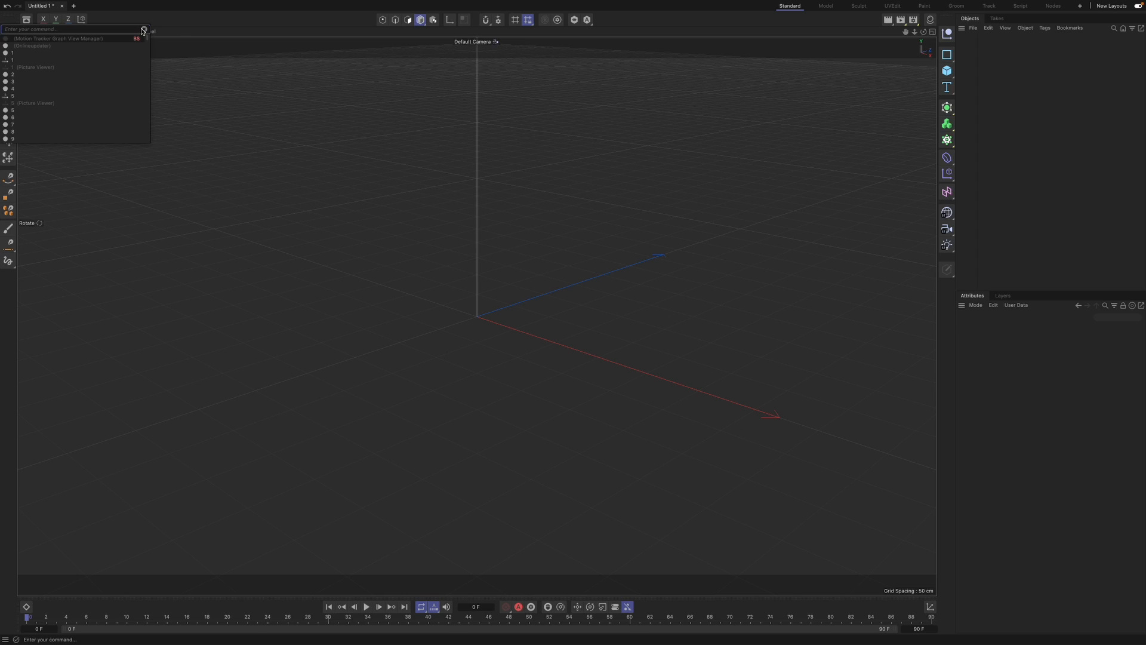
{"action": "left_click", "coordinate": [143, 31]}
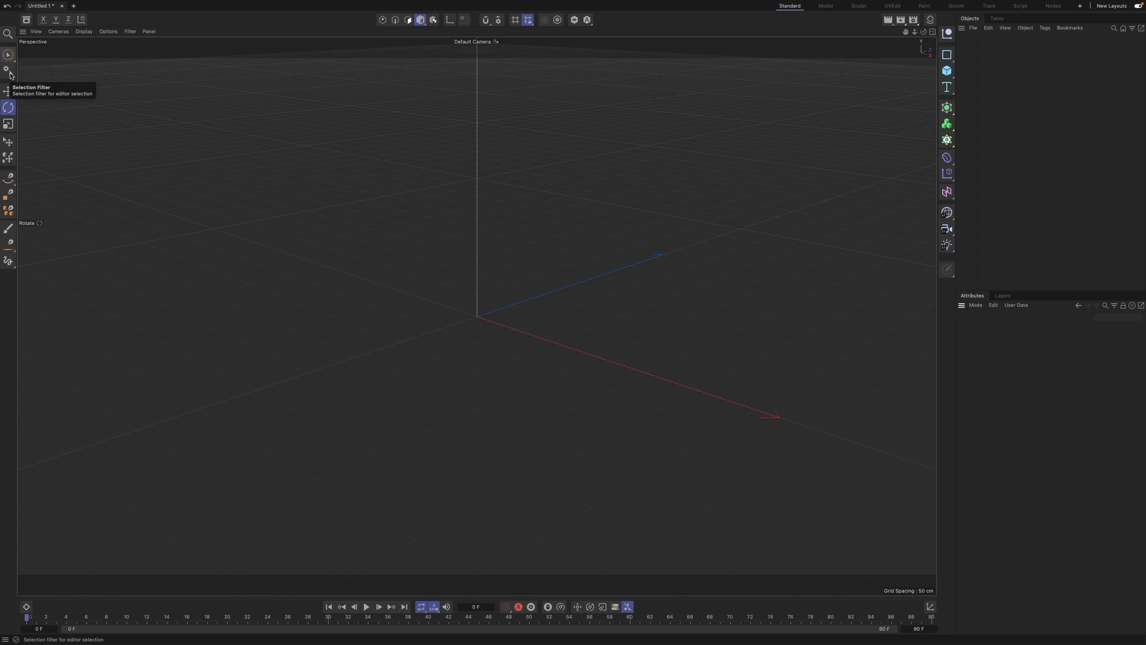
{"action": "left_click", "coordinate": [9, 91]}
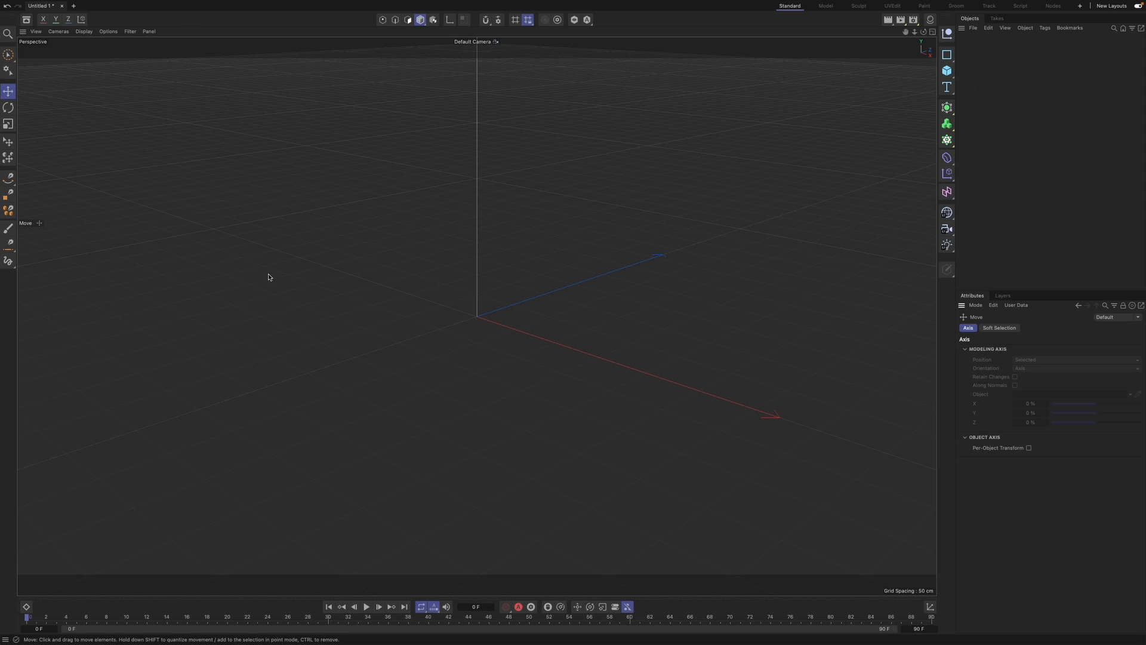
{"action": "left_click", "coordinate": [9, 111]}
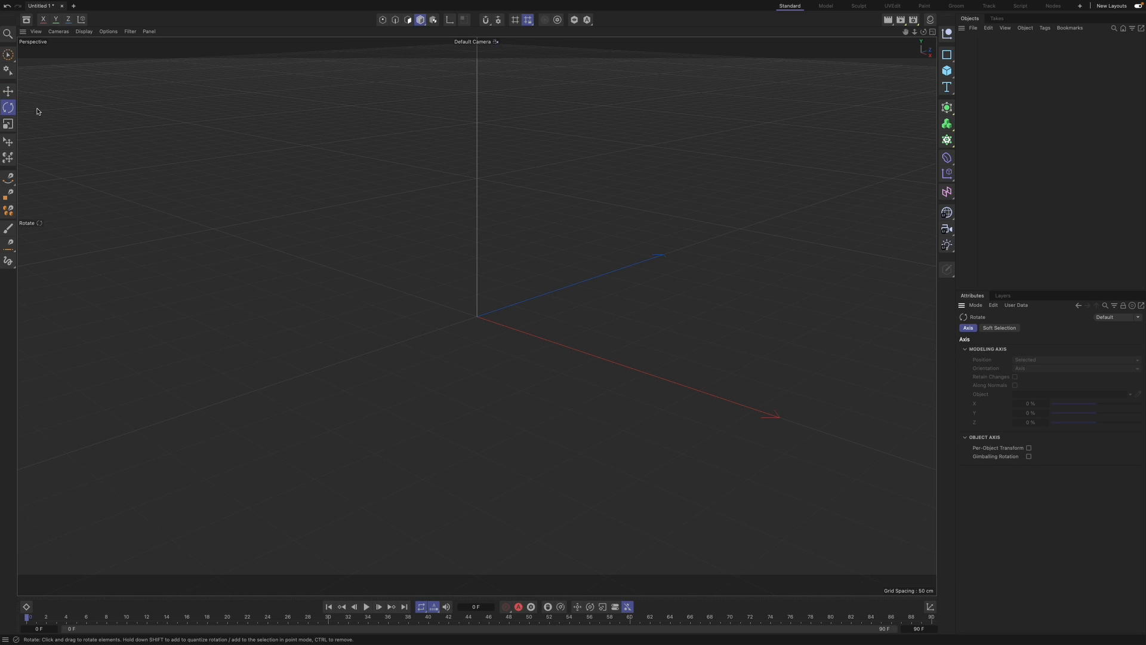
{"action": "left_click", "coordinate": [9, 123]}
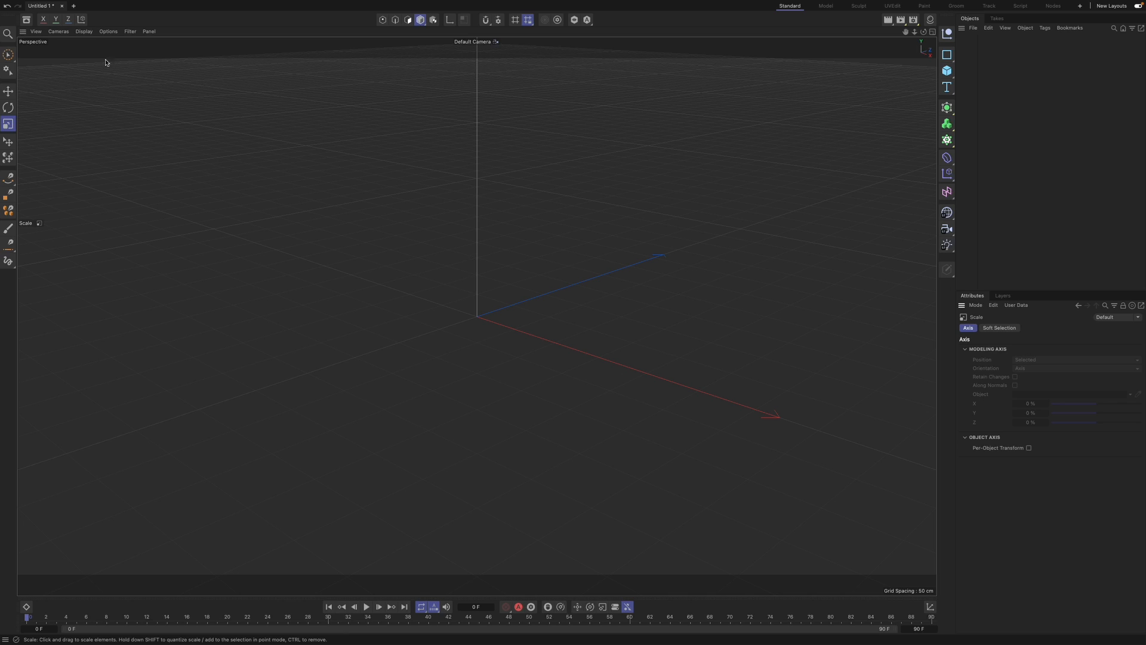
{"action": "mouse_move", "coordinate": [47, 31]}
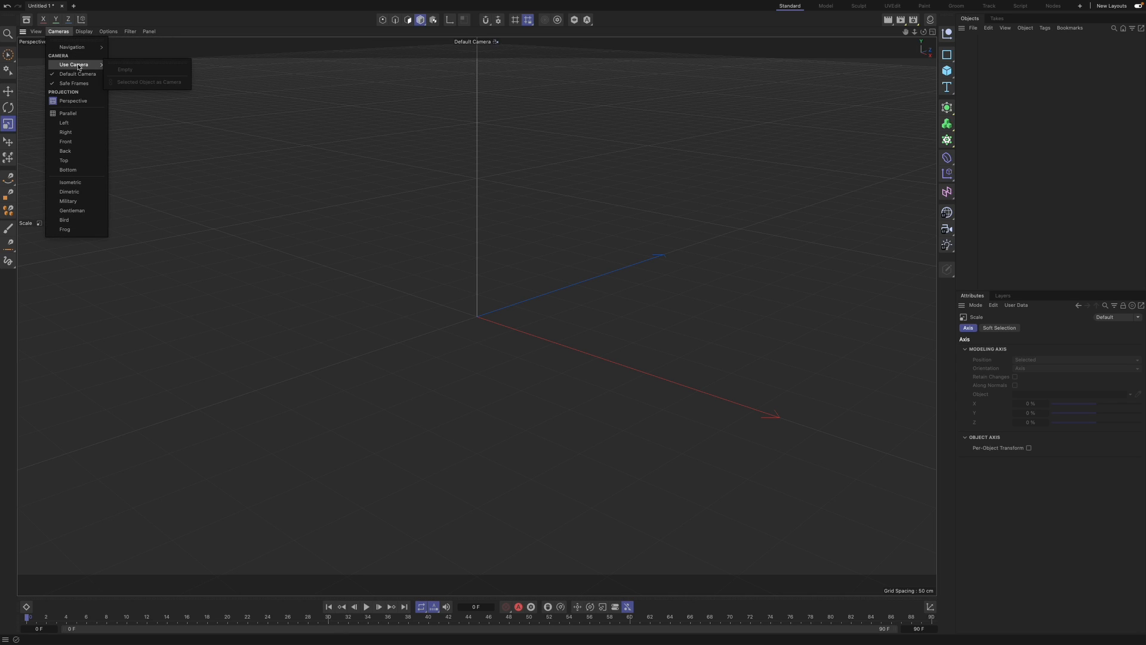
{"action": "mouse_move", "coordinate": [82, 34]}
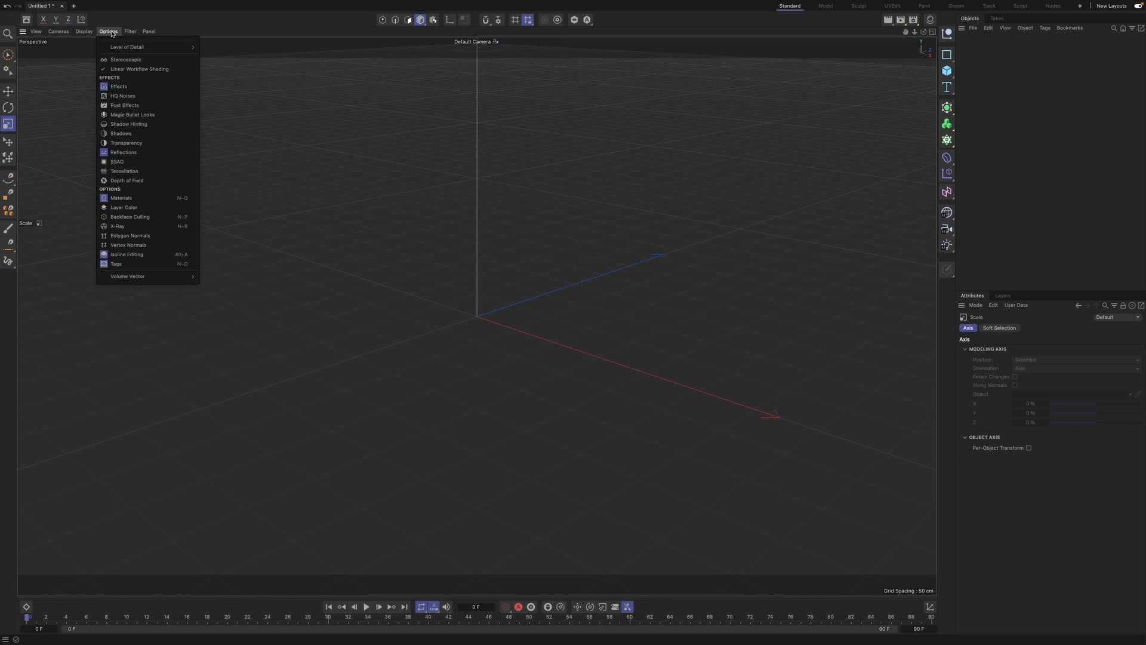
{"action": "left_click", "coordinate": [165, 22]}
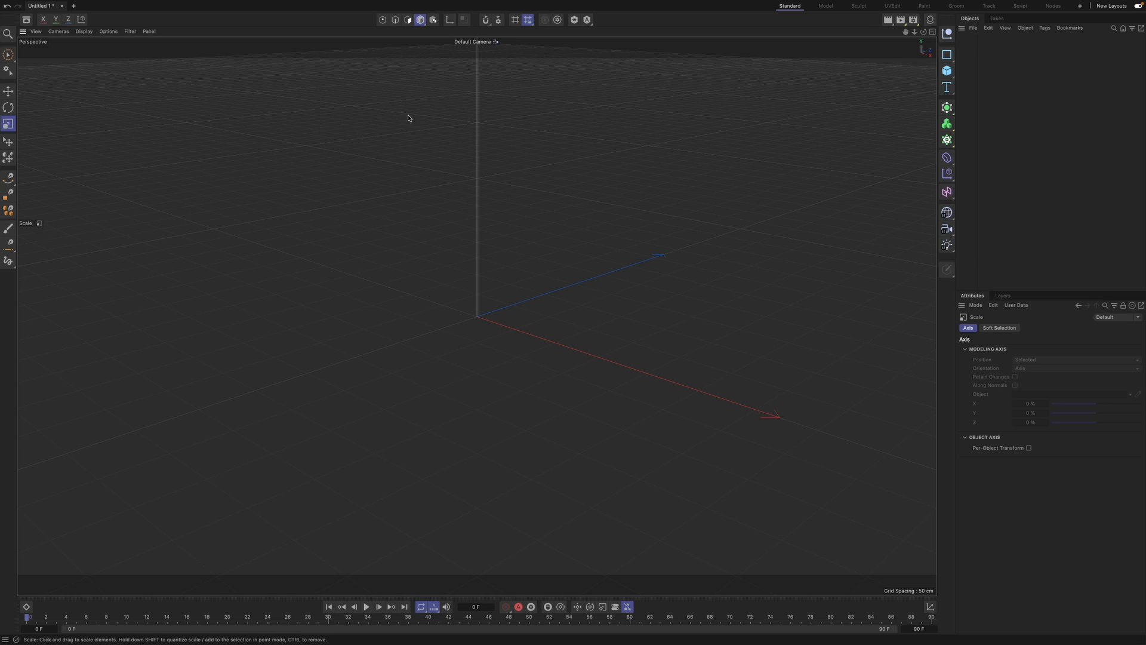
{"action": "left_click", "coordinate": [931, 20]}
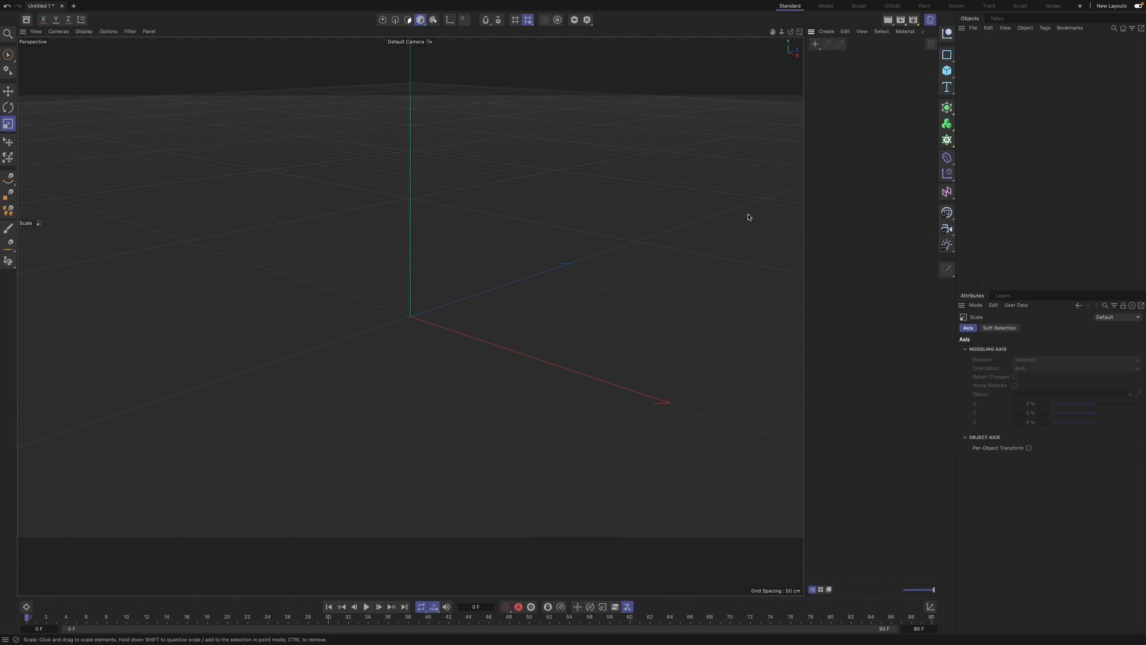
{"action": "left_click", "coordinate": [931, 20]}
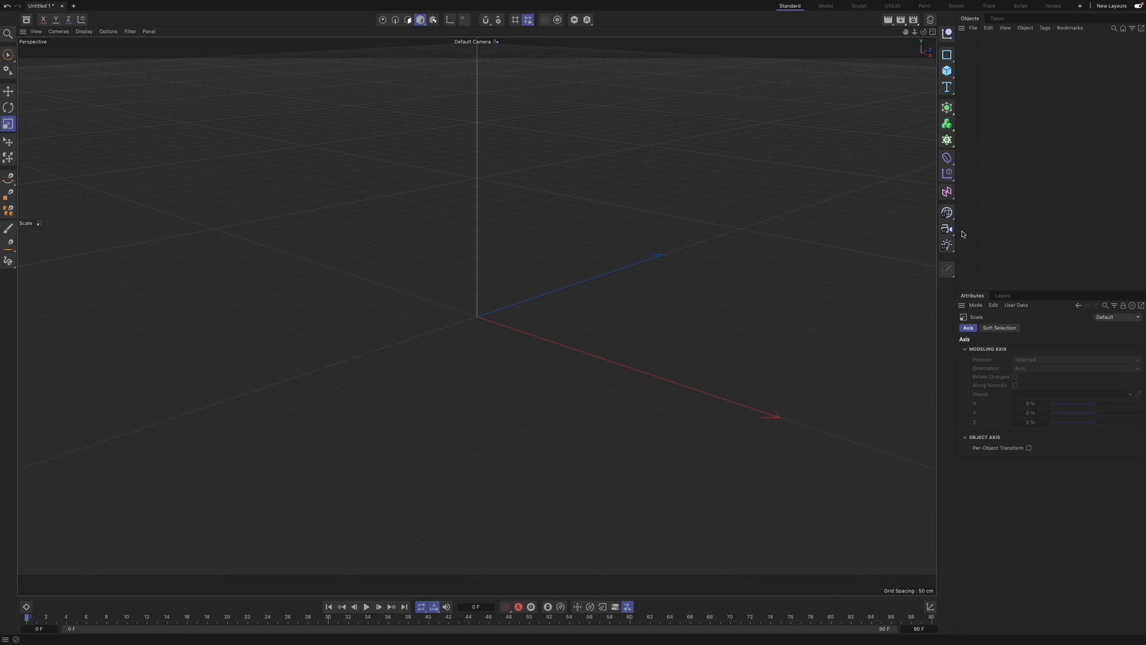
- Add a null object, try moving it along its Z axis, and undo the move
{"action": "left_click", "coordinate": [947, 33]}
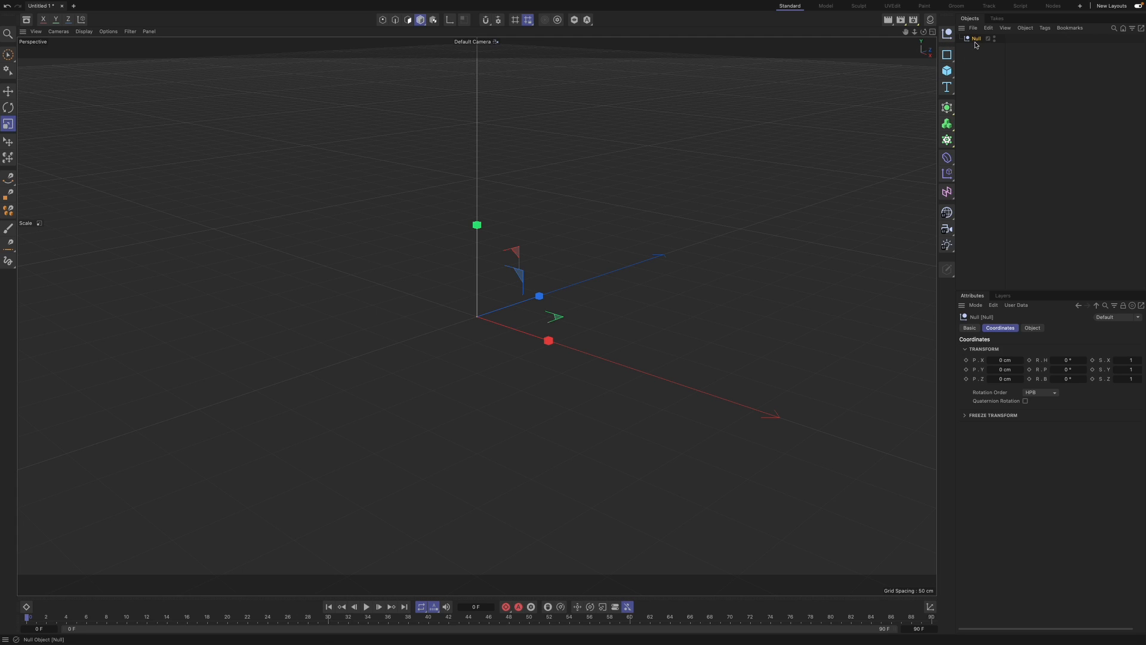
{"action": "key", "text": "e"}
{"action": "left_click_drag", "start_coordinate": [543, 300], "coordinate": [471, 321]}
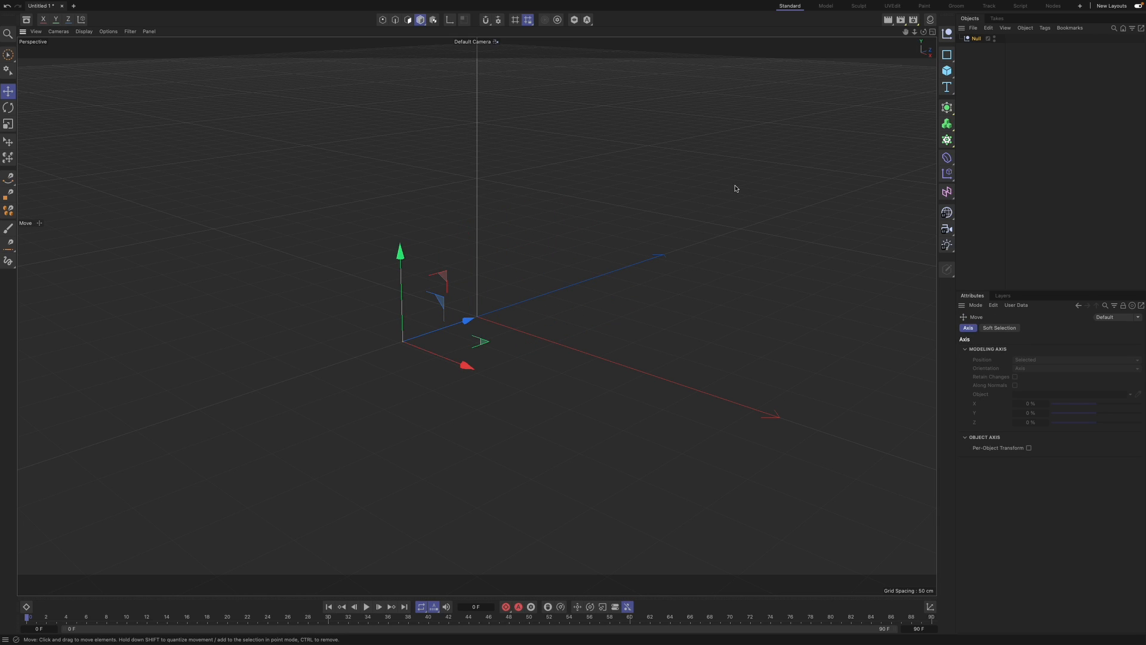
{"action": "key", "text": "ctrl+z"}
{"action": "left_click", "coordinate": [973, 39]}
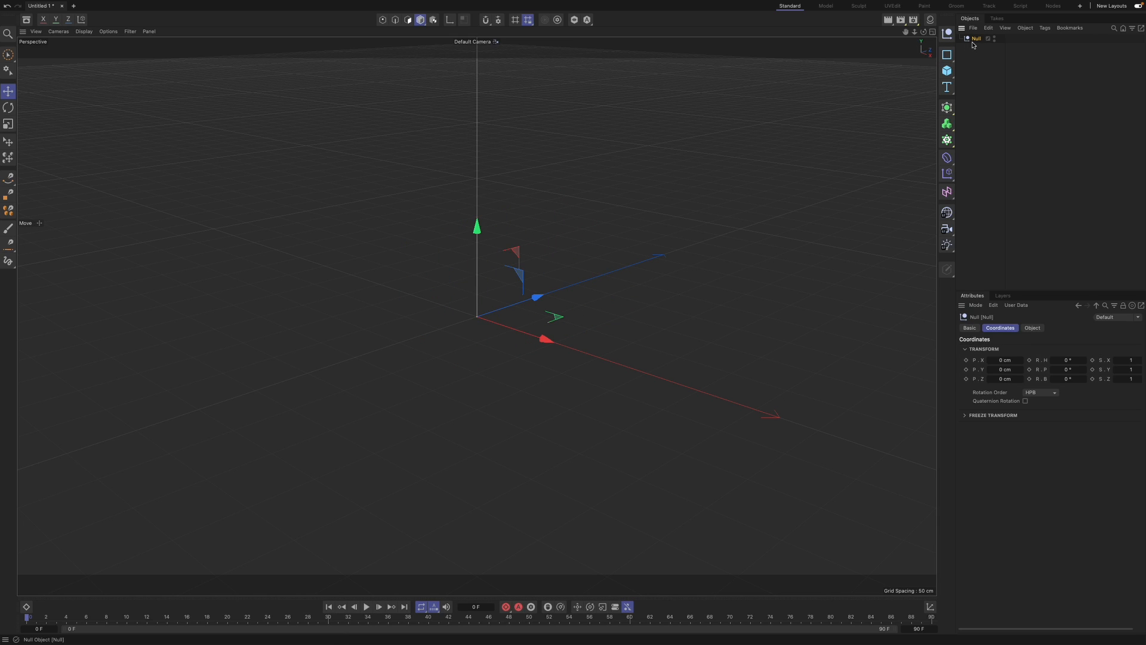
- Remove the null object without its children, undo that, and delete the null outright
{"action": "right_click", "coordinate": [975, 41]}
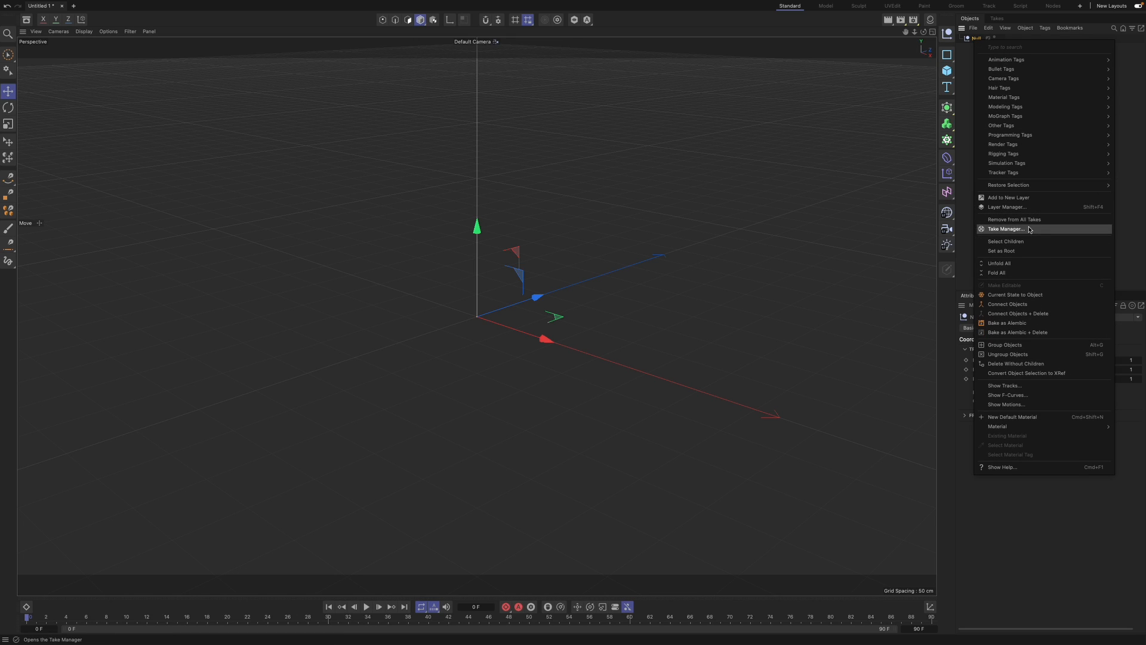
{"action": "left_click", "coordinate": [1013, 364]}
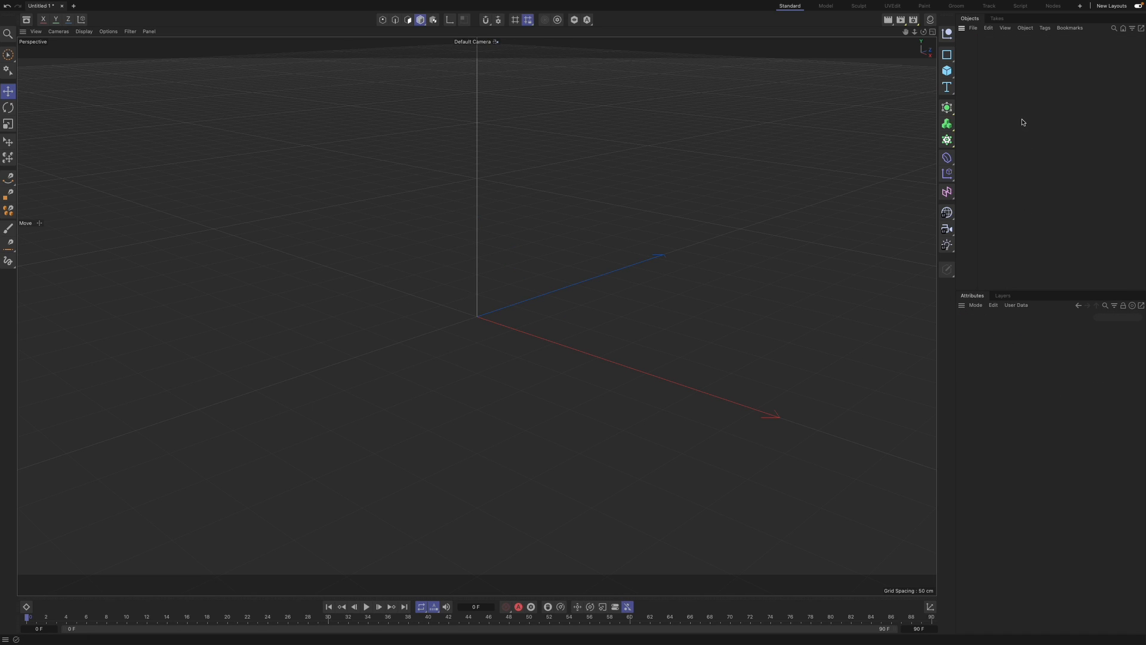
{"action": "key", "text": "ctrl+z"}
{"action": "key", "text": "Delete"}
- Add a cube primitive to the scene
{"action": "left_click", "coordinate": [947, 55]}
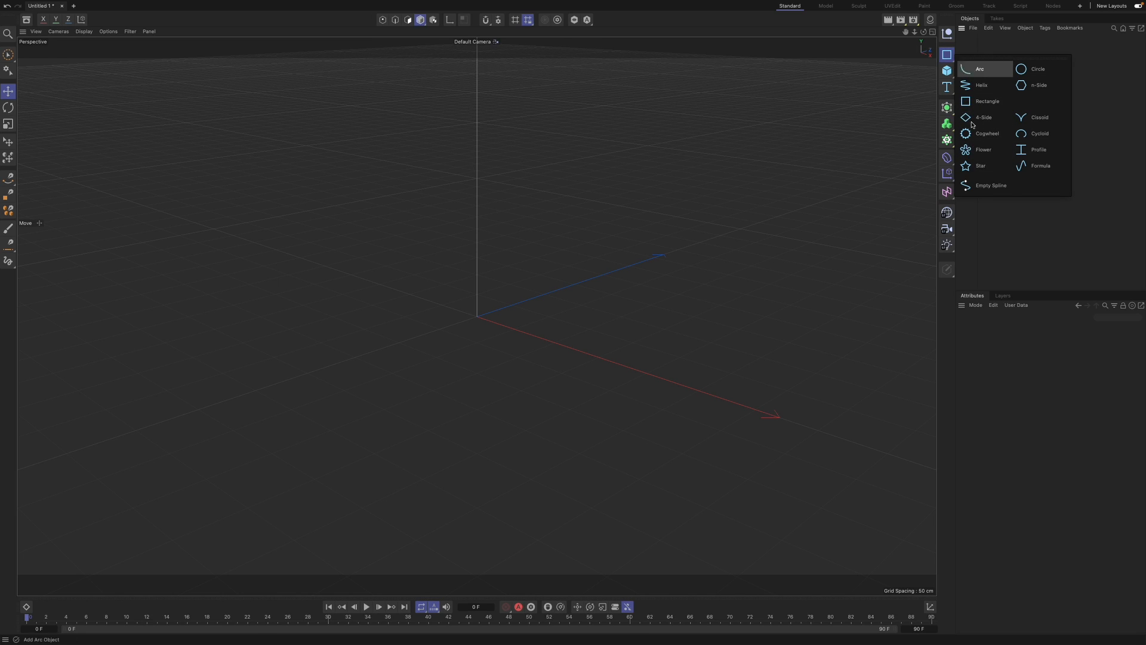
{"action": "left_click", "coordinate": [947, 71]}
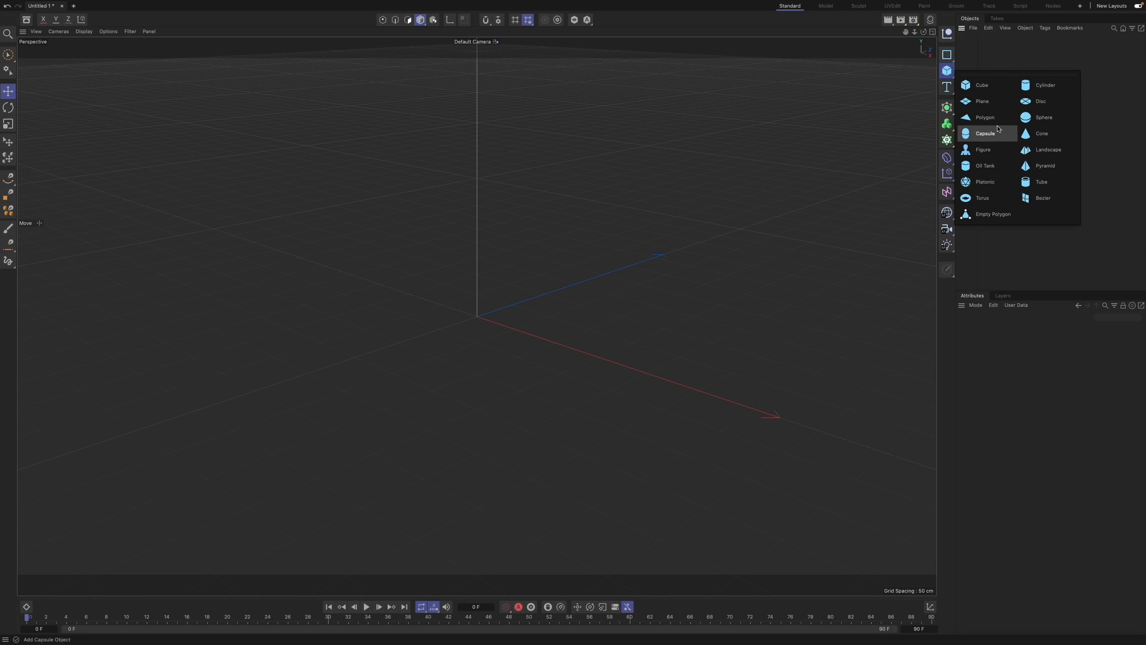
{"action": "left_click", "coordinate": [989, 88]}
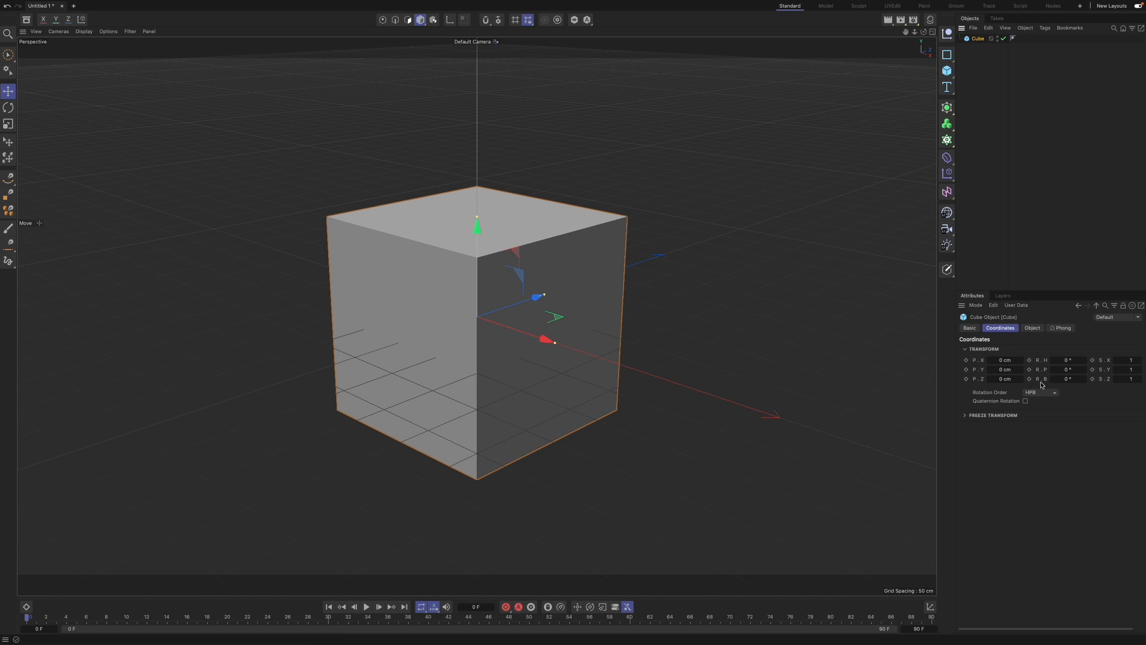
- Rename the cube to "This is my cube!" in its basic properties
{"action": "left_click", "coordinate": [969, 327]}
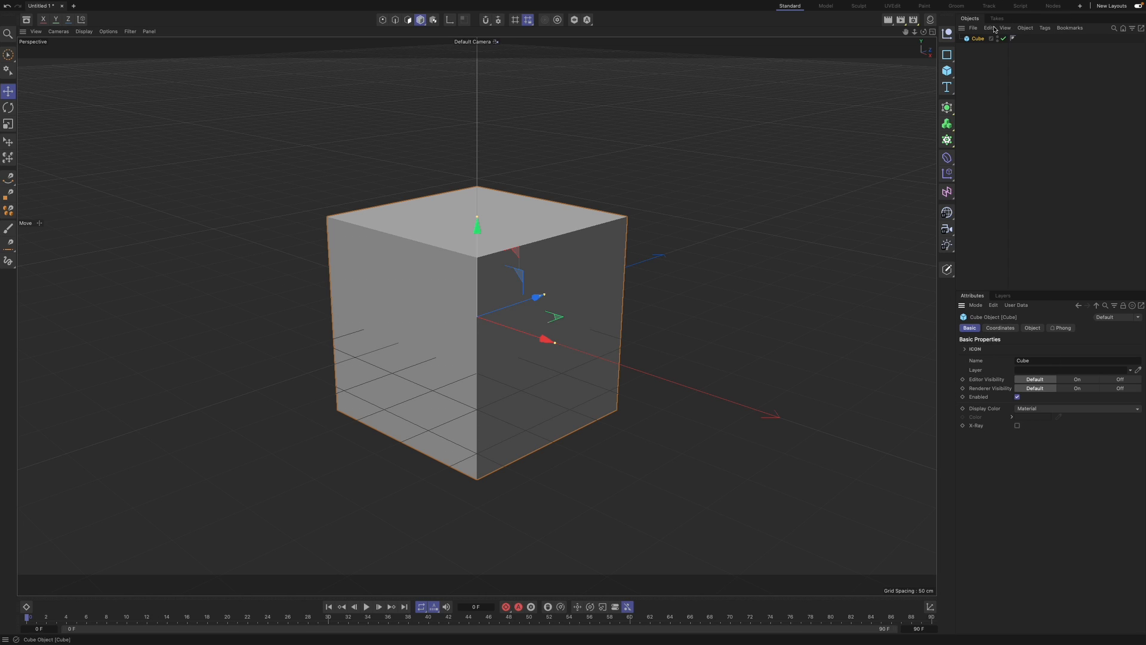
{"action": "double_click", "coordinate": [1072, 360]}
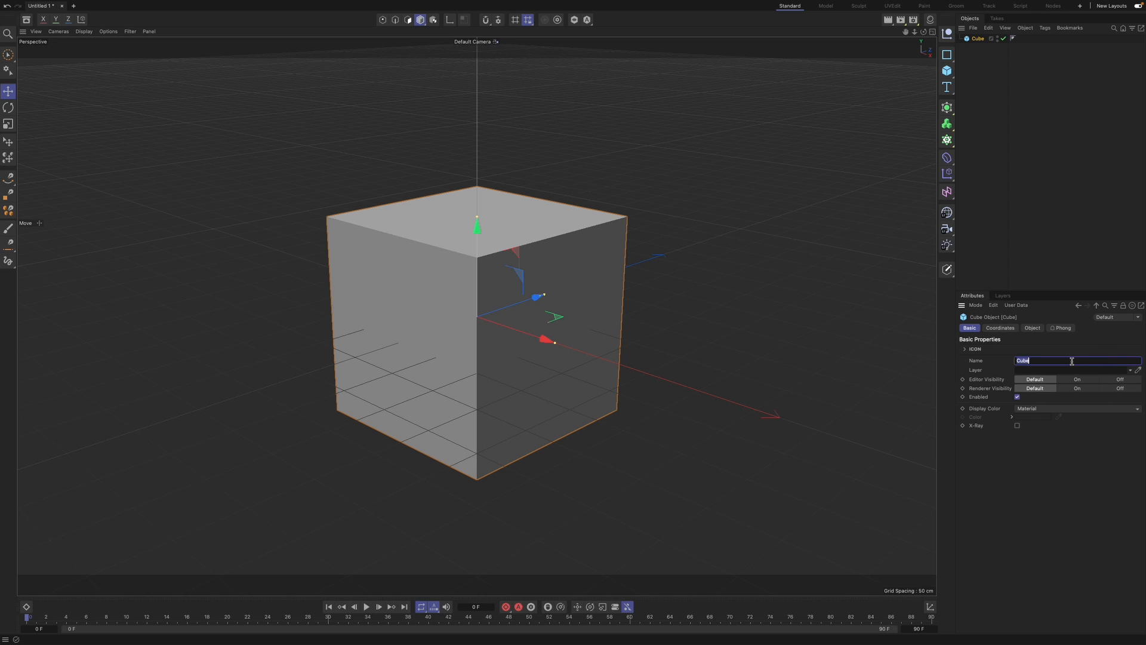
{"action": "type", "text": "This is my cube!"}
- Set the cube's editor visibility to Off and back to Default, and disable and re-enable the cube in its basic properties
{"action": "left_click", "coordinate": [1109, 380]}
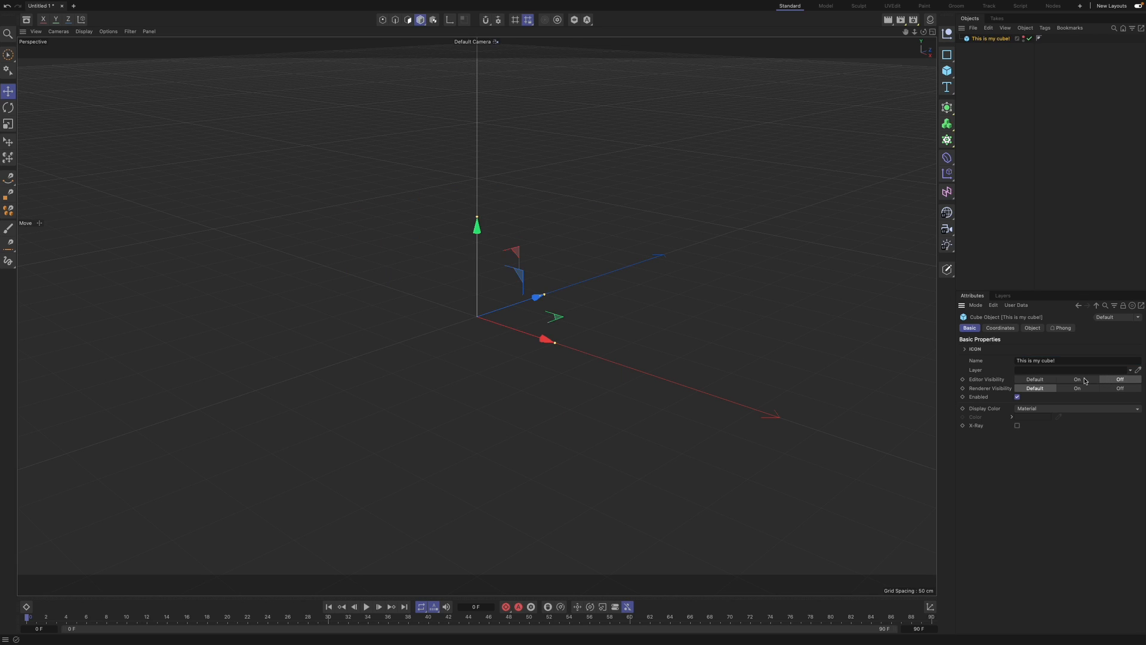
{"action": "left_click", "coordinate": [1052, 380]}
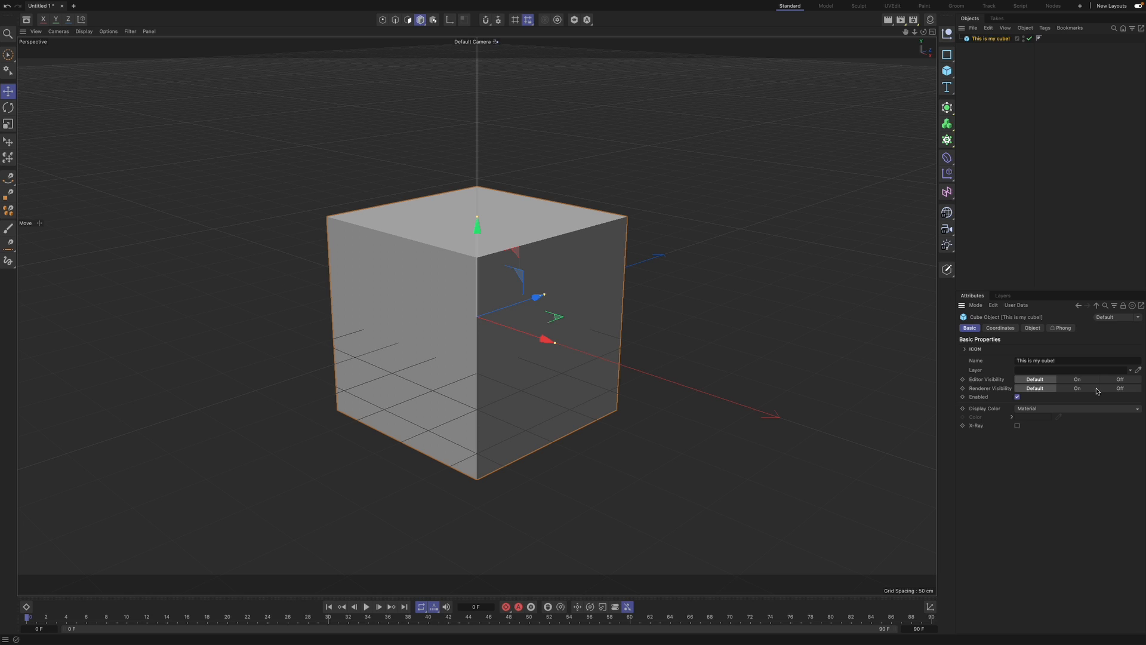
{"action": "left_click", "coordinate": [1017, 397]}
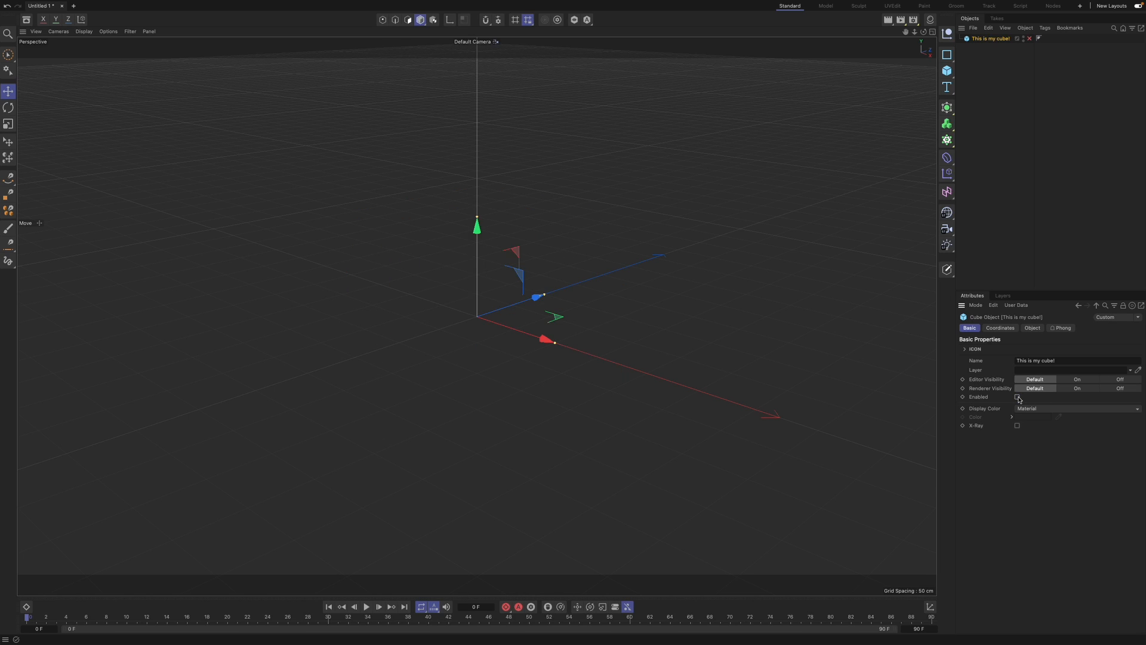
{"action": "left_click", "coordinate": [1018, 397]}
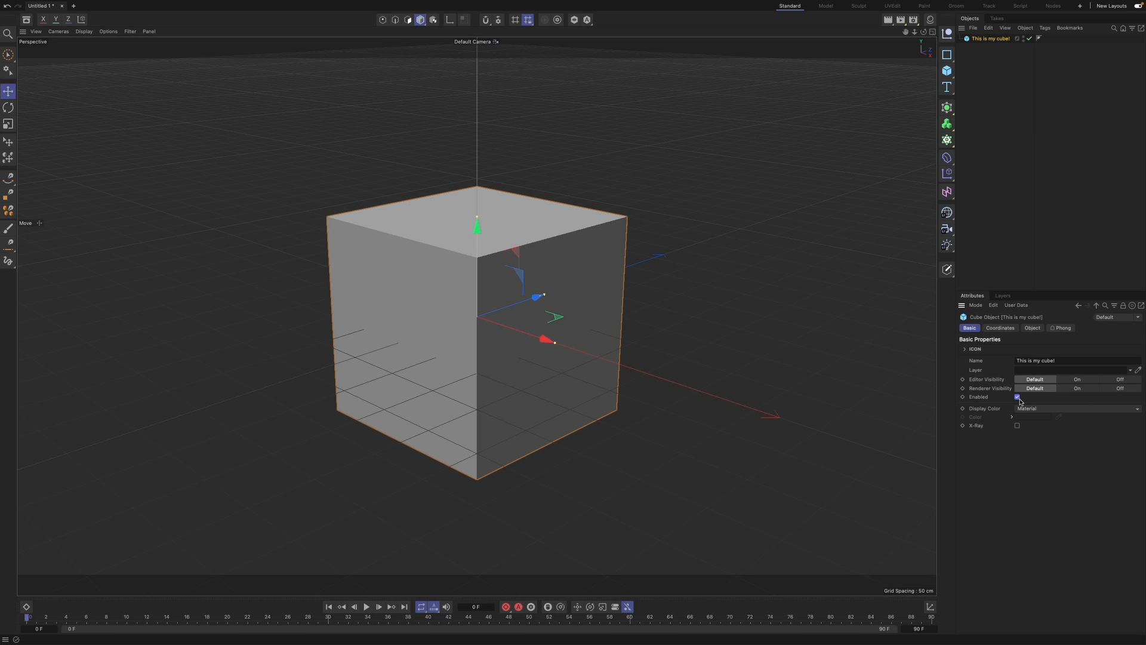
- Toggle the cube's enabled state and its editor and renderer visibility in the object list, restoring each to its default
{"action": "left_click", "coordinate": [1029, 39]}
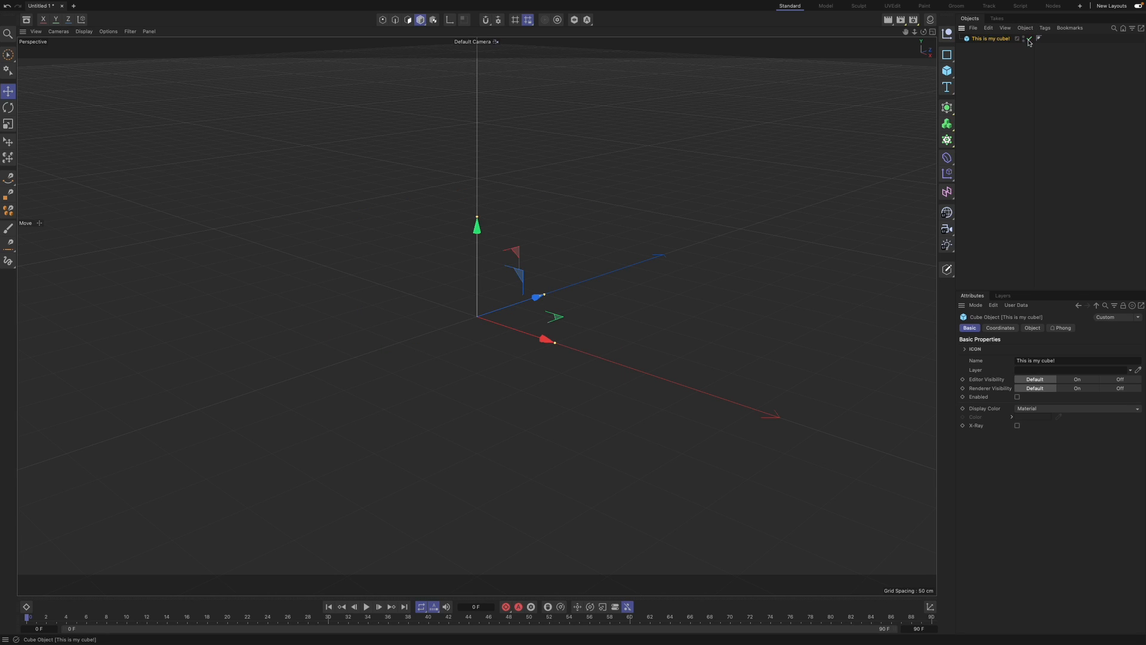
{"action": "left_click", "coordinate": [1029, 40]}
{"action": "left_click", "coordinate": [1023, 40]}
{"action": "left_click", "coordinate": [1023, 41]}
{"action": "left_click", "coordinate": [1023, 41]}
{"action": "left_click", "coordinate": [1023, 37]}
{"action": "left_click", "coordinate": [1023, 37]}
{"action": "left_click", "coordinate": [1024, 37]}
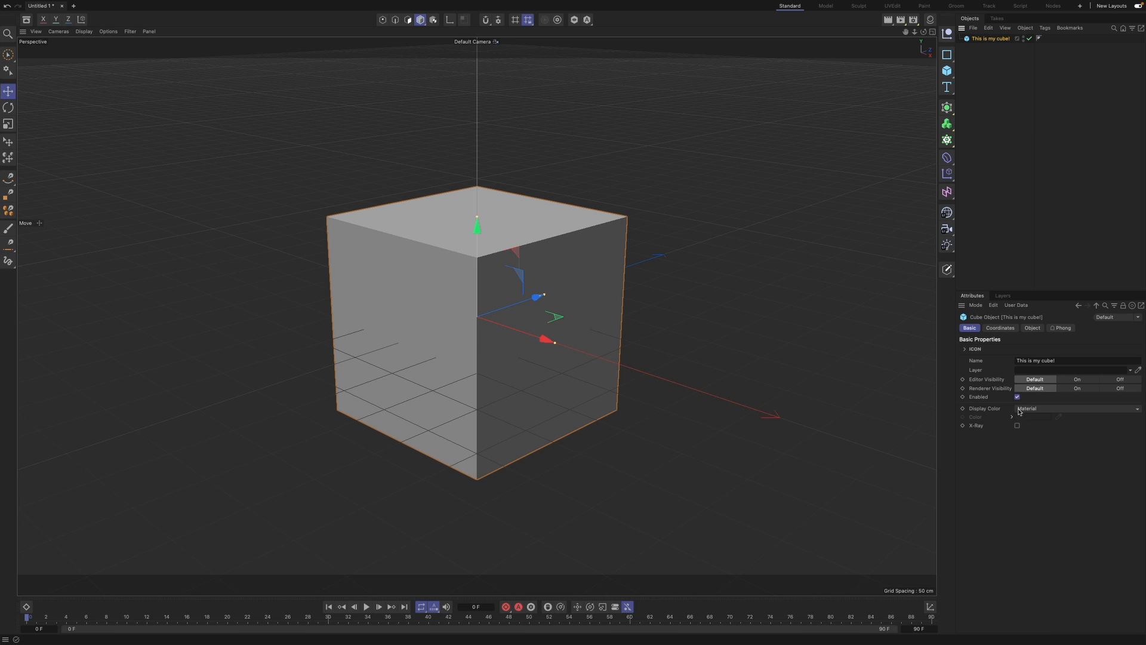
- Show the cube's coordinates and try moving it along its X axis twice, undoing the moves
{"action": "left_click", "coordinate": [1000, 328]}
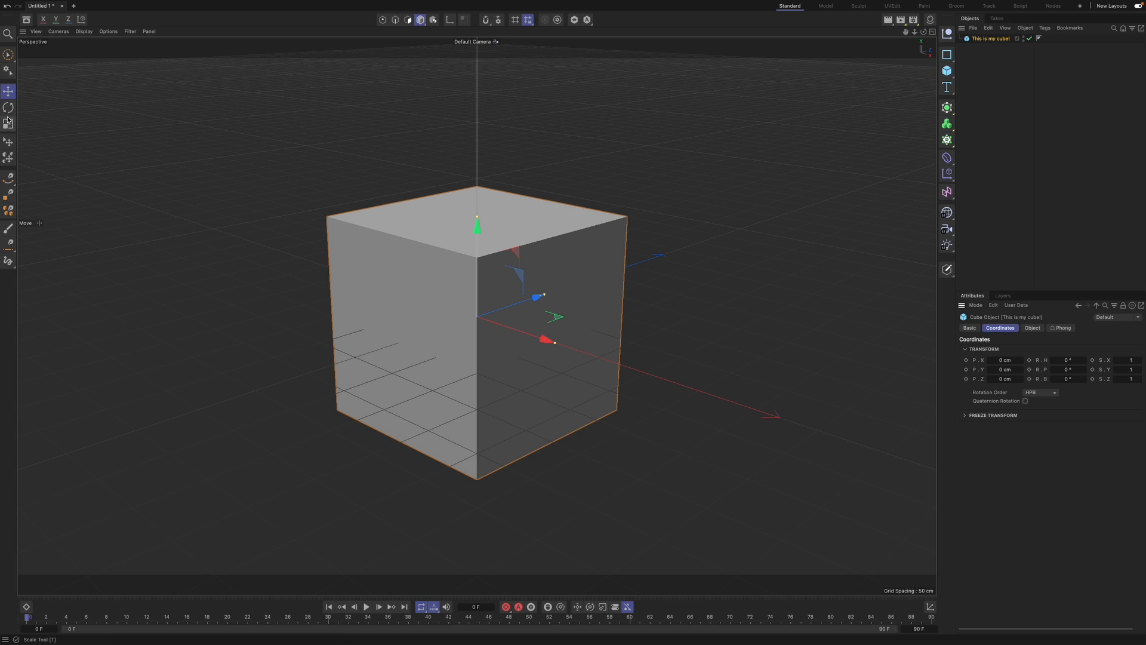
{"action": "left_click_drag", "start_coordinate": [543, 337], "coordinate": [500, 348]}
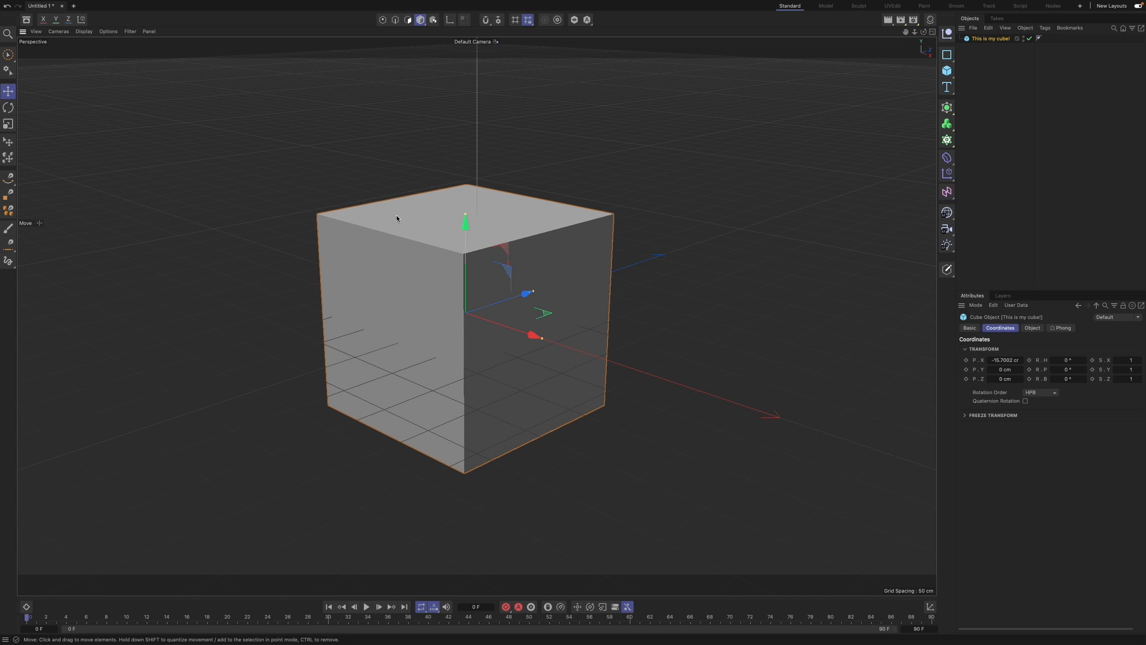
{"action": "key", "text": "ctrl+z"}
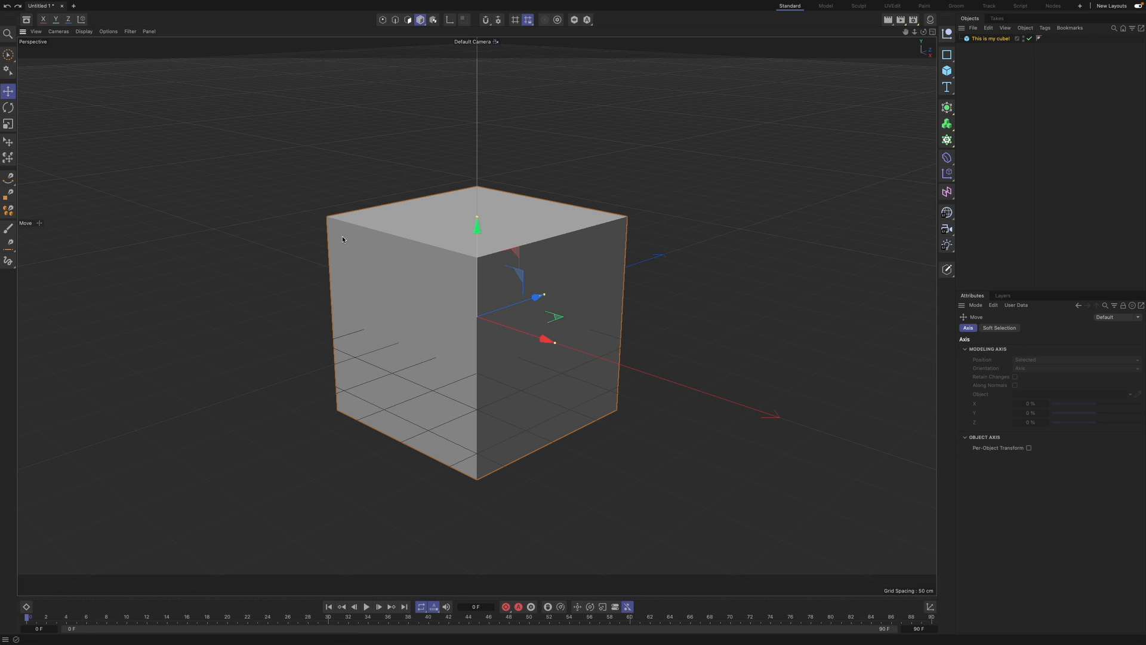
{"action": "left_click", "coordinate": [987, 42]}
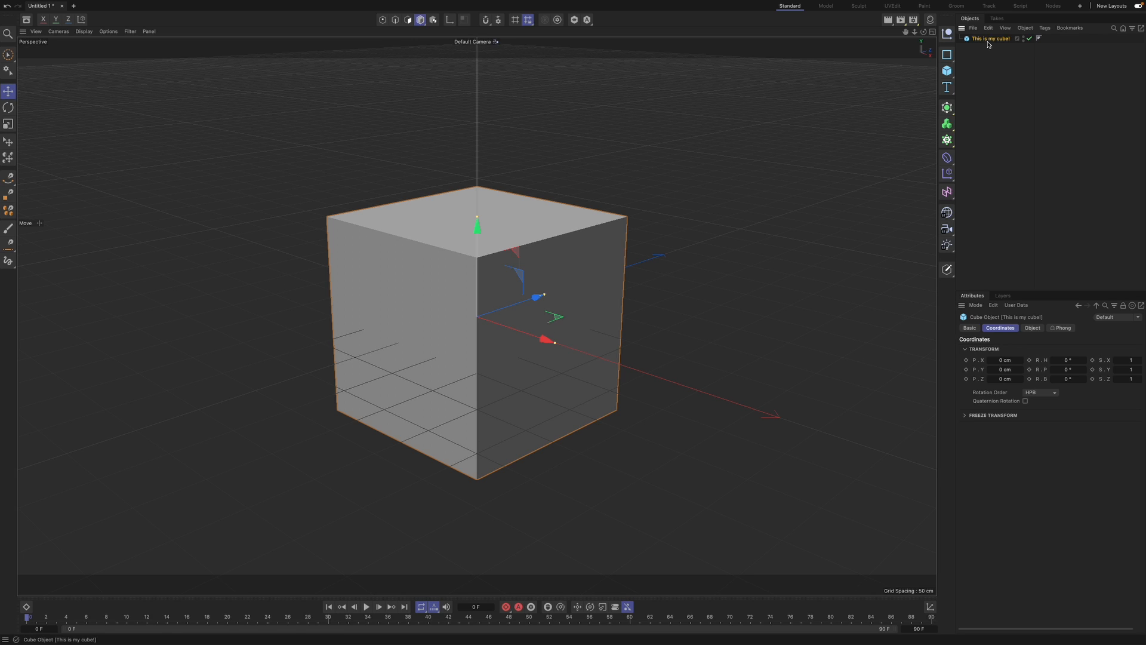
{"action": "left_click_drag", "start_coordinate": [543, 337], "coordinate": [478, 329]}
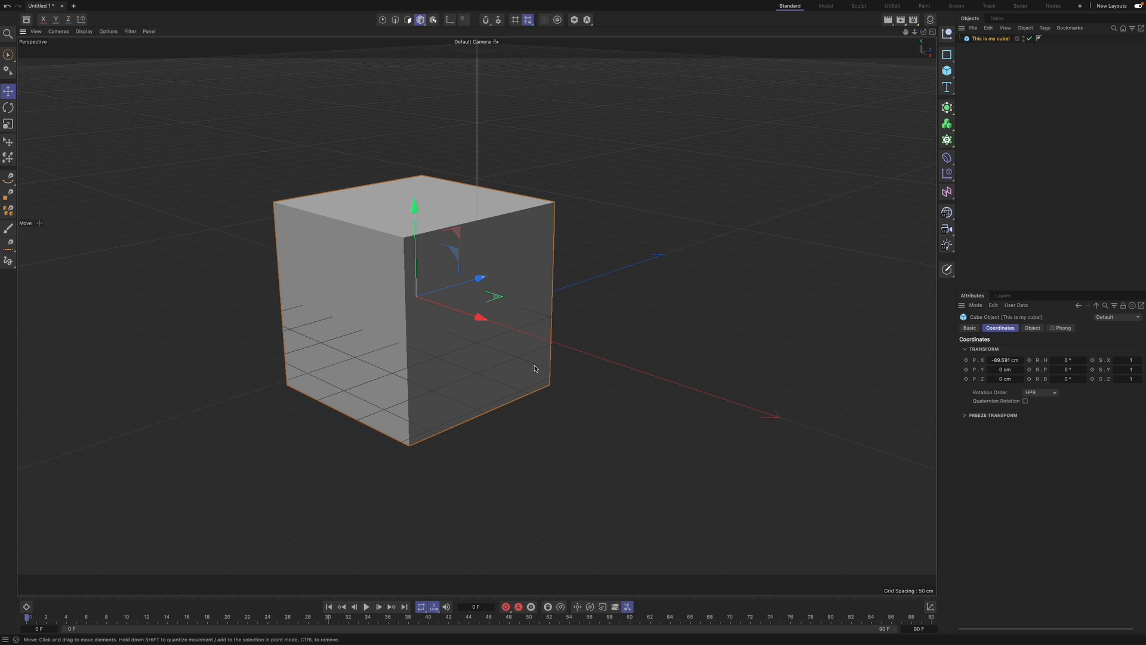
{"action": "key", "text": "ctrl+z"}
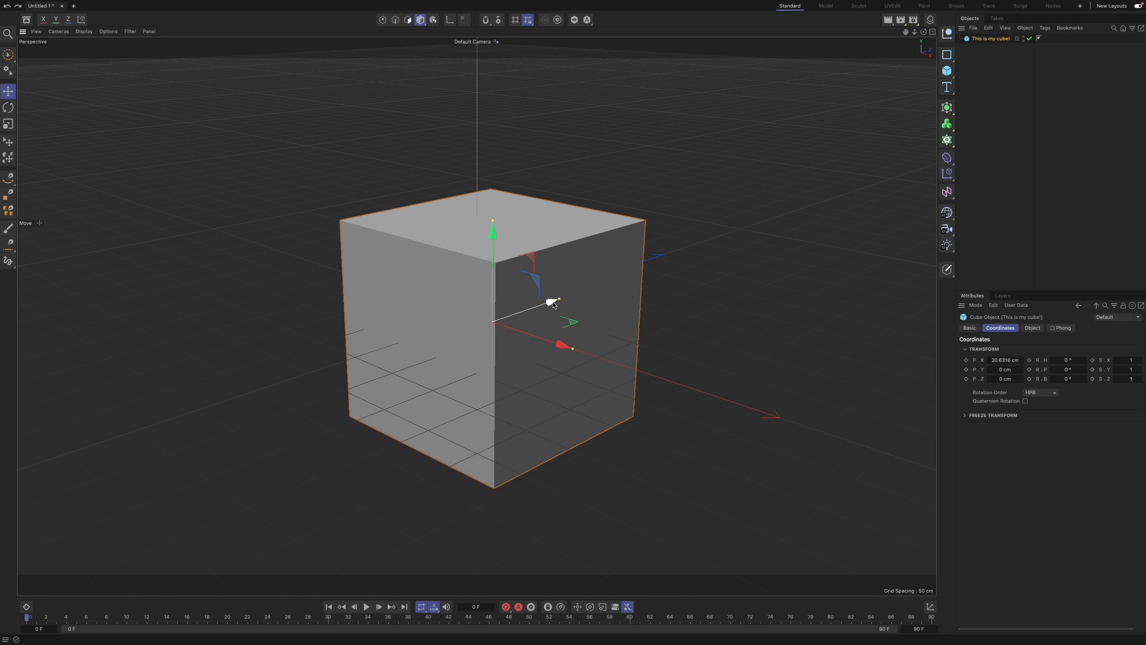
- Try moving the cube along its Z axis twice, undoing the moves
{"action": "left_click_drag", "start_coordinate": [554, 304], "coordinate": [621, 281]}
{"action": "key", "text": "super+z"}
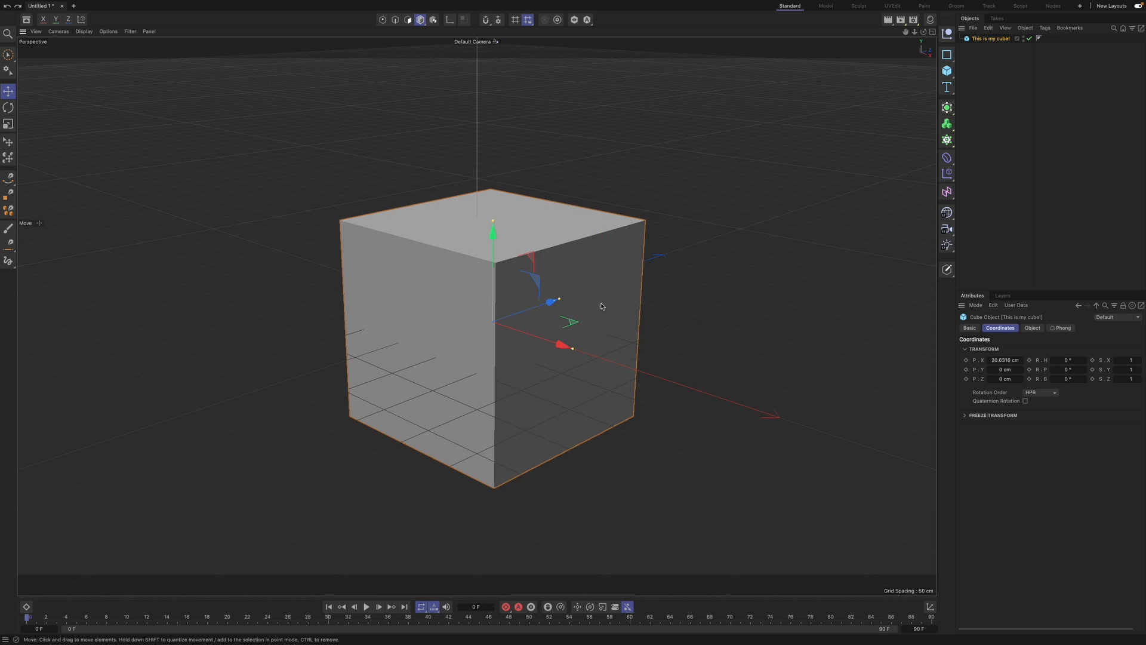
{"action": "left_click_drag", "start_coordinate": [554, 302], "coordinate": [641, 273]}
{"action": "key", "text": "super+z"}
- Move the cube freely along its axes to about 26 cm in Y and about 239 cm in Z
{"action": "left_click_drag", "start_coordinate": [560, 344], "coordinate": [503, 326]}
{"action": "left_click_drag", "start_coordinate": [497, 286], "coordinate": [485, 248]}
{"action": "mouse_move", "coordinate": [585, 167]}
{"action": "left_mouse_down"}
{"action": "mouse_move", "coordinate": [590, 121]}
{"action": "mouse_move", "coordinate": [584, 243]}
{"action": "mouse_move", "coordinate": [588, 147]}
{"action": "left_mouse_up"}
- Set the cube's X, Y and Z position to 0 cm
{"action": "left_click", "coordinate": [1012, 361]}
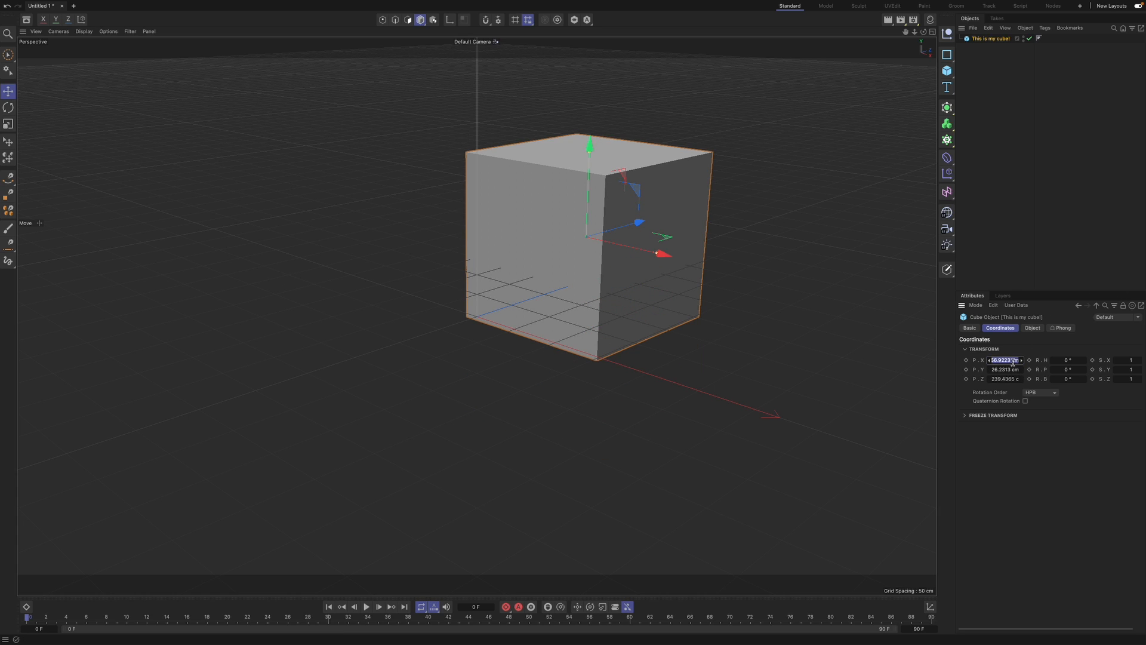
{"action": "type", "text": "0"}
{"action": "key", "text": "Tab"}
{"action": "type", "text": "0"}
{"action": "key", "text": "Tab"}
{"action": "type", "text": "0"}
{"action": "key", "text": "Return"}
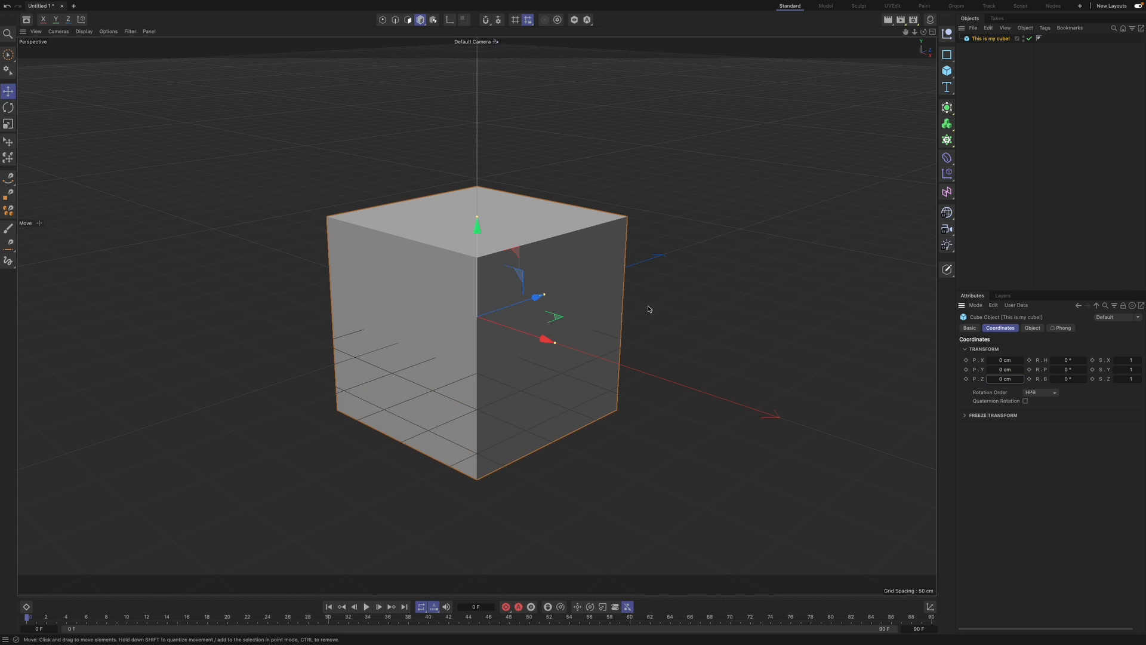
- Try rotating the cube freely with the Rotate tool, undoing the rotations
{"action": "key", "text": "r"}
{"action": "left_click_drag", "start_coordinate": [474, 284], "coordinate": [441, 337]}
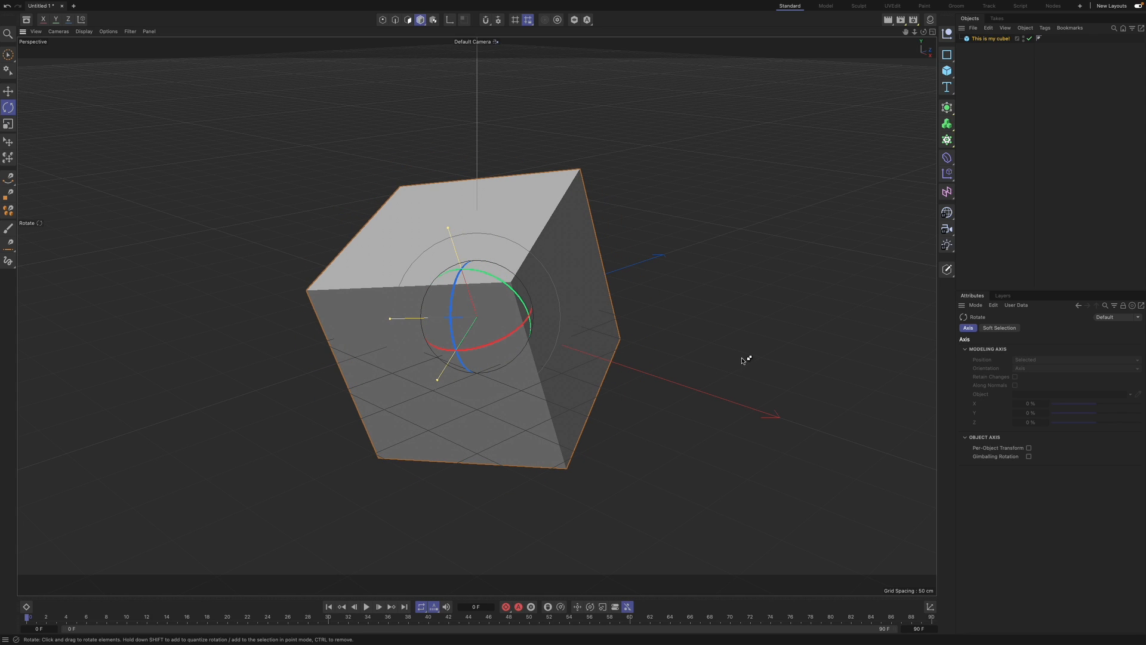
{"action": "key", "text": "super+z"}
{"action": "key", "text": "super+z"}
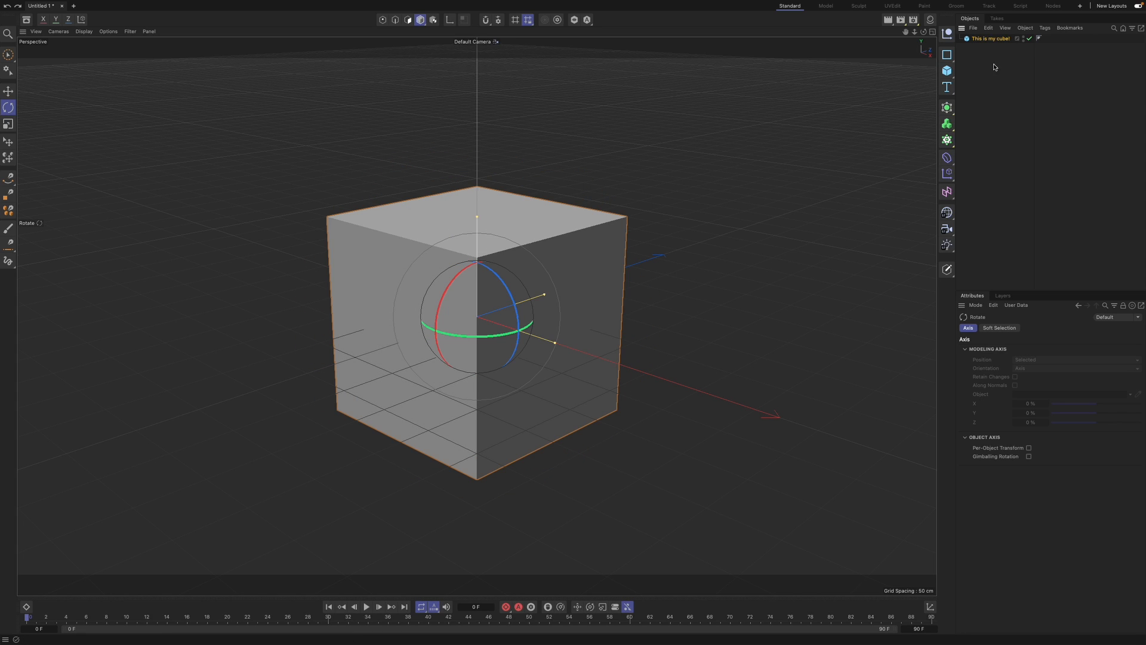
- Set the cube's rotation order to XYZ in its coordinate settings
{"action": "left_click", "coordinate": [992, 39]}
{"action": "mouse_move", "coordinate": [1062, 361]}
{"action": "left_mouse_down"}
{"action": "mouse_move", "coordinate": [1110, 361]}
{"action": "mouse_move", "coordinate": [1080, 362]}
{"action": "mouse_move", "coordinate": [1072, 370]}
{"action": "mouse_move", "coordinate": [1083, 379]}
{"action": "mouse_move", "coordinate": [1068, 378]}
{"action": "left_mouse_up"}
{"action": "left_click", "coordinate": [1039, 392]}
{"action": "left_click", "coordinate": [1039, 415]}
{"action": "left_click", "coordinate": [1041, 392]}
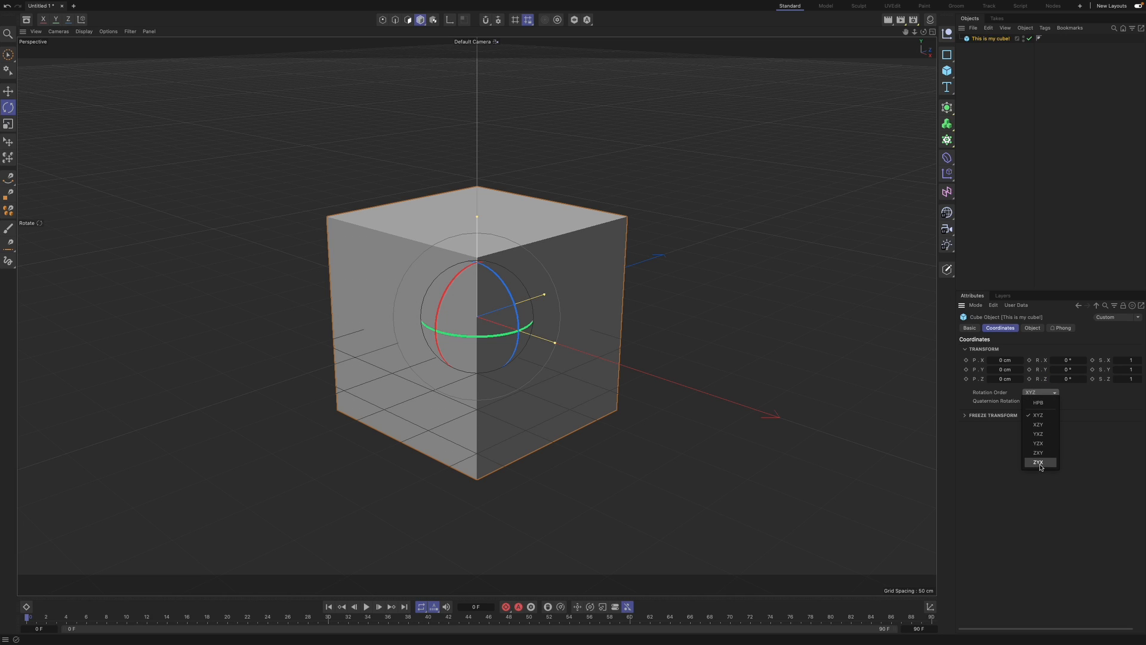
{"action": "left_click", "coordinate": [1045, 416]}
- Try rotating the cube through its X, Y and Z rotation values and with the horizontal rotation ring, undoing the rotations
{"action": "mouse_move", "coordinate": [1067, 359]}
{"action": "left_mouse_down"}
{"action": "mouse_move", "coordinate": [1106, 369]}
{"action": "mouse_move", "coordinate": [1079, 377]}
{"action": "left_mouse_up"}
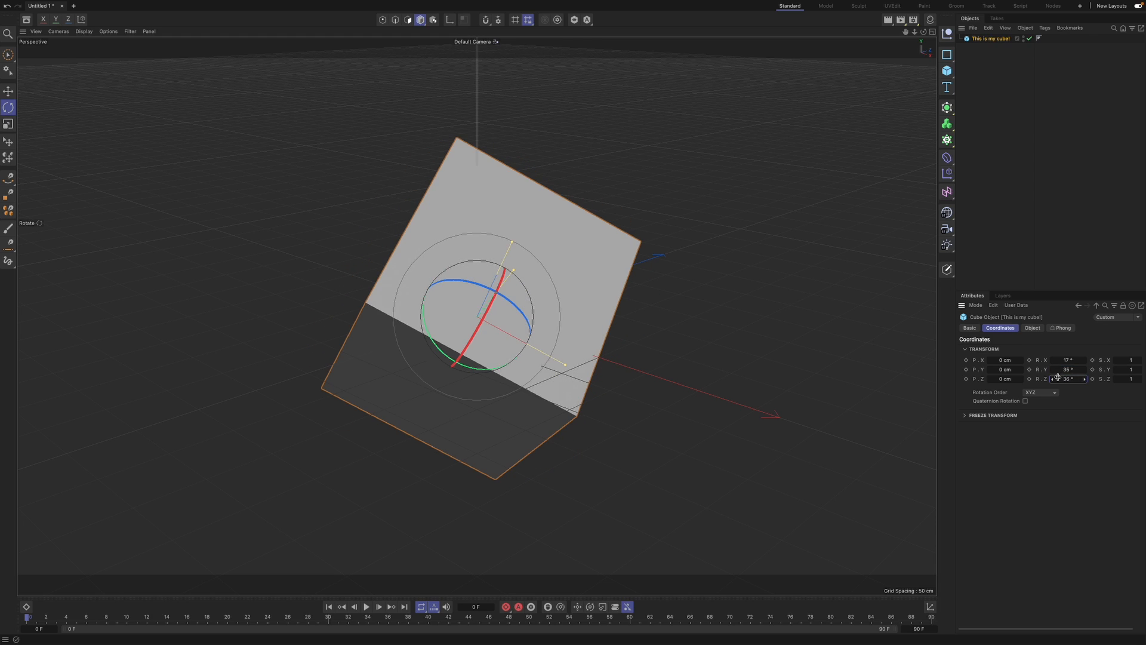
{"action": "key", "text": "ctrl+z"}
{"action": "key", "text": "ctrl+z"}
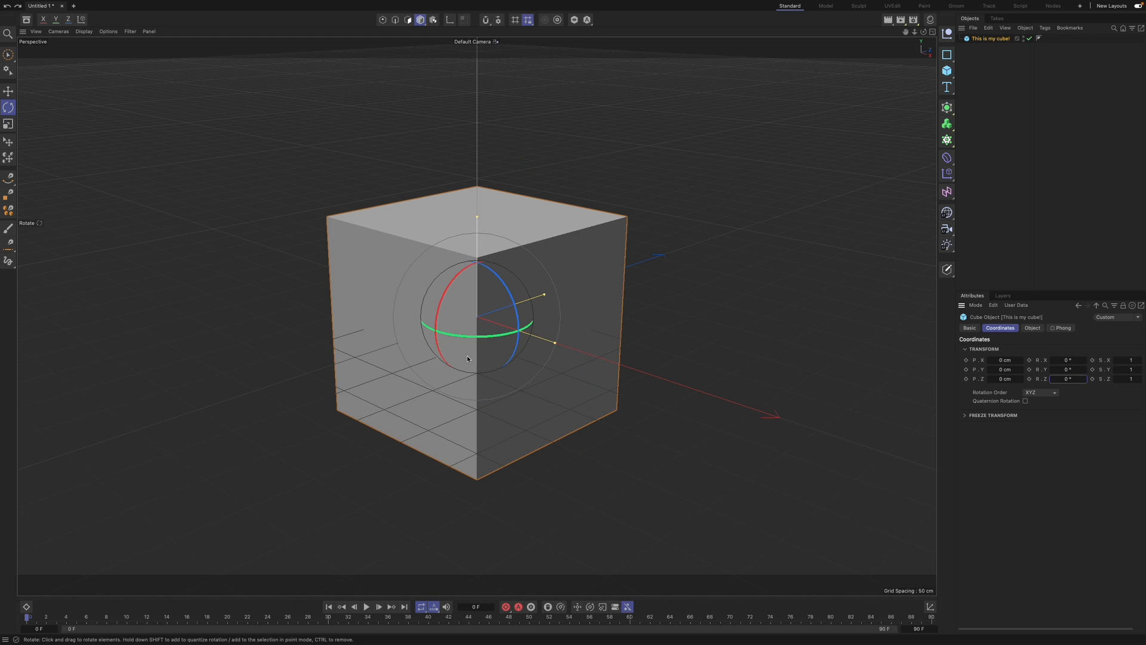
{"action": "left_click_drag", "start_coordinate": [531, 332], "coordinate": [571, 327]}
{"action": "key", "text": "ctrl+z"}
- Switch back and forth between the Scale, Rotate and Move tools, ending with Scale
{"action": "key", "text": "t"}
{"action": "key", "text": "r"}
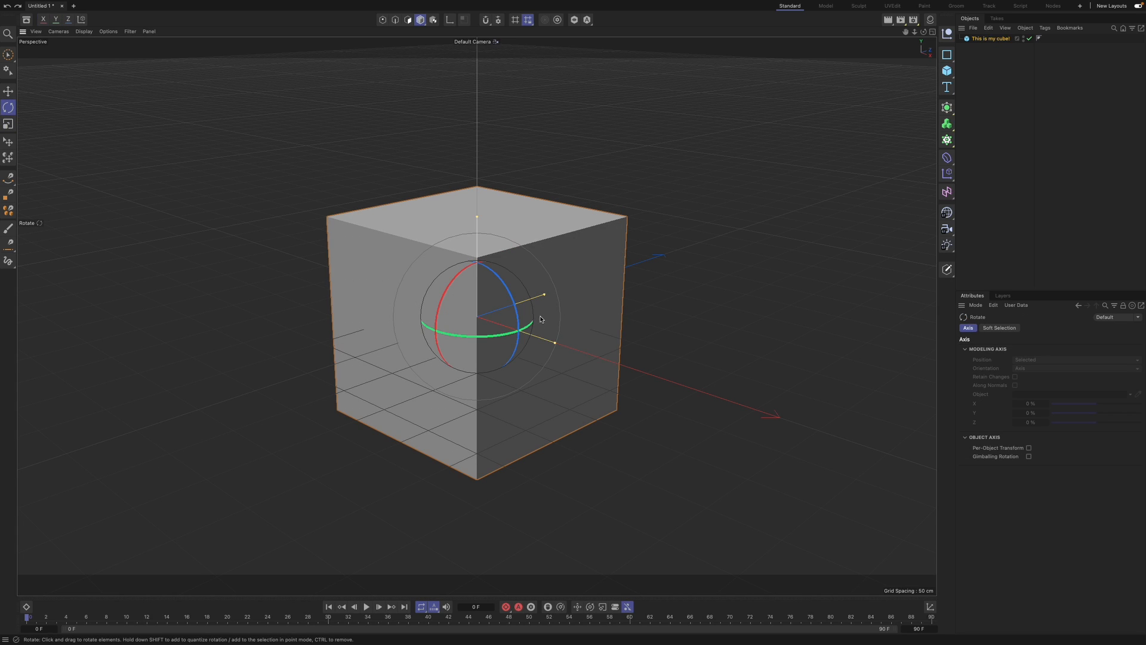
{"action": "key", "text": "t"}
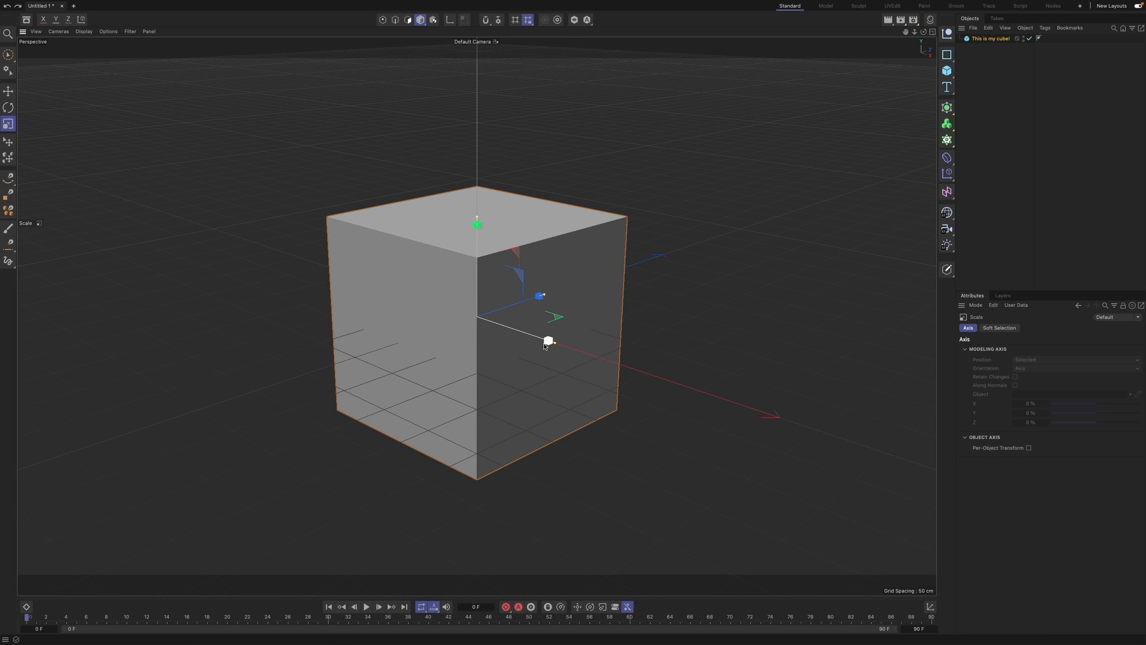
{"action": "key", "text": "e"}
{"action": "key", "text": "r"}
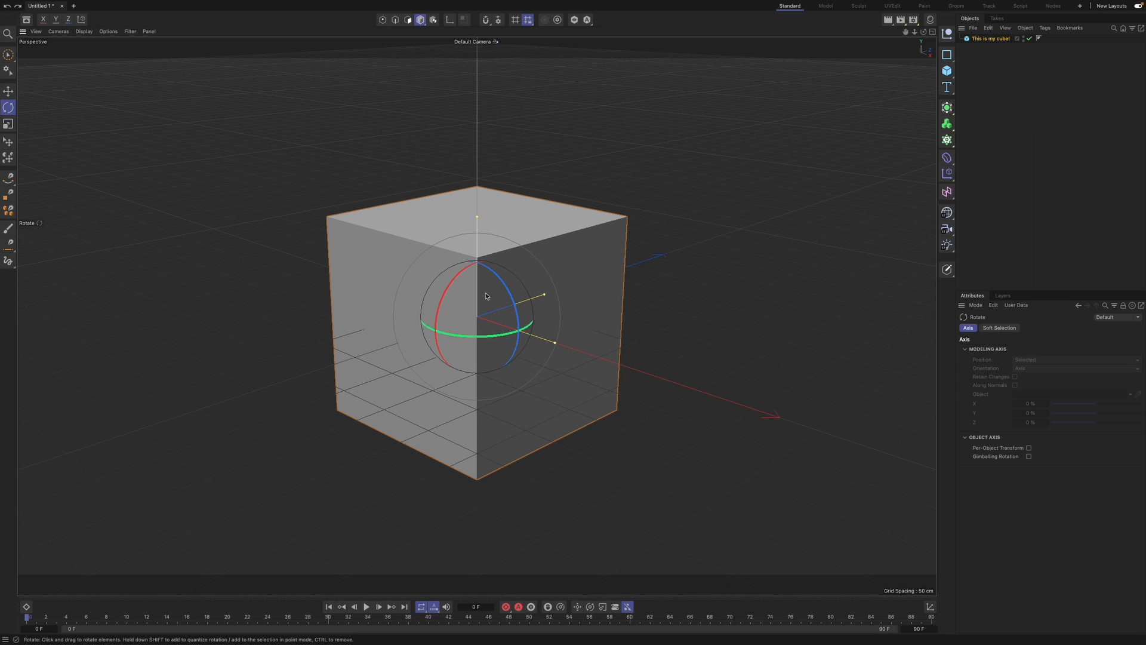
{"action": "key", "text": "t"}
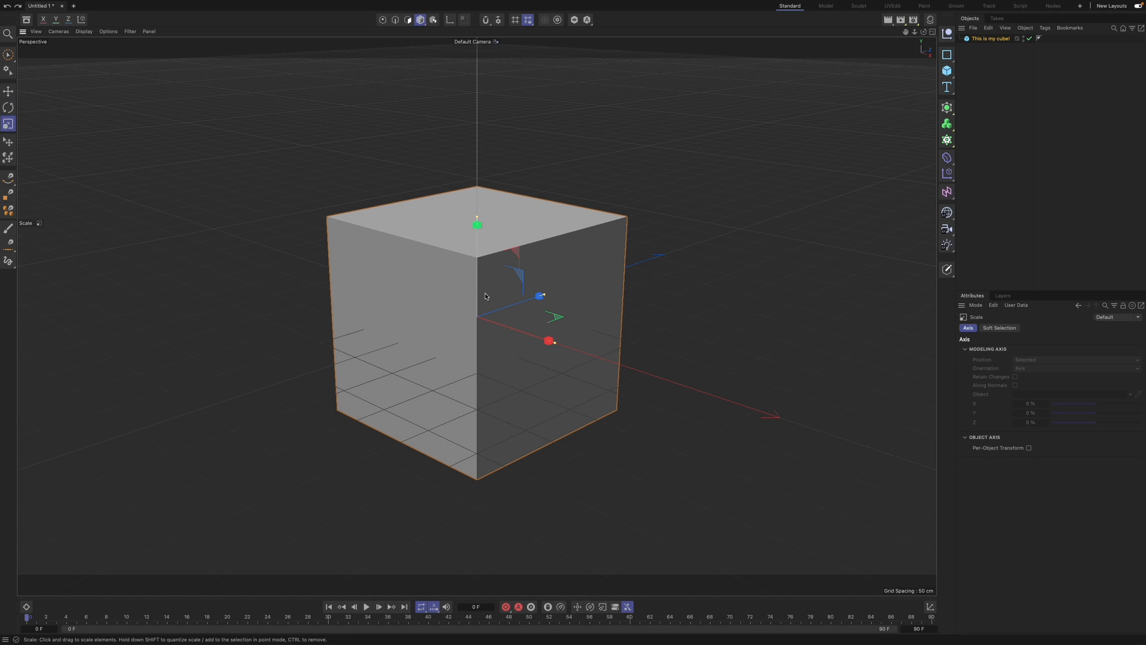
- Try scaling the cube in the viewport and through its X, Y and Z scale values, undoing the changes
{"action": "left_click_drag", "start_coordinate": [546, 333], "coordinate": [557, 311]}
{"action": "left_click", "coordinate": [999, 39]}
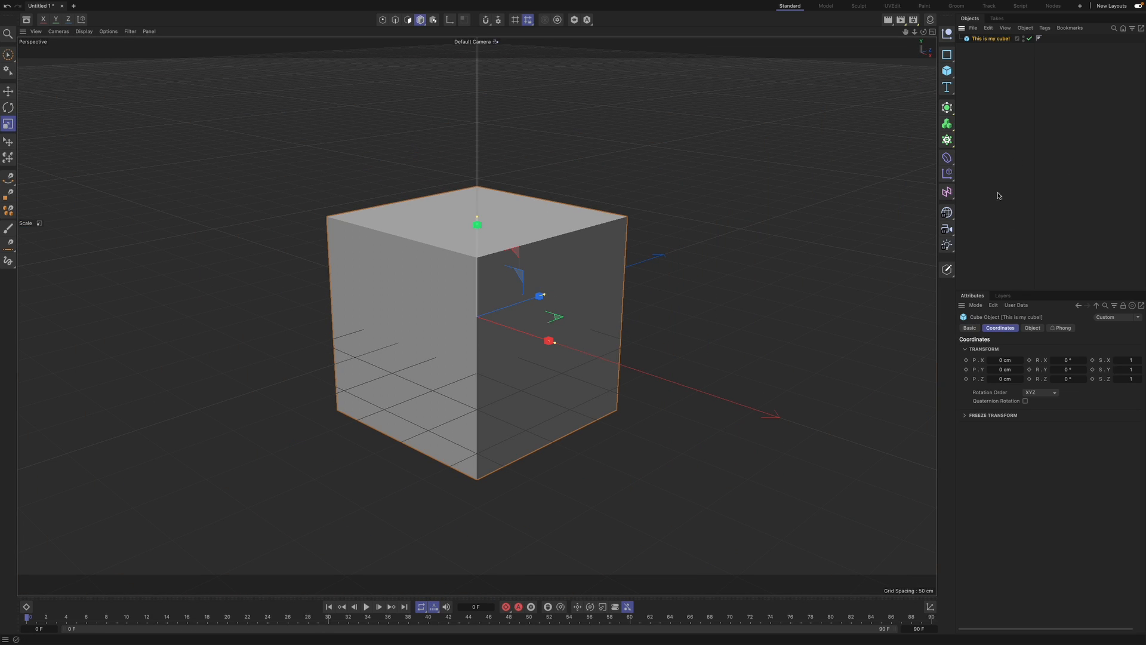
{"action": "mouse_move", "coordinate": [1130, 360]}
{"action": "left_mouse_down"}
{"action": "mouse_move", "coordinate": [1139, 369]}
{"action": "mouse_move", "coordinate": [1122, 379]}
{"action": "mouse_move", "coordinate": [1136, 378]}
{"action": "mouse_move", "coordinate": [1121, 379]}
{"action": "left_mouse_up"}
{"action": "key", "text": "super+z"}
{"action": "key", "text": "super+z"}
{"action": "key", "text": "super+z"}
- Try moving the cube along its Z axis and its X axis with the Move tool, undoing both moves
{"action": "left_click", "coordinate": [8, 92]}
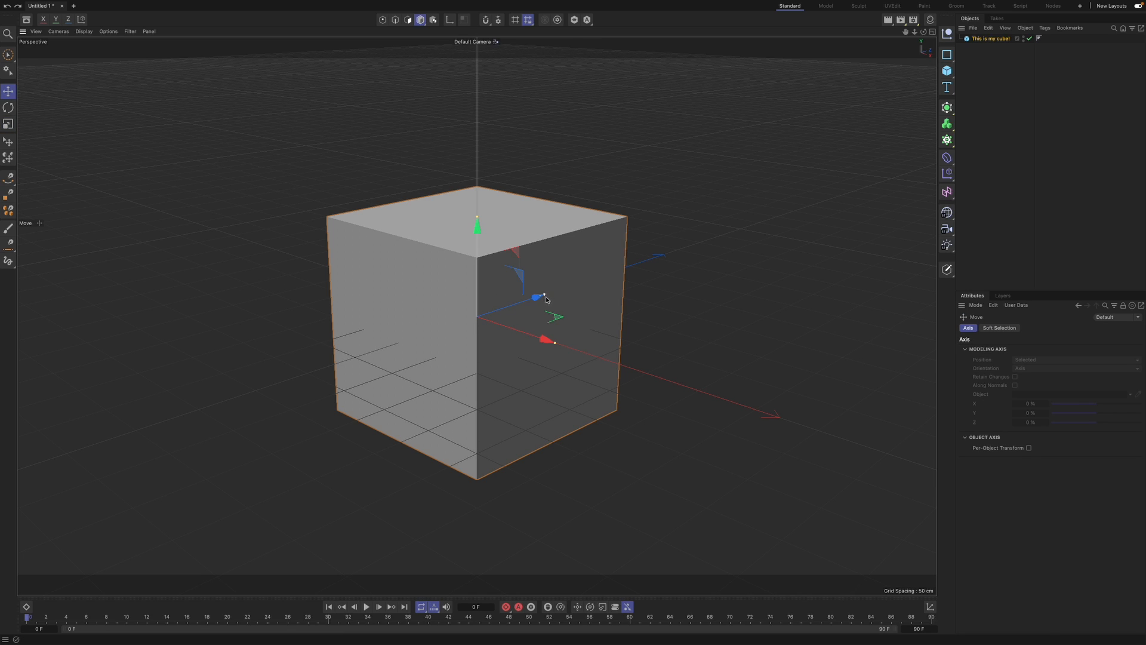
{"action": "left_click_drag", "start_coordinate": [544, 297], "coordinate": [662, 294]}
{"action": "key", "text": "super+z"}
{"action": "left_click_drag", "start_coordinate": [556, 346], "coordinate": [615, 363]}
{"action": "key", "text": "super+z"}
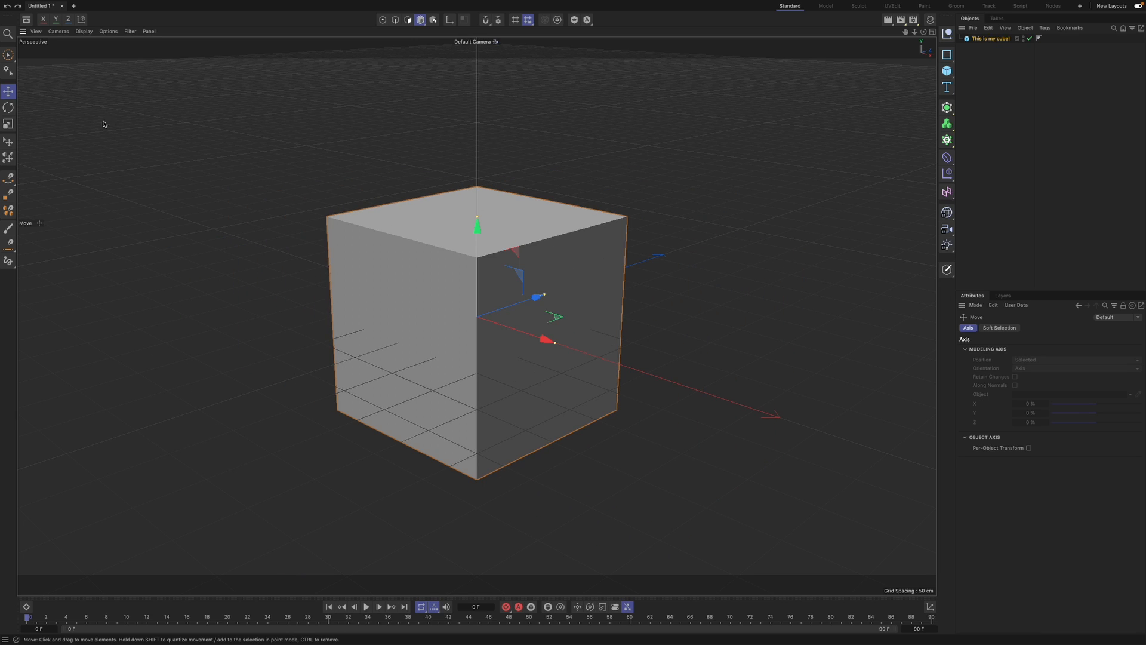
- Activate Rotate, switch to the Scale tool and try scaling the cube by its axis handles, undoing the changes
{"action": "left_click", "coordinate": [8, 107]}
{"action": "left_click", "coordinate": [8, 124]}
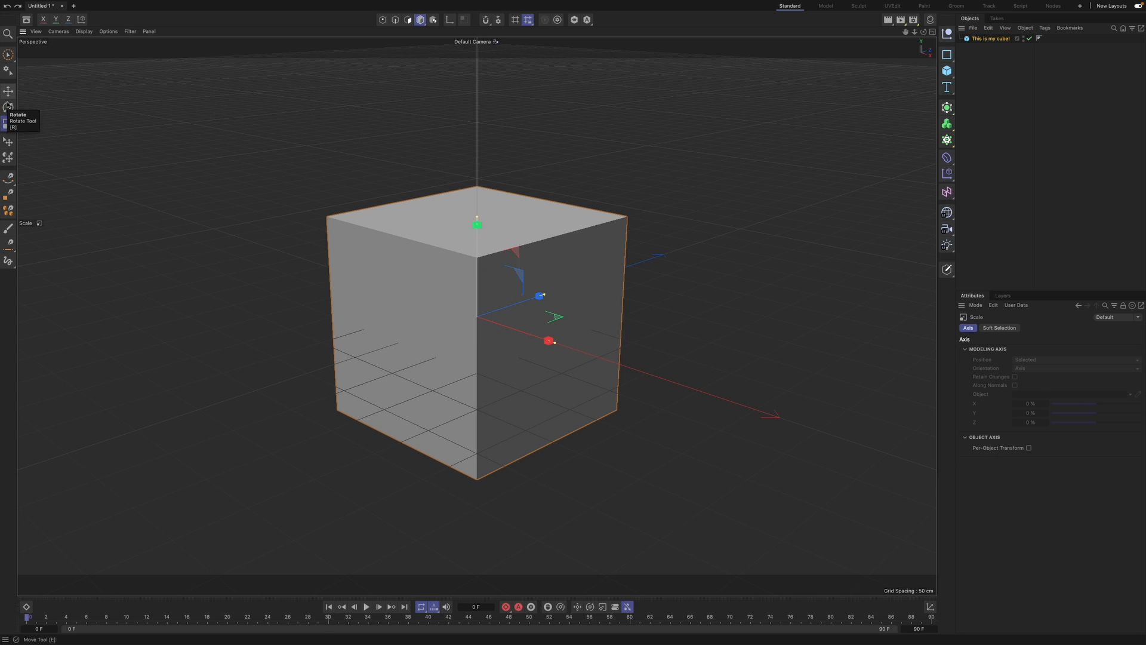
{"action": "left_click_drag", "start_coordinate": [470, 213], "coordinate": [567, 125]}
{"action": "key", "text": "super+z"}
{"action": "key", "text": "super+z"}
{"action": "left_click_drag", "start_coordinate": [539, 295], "coordinate": [582, 314]}
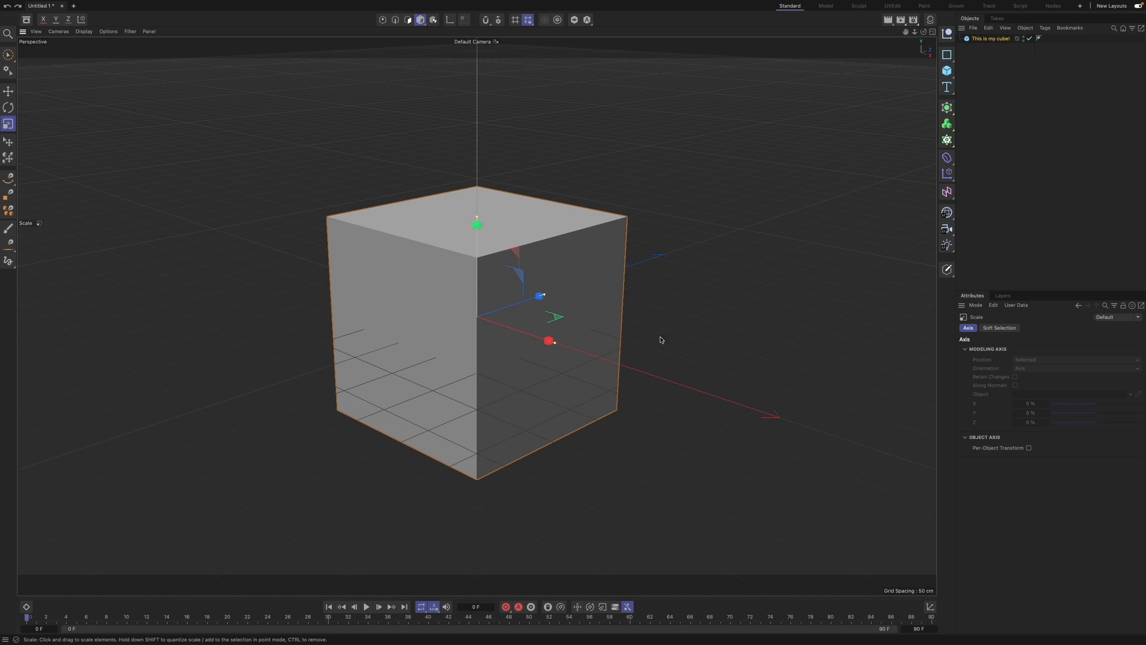
- Add a 3D text object, scale it down to about 117 cm high and move it up onto the cube's top face
{"action": "left_click", "coordinate": [946, 86]}
{"action": "left_click", "coordinate": [972, 104]}
{"action": "left_click_drag", "start_coordinate": [848, 238], "coordinate": [657, 325]}
{"action": "key", "text": "e"}
{"action": "left_click_drag", "start_coordinate": [471, 239], "coordinate": [434, 192]}
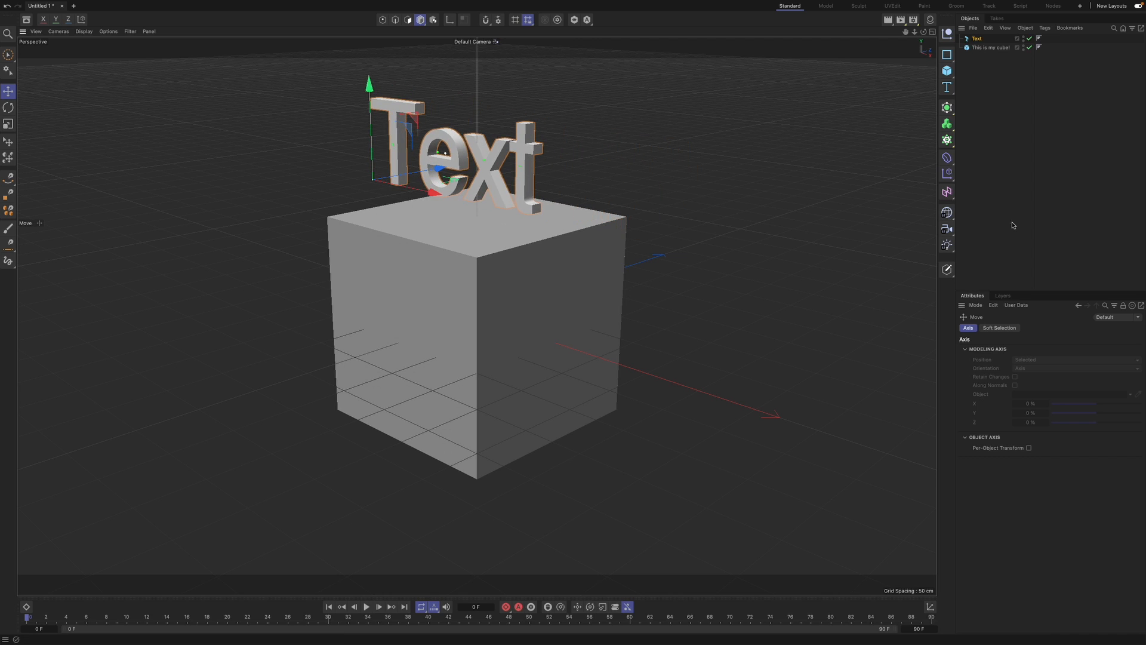
- Browse the text object's settings and change its text to "STEMpump!"
{"action": "left_click", "coordinate": [977, 39]}
{"action": "left_click", "coordinate": [996, 338]}
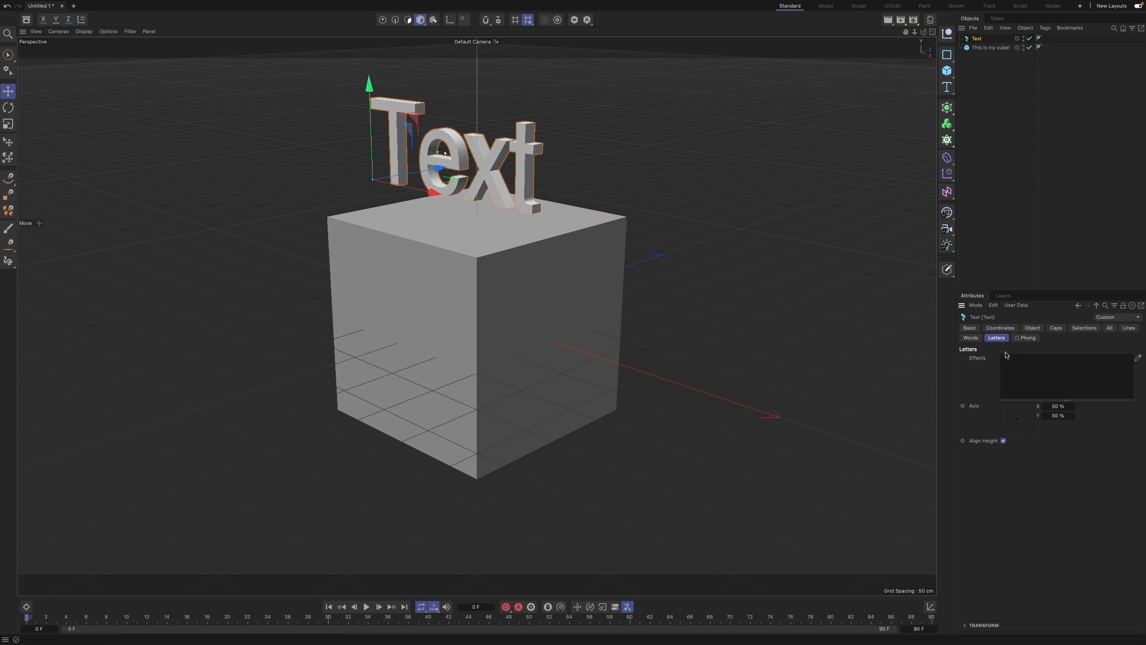
{"action": "left_click", "coordinate": [971, 338]}
{"action": "left_click", "coordinate": [1110, 330]}
{"action": "left_click", "coordinate": [1032, 328]}
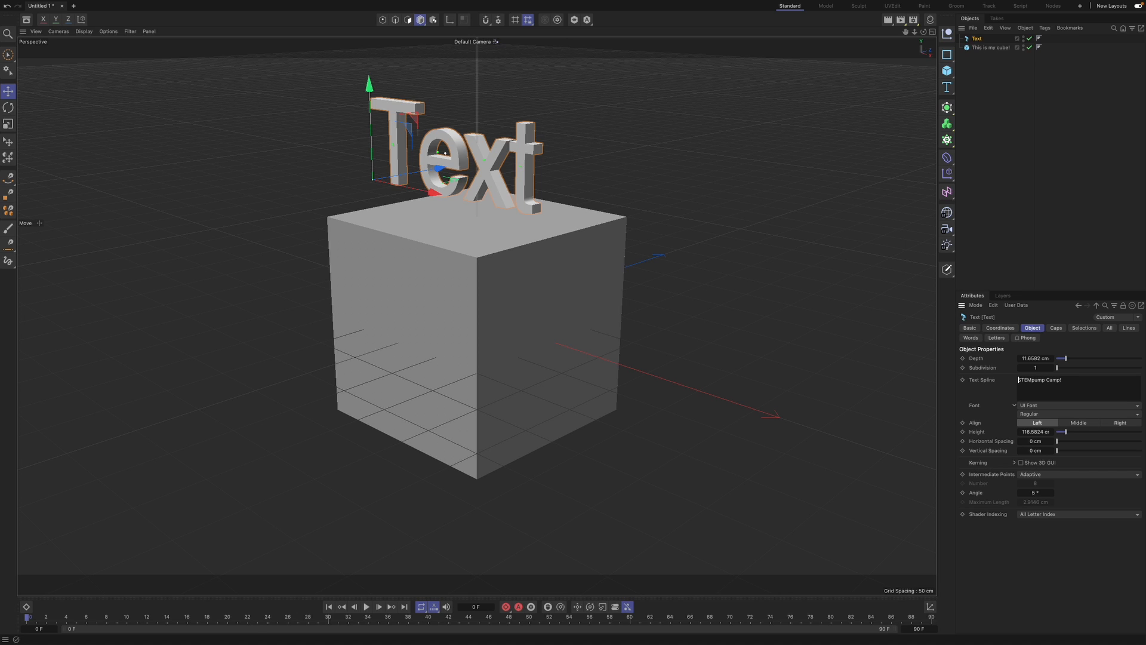
{"action": "type", "text": "!"}
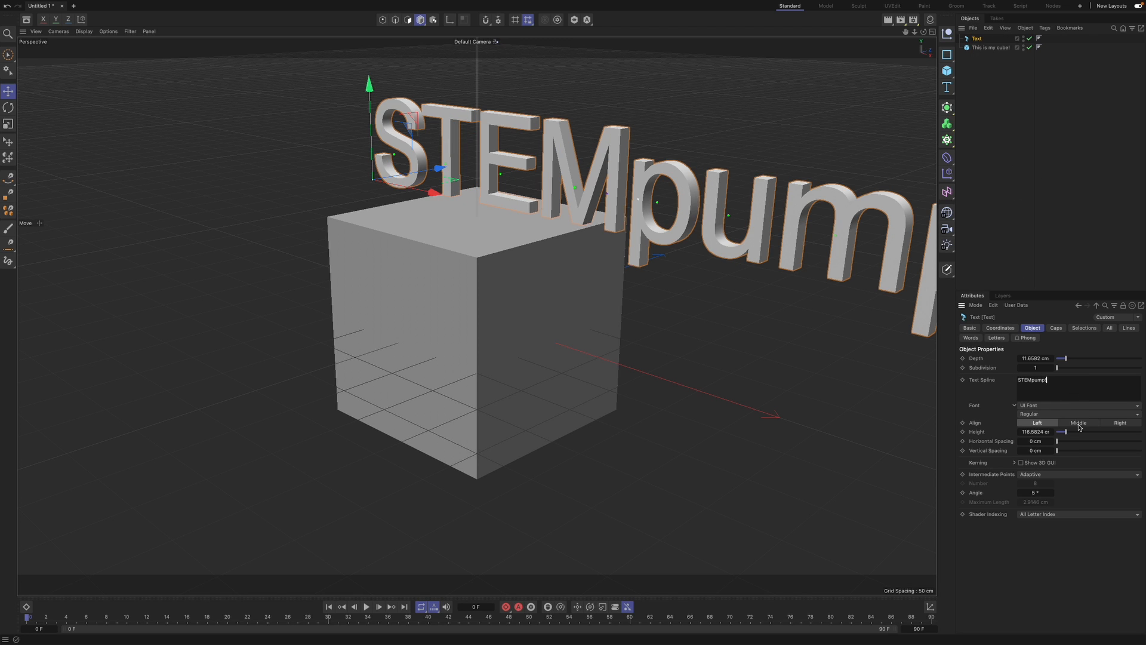
- Set the text's font to Urbane in the Demi Bold style
{"action": "left_click", "coordinate": [1068, 406]}
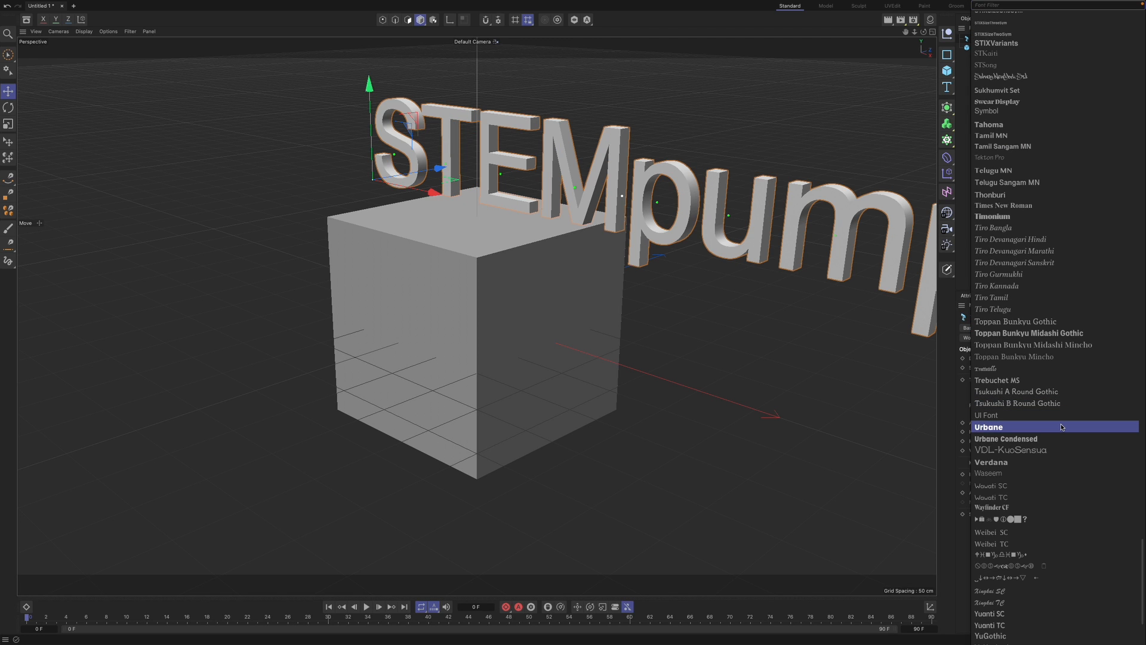
{"action": "left_click", "coordinate": [1056, 422]}
{"action": "left_click", "coordinate": [1037, 415]}
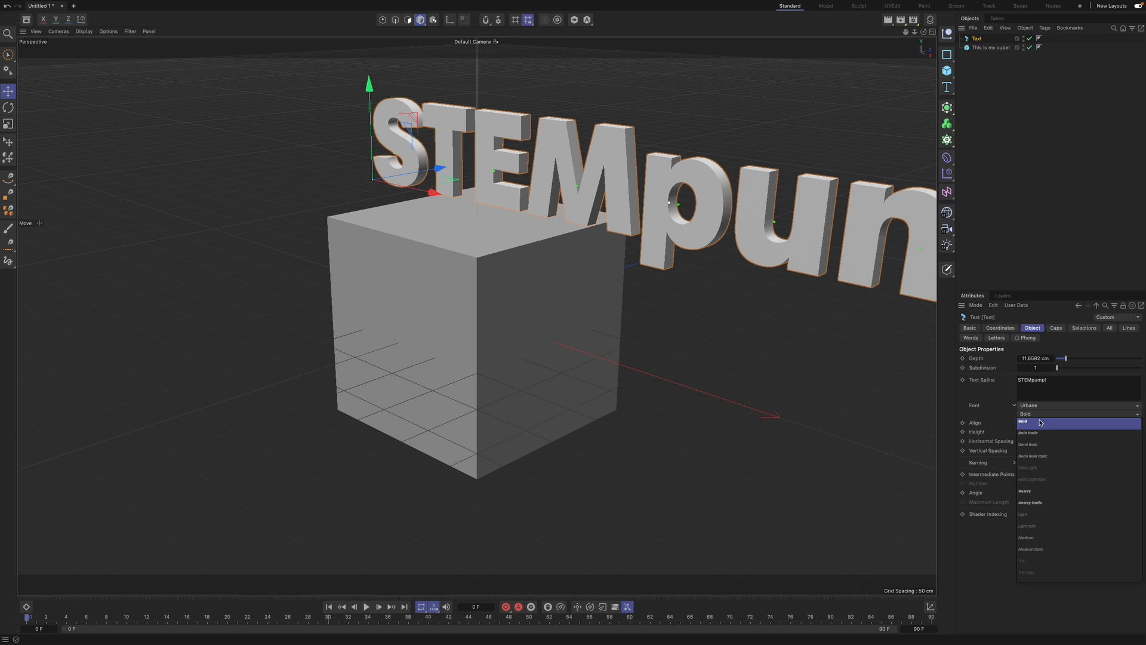
{"action": "left_click", "coordinate": [1048, 449]}
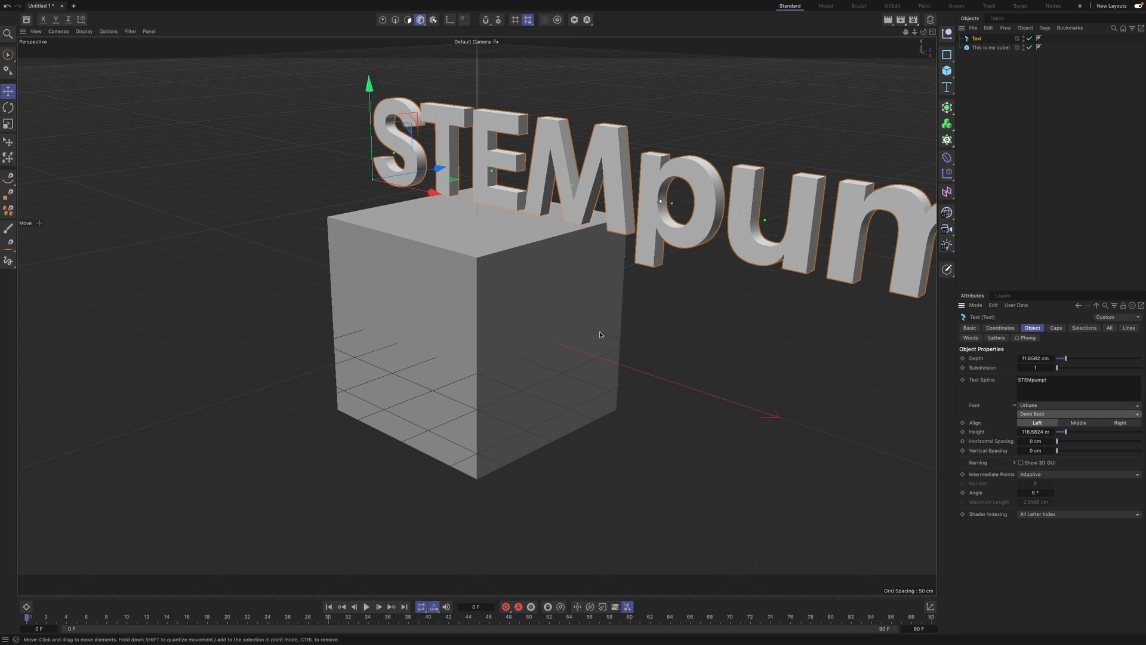
- Move the text back along its X axis over the cube, scale it down to about 45 cm high and deselect it
{"action": "left_click_drag", "start_coordinate": [413, 178], "coordinate": [321, 174]}
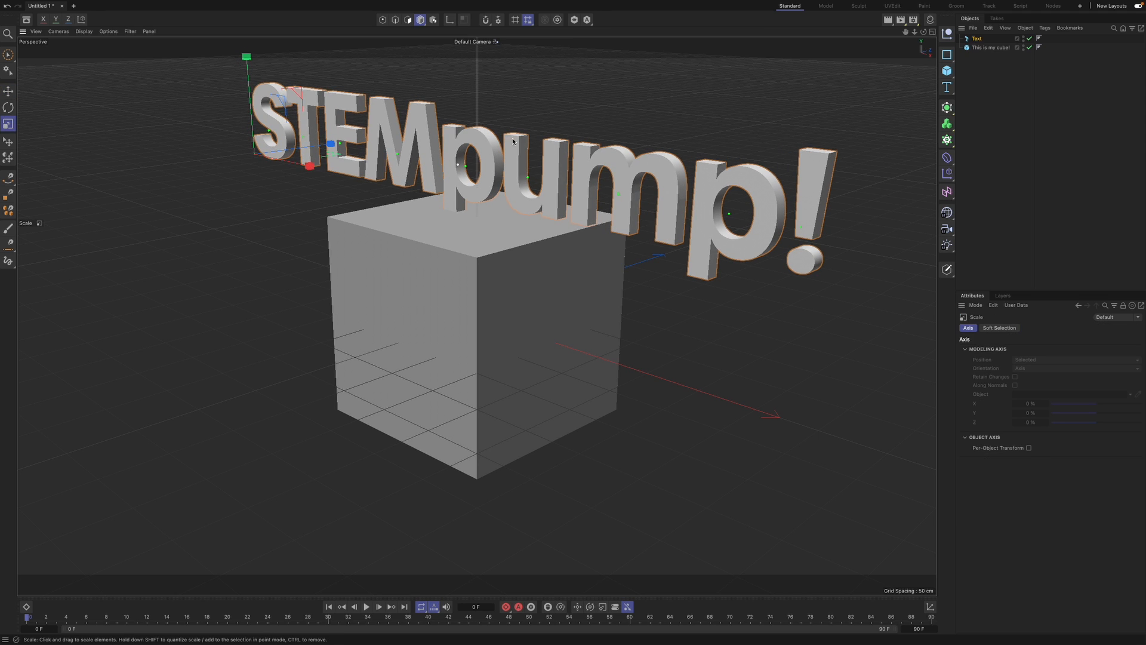
{"action": "key", "text": "t"}
{"action": "left_click_drag", "start_coordinate": [330, 149], "coordinate": [403, 221]}
{"action": "key", "text": "e"}
{"action": "key", "text": "r"}
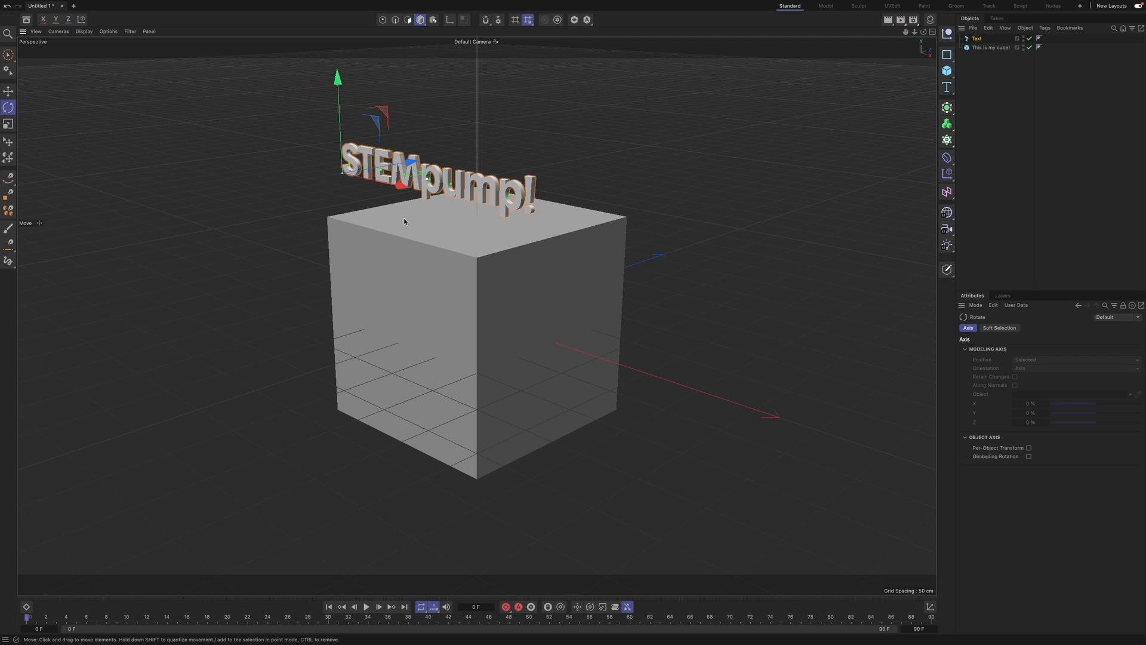
{"action": "left_click_drag", "start_coordinate": [382, 181], "coordinate": [460, 177]}
{"action": "left_click", "coordinate": [1018, 58]}
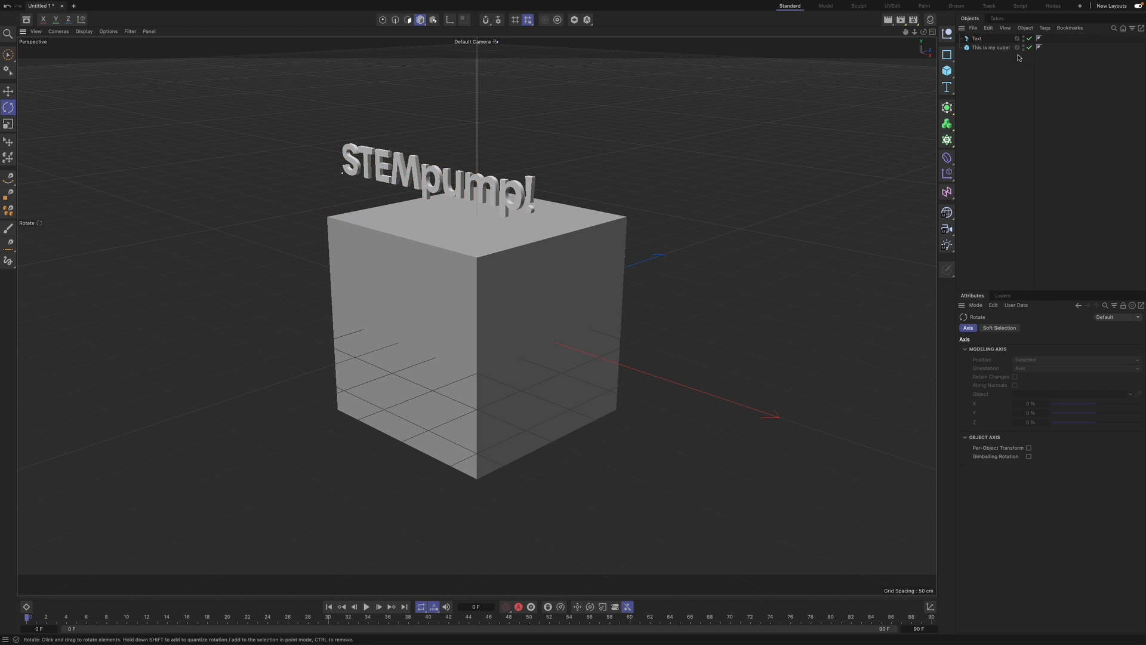
- Try enlarging the text's height to about 160 cm and its depth to 100 cm, undoing the changes
{"action": "left_click", "coordinate": [978, 39]}
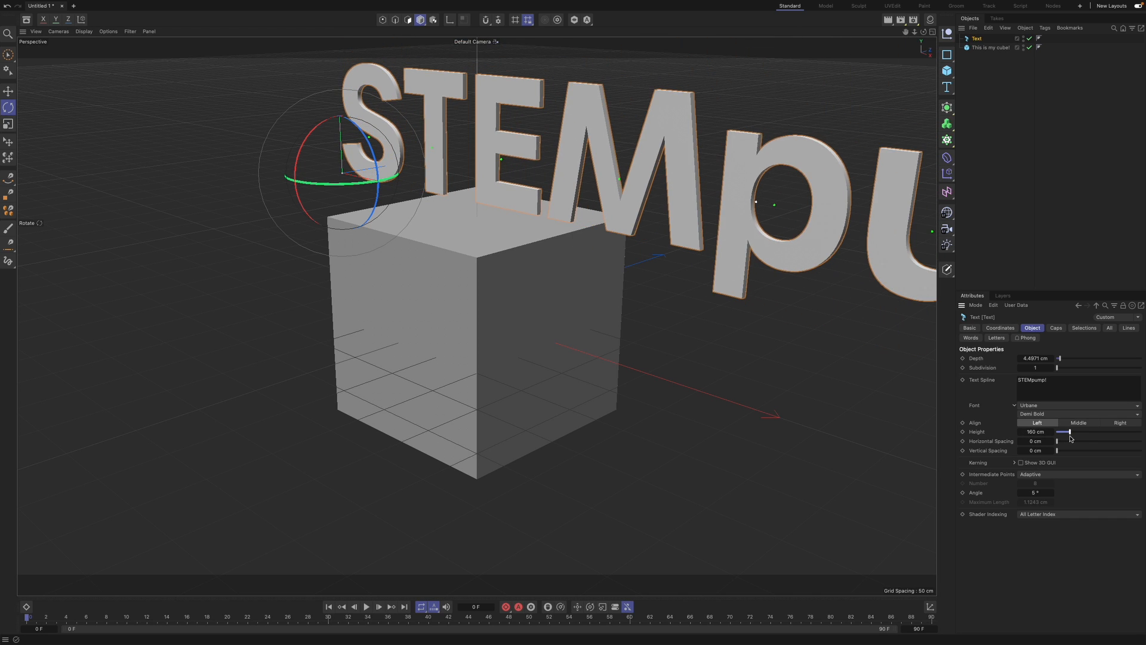
{"action": "left_click_drag", "start_coordinate": [1064, 363], "coordinate": [1140, 358]}
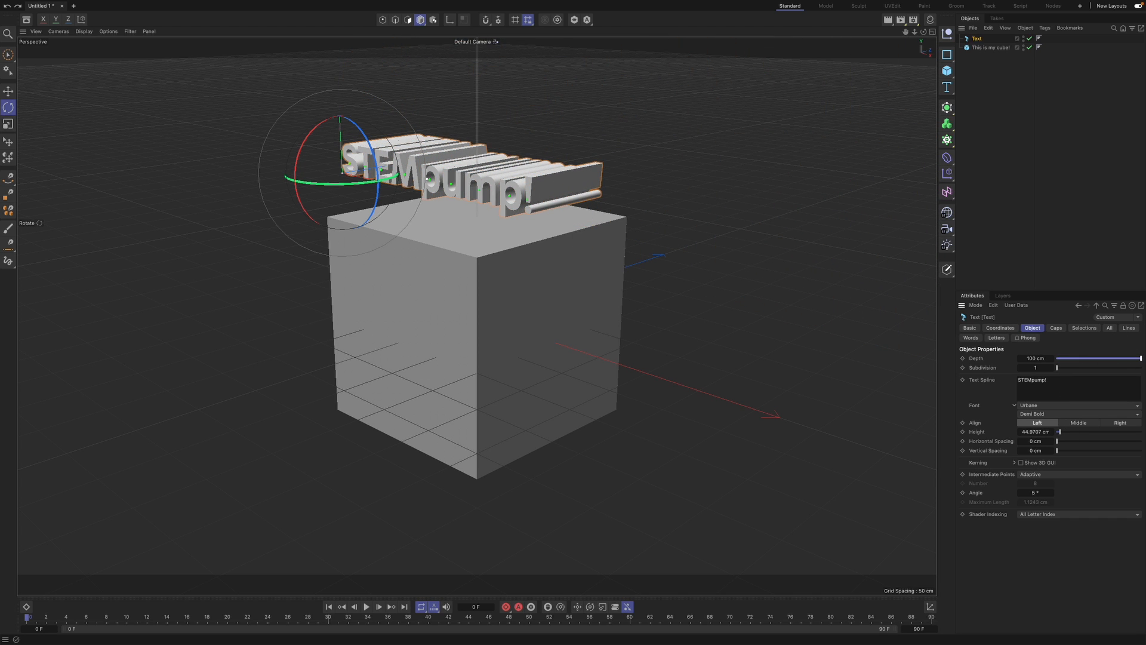
{"action": "left_click_drag", "start_coordinate": [1030, 359], "coordinate": [1034, 358]}
{"action": "key", "text": "super+z"}
{"action": "key", "text": "super+z"}
- Set the text's depth to 20 cm, then reduce it to 10 cm
{"action": "left_click", "coordinate": [1037, 357]}
{"action": "type", "text": "20"}
{"action": "key", "text": "Return"}
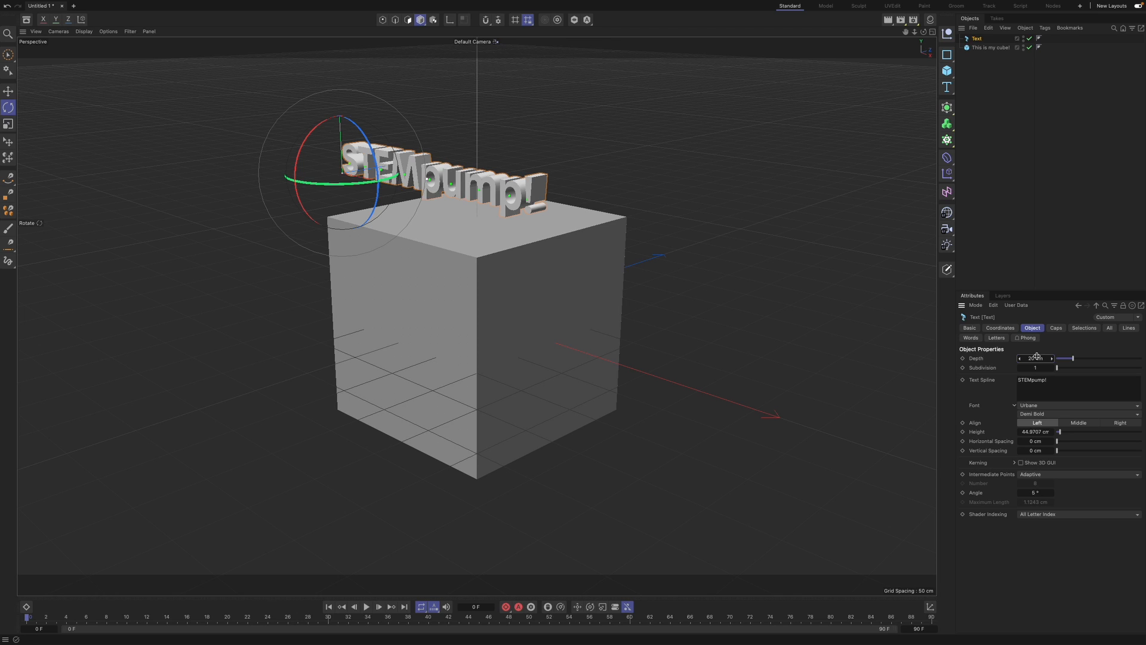
{"action": "left_click_drag", "start_coordinate": [1037, 357], "coordinate": [1031, 356]}
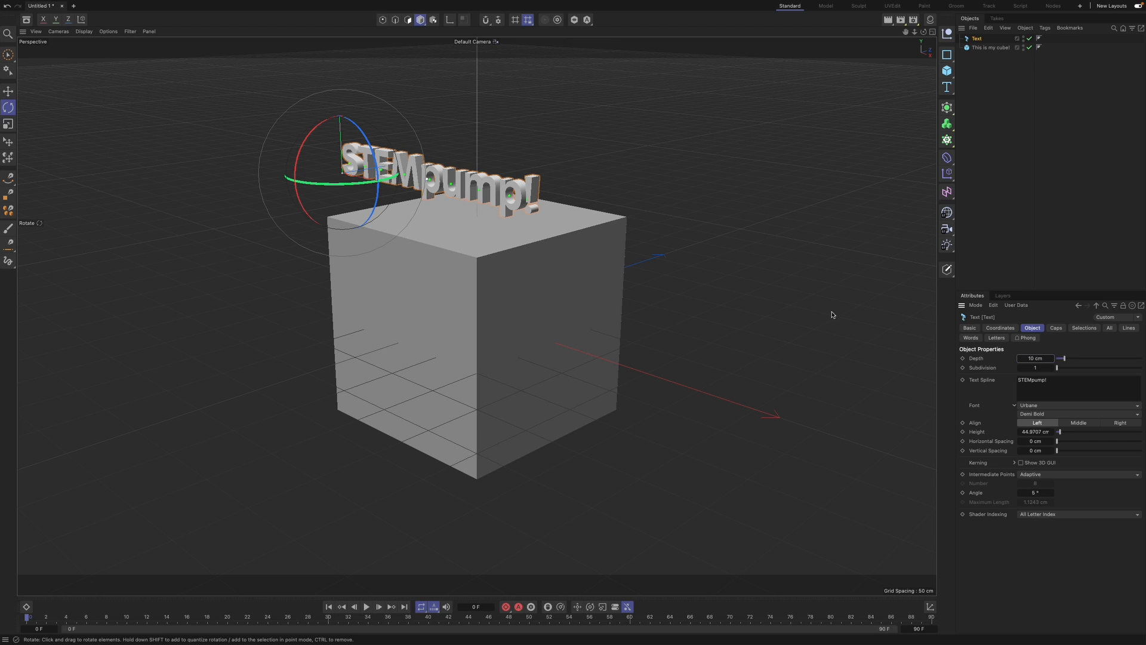
- Add a sphere and move it along its X axis until it sits beside the cube
{"action": "key", "text": "e"}
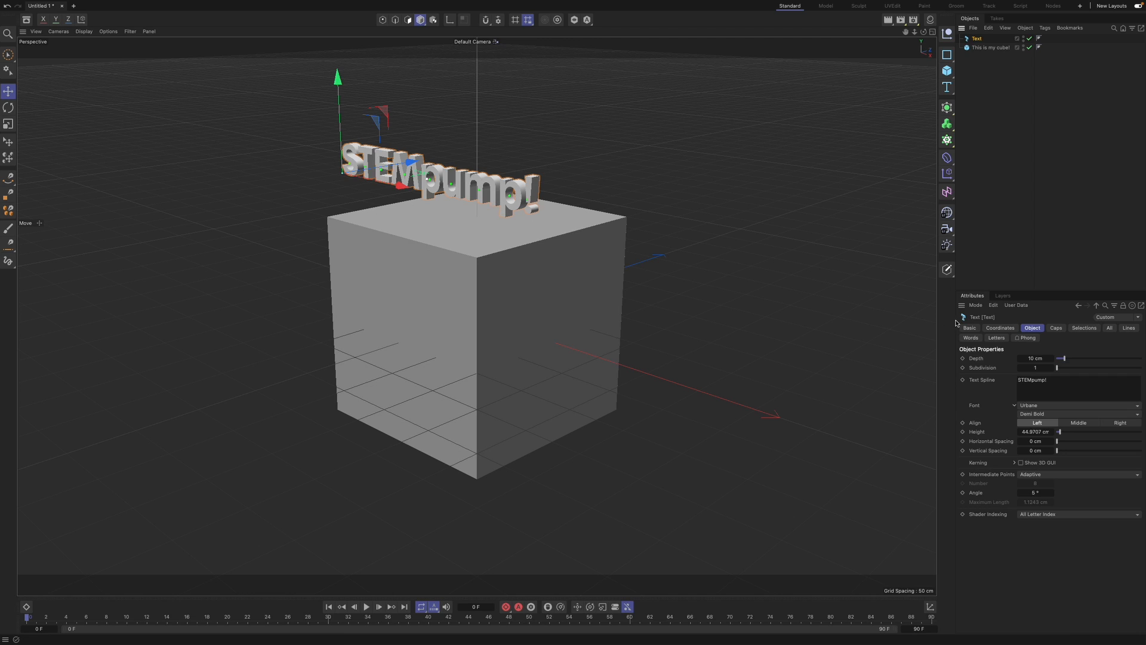
{"action": "left_click_drag", "start_coordinate": [1075, 372], "coordinate": [983, 403]}
{"action": "left_click", "coordinate": [946, 70]}
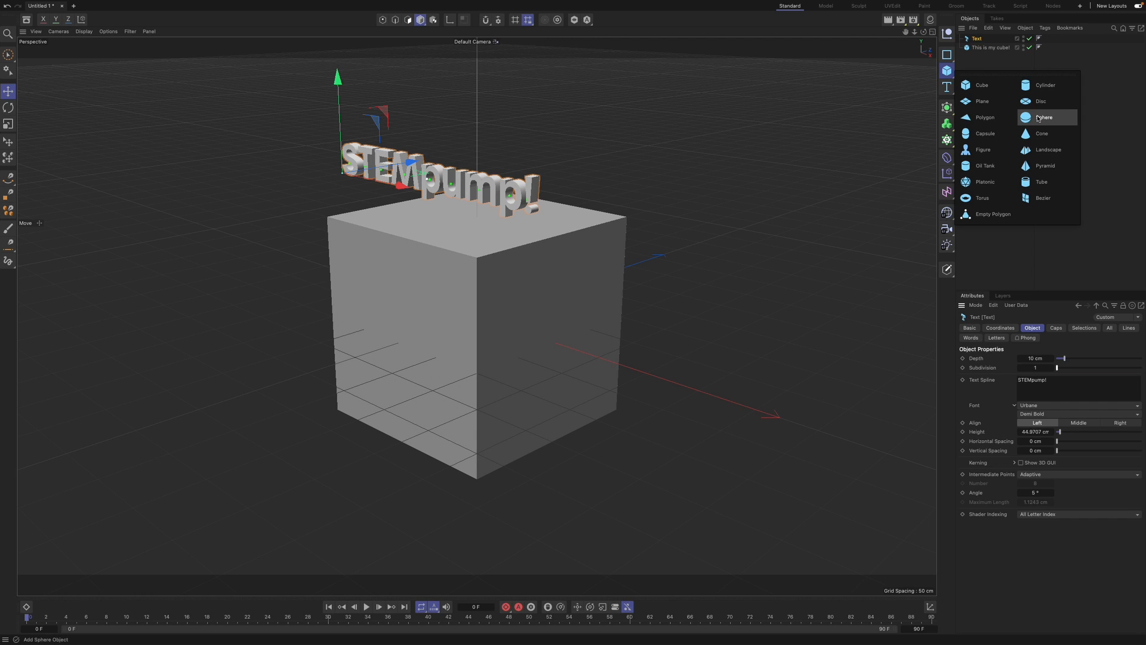
{"action": "left_click", "coordinate": [1039, 118]}
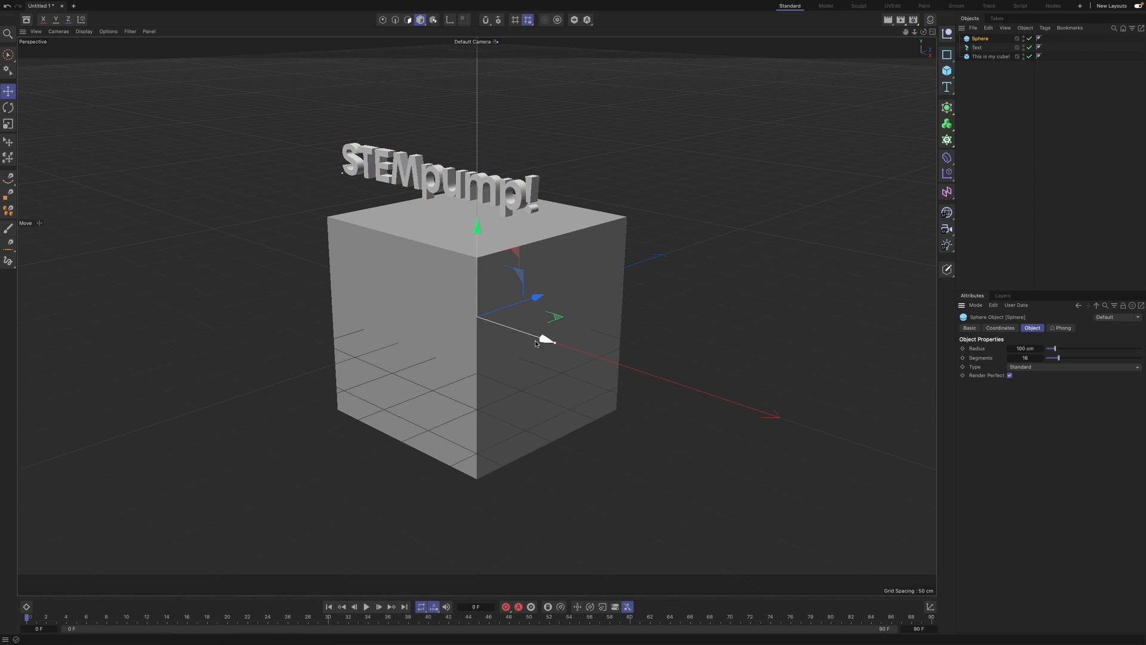
{"action": "left_click_drag", "start_coordinate": [545, 339], "coordinate": [799, 425]}
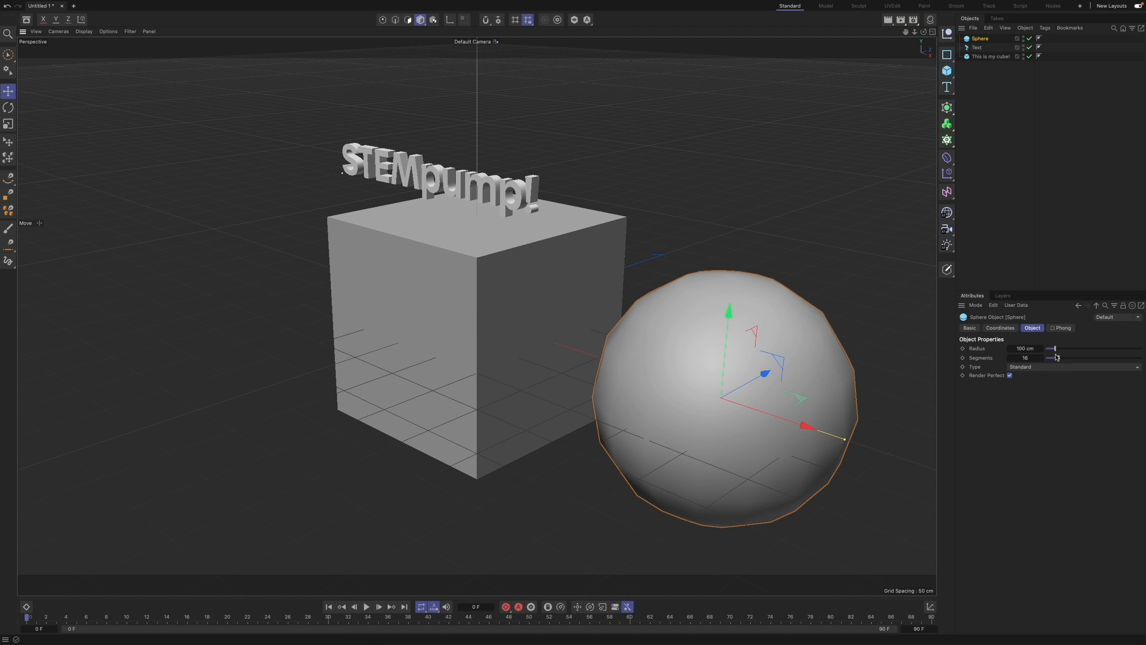
- Vary the sphere's segments between 65 and 3, then set them to 55
{"action": "left_click_drag", "start_coordinate": [1058, 358], "coordinate": [1067, 358]}
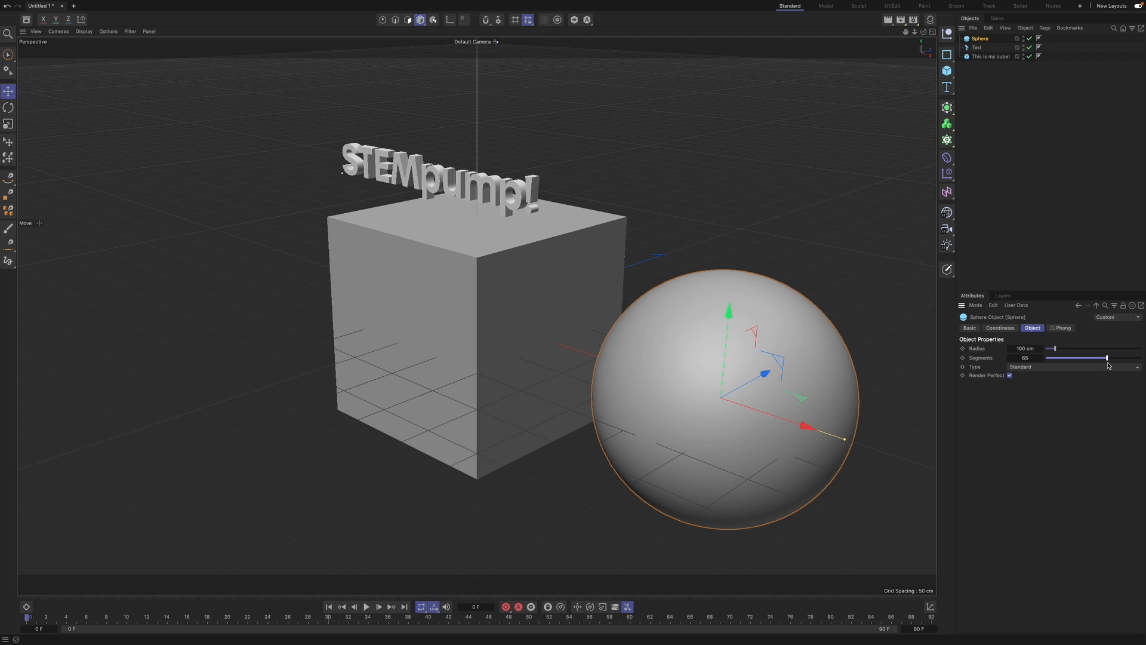
{"action": "left_click_drag", "start_coordinate": [1094, 358], "coordinate": [1113, 374]}
{"action": "left_click_drag", "start_coordinate": [1109, 370], "coordinate": [1040, 388]}
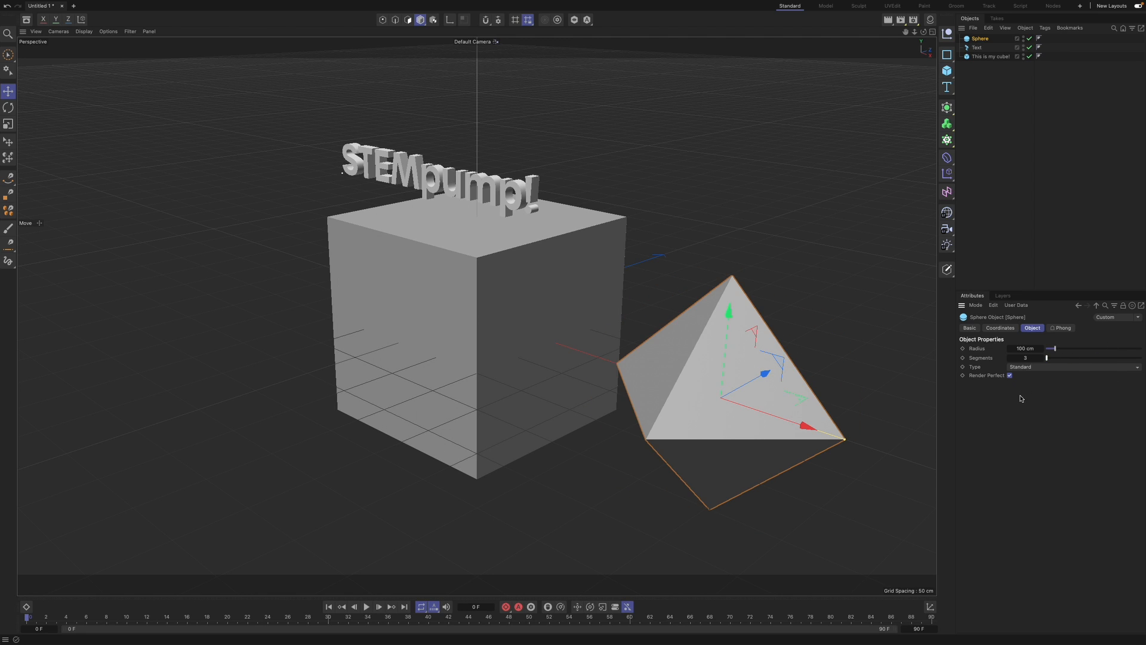
{"action": "left_click_drag", "start_coordinate": [1034, 405], "coordinate": [1098, 367]}
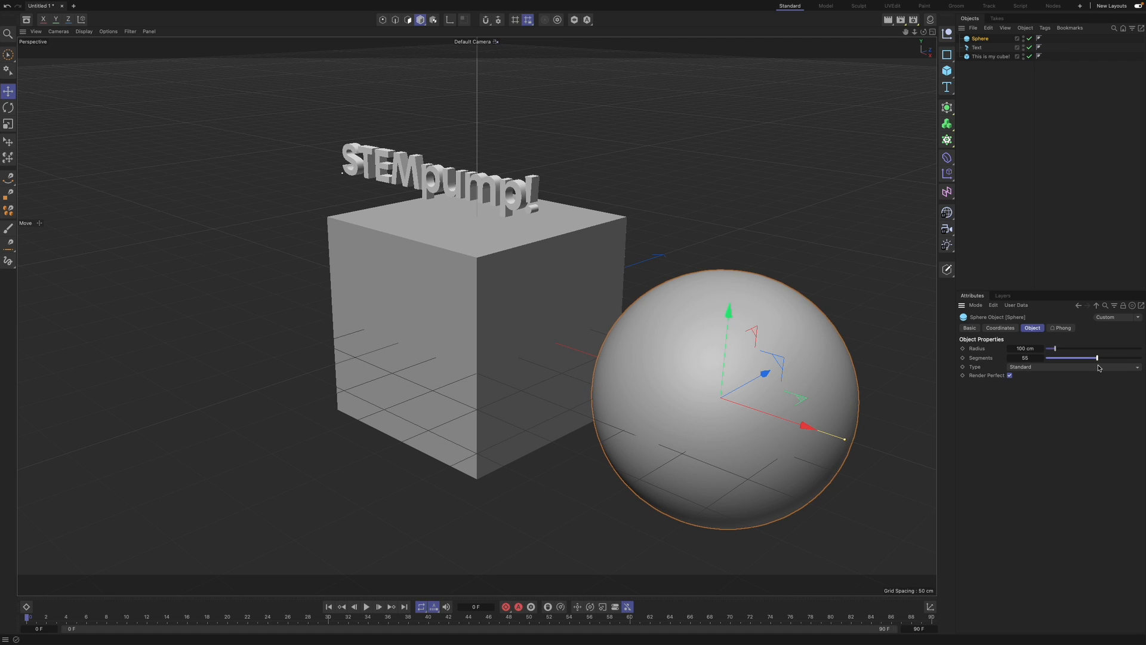
- Set the sphere's segments to 32, and raise them to 48
{"action": "left_click", "coordinate": [1029, 358]}
{"action": "key", "text": "Return"}
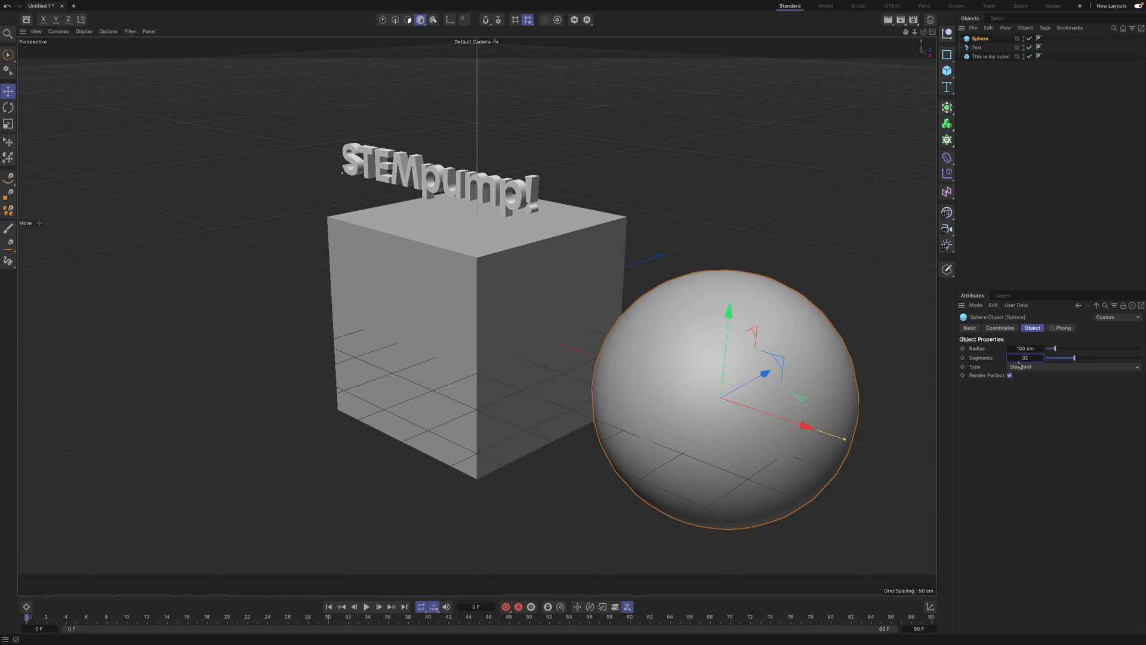
{"action": "type", "text": "48"}
{"action": "key", "text": "Return"}
- Move the sphere to the cube's front corner and scale it down to a radius of about 71 cm
{"action": "left_click_drag", "start_coordinate": [805, 425], "coordinate": [624, 383]}
{"action": "left_click_drag", "start_coordinate": [608, 319], "coordinate": [538, 339]}
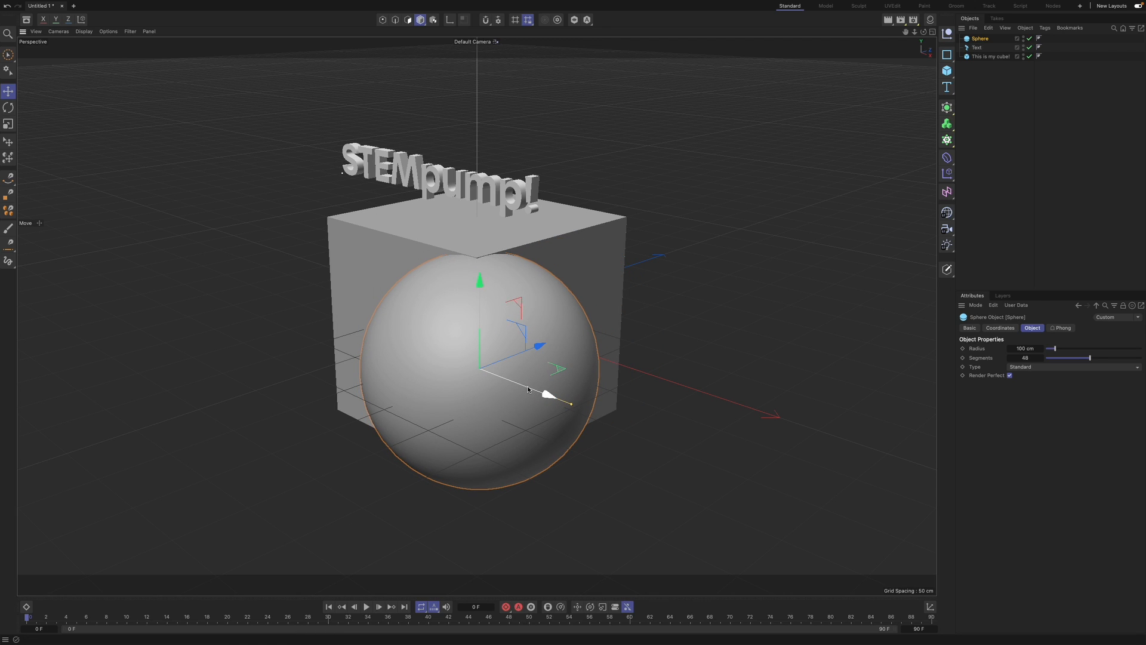
{"action": "key", "text": "t"}
{"action": "left_click_drag", "start_coordinate": [540, 344], "coordinate": [501, 425]}
{"action": "key", "text": "r"}
{"action": "key", "text": "e"}
{"action": "left_click", "coordinate": [671, 482]}
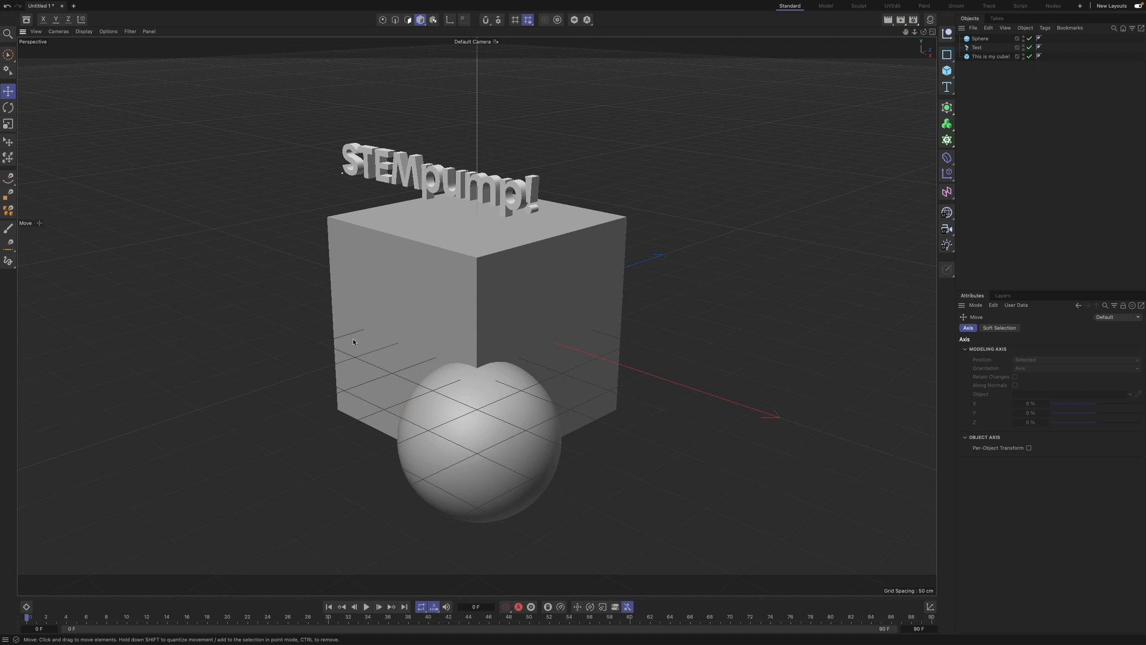
- Move the shrunken sphere along its X axis until it protrudes from the cube's left face
{"action": "left_click", "coordinate": [537, 445]}
{"action": "left_click_drag", "start_coordinate": [537, 444], "coordinate": [412, 413]}
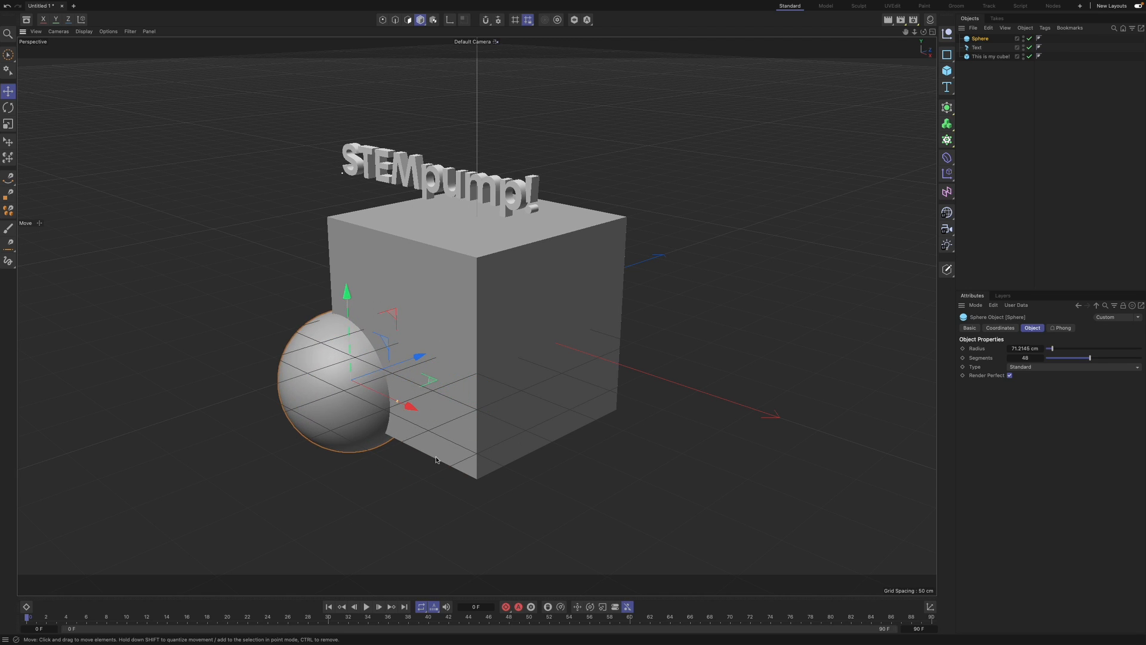
{"action": "left_click", "coordinate": [468, 515]}
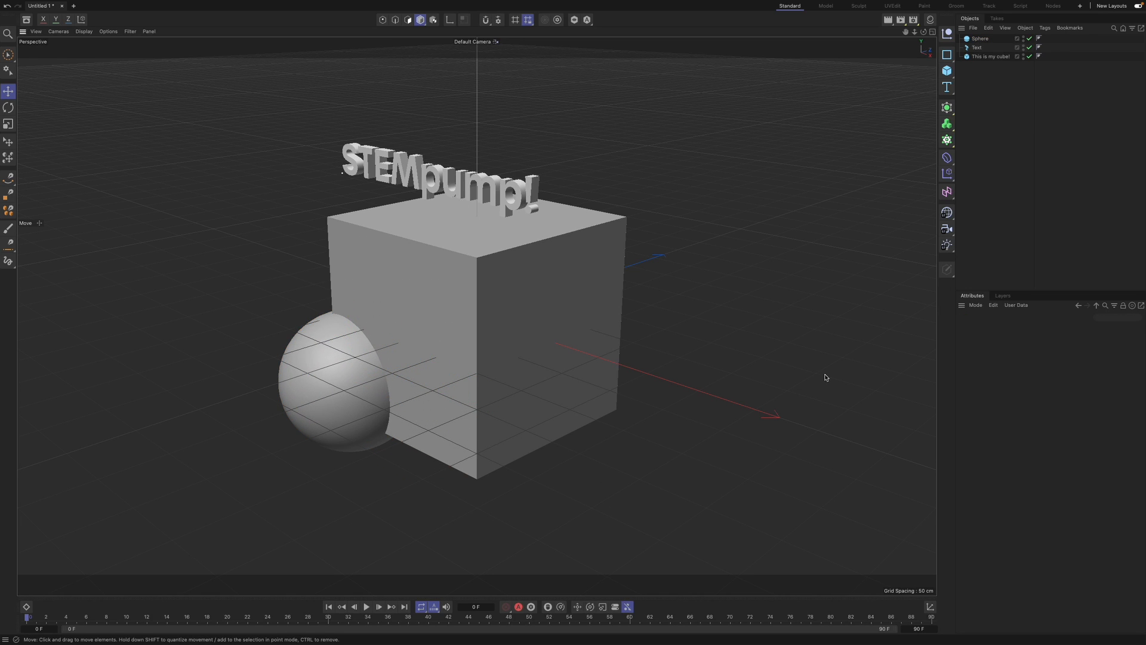
- Try adding a Text Spline object and undo the addition
{"action": "left_click", "coordinate": [955, 87]}
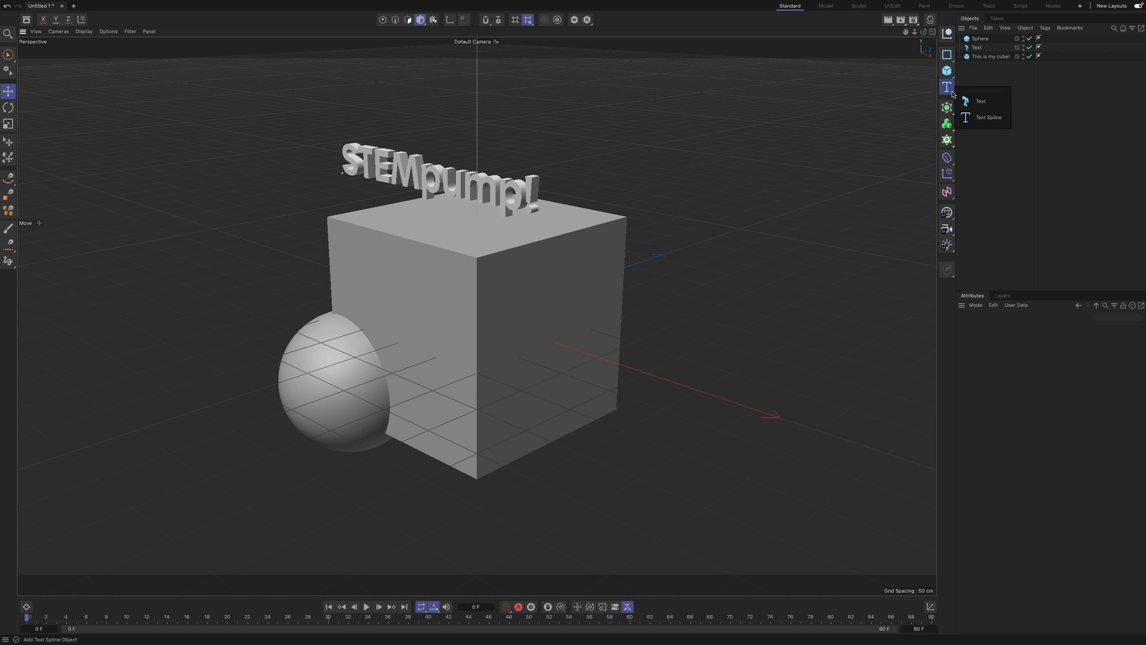
{"action": "left_click", "coordinate": [984, 118]}
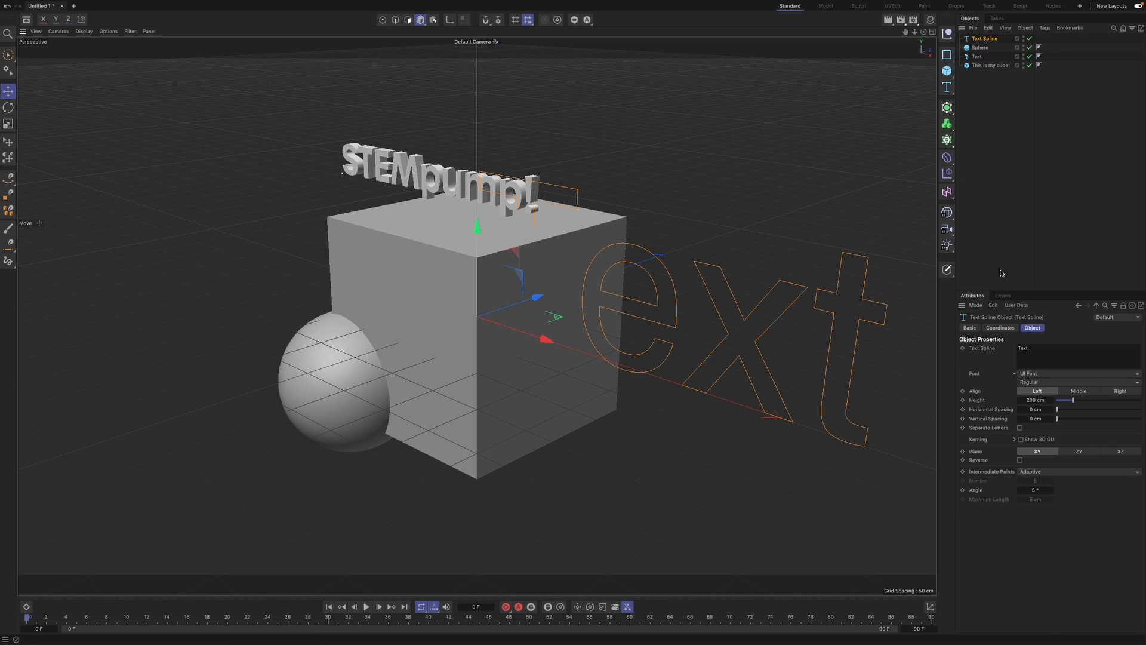
{"action": "key", "text": "ctrl+z"}
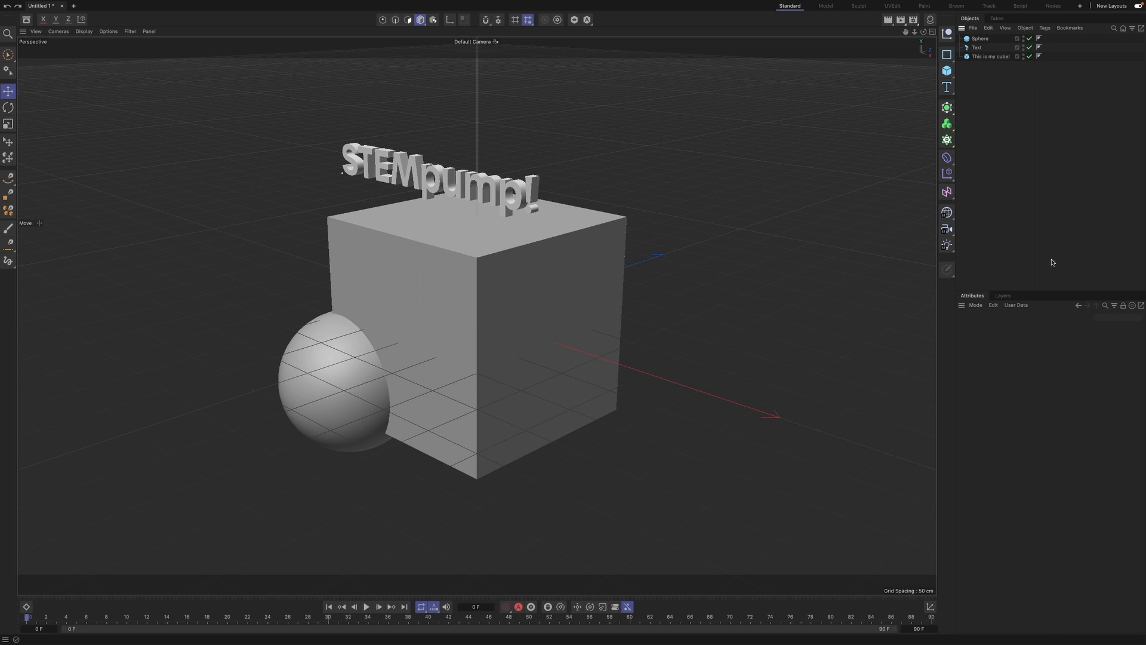
- Try adding an Array generator with the sphere nested inside it, undoing the changes
{"action": "left_click", "coordinate": [951, 113]}
{"action": "left_click", "coordinate": [949, 124]}
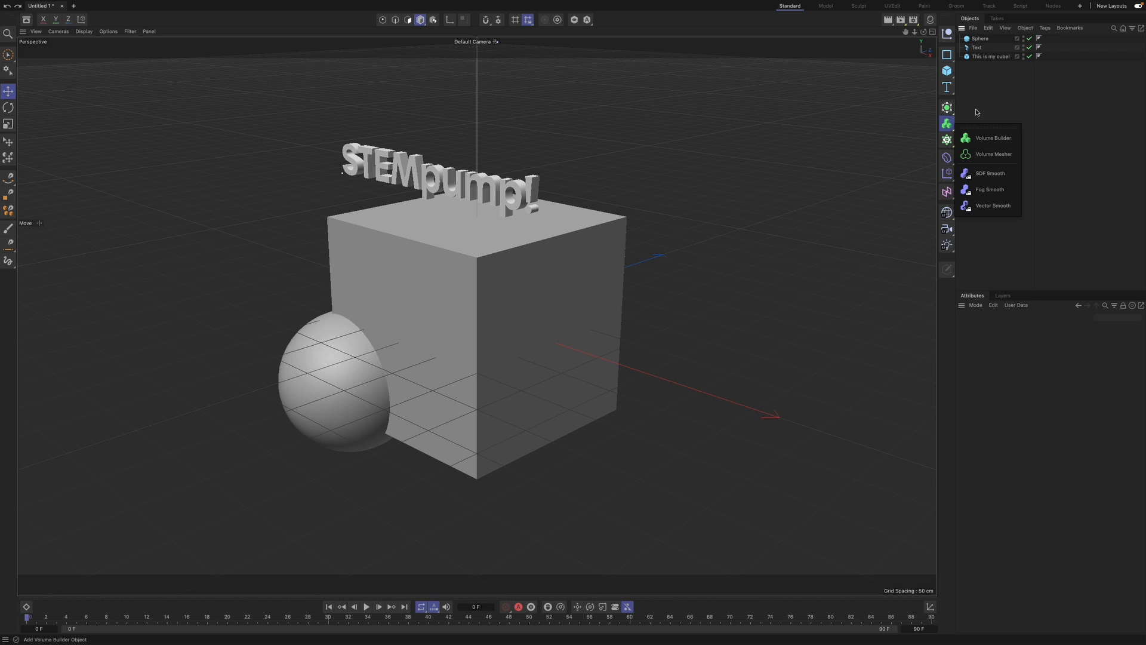
{"action": "left_click", "coordinate": [947, 106]}
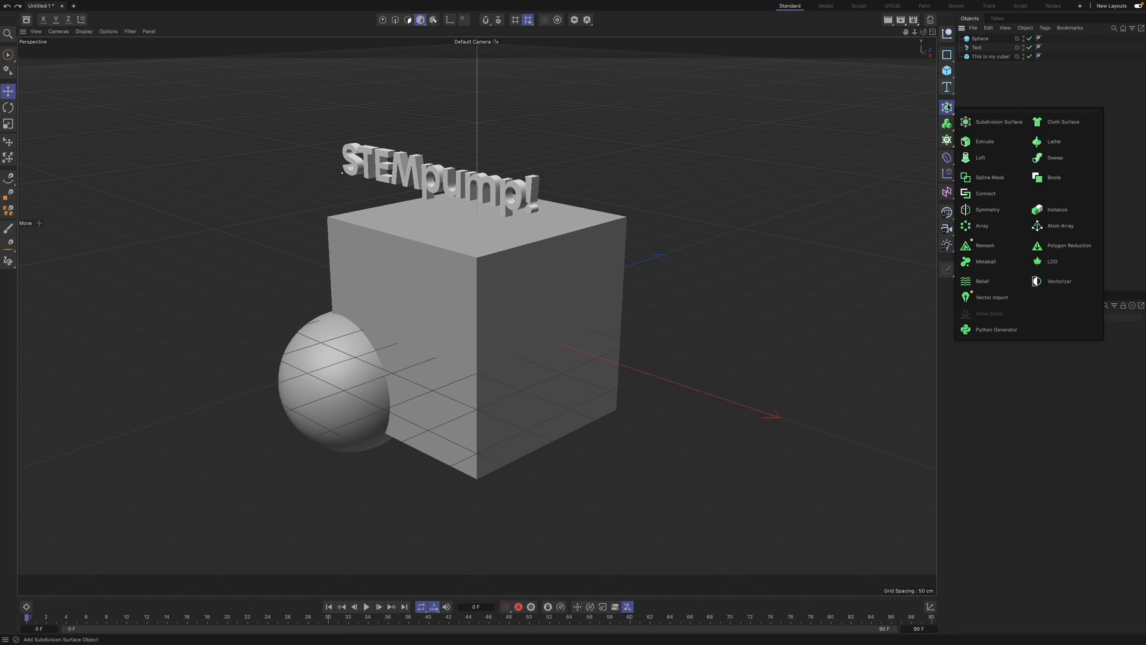
{"action": "left_click", "coordinate": [973, 227]}
{"action": "left_click_drag", "start_coordinate": [978, 52], "coordinate": [982, 39]}
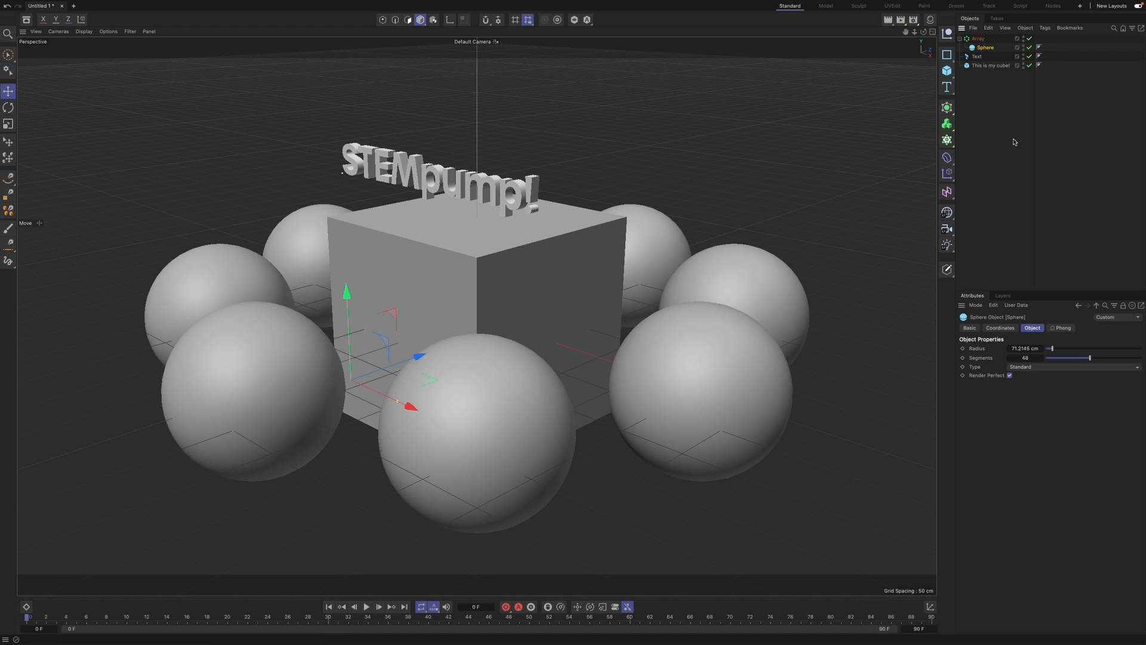
{"action": "mouse_move", "coordinate": [1064, 360]}
{"action": "left_mouse_down"}
{"action": "mouse_move", "coordinate": [1047, 360]}
{"action": "mouse_move", "coordinate": [1081, 361]}
{"action": "left_mouse_up"}
{"action": "left_click", "coordinate": [979, 39]}
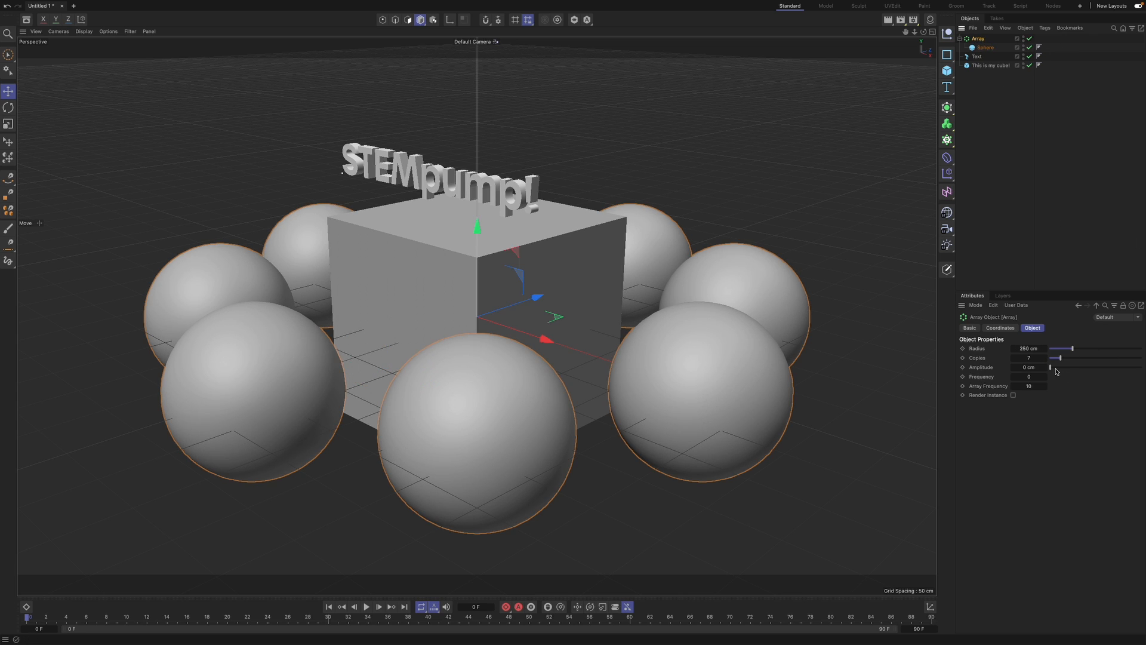
{"action": "key", "text": "super+z"}
{"action": "key", "text": "super+z"}
{"action": "key", "text": "super+z"}
{"action": "key", "text": "super+z"}
- Add an Array generator containing the sphere and set its radius to 211 cm, copies to 8 and amplitude to 183 cm
{"action": "left_click", "coordinate": [946, 107]}
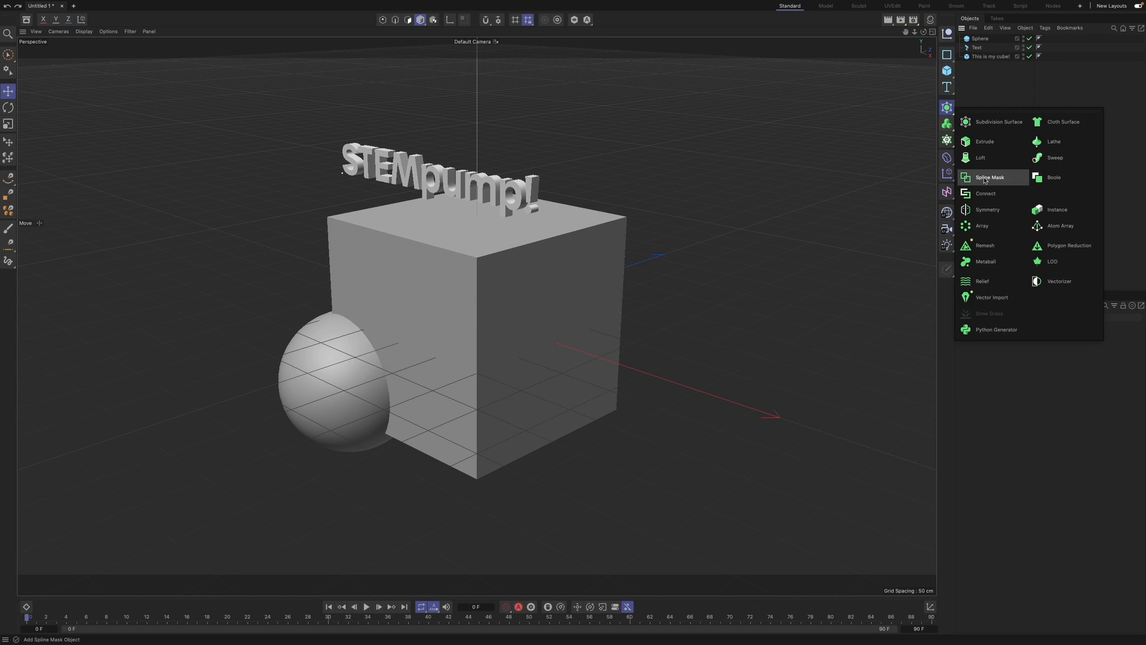
{"action": "left_click", "coordinate": [981, 225]}
{"action": "left_click_drag", "start_coordinate": [979, 48], "coordinate": [981, 41]}
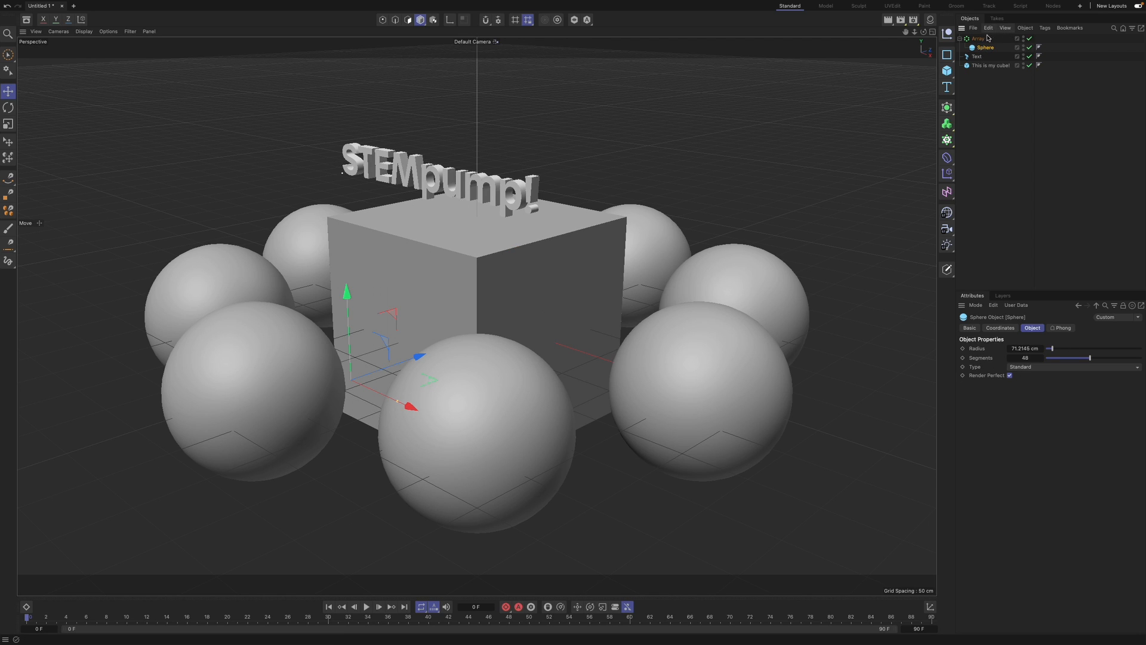
{"action": "left_click", "coordinate": [984, 39]}
{"action": "mouse_move", "coordinate": [1072, 348]}
{"action": "left_mouse_down"}
{"action": "mouse_move", "coordinate": [1054, 352]}
{"action": "mouse_move", "coordinate": [1100, 360]}
{"action": "mouse_move", "coordinate": [1050, 360]}
{"action": "mouse_move", "coordinate": [1092, 371]}
{"action": "mouse_move", "coordinate": [1034, 378]}
{"action": "mouse_move", "coordinate": [1087, 376]}
{"action": "mouse_move", "coordinate": [1052, 353]}
{"action": "mouse_move", "coordinate": [1070, 359]}
{"action": "left_mouse_up"}
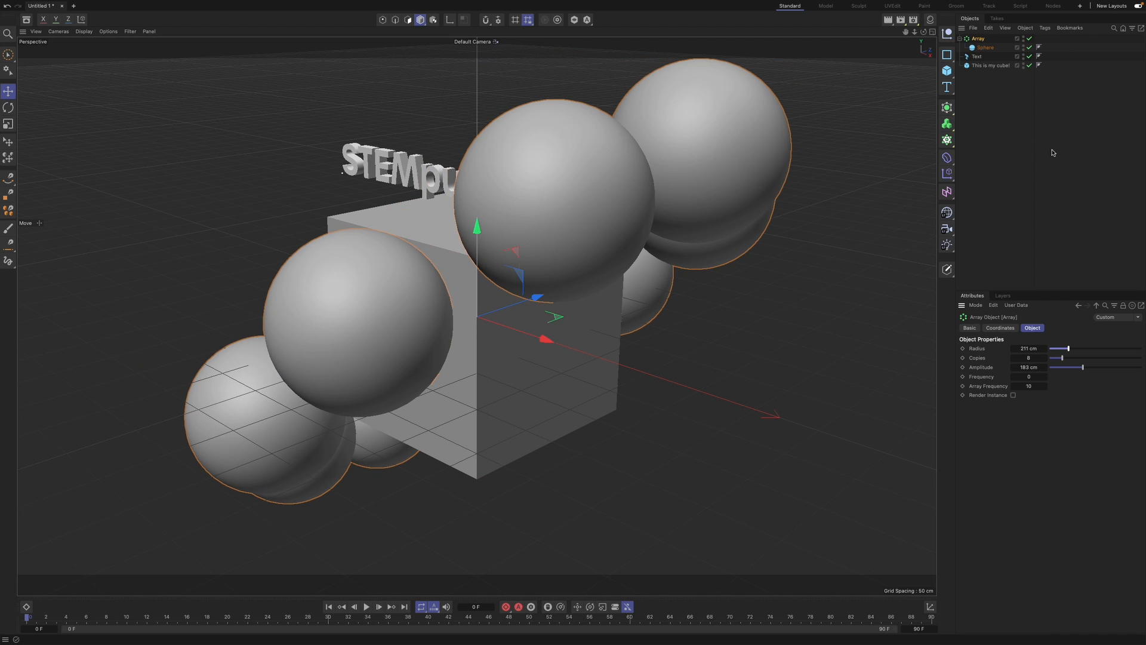
- Scale down the sphere inside the array
{"action": "left_click", "coordinate": [985, 48]}
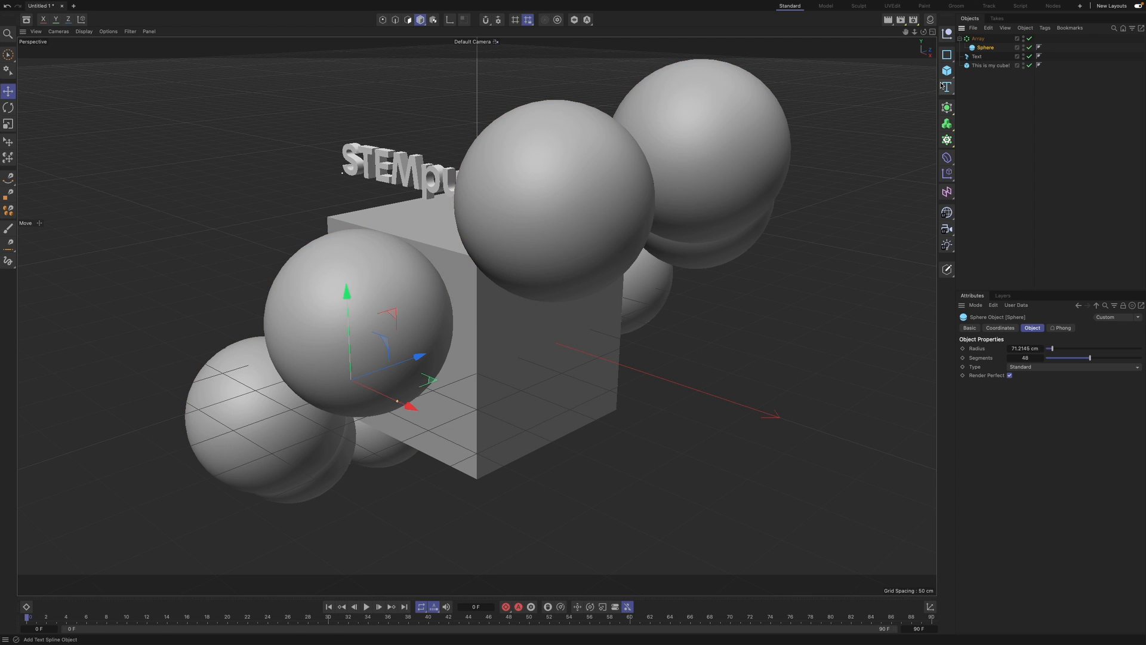
{"action": "key", "text": "t"}
{"action": "left_click_drag", "start_coordinate": [435, 354], "coordinate": [391, 363]}
- Set the array's radius to 95 cm, its amplitude to 84 cm and its array frequency to 11.24
{"action": "left_click", "coordinate": [978, 38]}
{"action": "left_click_drag", "start_coordinate": [1067, 348], "coordinate": [1064, 369]}
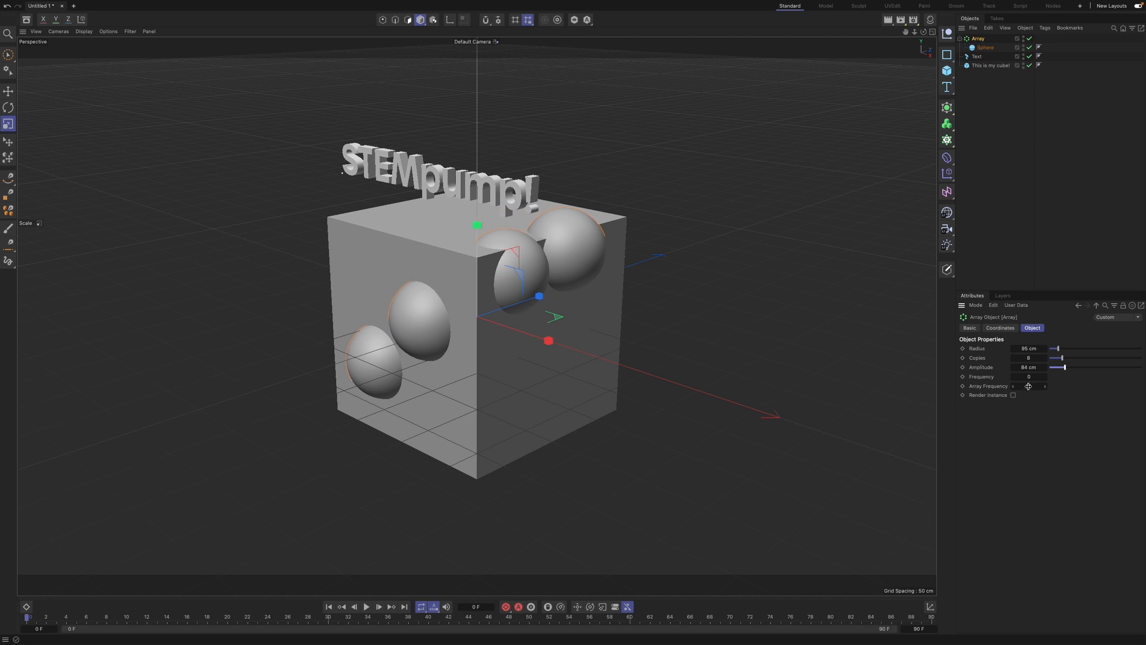
{"action": "left_click_drag", "start_coordinate": [1035, 378], "coordinate": [1051, 389]}
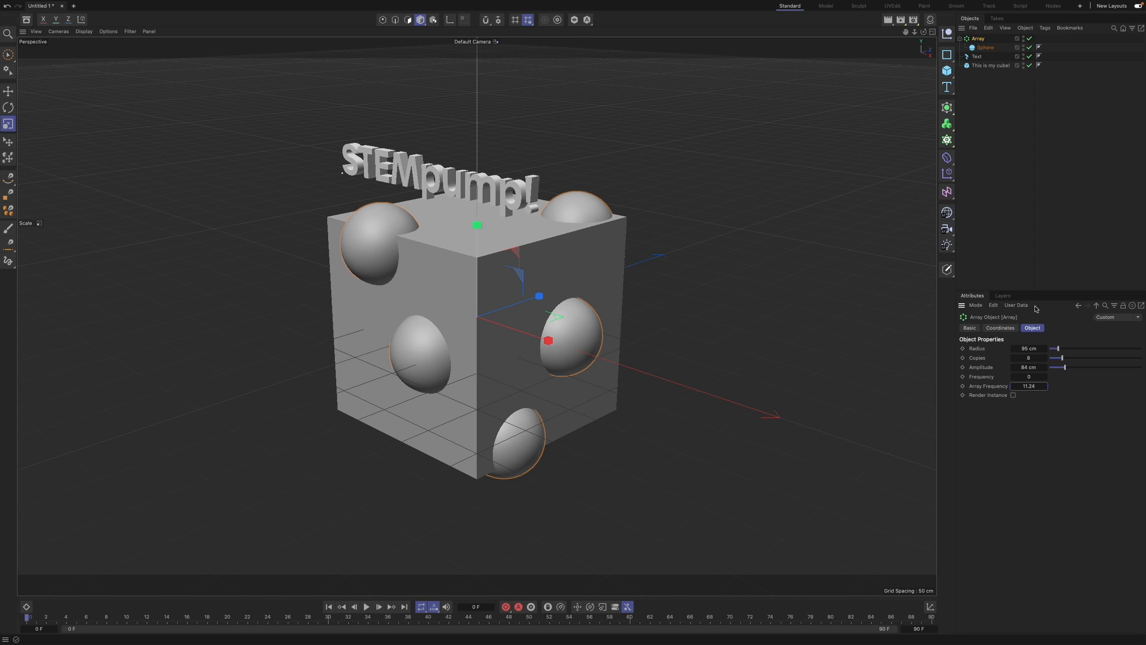
- Try adding a Bend deformer and nesting the text object inside it
{"action": "left_click", "coordinate": [946, 140]}
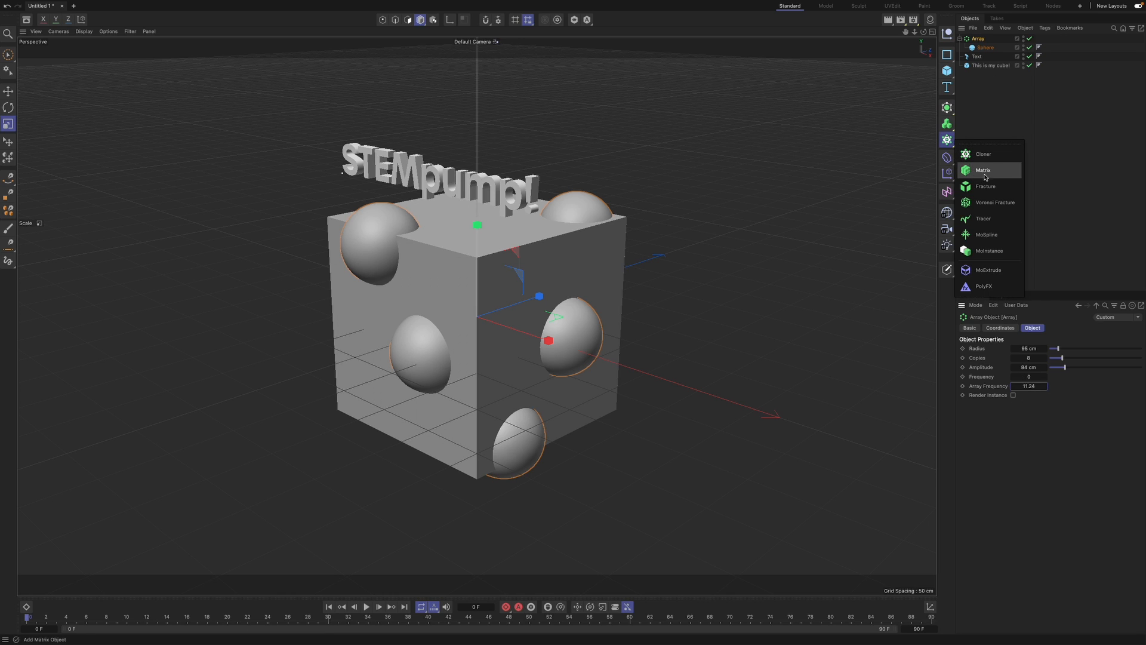
{"action": "left_click", "coordinate": [947, 158]}
{"action": "left_click", "coordinate": [974, 171]}
{"action": "left_click_drag", "start_coordinate": [977, 39], "coordinate": [980, 39]}
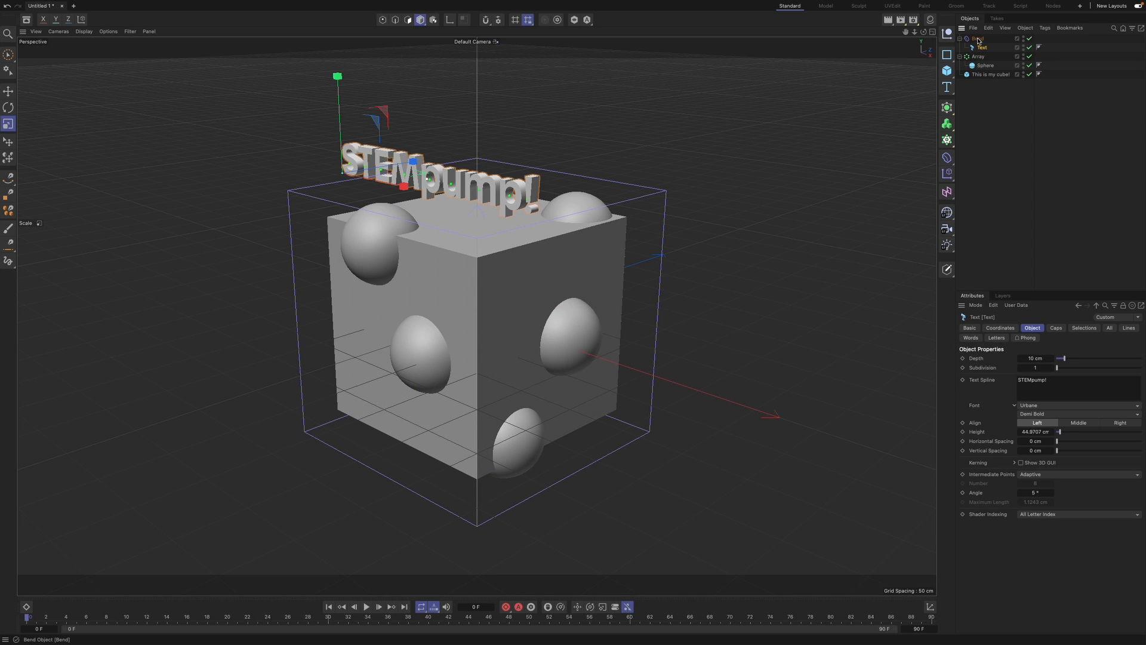
{"action": "left_click", "coordinate": [977, 38]}
- Try a bend strength of 98° with the Within Box, Unlimited and Limited modes, undoing the changes
{"action": "left_click_drag", "start_coordinate": [1062, 390], "coordinate": [1105, 392]}
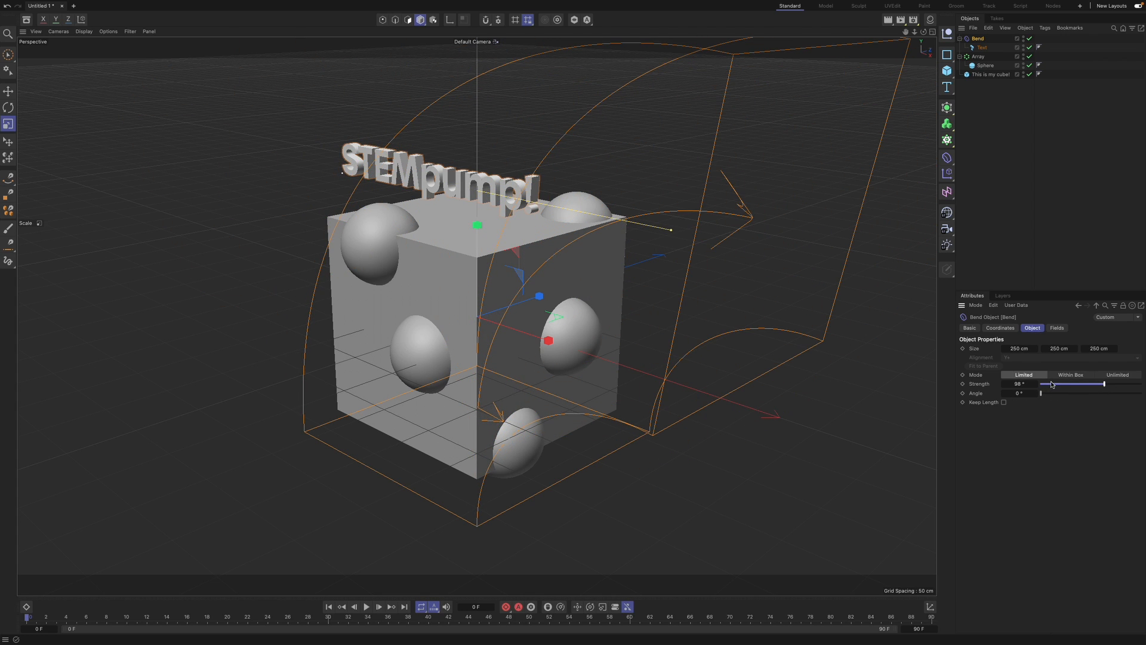
{"action": "left_click", "coordinate": [1068, 376]}
{"action": "left_click", "coordinate": [1113, 377]}
{"action": "left_click", "coordinate": [1023, 374]}
{"action": "key", "text": "ctrl+z"}
{"action": "key", "text": "ctrl+z"}
{"action": "key", "text": "ctrl+z"}
{"action": "key", "text": "ctrl+z"}
{"action": "key", "text": "ctrl+z"}
{"action": "key", "text": "ctrl+z"}
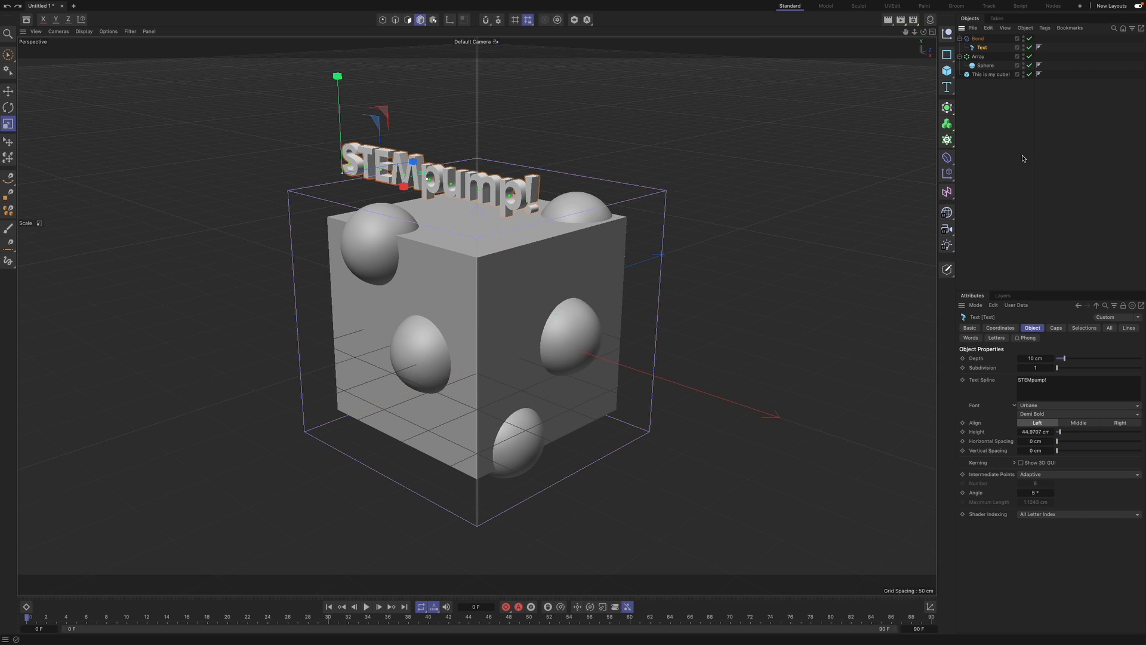
- Try nesting the cube inside the Bend deformer and raising the bend strength, undoing the changes
{"action": "left_click_drag", "start_coordinate": [990, 74], "coordinate": [978, 42]}
{"action": "left_click", "coordinate": [978, 38]}
{"action": "left_click_drag", "start_coordinate": [1090, 384], "coordinate": [1115, 385]}
{"action": "key", "text": "super+z"}
{"action": "key", "text": "super+z"}
{"action": "key", "text": "super+z"}
- Try the Bend deformer as a child of the cube with varied strength, and delete the deformer
{"action": "left_click_drag", "start_coordinate": [978, 39], "coordinate": [990, 75]}
{"action": "left_click_drag", "start_coordinate": [1090, 384], "coordinate": [1110, 391]}
{"action": "key", "text": "super+z"}
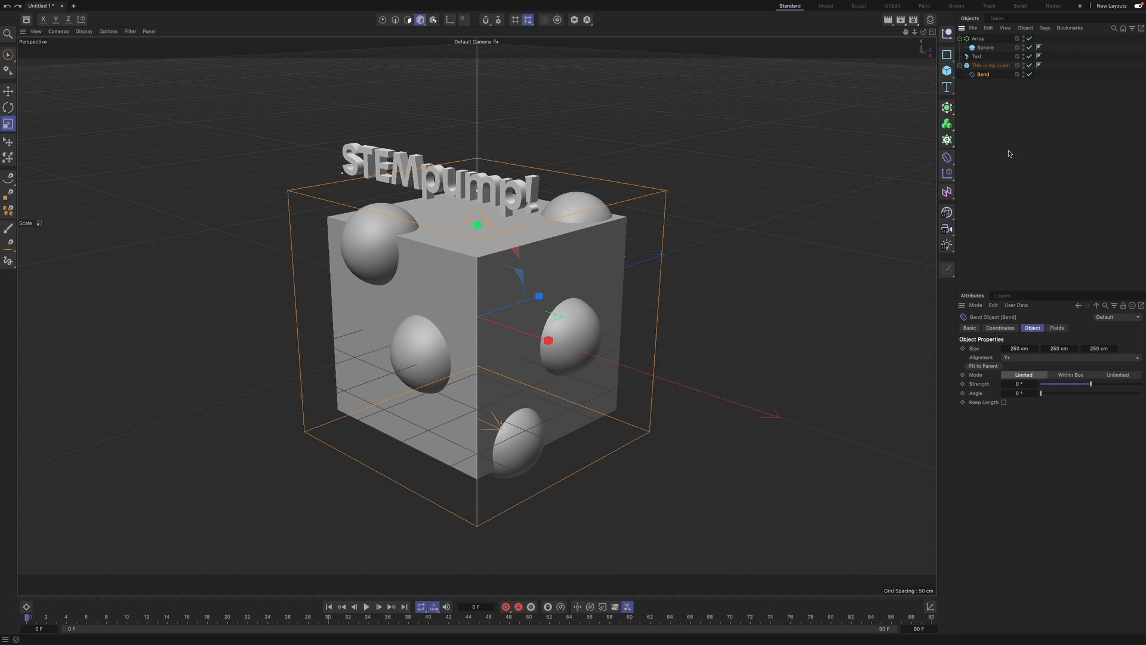
{"action": "mouse_move", "coordinate": [1066, 380]}
{"action": "left_mouse_down"}
{"action": "mouse_move", "coordinate": [1051, 383]}
{"action": "mouse_move", "coordinate": [1071, 380]}
{"action": "left_mouse_up"}
{"action": "key", "text": "BackSpace"}
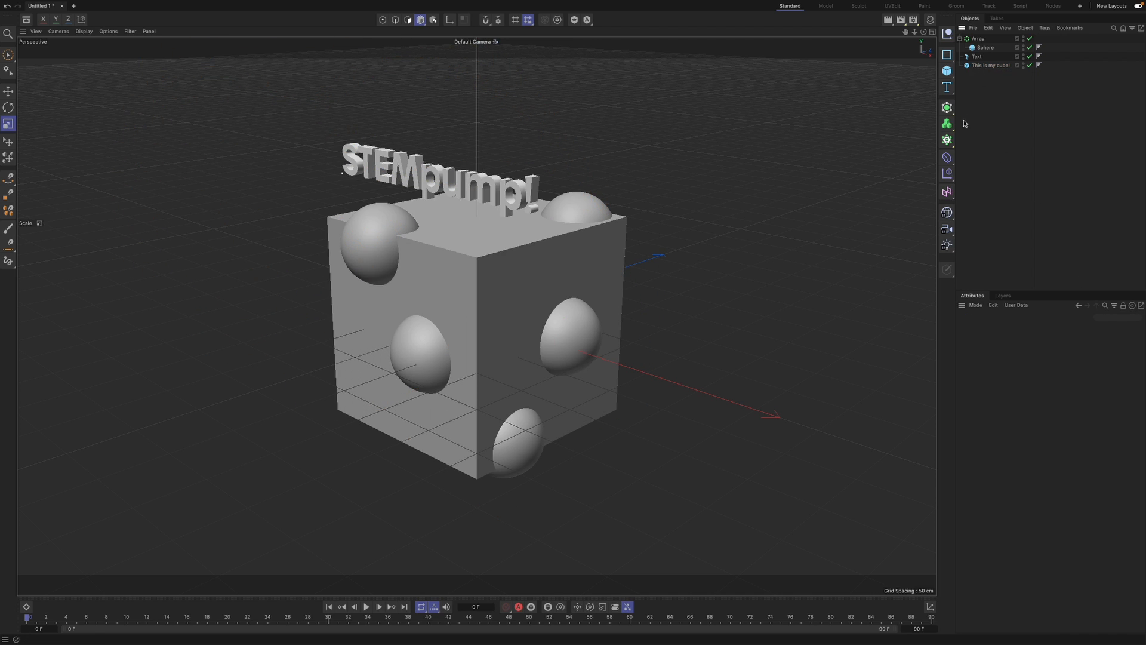
- Add a Bend deformer and nest it under the text object
{"action": "left_click", "coordinate": [954, 157]}
{"action": "left_click", "coordinate": [978, 172]}
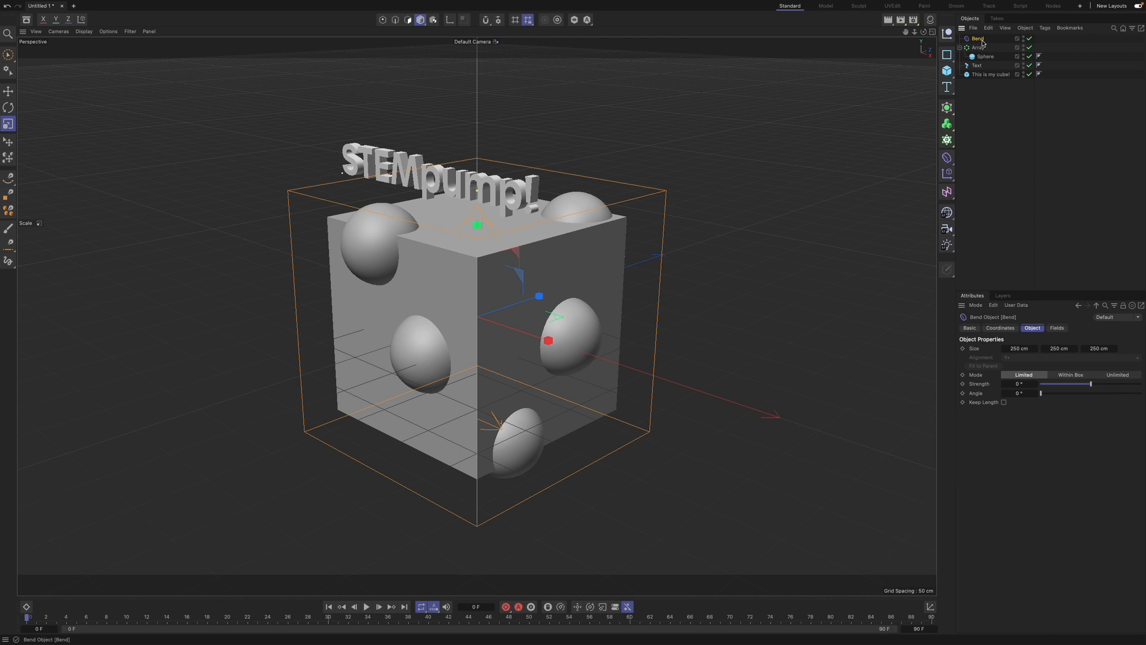
{"action": "left_click_drag", "start_coordinate": [979, 41], "coordinate": [977, 66]}
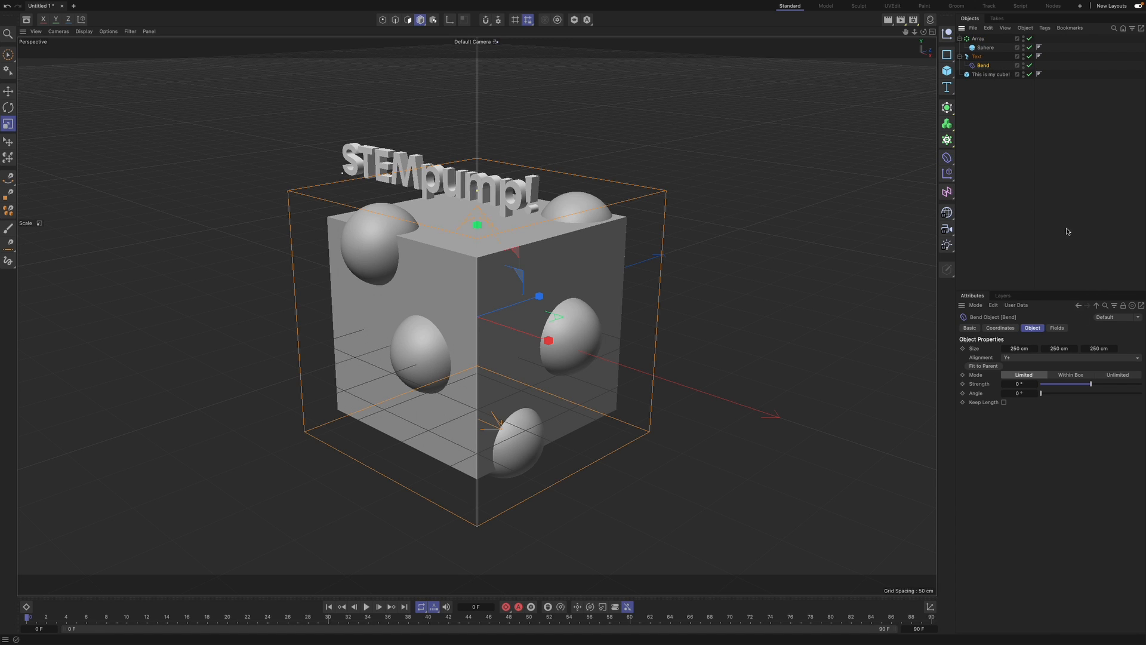
- Try bending the text with a strength of 111° in Within Box and Unlimited modes, undoing the changes
{"action": "mouse_move", "coordinate": [1090, 384]}
{"action": "left_mouse_down"}
{"action": "mouse_move", "coordinate": [1071, 386]}
{"action": "mouse_move", "coordinate": [1106, 396]}
{"action": "left_mouse_up"}
{"action": "left_click_drag", "start_coordinate": [1107, 384], "coordinate": [1038, 400]}
{"action": "left_click", "coordinate": [1083, 374]}
{"action": "left_click", "coordinate": [1117, 374]}
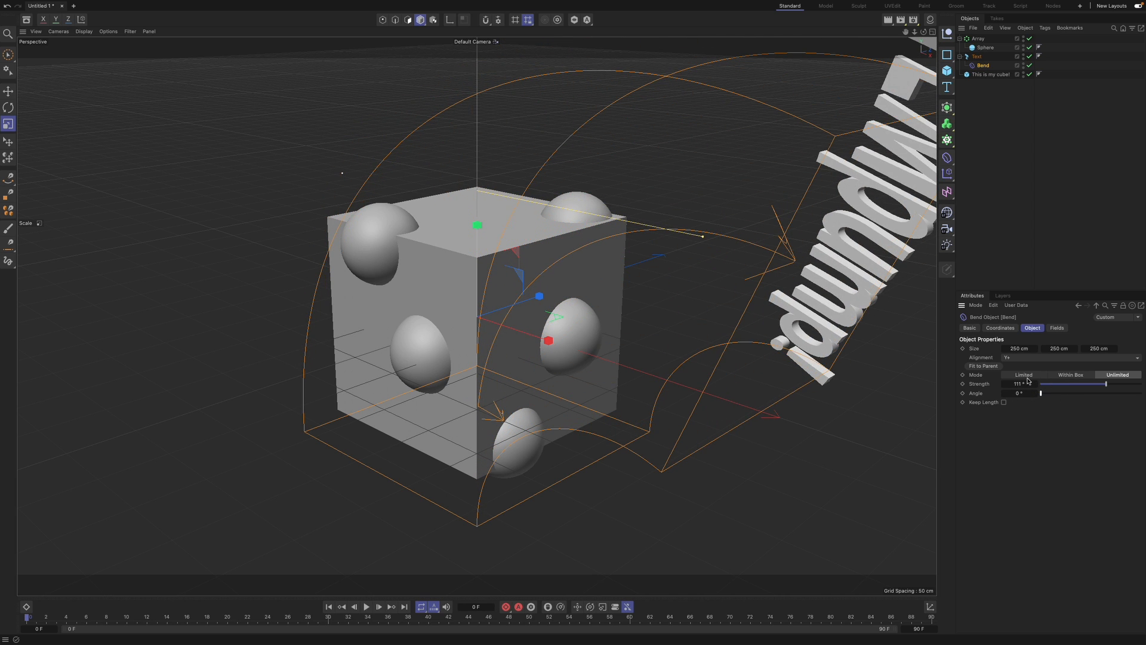
{"action": "left_click", "coordinate": [1029, 359]}
{"action": "left_click", "coordinate": [1030, 377]}
{"action": "left_click", "coordinate": [1031, 359]}
{"action": "left_click", "coordinate": [1033, 405]}
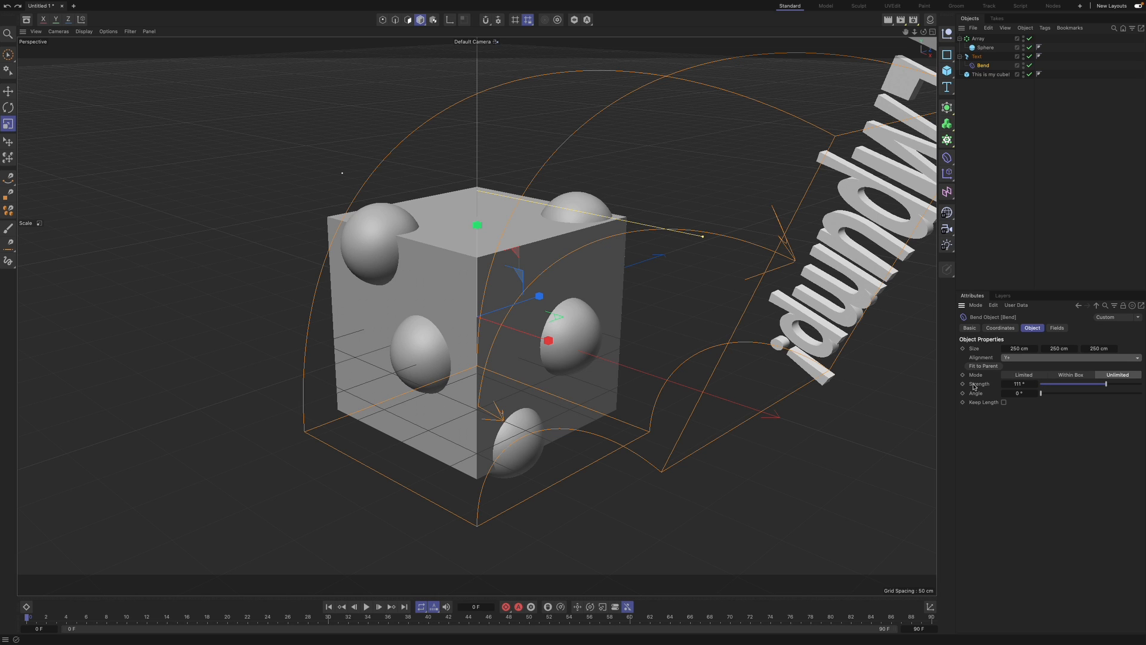
{"action": "key", "text": "super+z"}
{"action": "key", "text": "super+z"}
{"action": "key", "text": "super+z"}
{"action": "key", "text": "super+z"}
{"action": "key", "text": "super+z"}
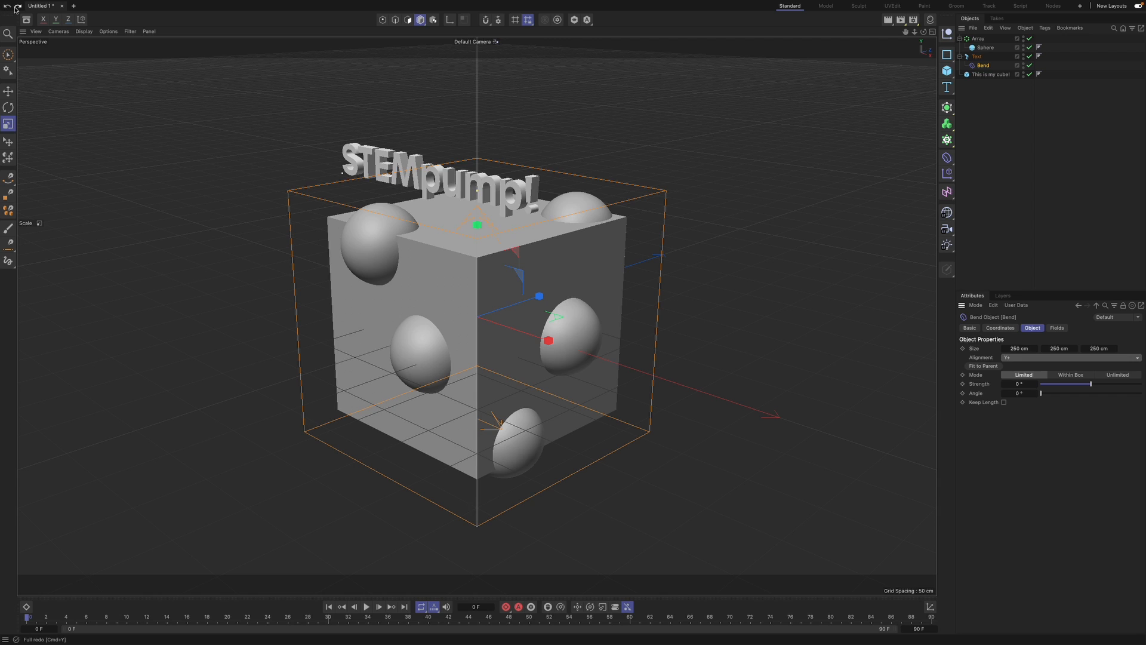
- Redo the bend changes up to a strength of 10° in Within Box mode and clear the selection
{"action": "key", "text": "super+shift+z"}
{"action": "key", "text": "super+shift+z"}
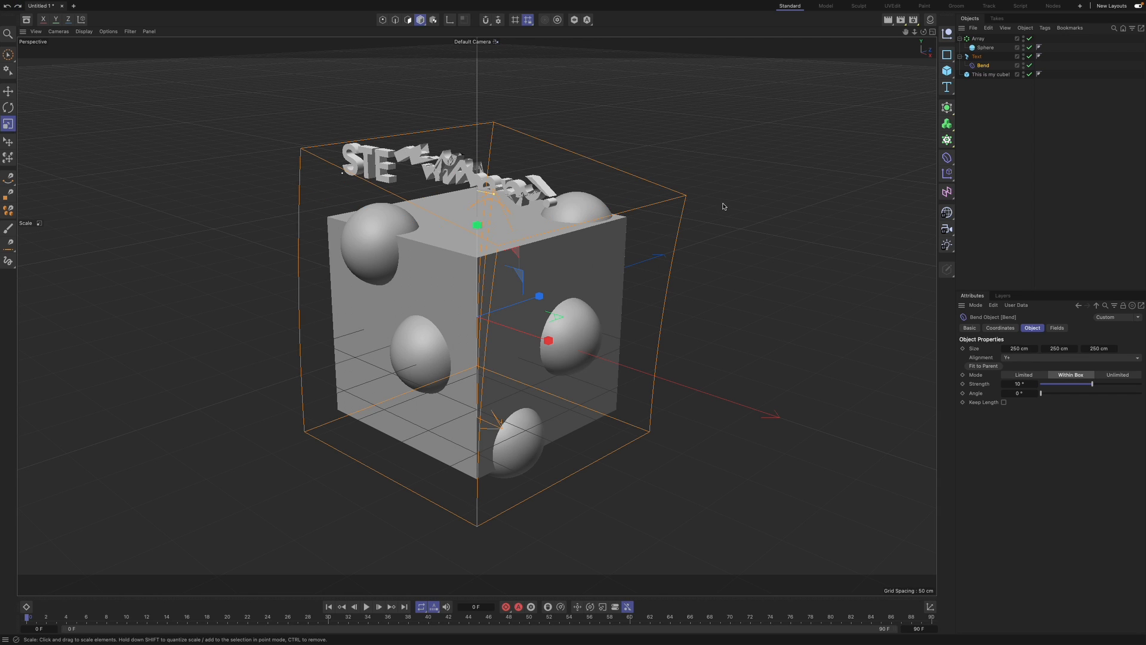
{"action": "left_click", "coordinate": [990, 136]}
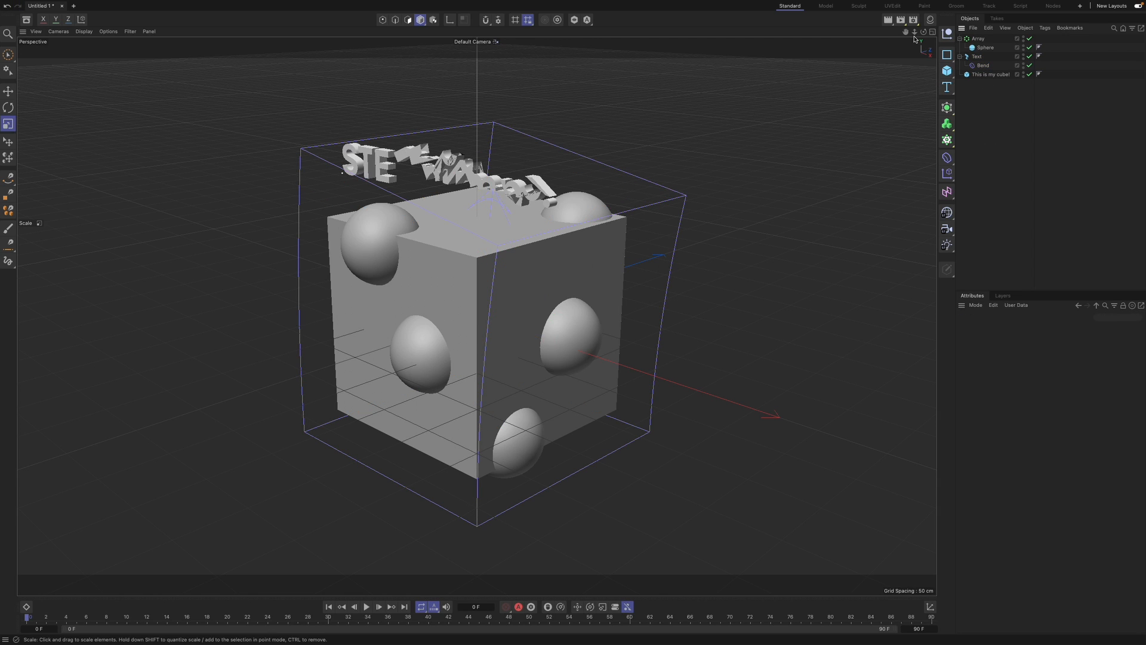
- Move the bent text up along its Y axis so it floats above the cube
{"action": "left_click", "coordinate": [976, 56]}
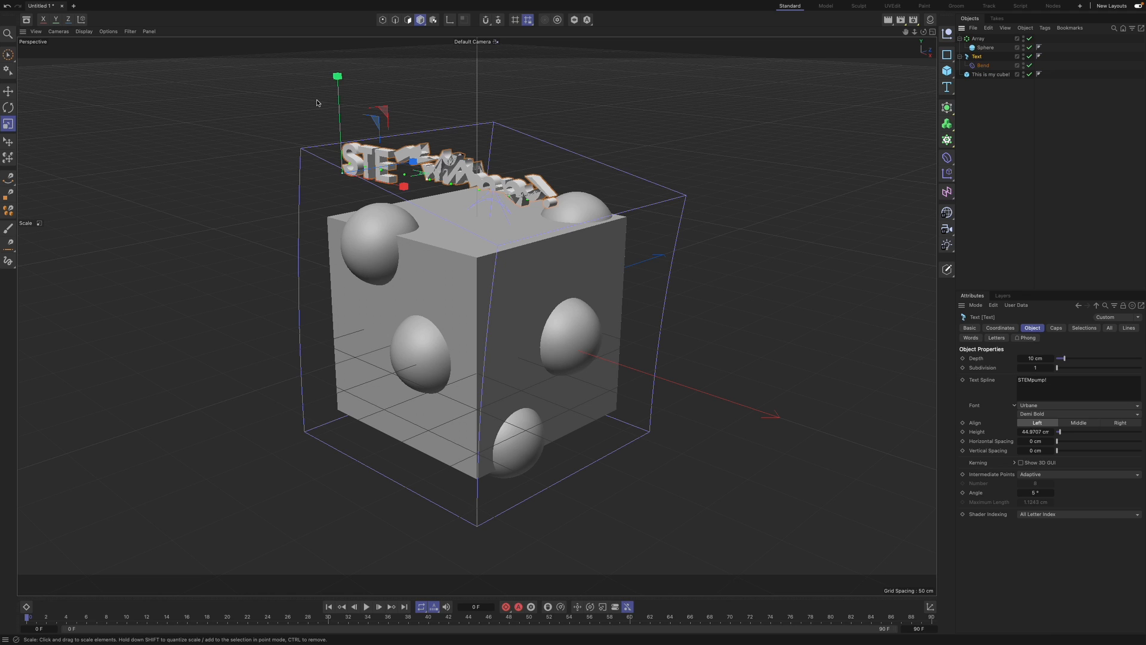
{"action": "key", "text": "e"}
{"action": "left_click_drag", "start_coordinate": [338, 102], "coordinate": [337, 69]}
{"action": "left_click", "coordinate": [714, 203]}
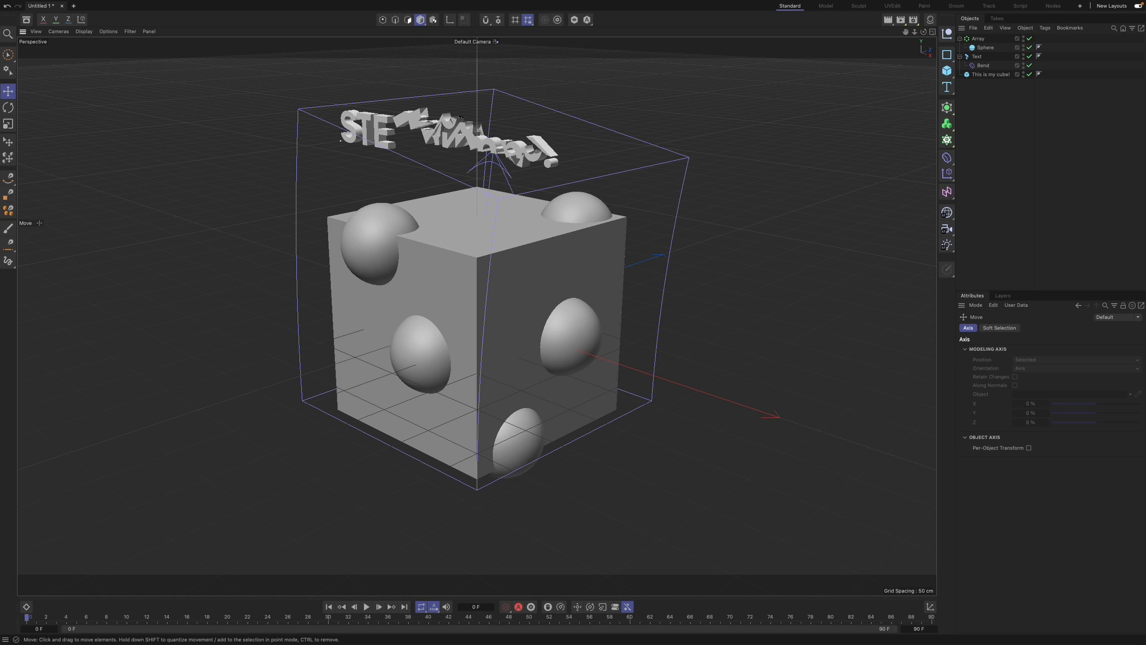
{"action": "left_click", "coordinate": [952, 202]}
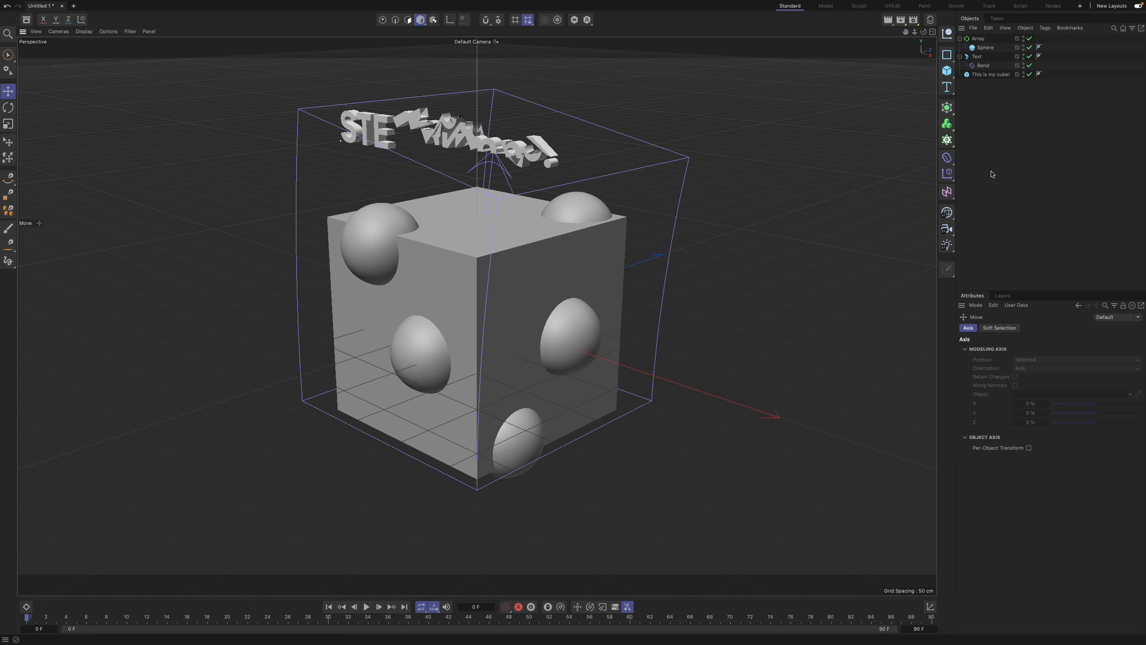
{"action": "left_click", "coordinate": [948, 215]}
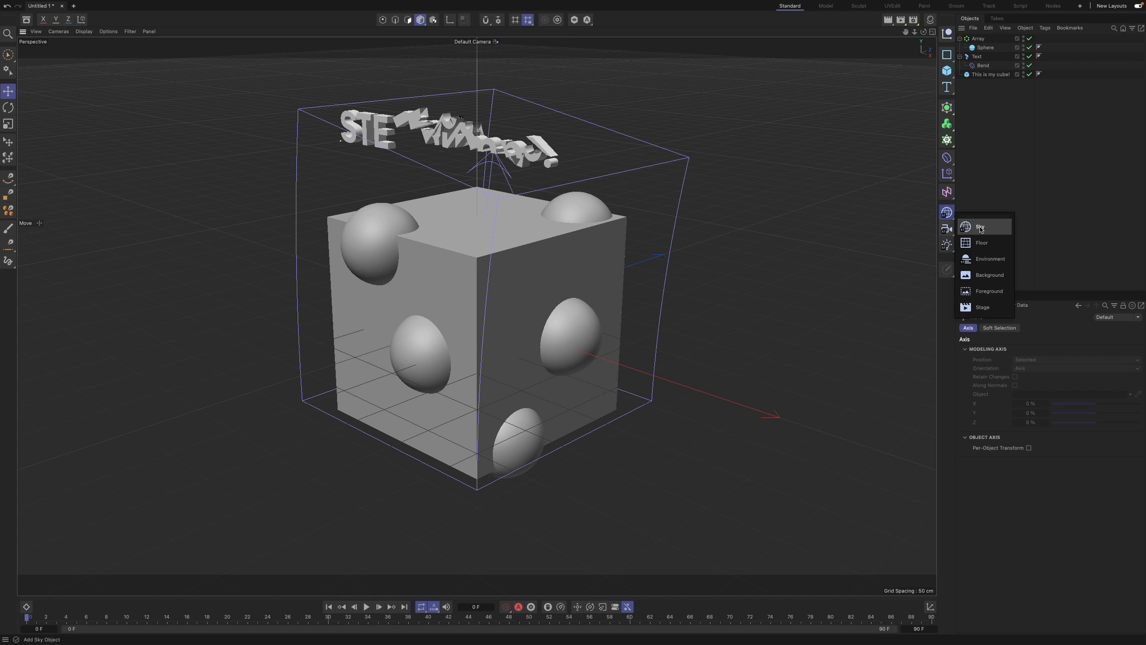
{"action": "left_click", "coordinate": [947, 228]}
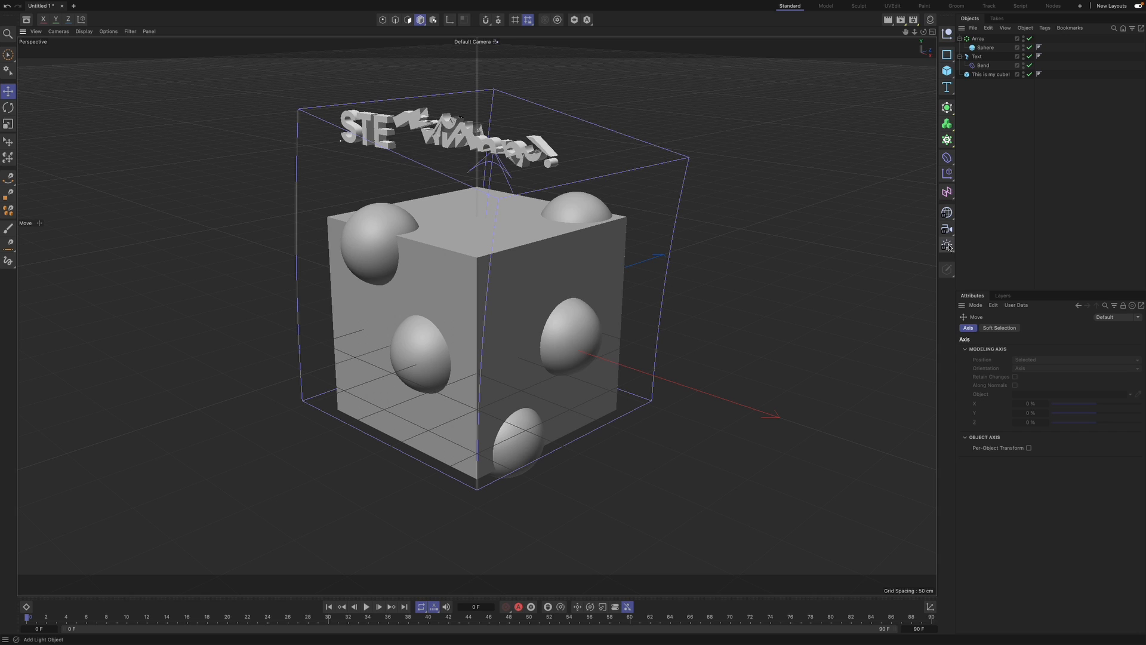
{"action": "left_click", "coordinate": [948, 245]}
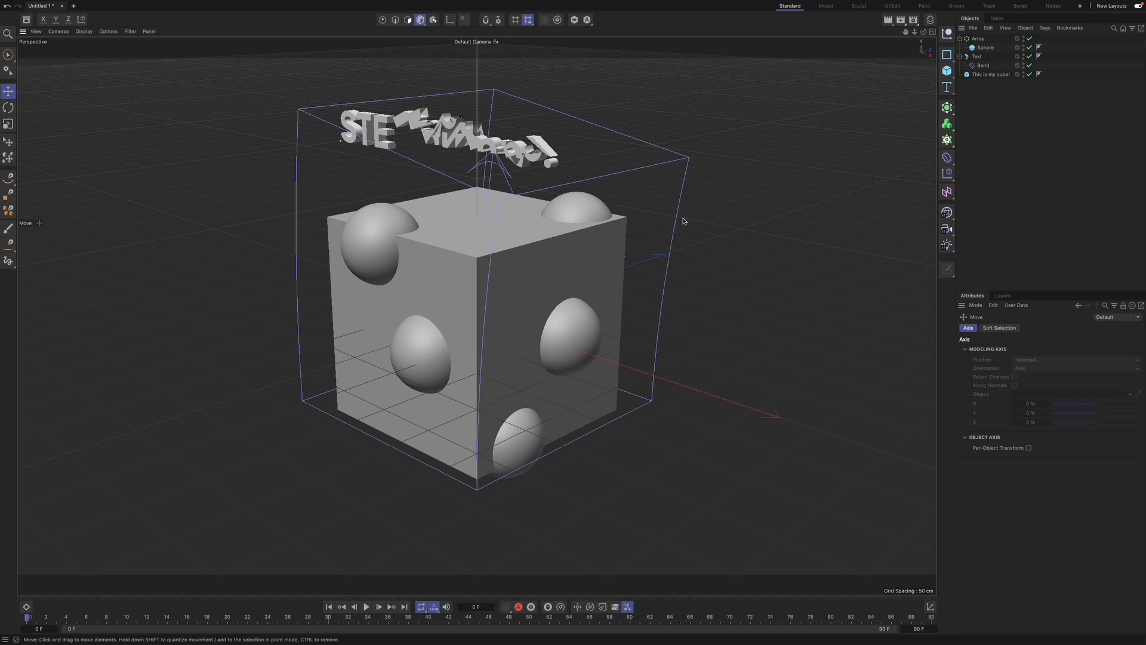
- In the render settings, choose the Physical renderer and set the output size to 1920 by 1080 pixels
{"action": "left_click", "coordinate": [914, 22]}
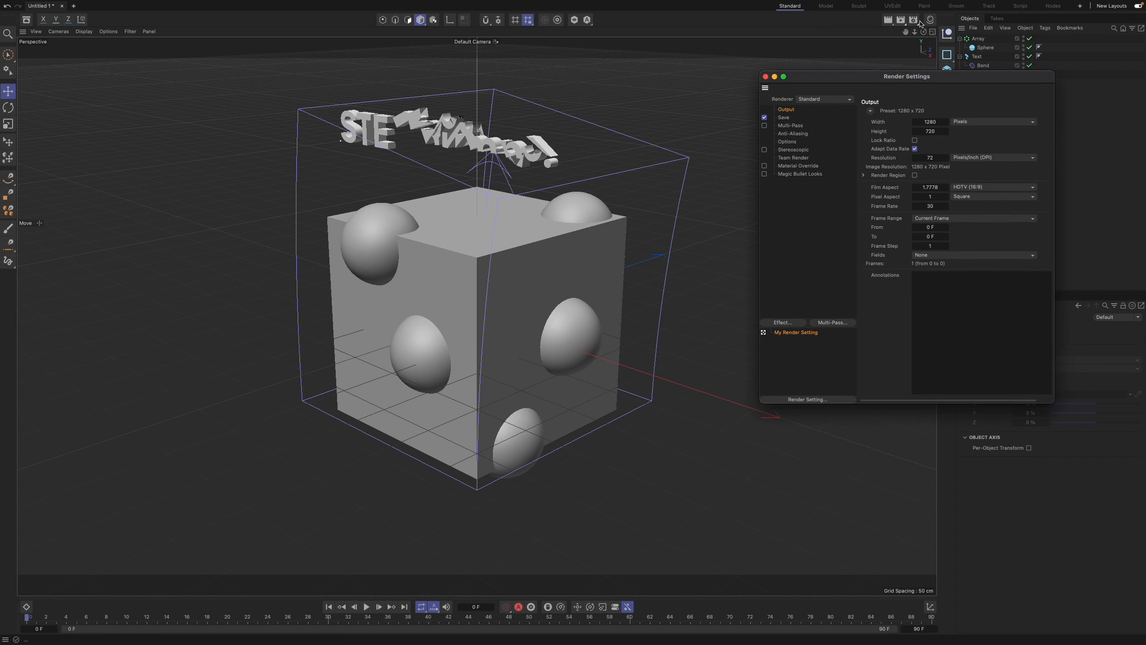
{"action": "left_click", "coordinate": [840, 101]}
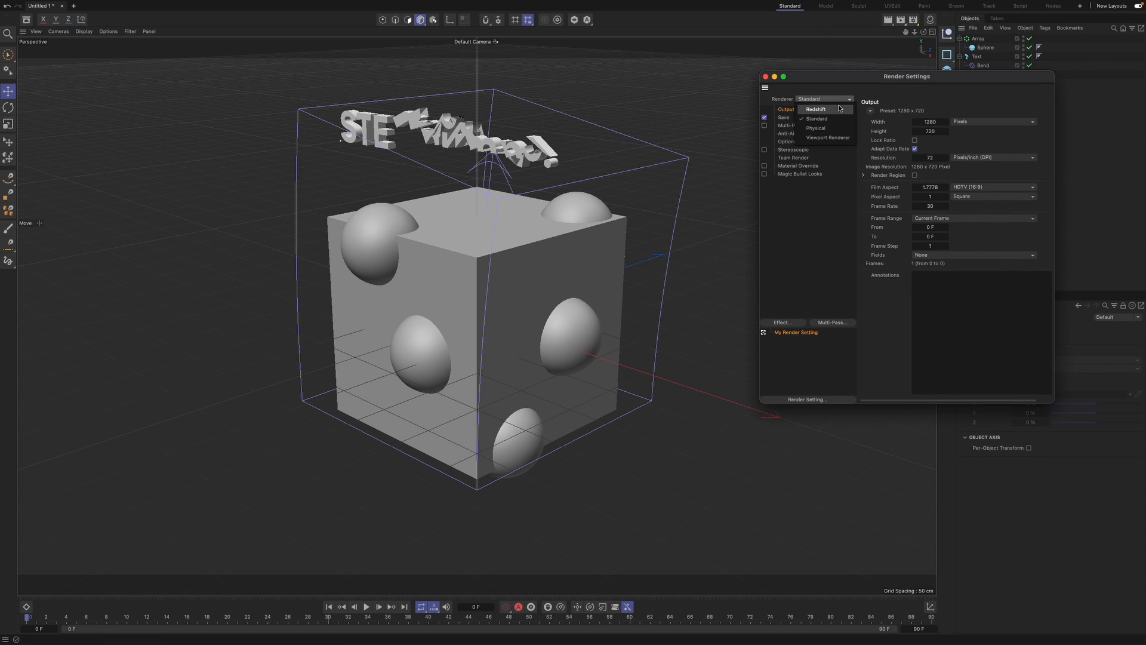
{"action": "left_click", "coordinate": [837, 129]}
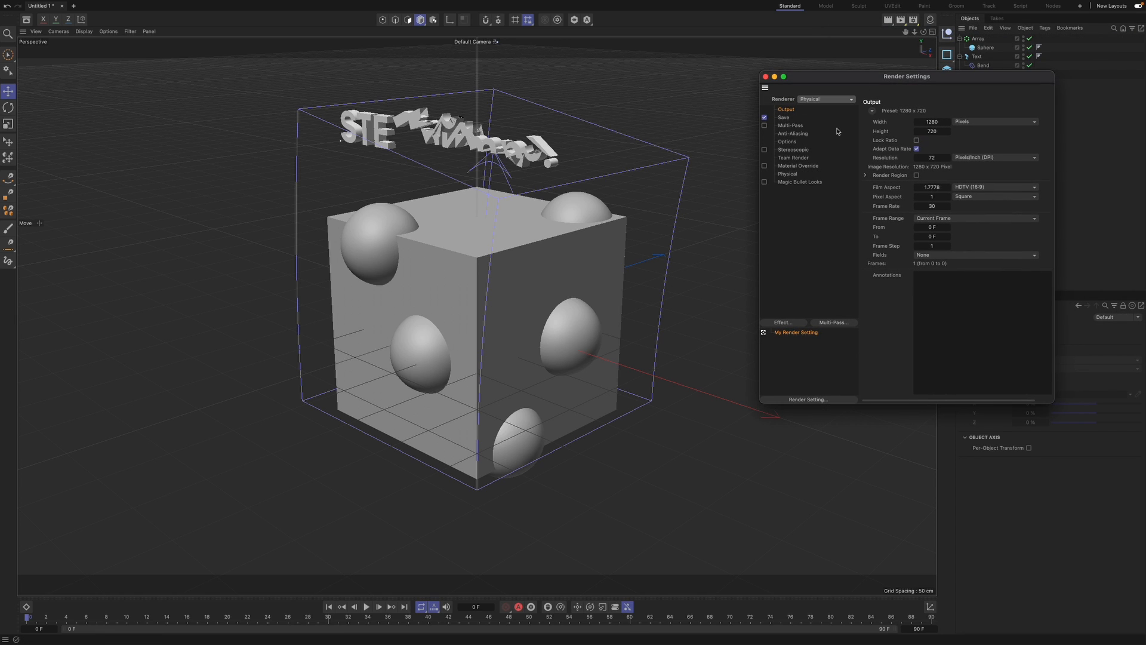
{"action": "left_click", "coordinate": [934, 122]}
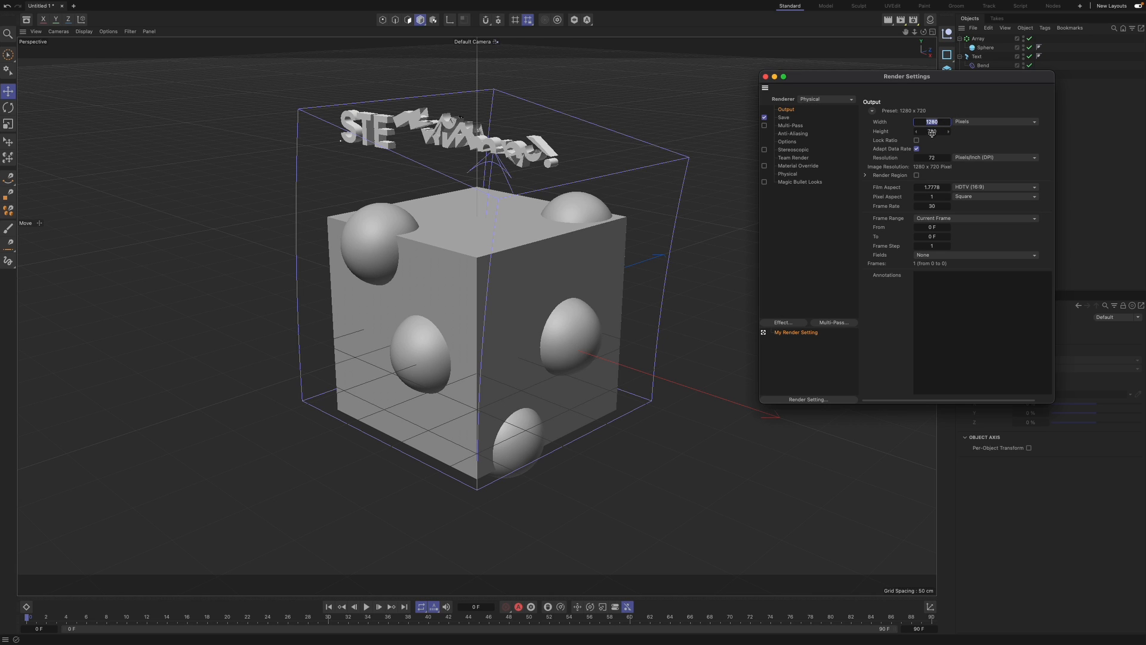
{"action": "type", "text": "1920"}
{"action": "key", "text": "Tab"}
{"action": "type", "text": "1080"}
{"action": "key", "text": "Return"}
- Set the render to save on the Desktop as my-first-render in PNG format
{"action": "left_click", "coordinate": [784, 119]}
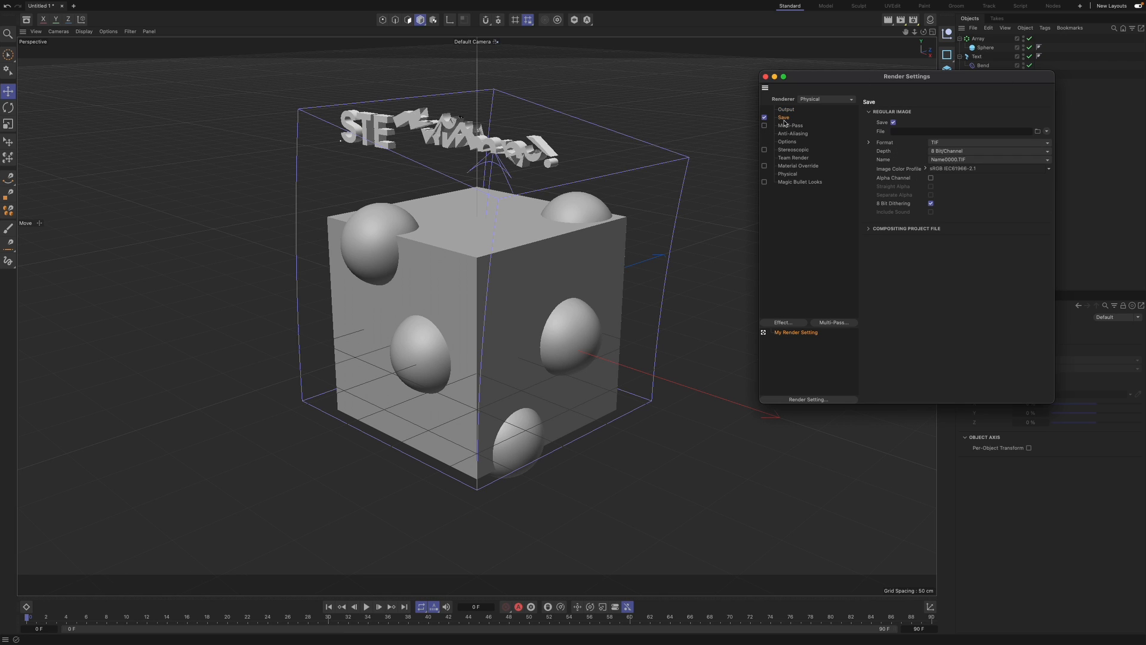
{"action": "left_click", "coordinate": [1046, 132]}
{"action": "left_click", "coordinate": [1040, 134]}
{"action": "left_click", "coordinate": [1036, 131]}
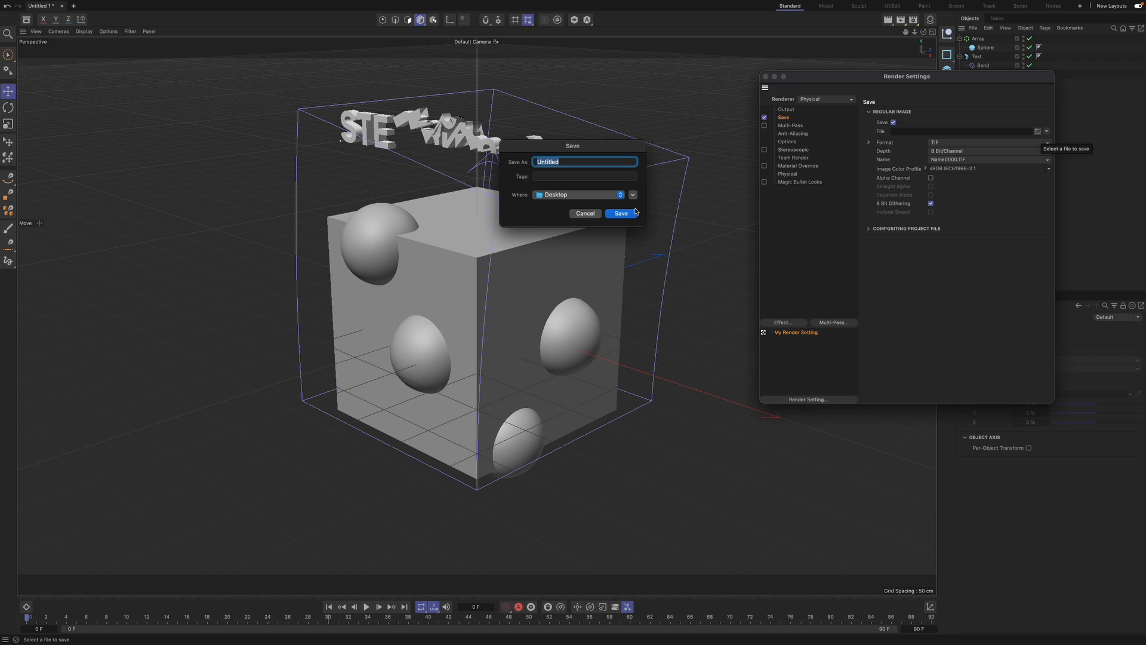
{"action": "type", "text": "my-first-render"}
{"action": "key", "text": "Return"}
{"action": "left_click", "coordinate": [1014, 143]}
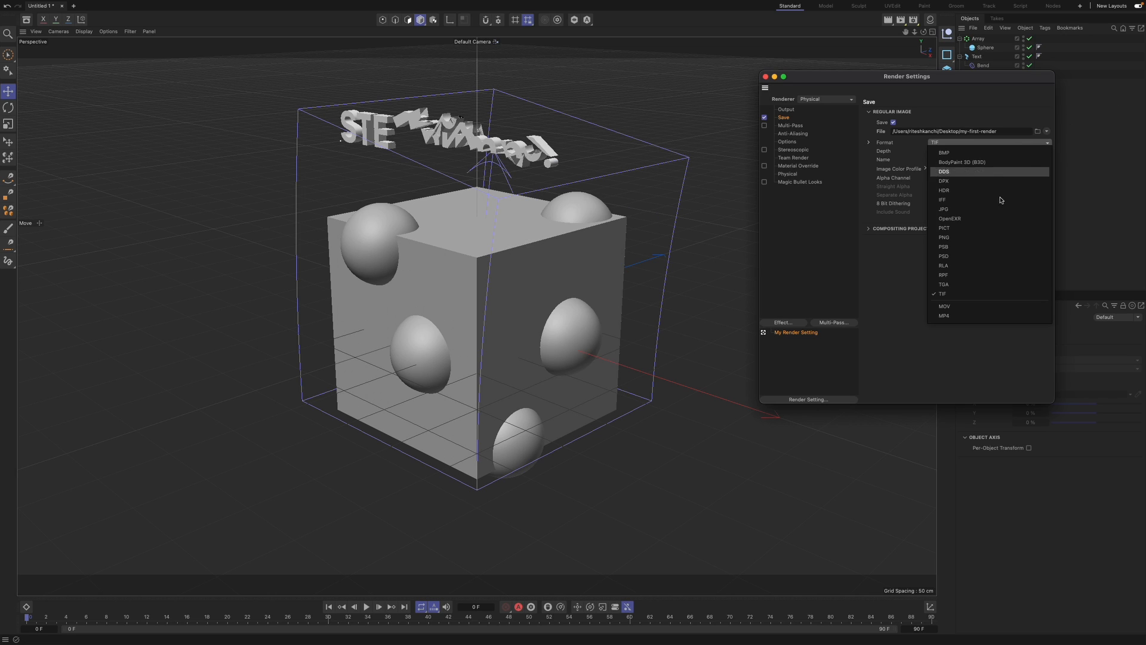
{"action": "left_click", "coordinate": [973, 237]}
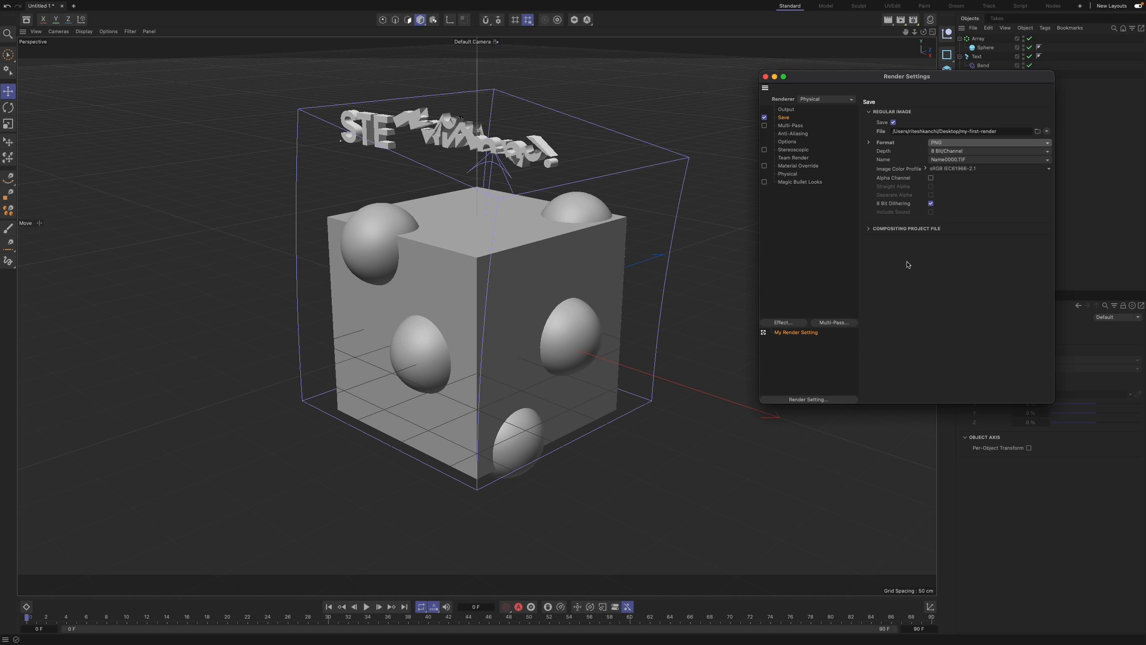
- Enable depth of field and motion blur for the Physical renderer
{"action": "left_click", "coordinate": [790, 174]}
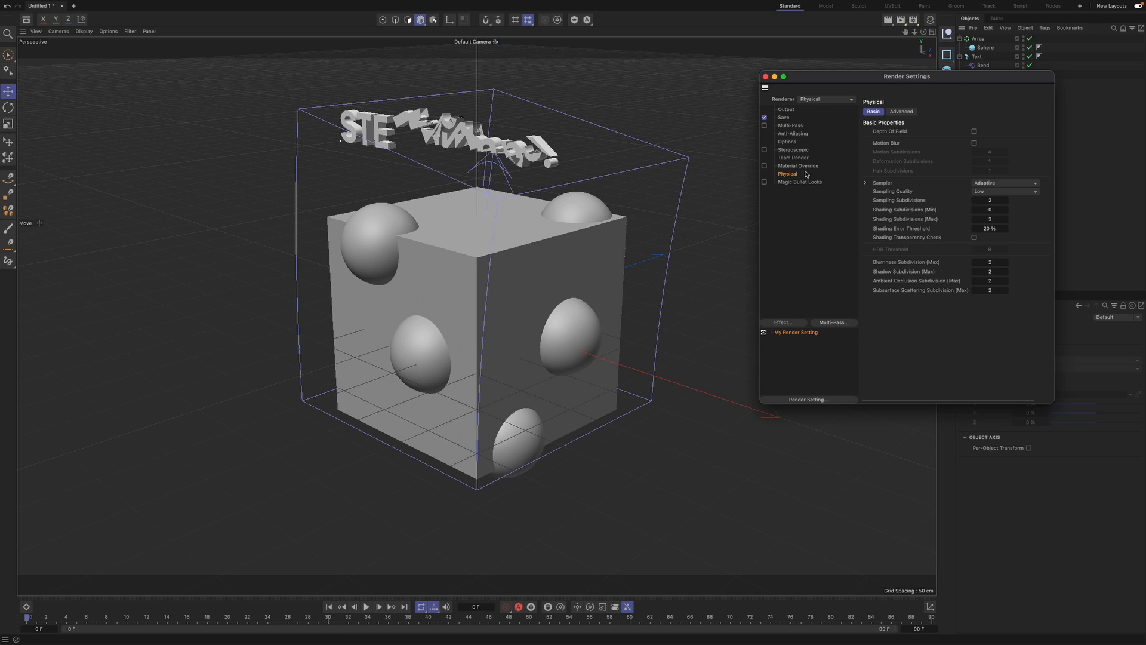
{"action": "left_click", "coordinate": [975, 132]}
{"action": "left_click", "coordinate": [974, 143]}
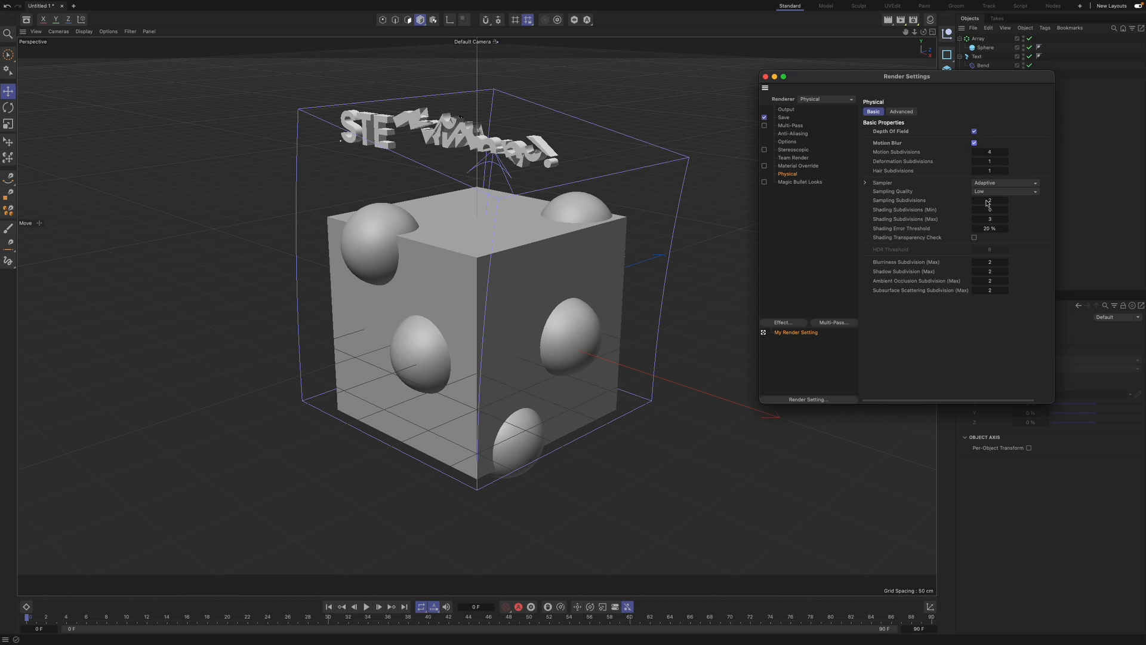
- Try the Progressive sampler, then return to Adaptive and set the sampling quality to Preview
{"action": "left_click", "coordinate": [1012, 186]}
{"action": "left_click", "coordinate": [1012, 213]}
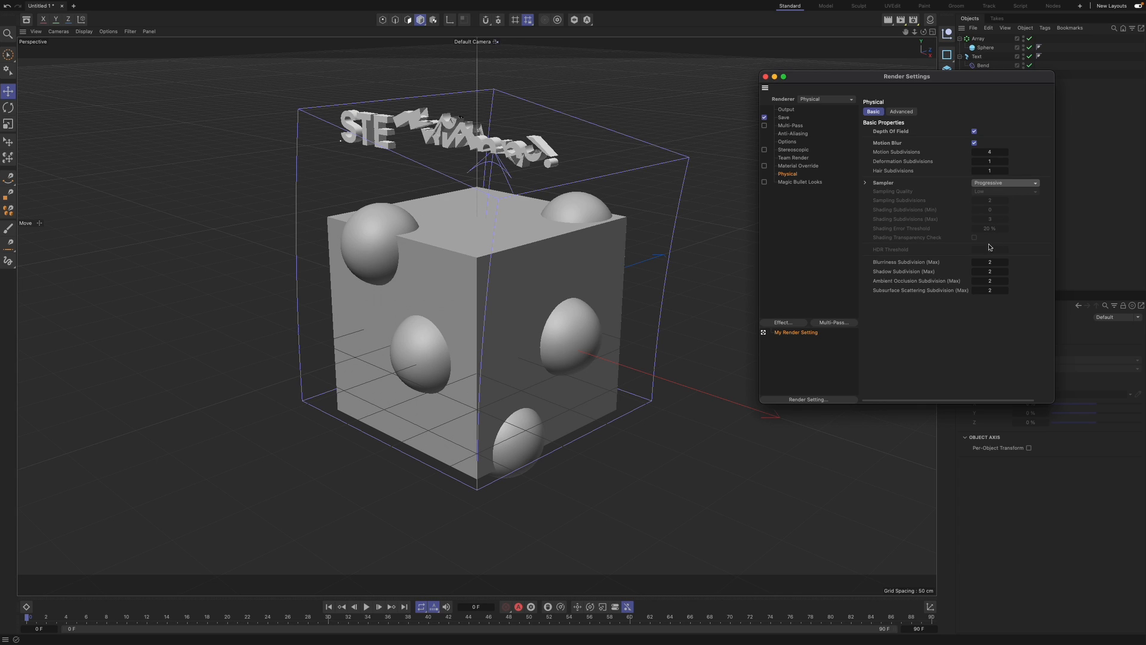
{"action": "left_click", "coordinate": [1008, 182]}
{"action": "left_click", "coordinate": [1008, 201]}
{"action": "left_click", "coordinate": [1009, 191]}
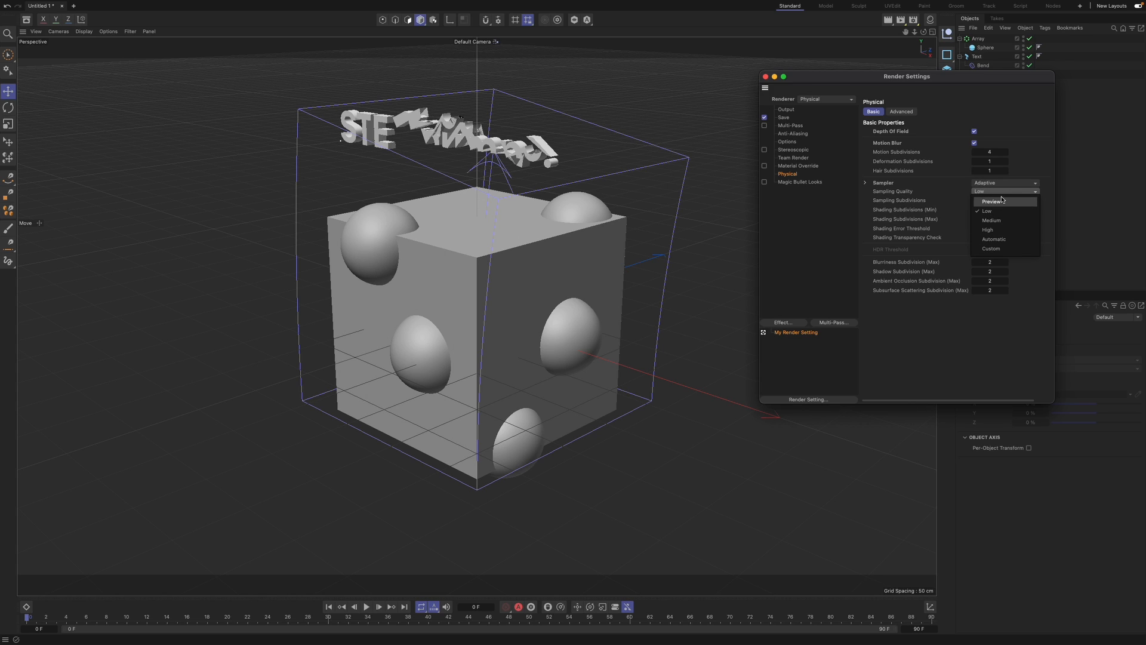
{"action": "left_click", "coordinate": [1002, 201]}
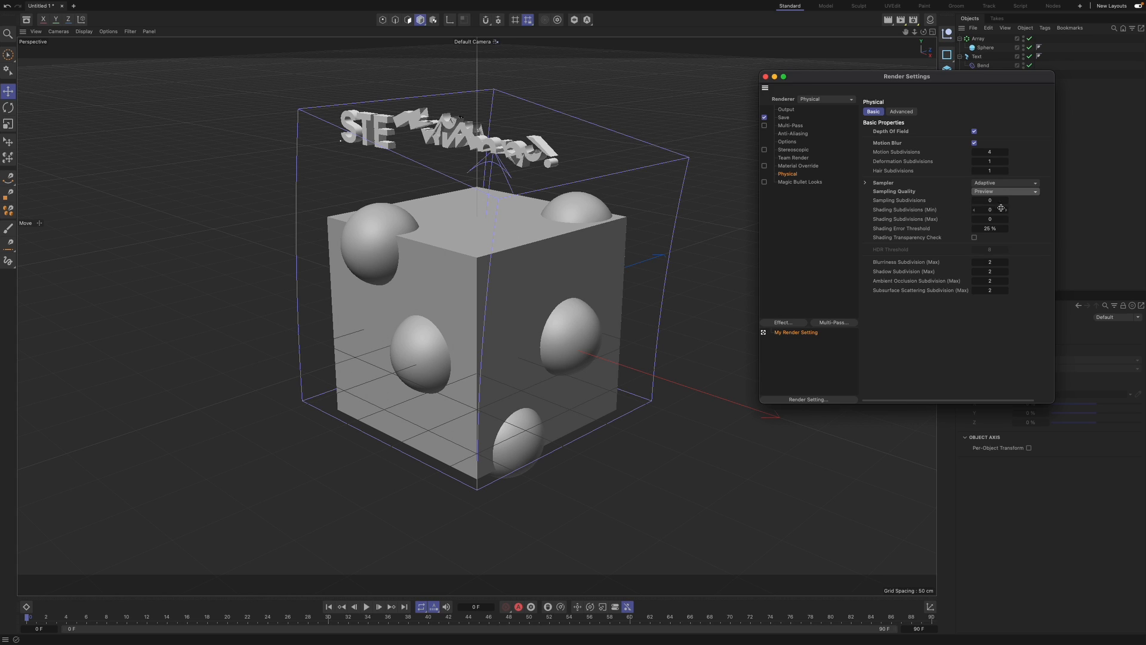
- Set the Physical renderer's raytracing engine to Physical and close the render settings
{"action": "left_click", "coordinate": [900, 114]}
{"action": "left_click", "coordinate": [950, 131]}
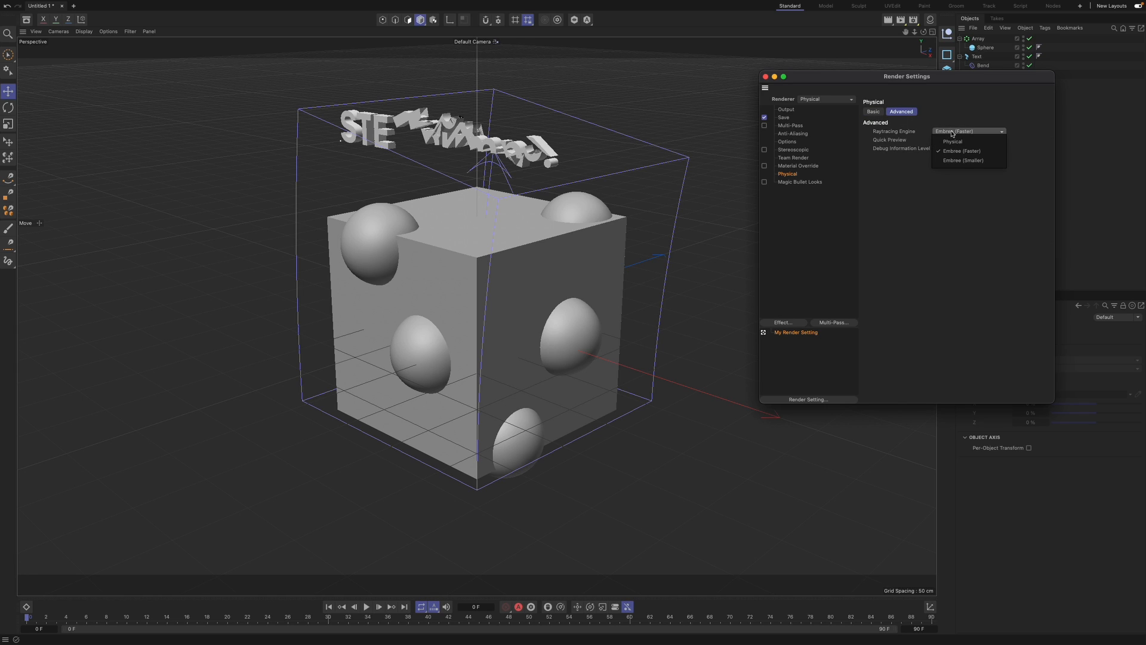
{"action": "left_click", "coordinate": [955, 142]}
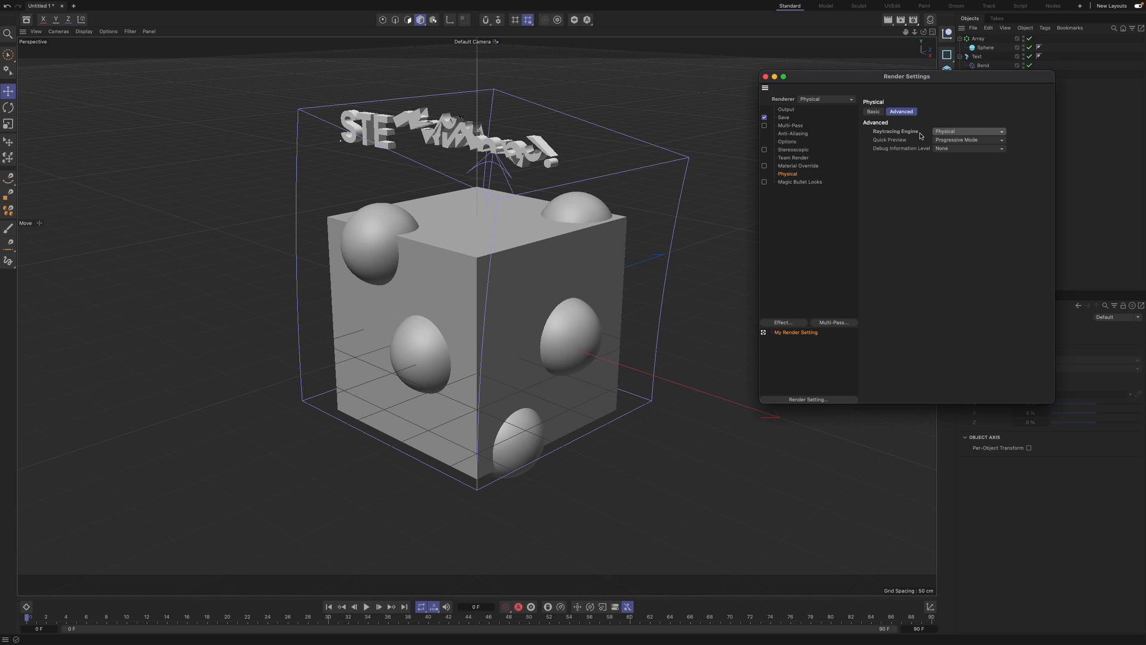
{"action": "left_click", "coordinate": [766, 78]}
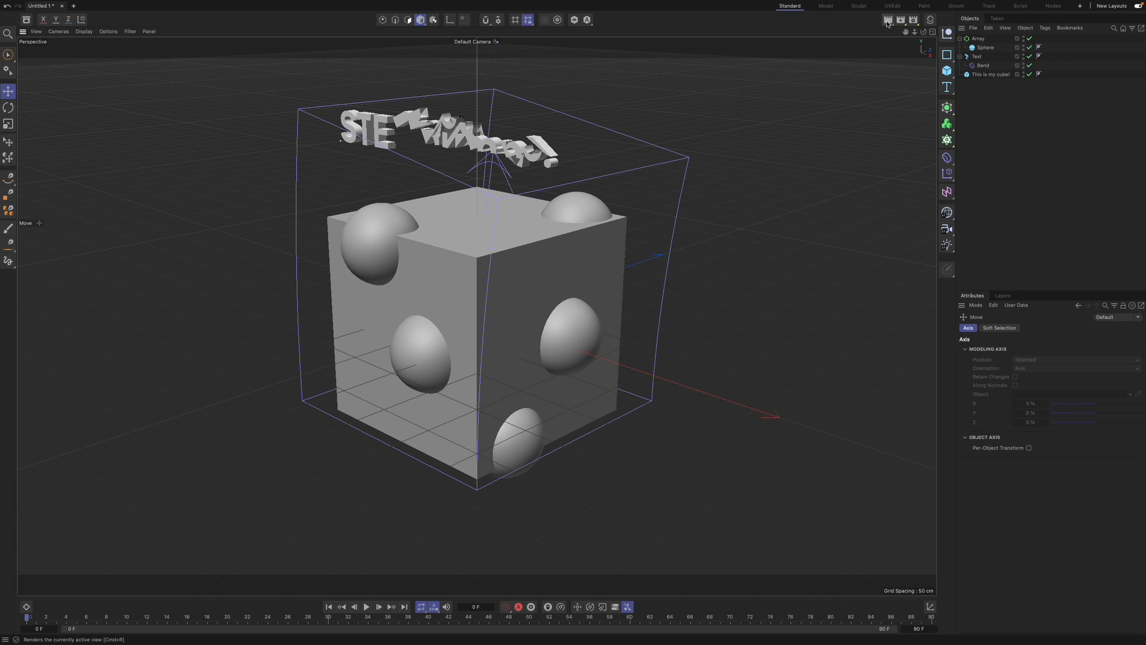
- Render the perspective view from the current angle and again from another side of the cube to examine the result
{"action": "left_click", "coordinate": [887, 21]}
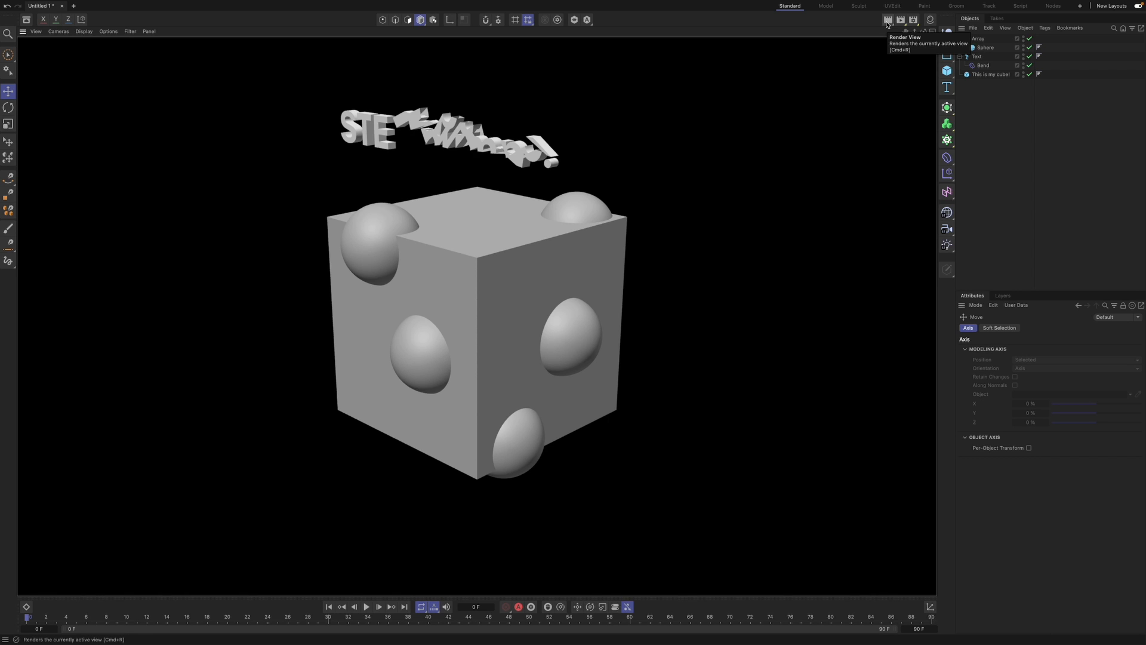
{"action": "left_click", "coordinate": [896, 107]}
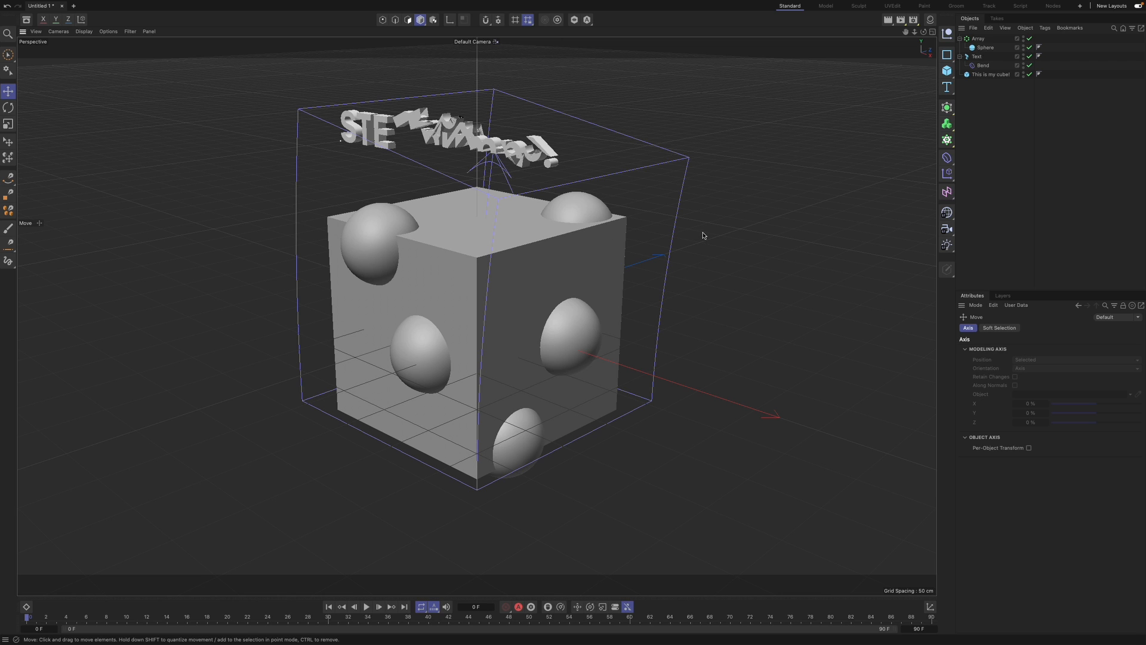
{"action": "left_click_drag", "start_coordinate": [716, 248], "coordinate": [703, 245], "text": "alt"}
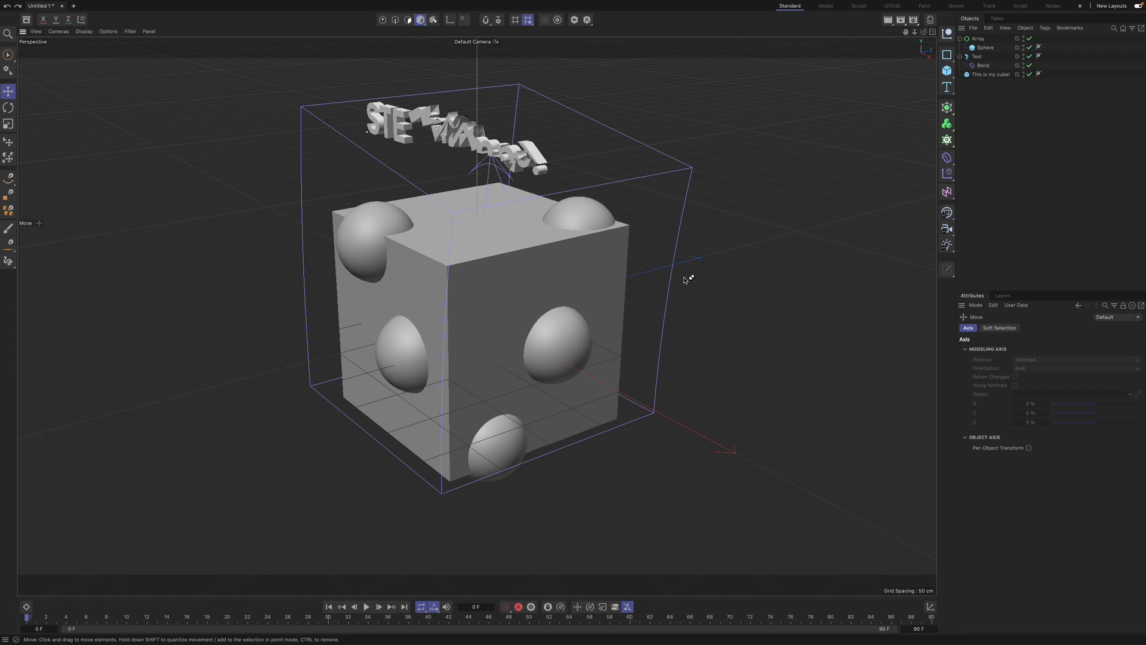
{"action": "key", "text": "super+space"}
{"action": "key", "text": "Escape"}
{"action": "left_click_drag", "start_coordinate": [716, 284], "coordinate": [881, 308], "text": "alt"}
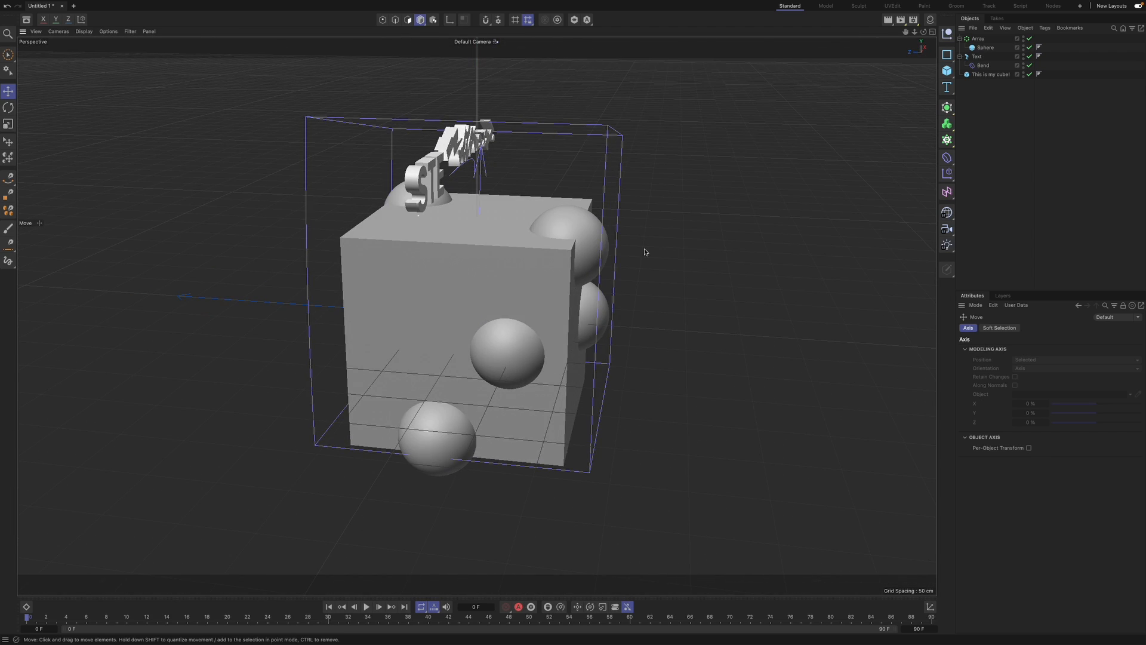
{"action": "left_click", "coordinate": [887, 20]}
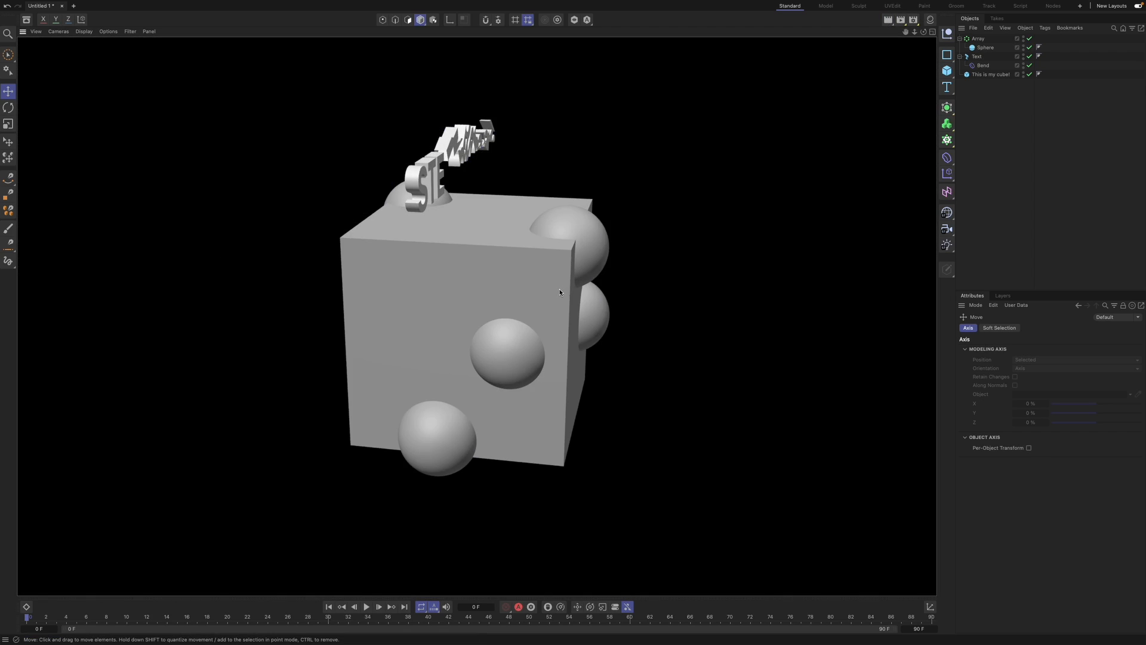
{"action": "left_click", "coordinate": [709, 270]}
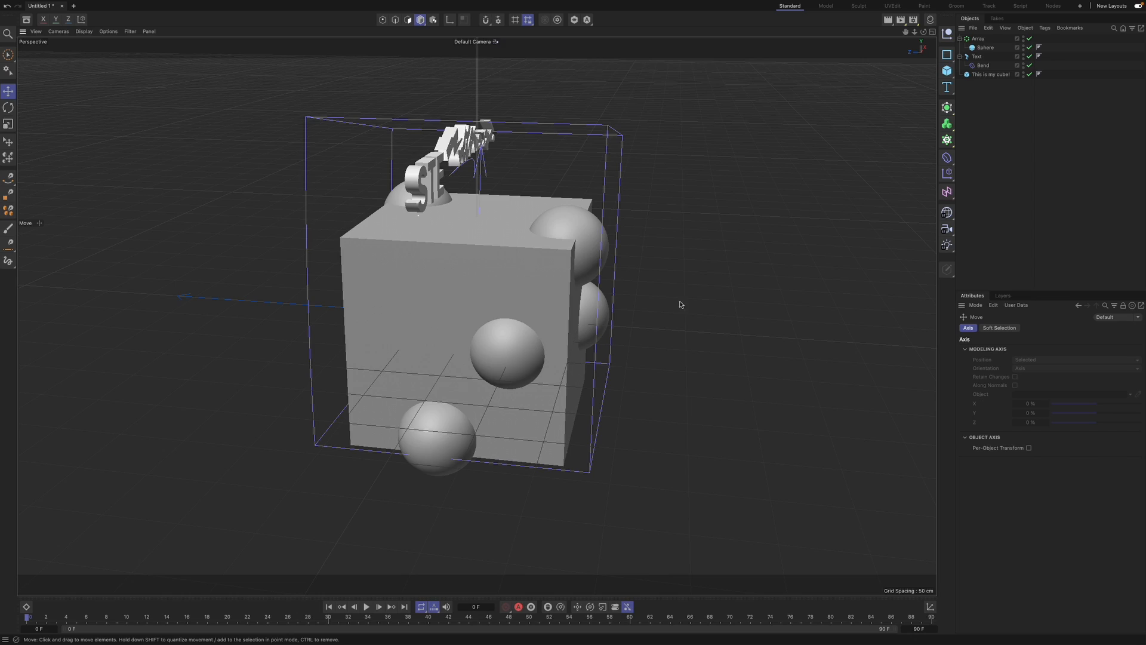
{"action": "left_click_drag", "start_coordinate": [709, 311], "coordinate": [549, 318], "text": "alt"}
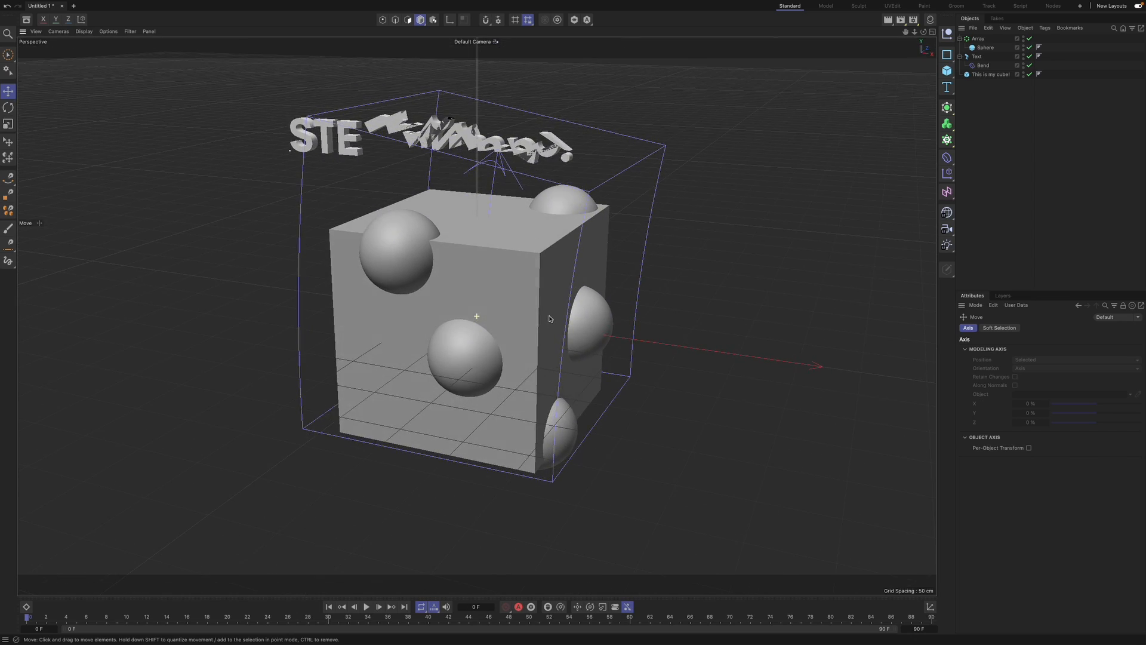
- Show all four views and add a Cone primitive to the scene
{"action": "middle_click", "coordinate": [626, 223]}
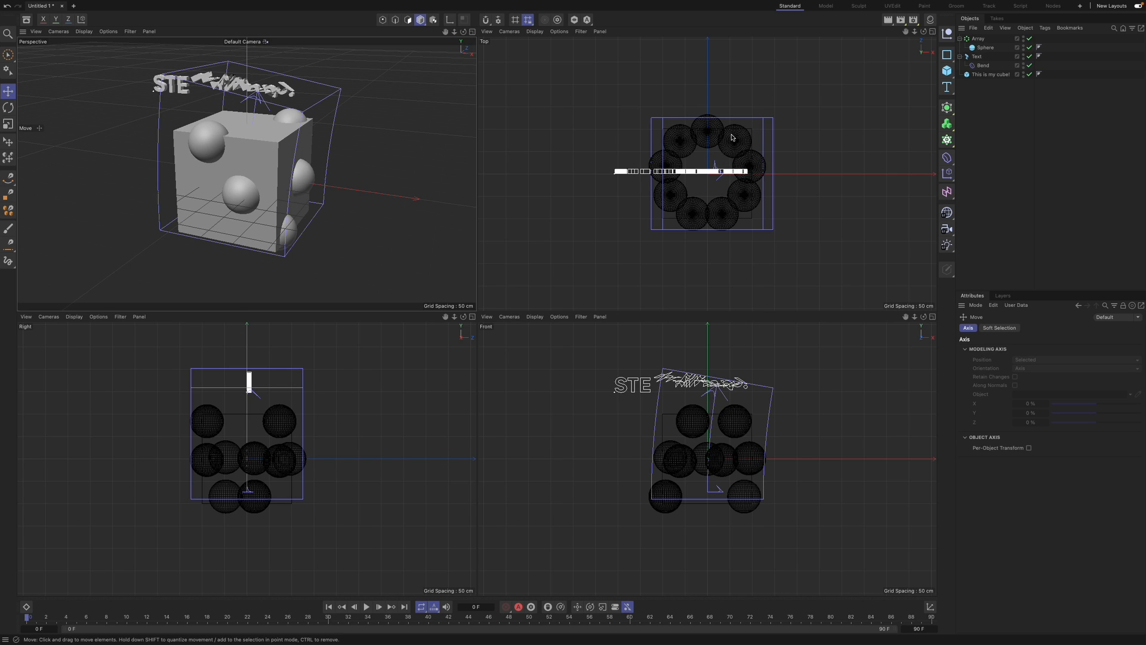
{"action": "left_click", "coordinate": [946, 70]}
{"action": "left_click", "coordinate": [1028, 133]}
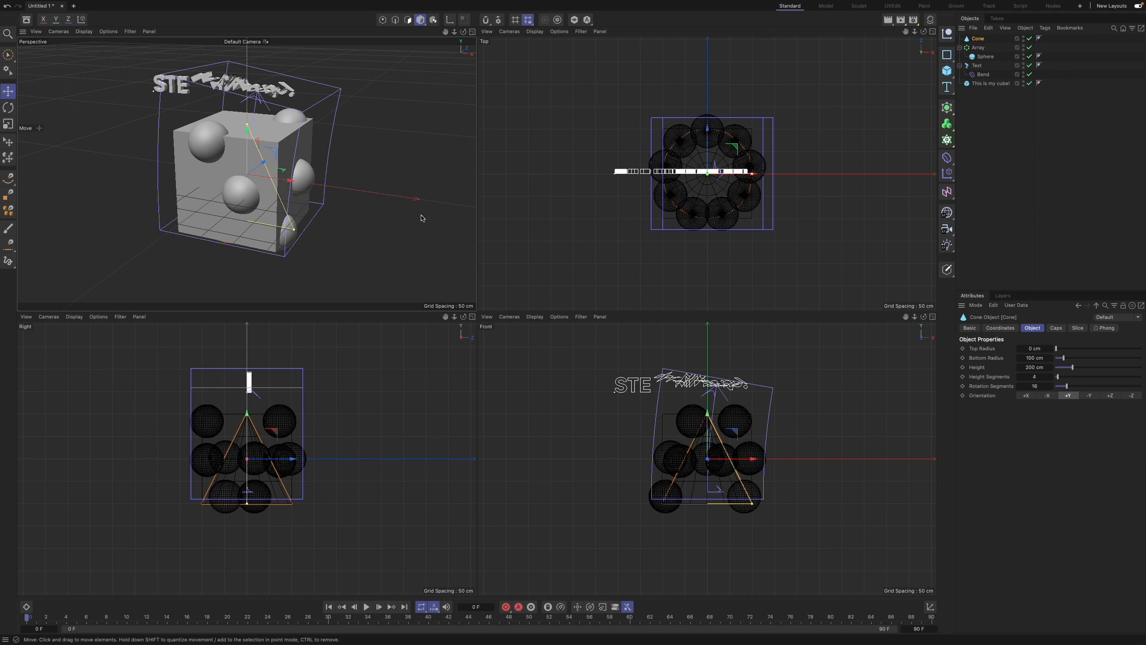
- Scale the cone down, tilt it, and move it toward the cube's upper edge on the positive X side
{"action": "left_click_drag", "start_coordinate": [746, 174], "coordinate": [840, 188]}
{"action": "key", "text": "r"}
{"action": "key", "text": "e"}
{"action": "key", "text": "t"}
{"action": "left_click_drag", "start_coordinate": [385, 168], "coordinate": [314, 133]}
{"action": "key", "text": "e"}
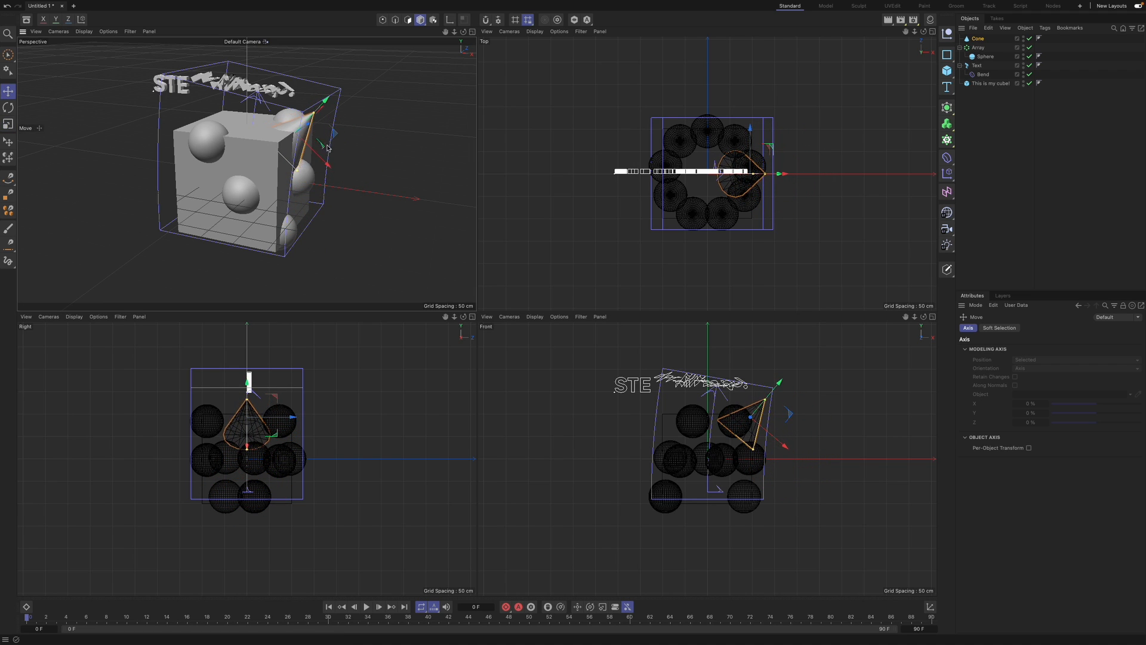
- Move the cone out to the cube's upper front corner and rotate it slightly so its tip points outward
{"action": "left_click_drag", "start_coordinate": [777, 384], "coordinate": [791, 429]}
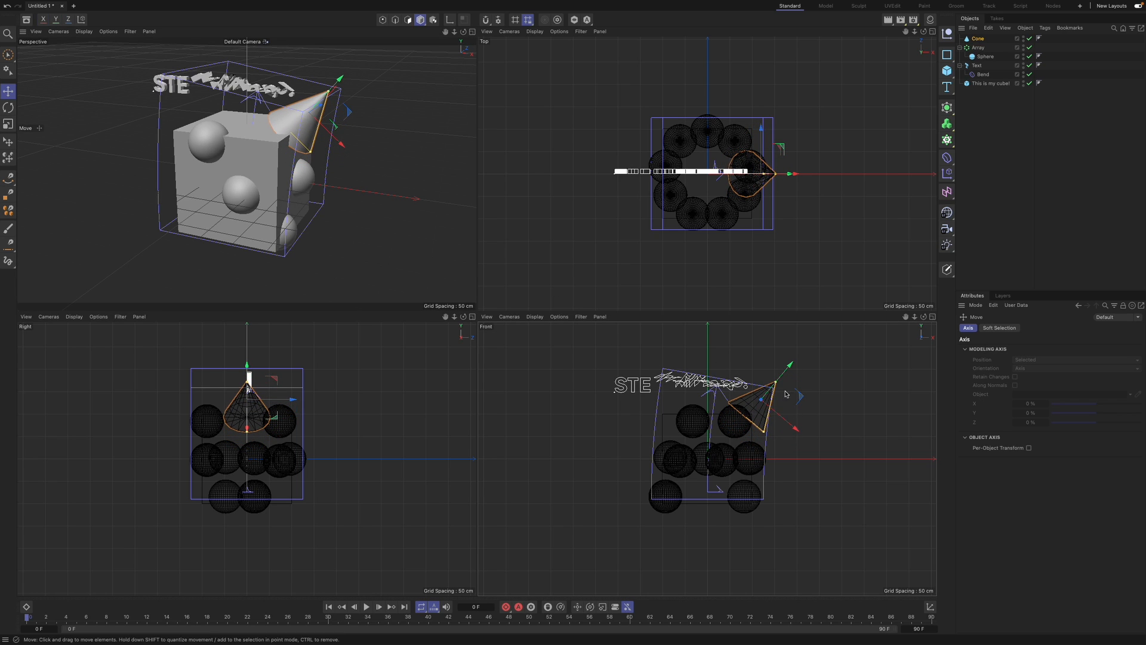
{"action": "left_click_drag", "start_coordinate": [761, 154], "coordinate": [752, 187]}
{"action": "key", "text": "r"}
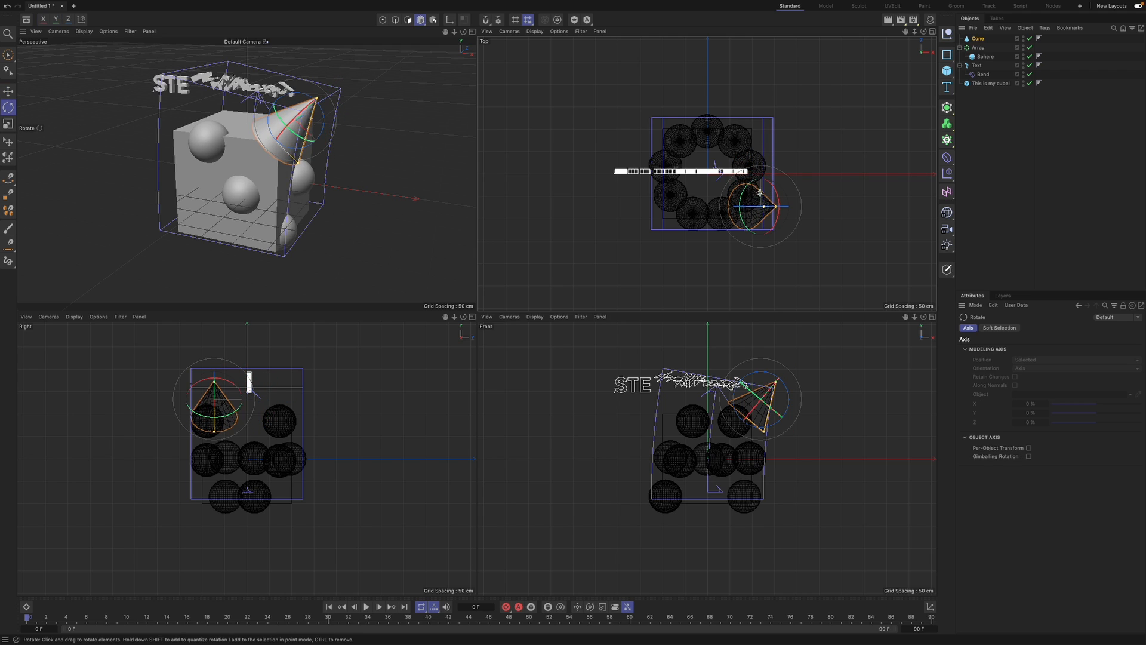
{"action": "left_click_drag", "start_coordinate": [770, 209], "coordinate": [775, 213]}
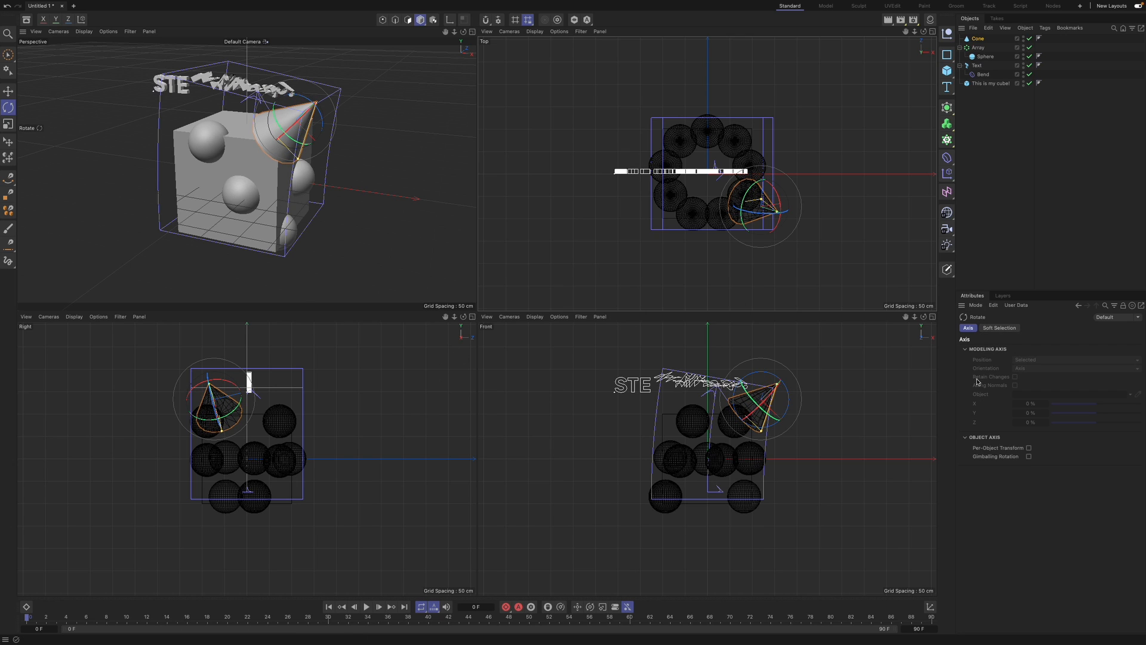
- Add a Torus primitive to the scene
{"action": "left_click", "coordinate": [955, 69]}
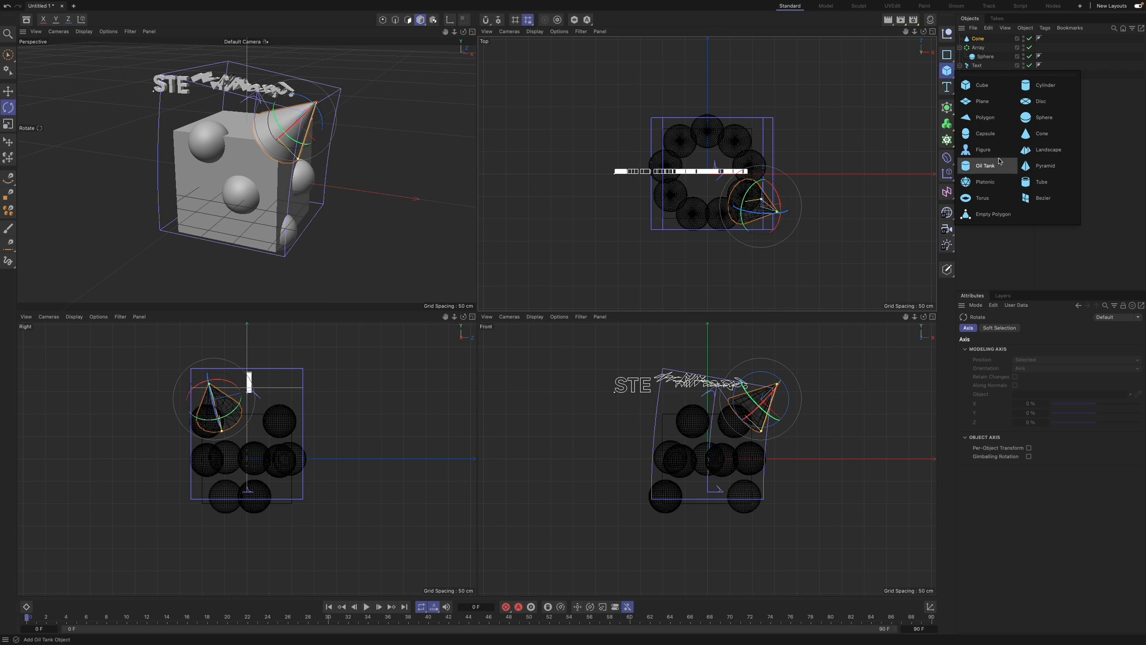
{"action": "left_click", "coordinate": [984, 197]}
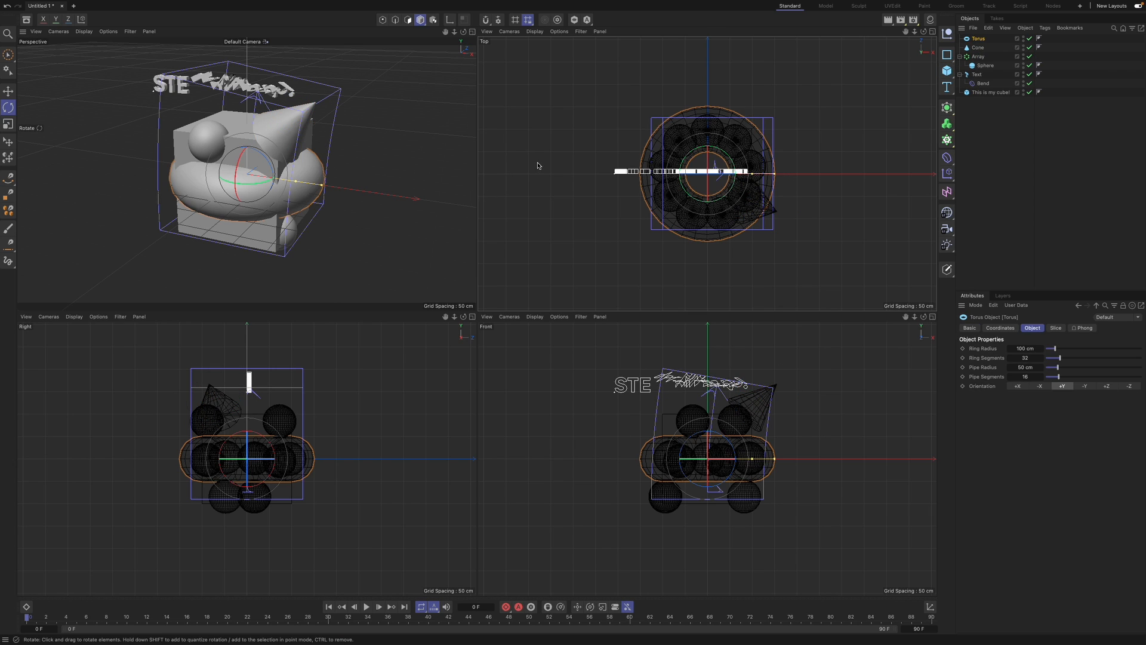
- Move the torus along the negative X axis until it is clear of the cube
{"action": "key", "text": "e"}
{"action": "left_click_drag", "start_coordinate": [747, 181], "coordinate": [604, 181]}
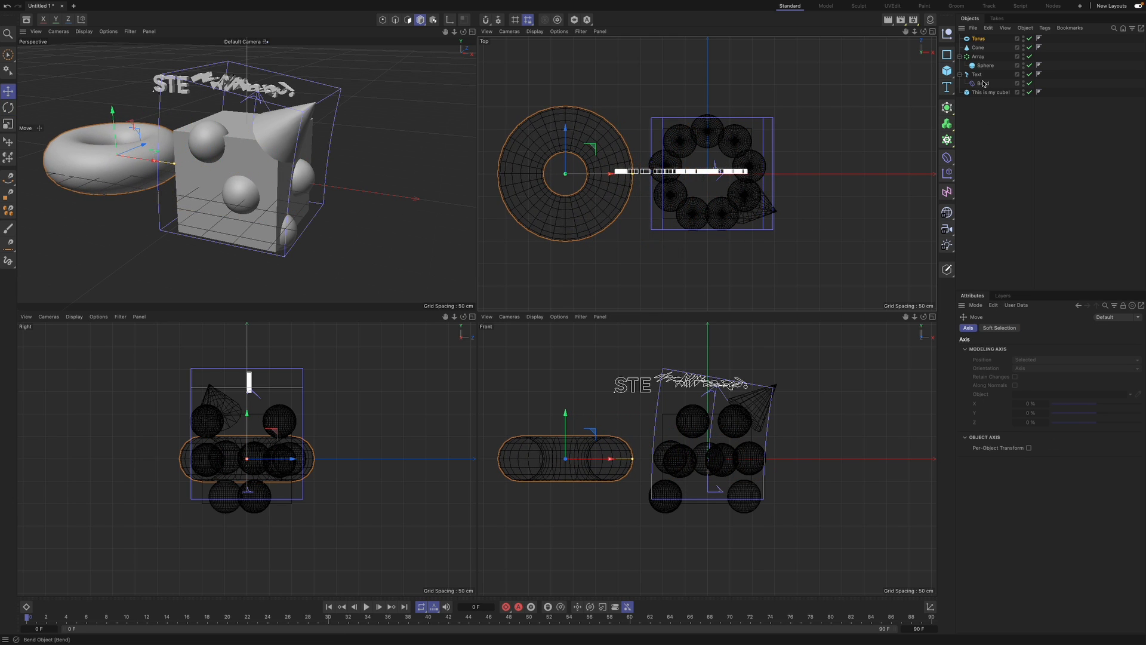
- Reshape the torus with ring radius 100 cm, 3 ring segments, pipe radius 16 cm and 13 pipe segments, and tilt it upright
{"action": "left_click", "coordinate": [979, 39]}
{"action": "left_click_drag", "start_coordinate": [1039, 349], "coordinate": [1055, 380]}
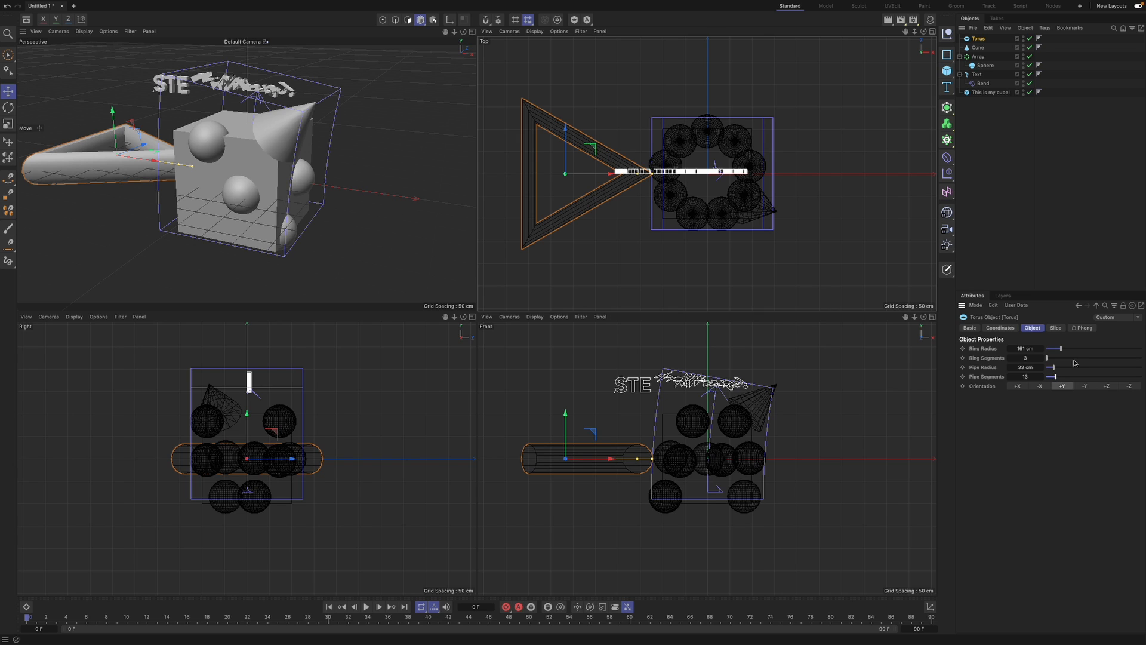
{"action": "left_click_drag", "start_coordinate": [1061, 348], "coordinate": [1048, 368]}
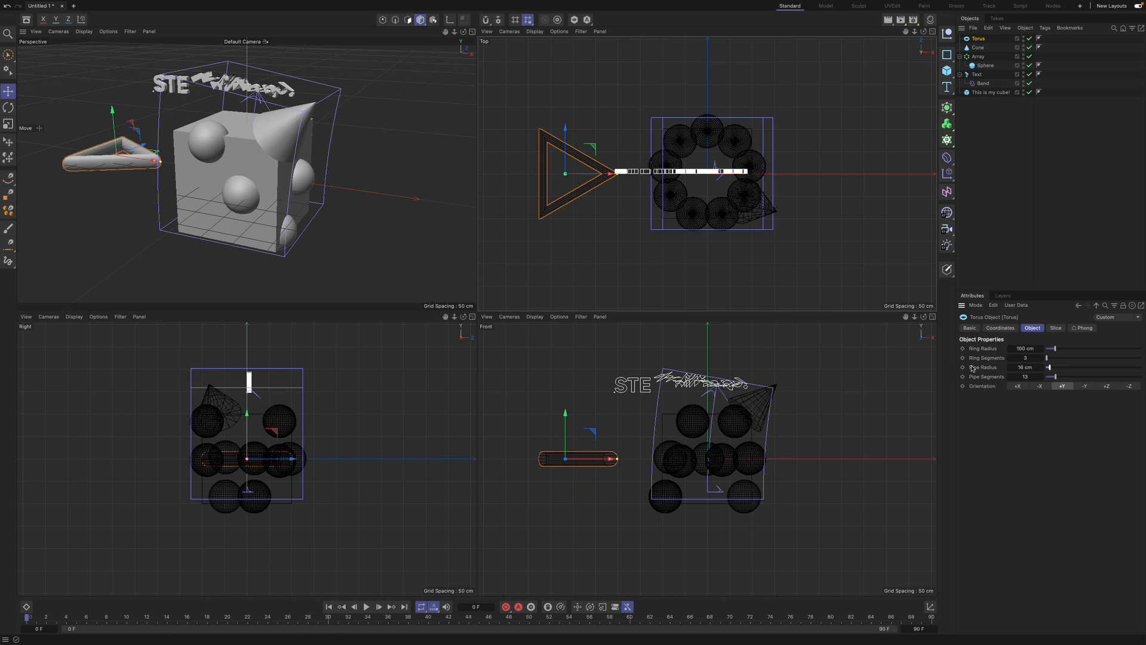
{"action": "key", "text": "r"}
{"action": "left_click_drag", "start_coordinate": [556, 189], "coordinate": [591, 194]}
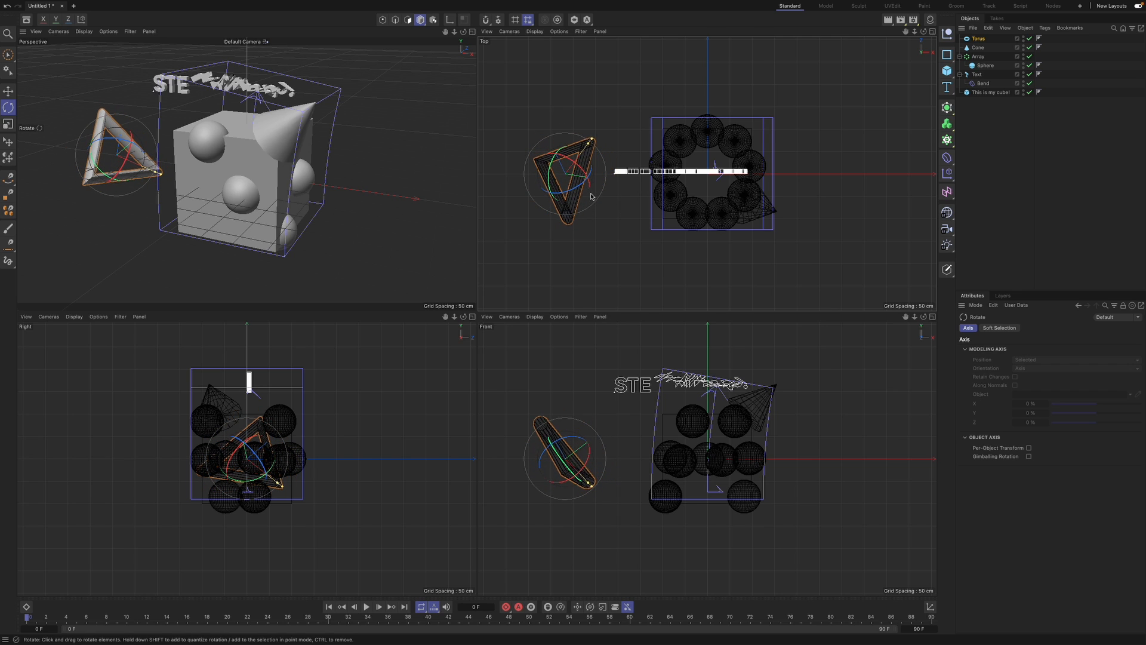
- Add a Platonic primitive and move it in front of the cube, slightly toward negative X
{"action": "left_click", "coordinate": [949, 74]}
{"action": "left_click", "coordinate": [977, 184]}
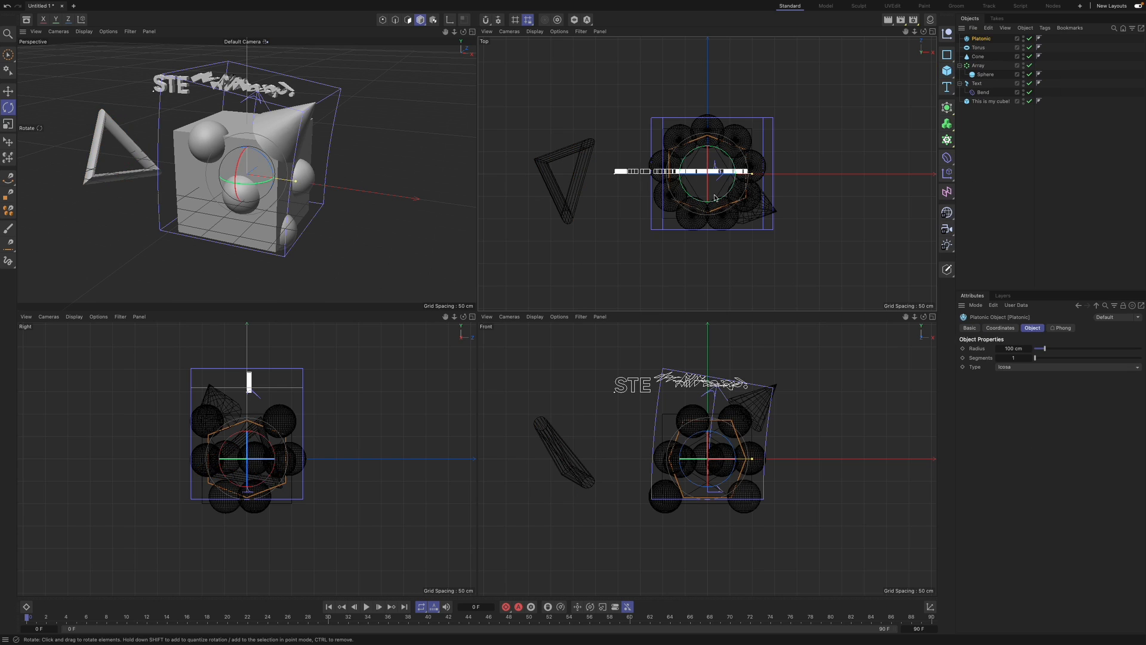
{"action": "key", "text": "e"}
{"action": "left_click_drag", "start_coordinate": [709, 196], "coordinate": [689, 274]}
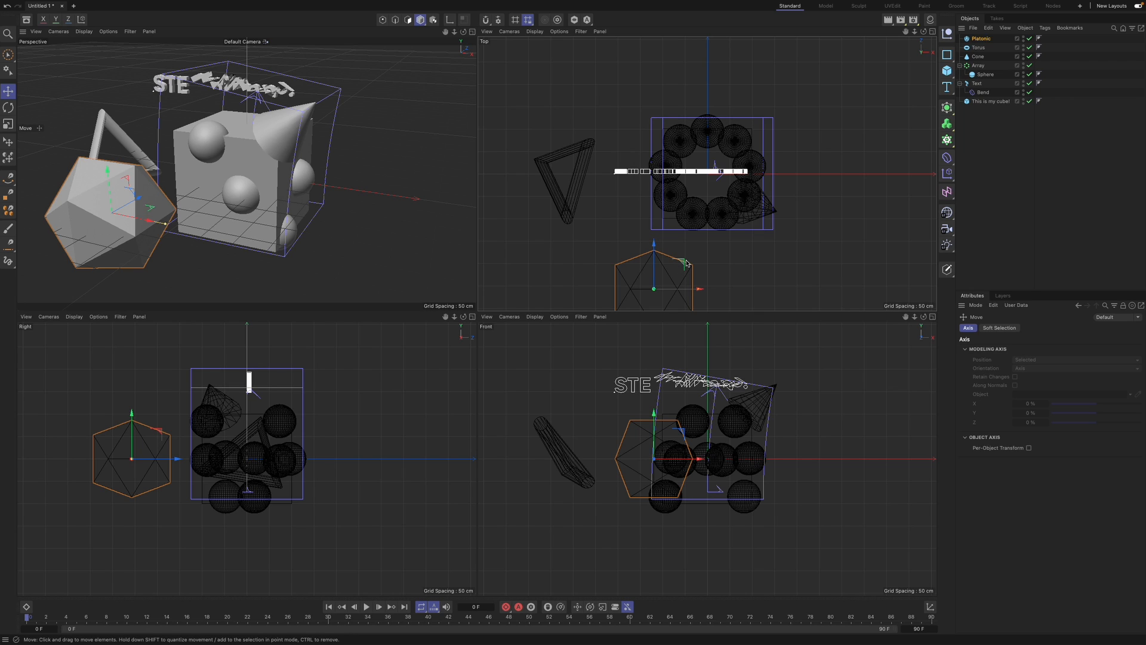
- Scale the platonic down and set its radius to 44 cm
{"action": "key", "text": "t"}
{"action": "left_click_drag", "start_coordinate": [137, 182], "coordinate": [136, 218]}
{"action": "key", "text": "e"}
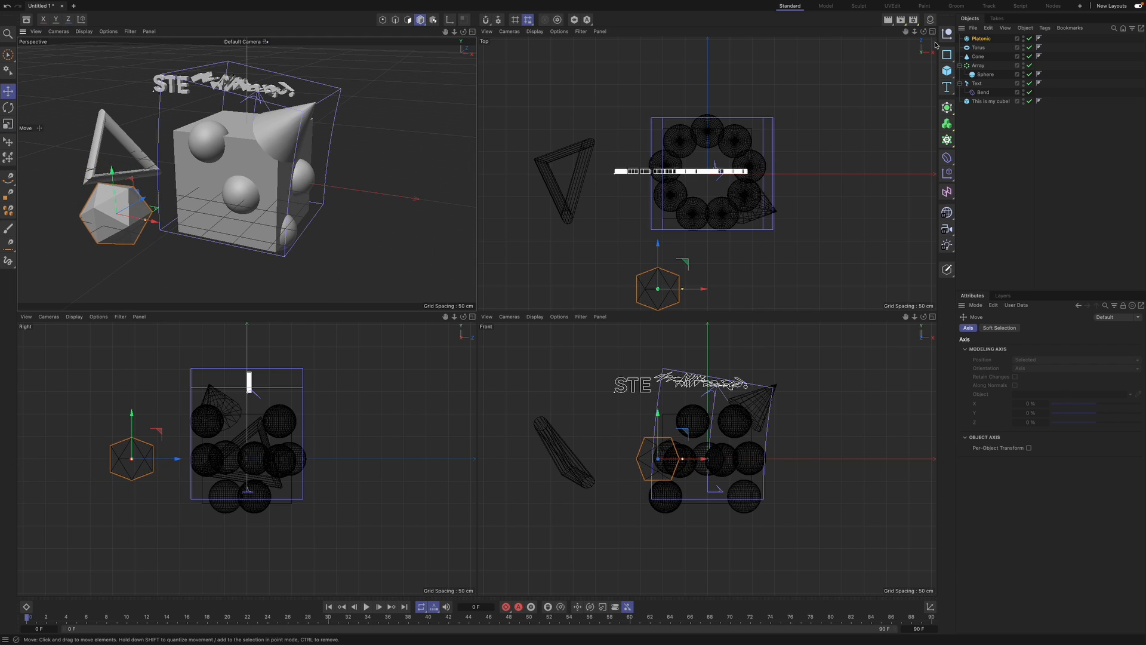
{"action": "left_click", "coordinate": [987, 40]}
{"action": "left_click_drag", "start_coordinate": [1084, 359], "coordinate": [1039, 355]}
- Try the Tetra, Hexa, Octa and Bucky types on the platonic and set it back to Icosa
{"action": "left_click", "coordinate": [1045, 367]}
{"action": "left_click", "coordinate": [1036, 381]}
{"action": "left_click", "coordinate": [1037, 367]}
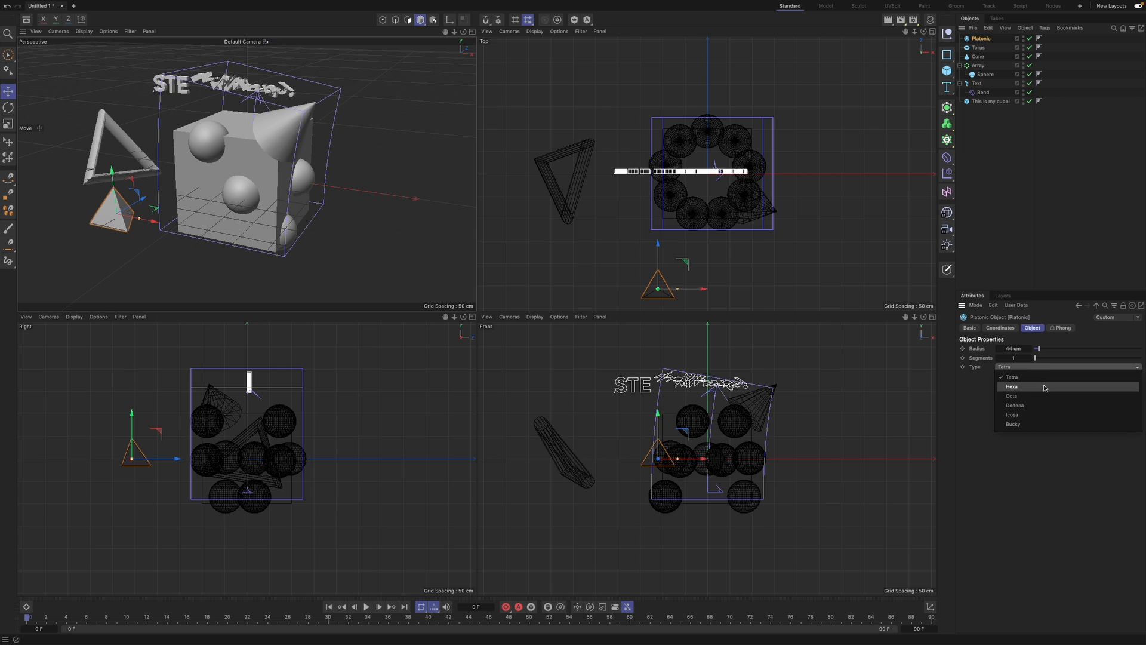
{"action": "left_click", "coordinate": [1038, 386]}
{"action": "left_click", "coordinate": [1041, 366]}
{"action": "left_click", "coordinate": [1051, 395]}
{"action": "left_click", "coordinate": [1049, 366]}
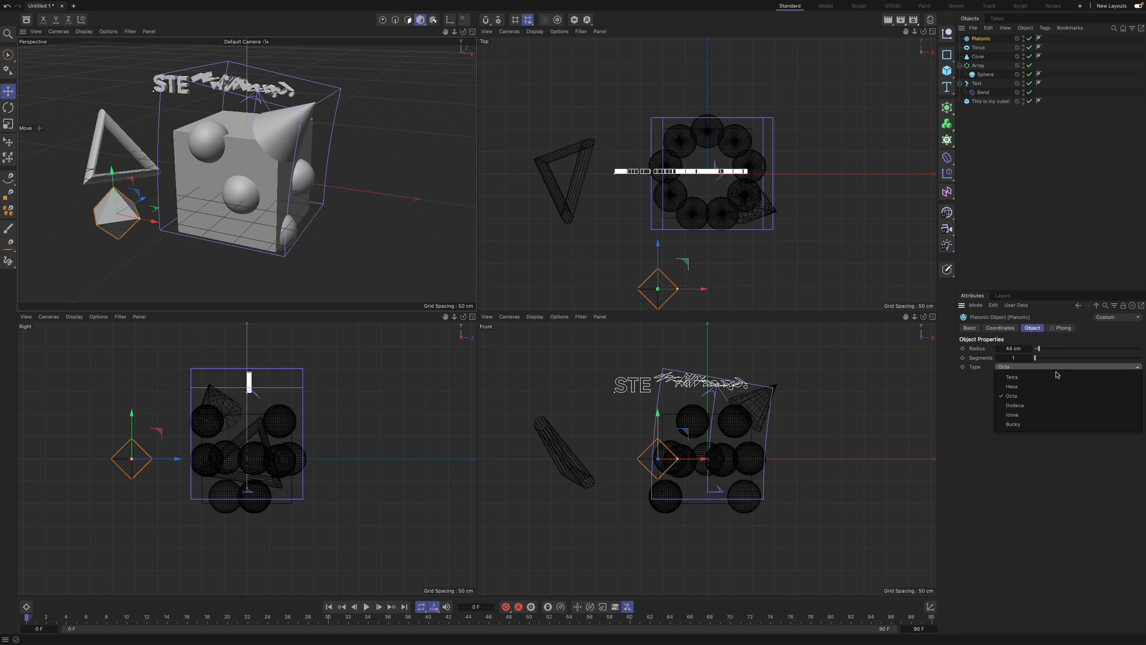
{"action": "left_click", "coordinate": [1046, 424]}
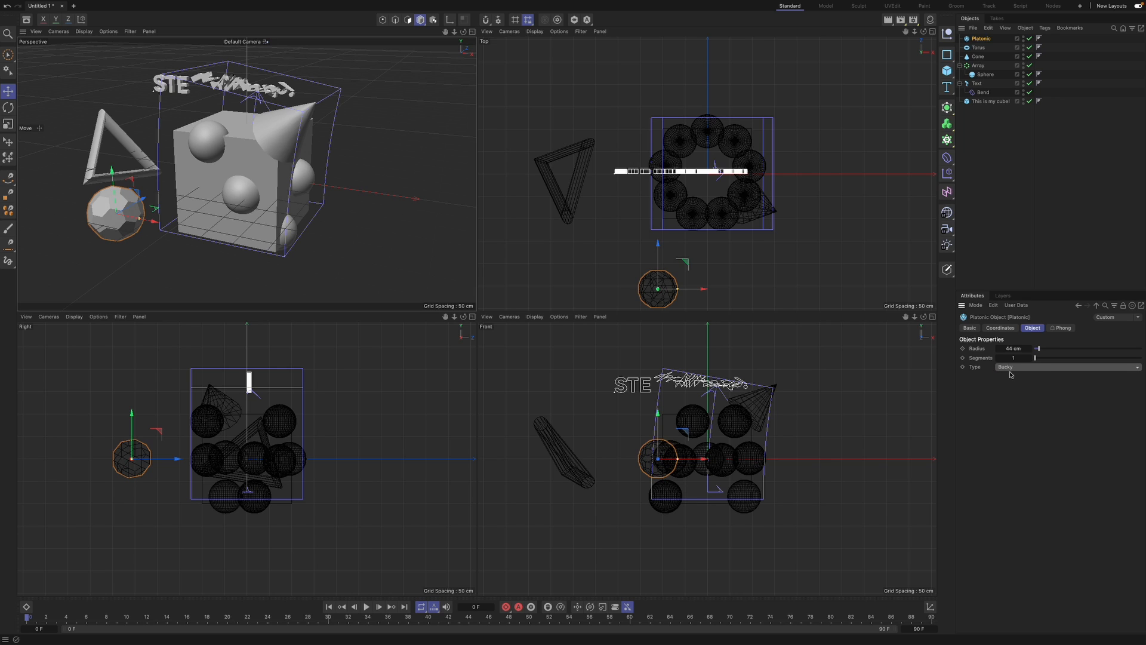
{"action": "mouse_move", "coordinate": [1038, 348]}
{"action": "left_mouse_down"}
{"action": "mouse_move", "coordinate": [1069, 350]}
{"action": "mouse_move", "coordinate": [1039, 352]}
{"action": "left_mouse_up"}
{"action": "left_click", "coordinate": [1044, 366]}
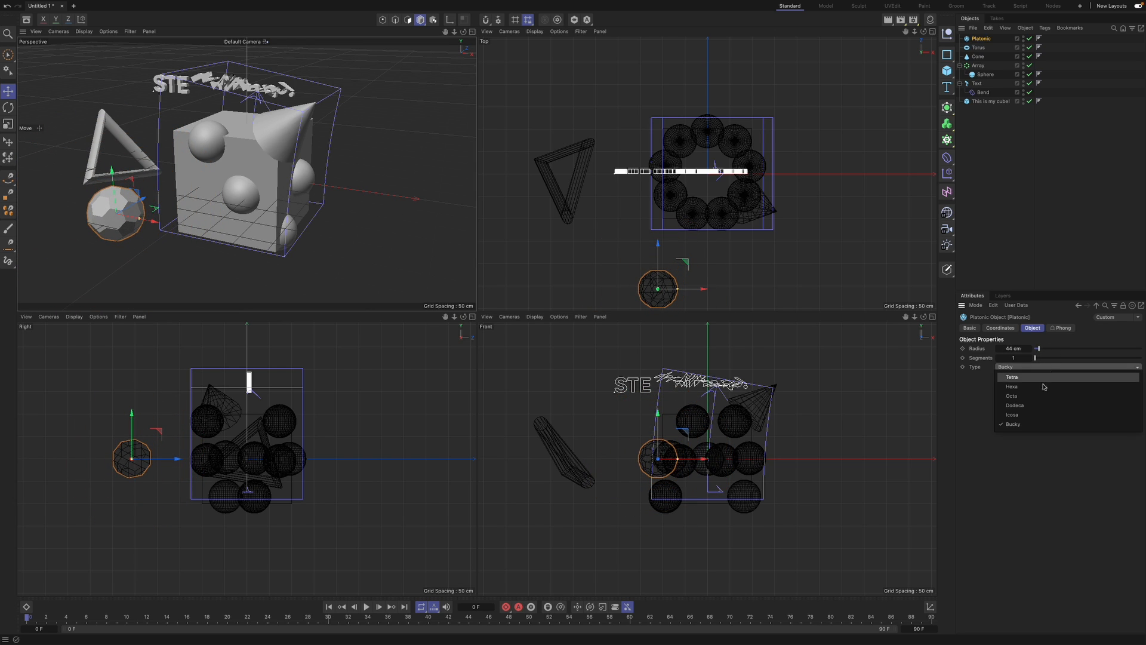
{"action": "left_click", "coordinate": [1038, 414]}
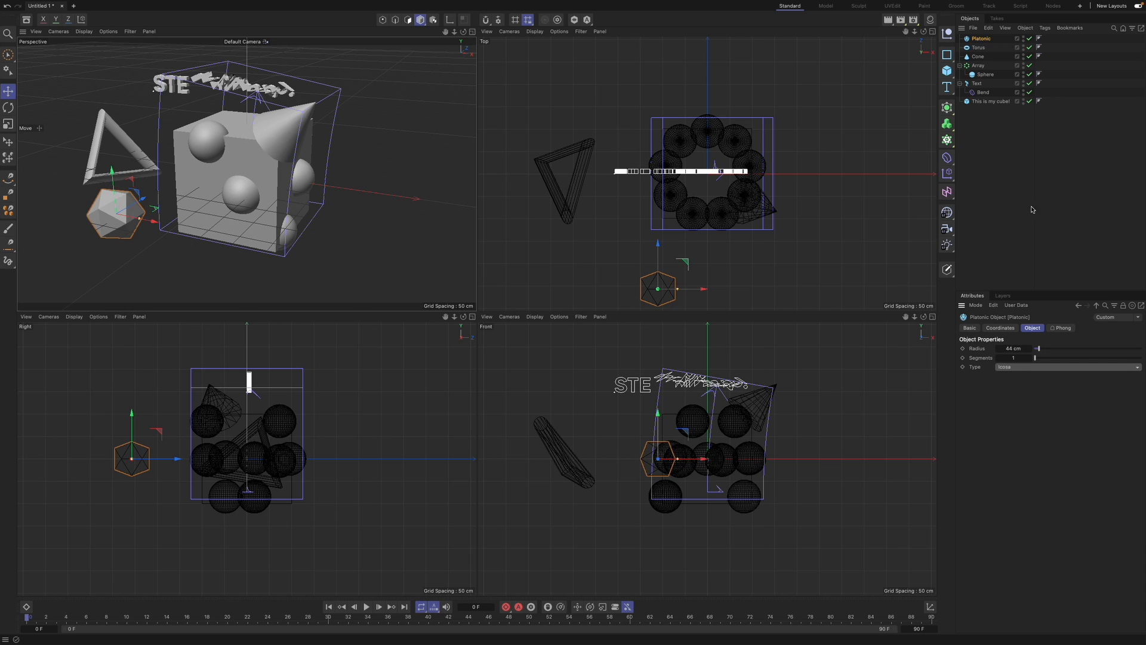
- Try a Figure primitive moved toward negative X beside the cube, and delete it
{"action": "left_click", "coordinate": [946, 70]}
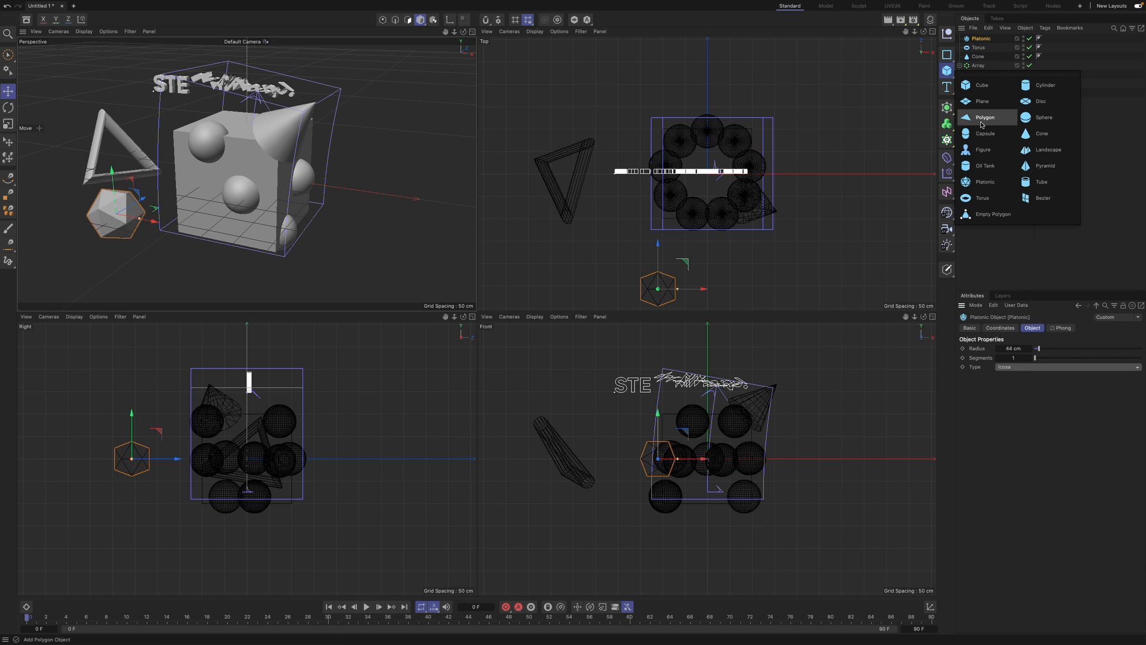
{"action": "left_click", "coordinate": [982, 150]}
{"action": "left_click_drag", "start_coordinate": [725, 174], "coordinate": [664, 178]}
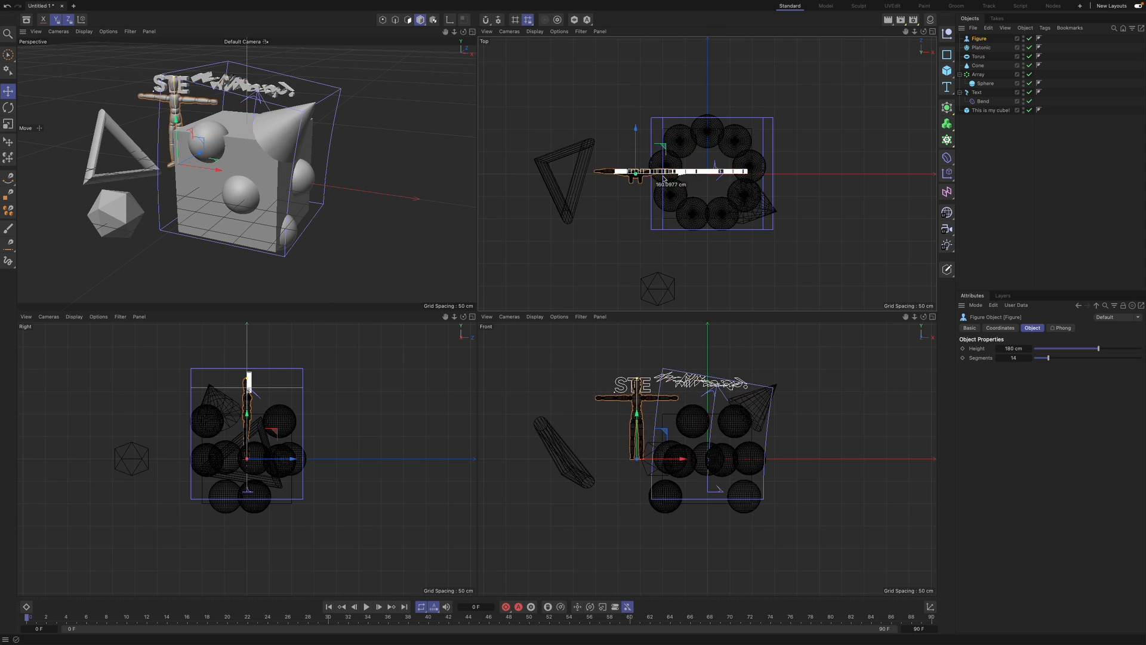
{"action": "key", "text": "space"}
{"action": "key", "text": "Delete"}
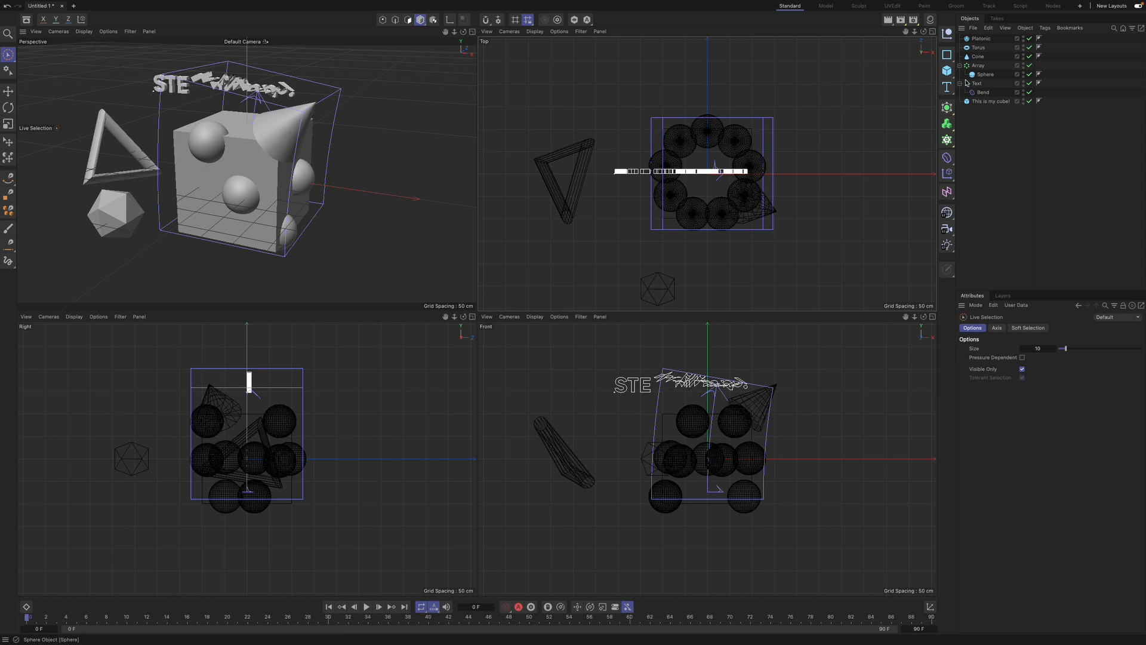
{"action": "left_click", "coordinate": [948, 73]}
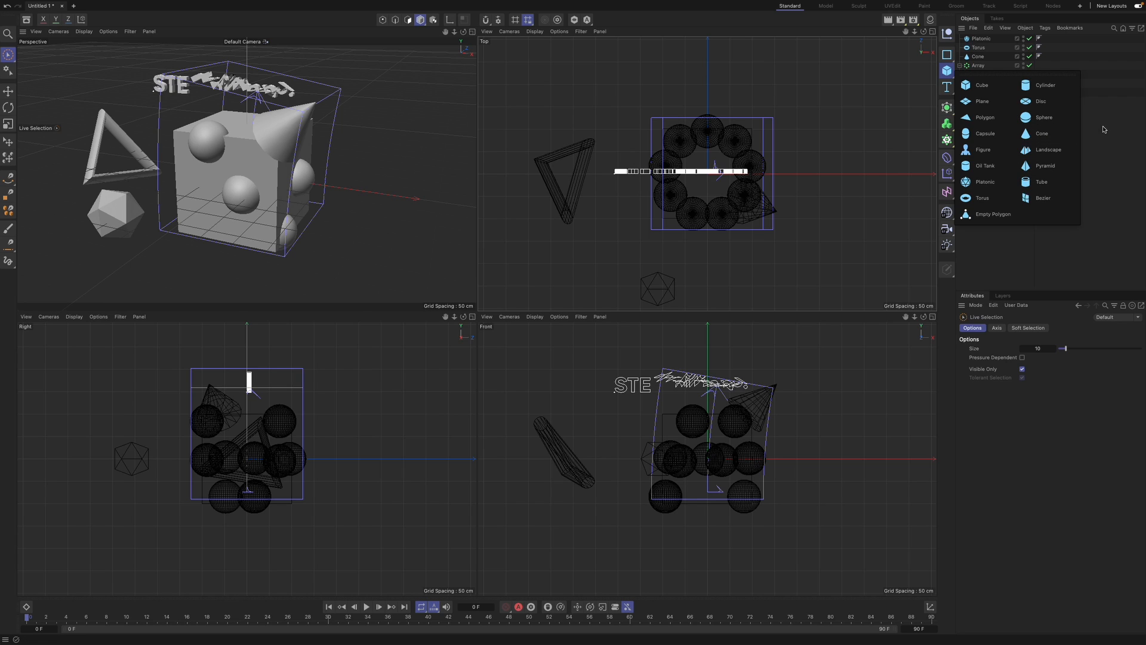
{"action": "left_click", "coordinate": [1043, 118]}
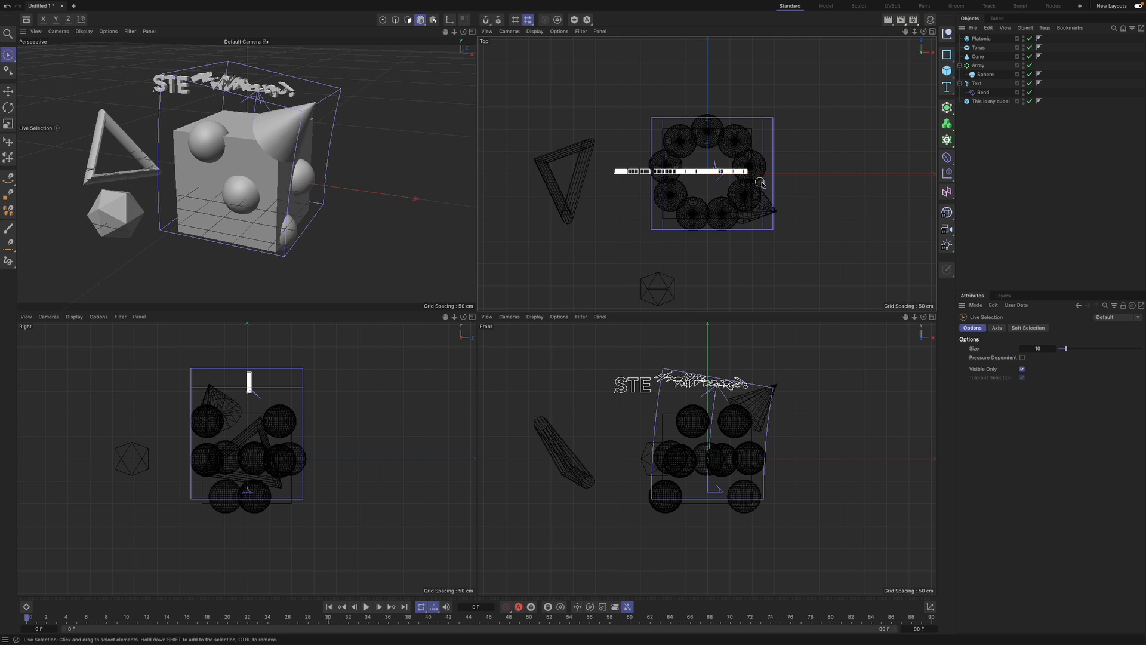
- Maximize the top view briefly, return to the four views, and maximize the perspective view
{"action": "middle_click", "coordinate": [774, 201]}
{"action": "middle_click", "coordinate": [773, 201]}
{"action": "middle_click", "coordinate": [774, 202]}
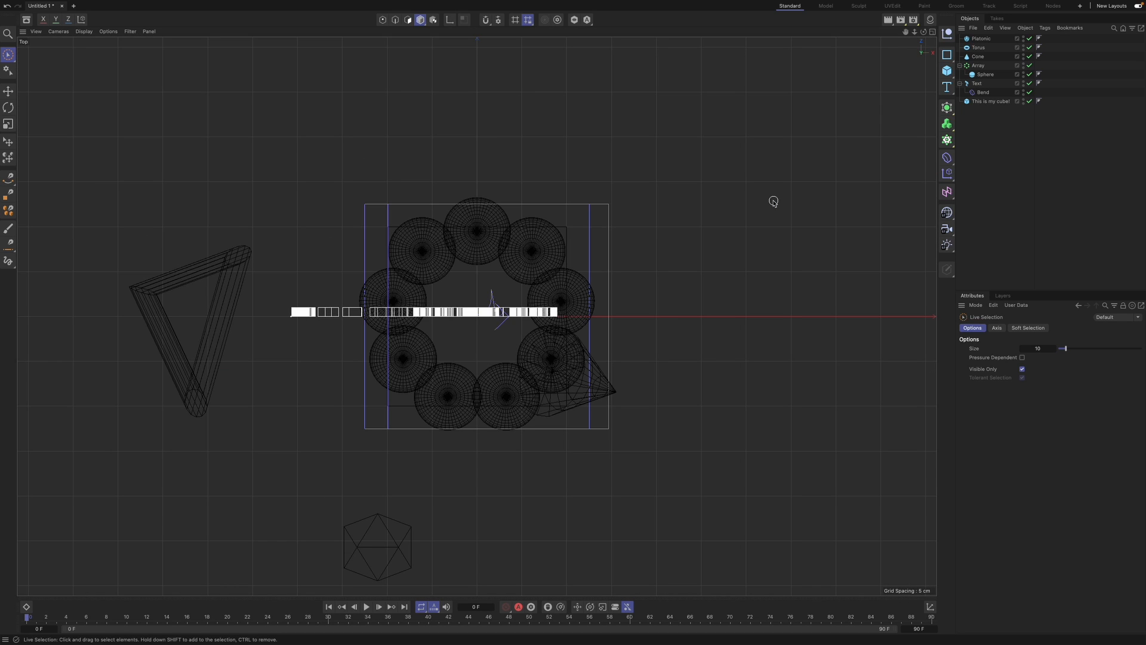
{"action": "middle_click", "coordinate": [475, 210]}
{"action": "middle_click", "coordinate": [402, 192]}
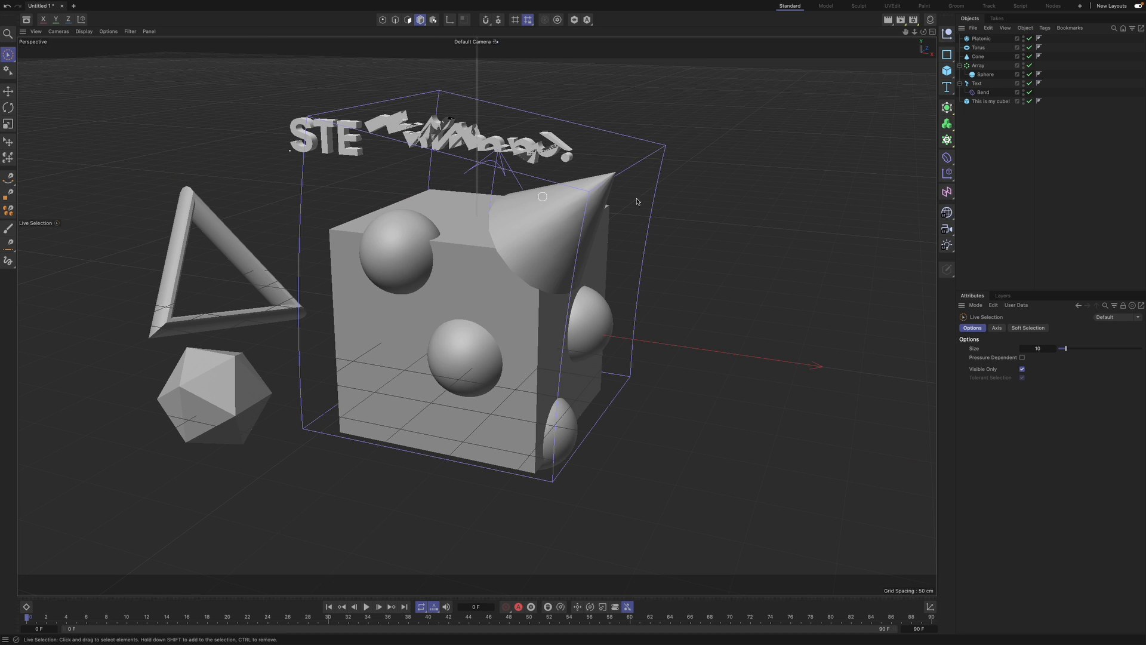
- Activate the Move tool and preview the scene by rendering the perspective view
{"action": "left_click", "coordinate": [8, 91]}
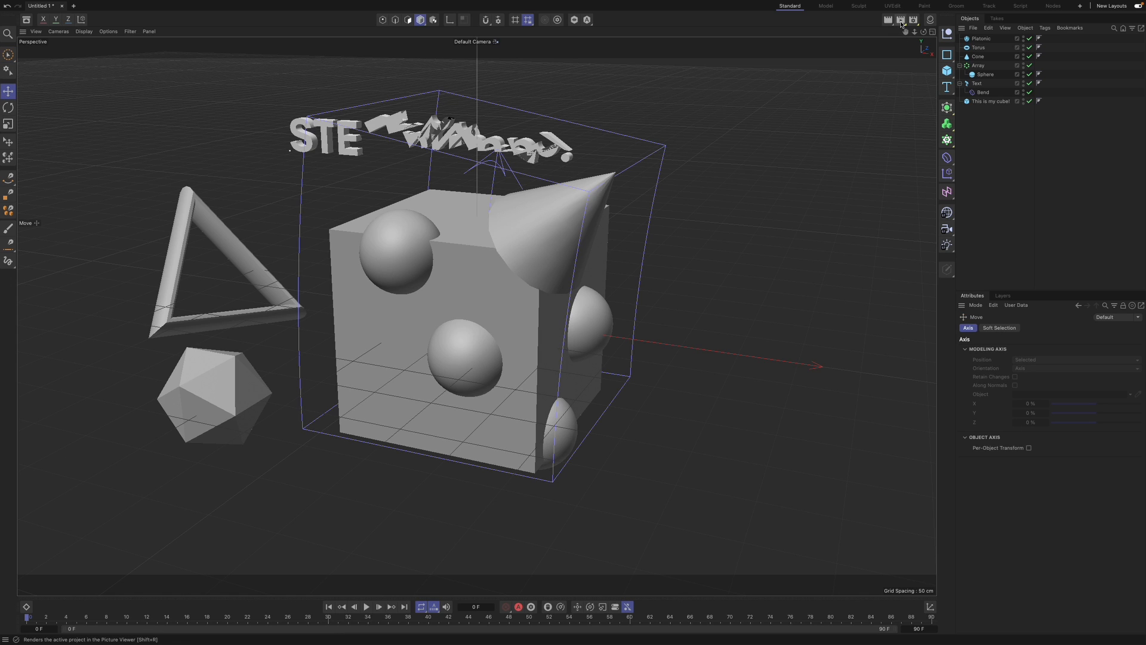
{"action": "left_click", "coordinate": [887, 20]}
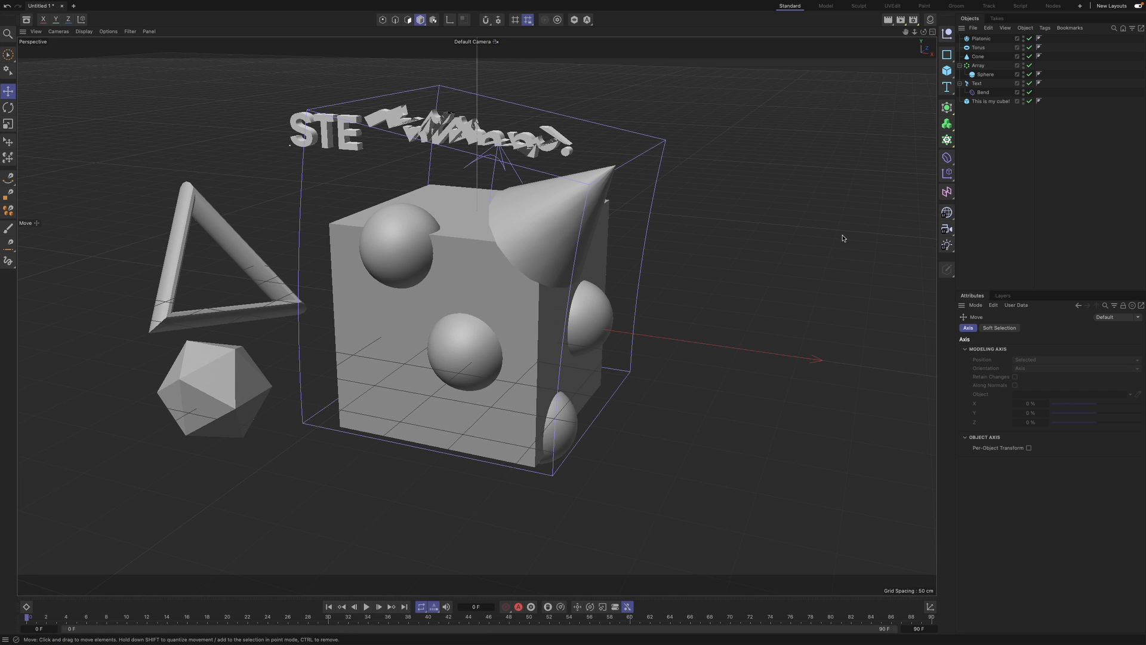
{"action": "middle_click_drag", "start_coordinate": [842, 236], "coordinate": [842, 241], "text": "alt"}
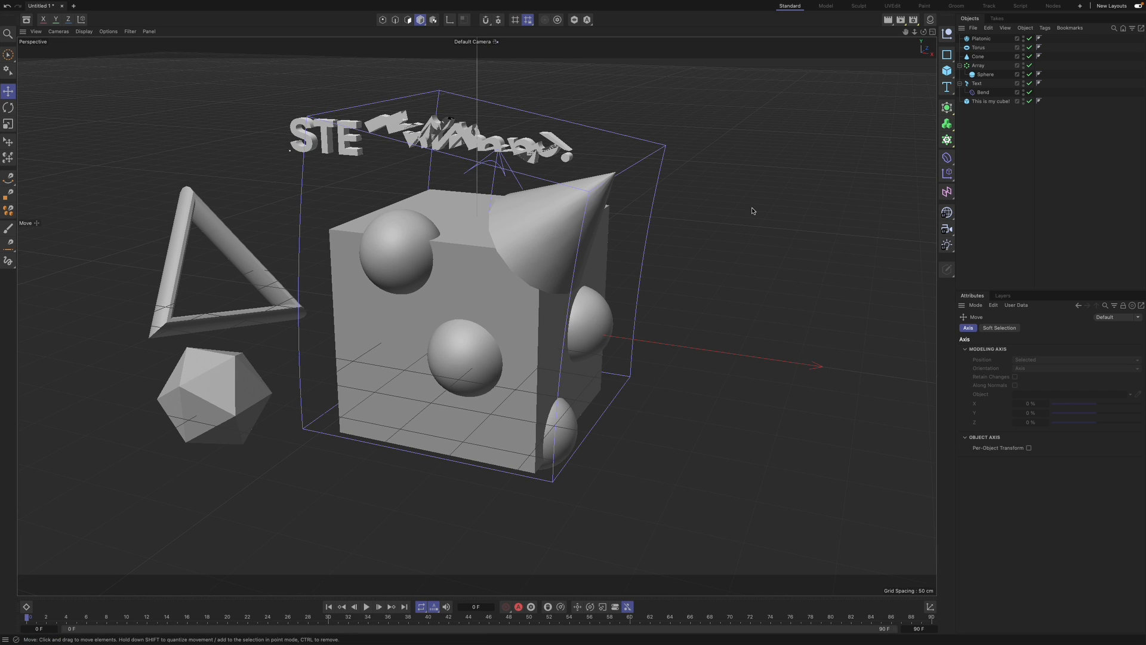
{"action": "left_click", "coordinate": [888, 21]}
{"action": "left_click", "coordinate": [888, 21]}
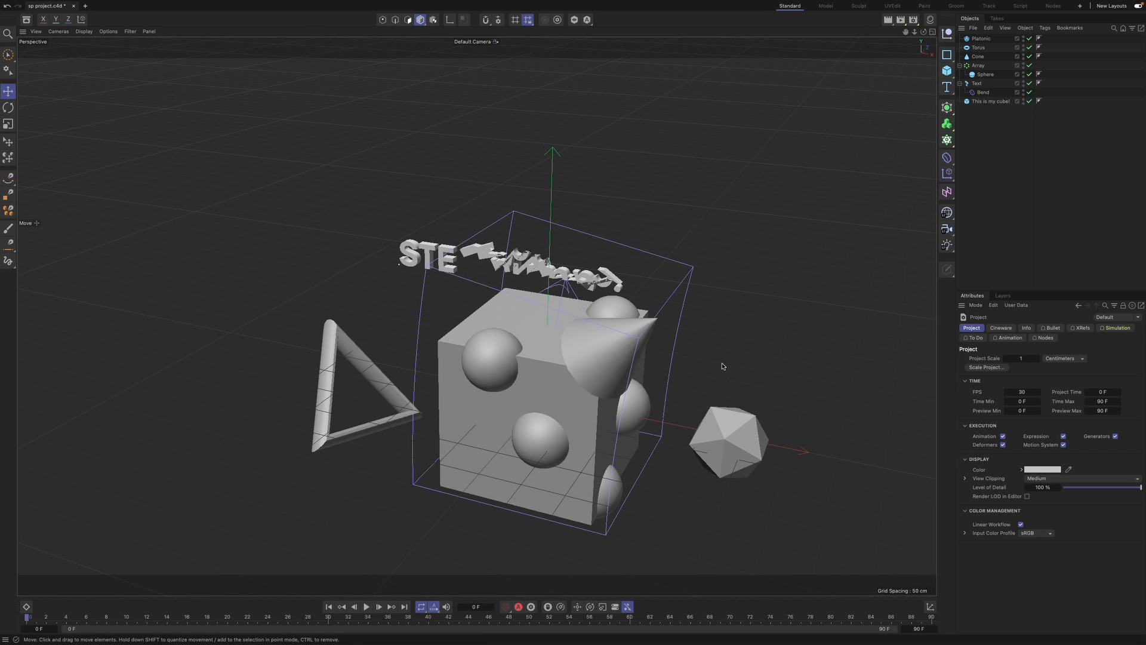
- Examine the scene from several angles and distances, framing the cube, the triangular torus and the platonic together
{"action": "middle_click_drag", "start_coordinate": [725, 361], "coordinate": [722, 361], "text": "alt"}
{"action": "left_click_drag", "start_coordinate": [703, 363], "coordinate": [728, 391], "text": "alt"}
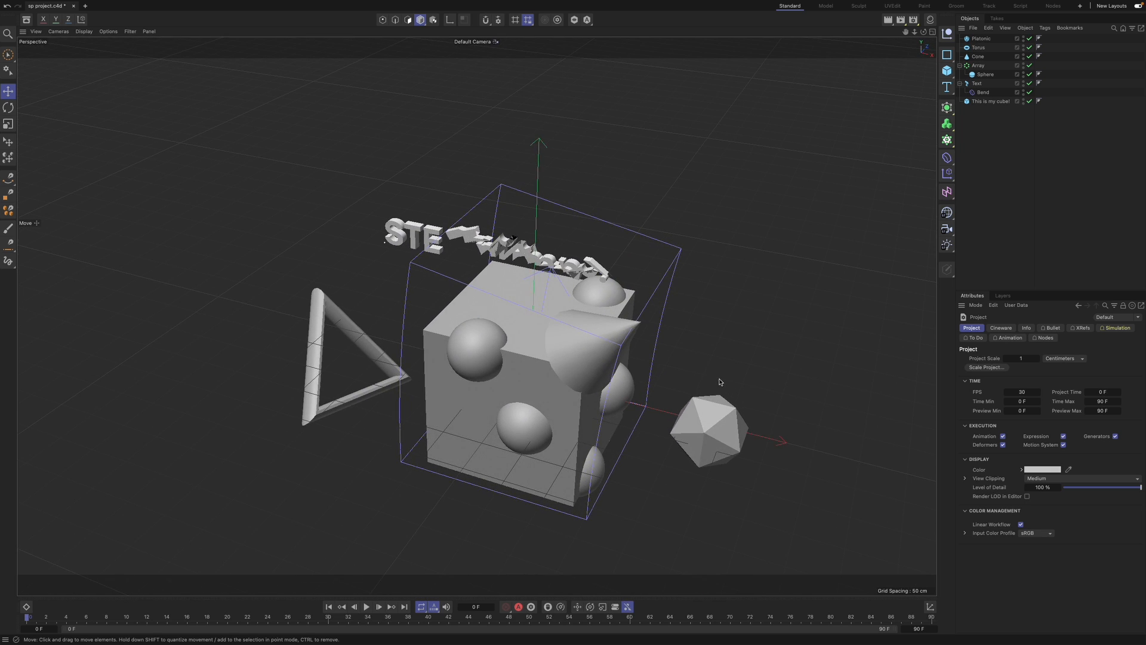
{"action": "middle_click_drag", "start_coordinate": [700, 386], "coordinate": [657, 407], "text": "alt"}
{"action": "left_click_drag", "start_coordinate": [648, 425], "coordinate": [627, 409], "text": "alt"}
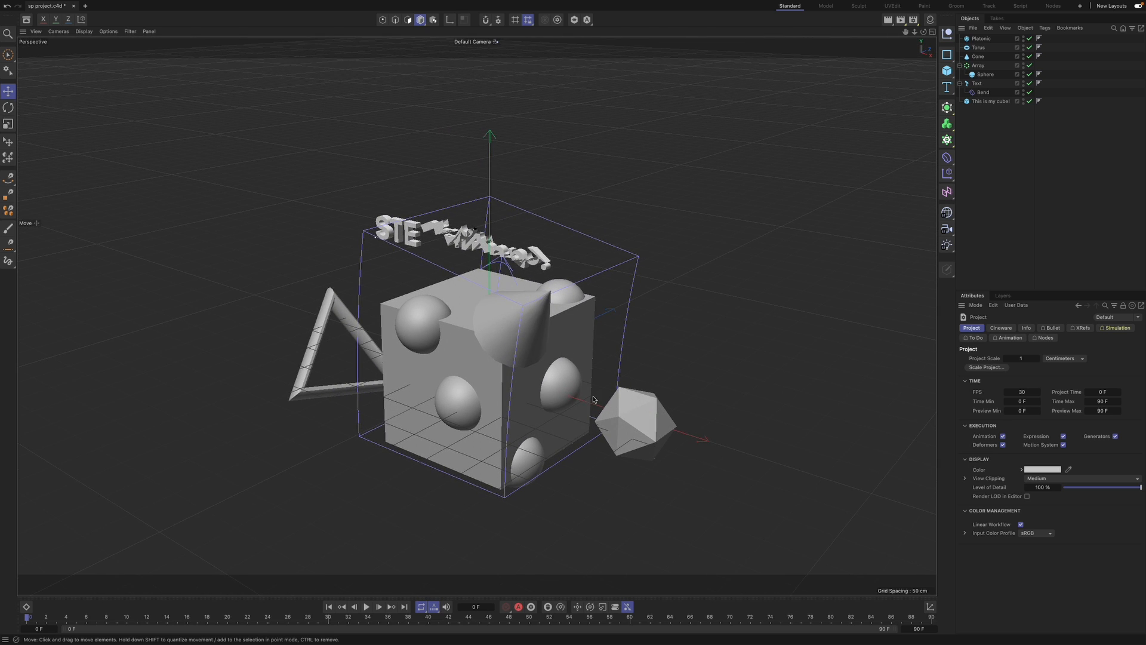
{"action": "right_click_drag", "start_coordinate": [594, 393], "coordinate": [673, 394], "text": "alt"}
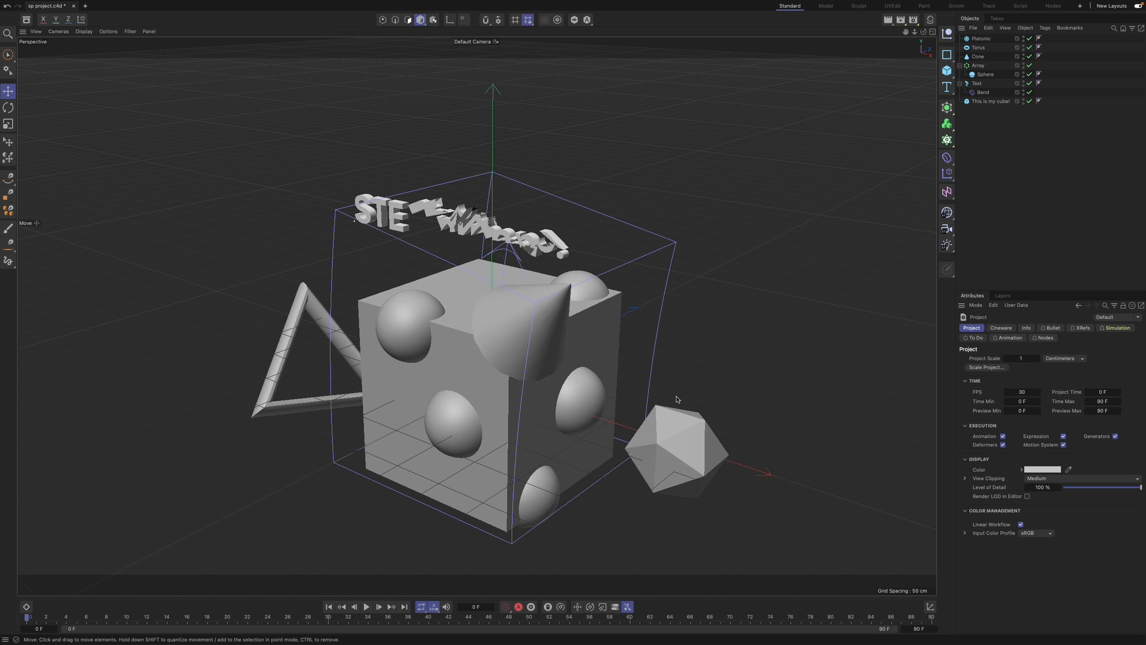
{"action": "left_click_drag", "start_coordinate": [676, 399], "coordinate": [684, 403], "text": "alt"}
{"action": "scroll", "coordinate": [684, 403], "scroll_direction": "right", "scroll_amount": 3}
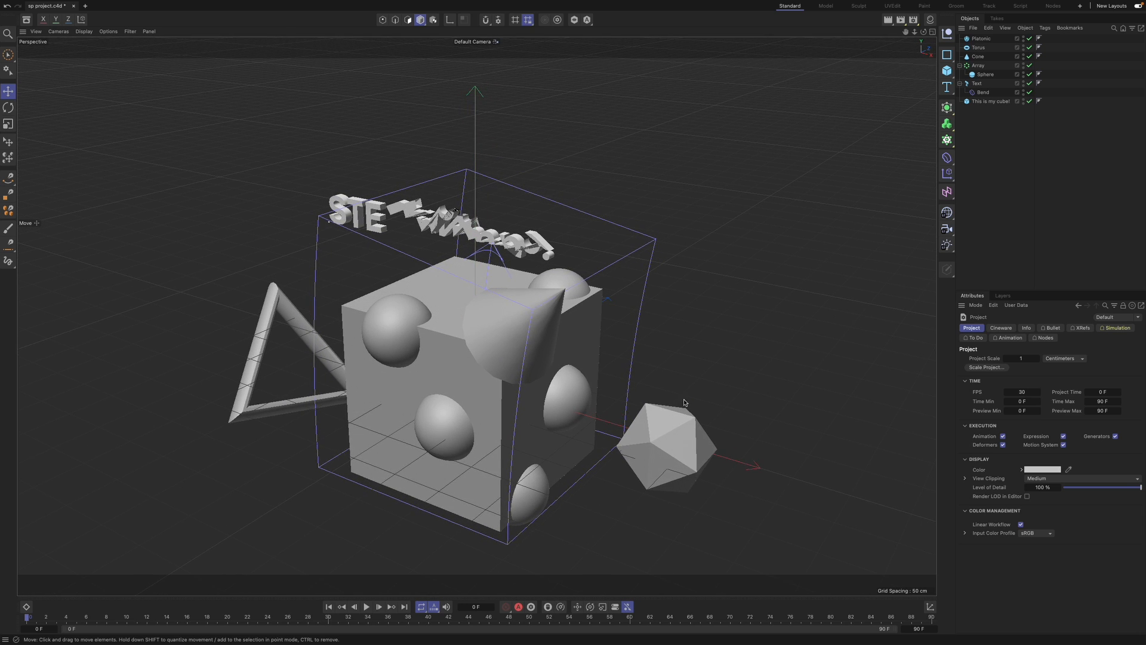
{"action": "scroll", "coordinate": [550, 451], "scroll_direction": "left", "scroll_amount": 3}
{"action": "scroll", "coordinate": [551, 447], "scroll_direction": "down", "scroll_amount": 5}
{"action": "key", "text": "Tab"}
{"action": "key", "text": "Tab"}
{"action": "scroll", "coordinate": [554, 431], "scroll_direction": "up", "scroll_amount": 3}
{"action": "scroll", "coordinate": [555, 429], "scroll_direction": "down", "scroll_amount": 3}
{"action": "key", "text": "Tab"}
{"action": "key", "text": "Tab"}
{"action": "scroll", "coordinate": [555, 428], "scroll_direction": "right", "scroll_amount": 3}
{"action": "scroll", "coordinate": [555, 427], "scroll_direction": "left", "scroll_amount": 4}
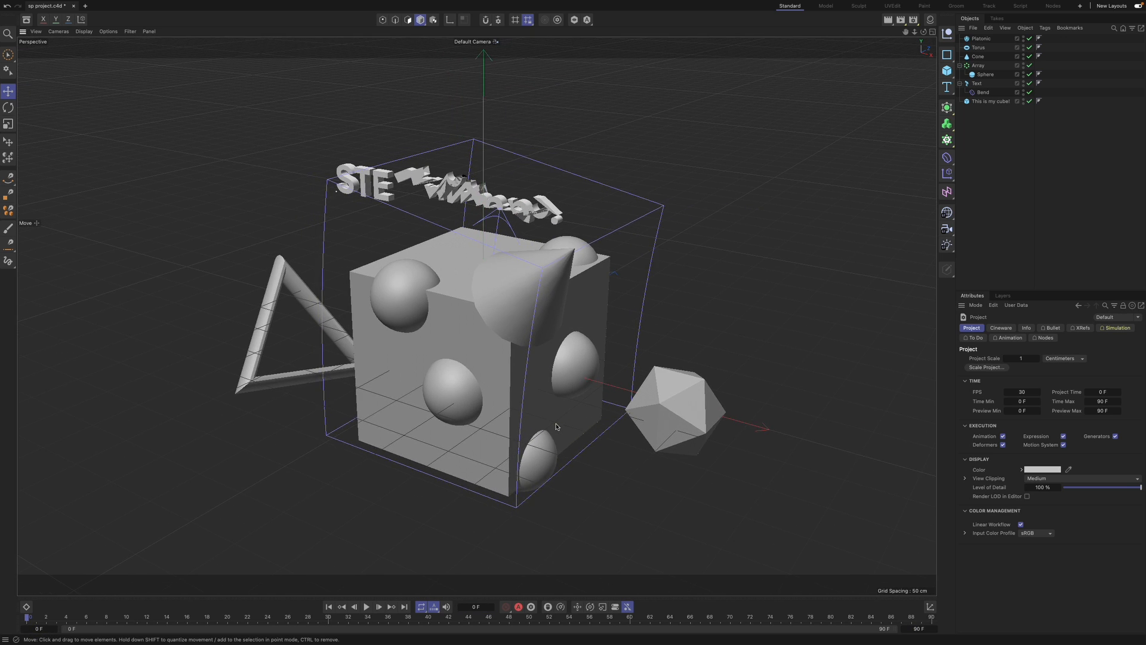
{"action": "scroll", "coordinate": [556, 424], "scroll_direction": "down", "scroll_amount": 2}
{"action": "left_click_drag", "start_coordinate": [580, 418], "coordinate": [592, 433], "text": "ctrl"}
{"action": "key", "text": "ctrl+z"}
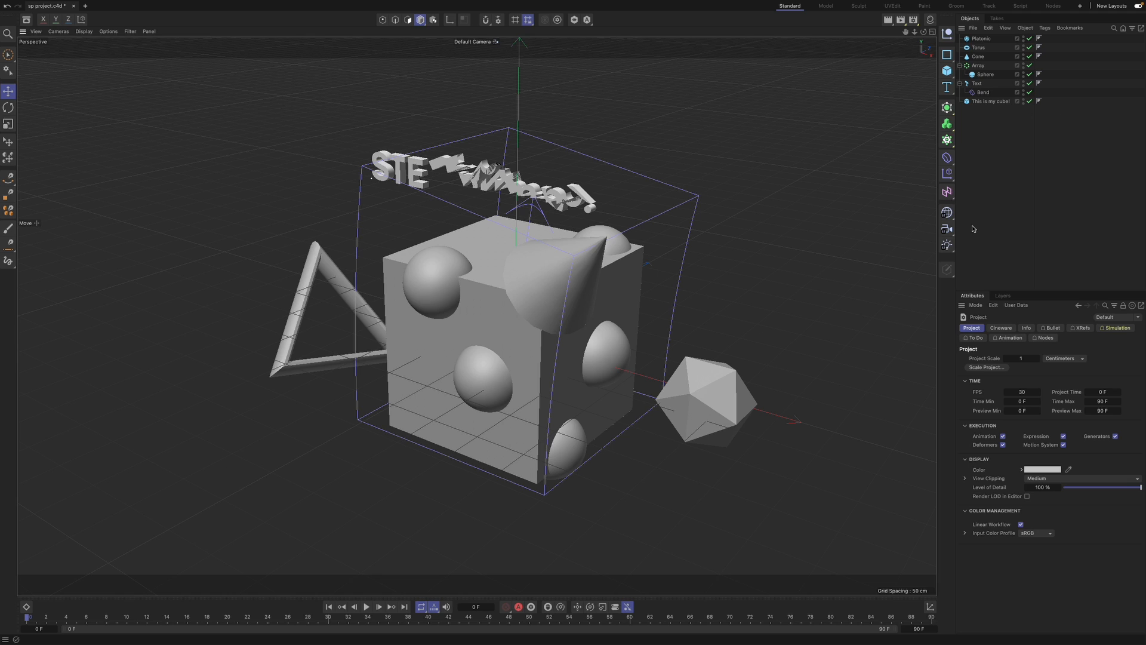
- Add a Camera from the current view and lock it with a Protection tag
{"action": "left_click", "coordinate": [953, 230]}
{"action": "left_click", "coordinate": [977, 240]}
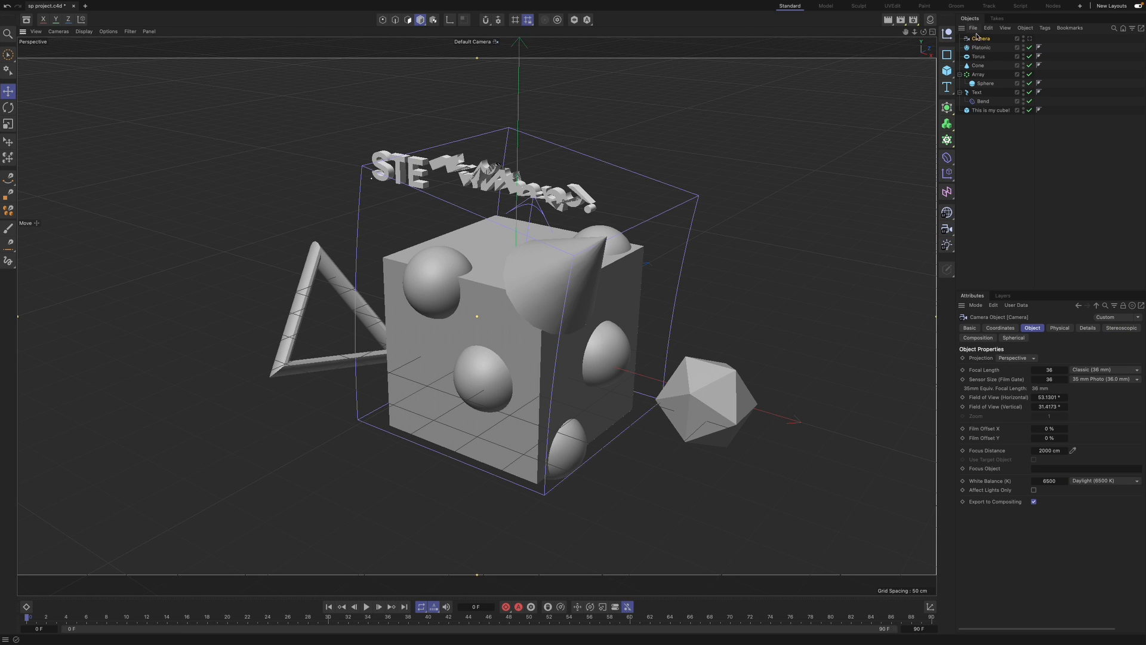
{"action": "right_click", "coordinate": [970, 38]}
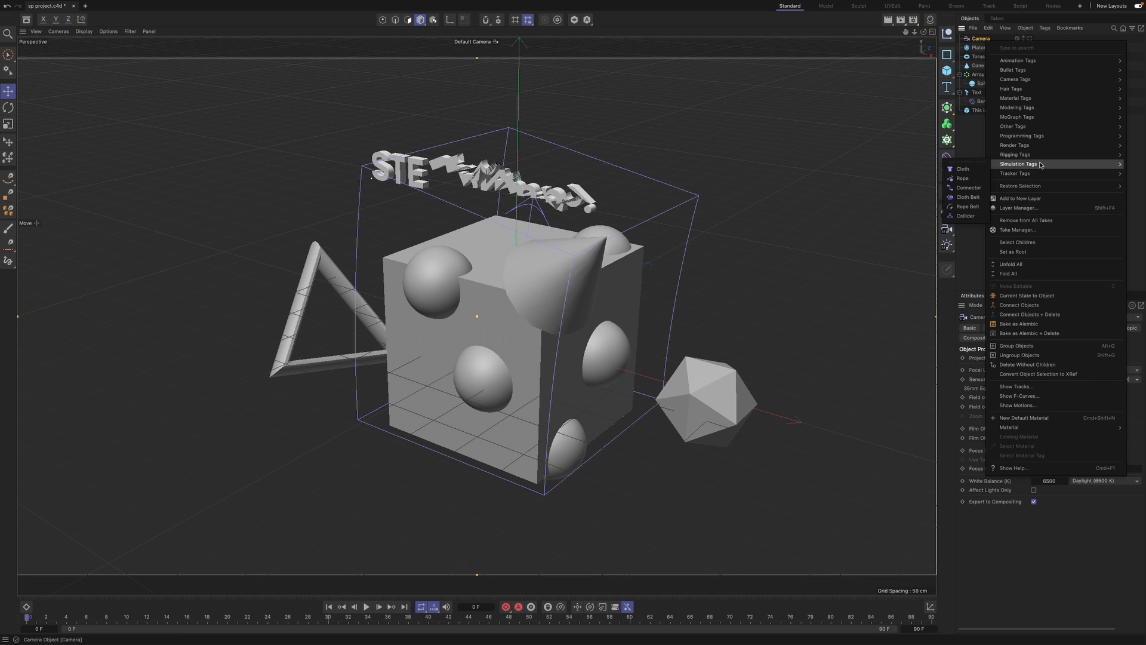
{"action": "mouse_move", "coordinate": [1006, 156]}
{"action": "left_click", "coordinate": [944, 259]}
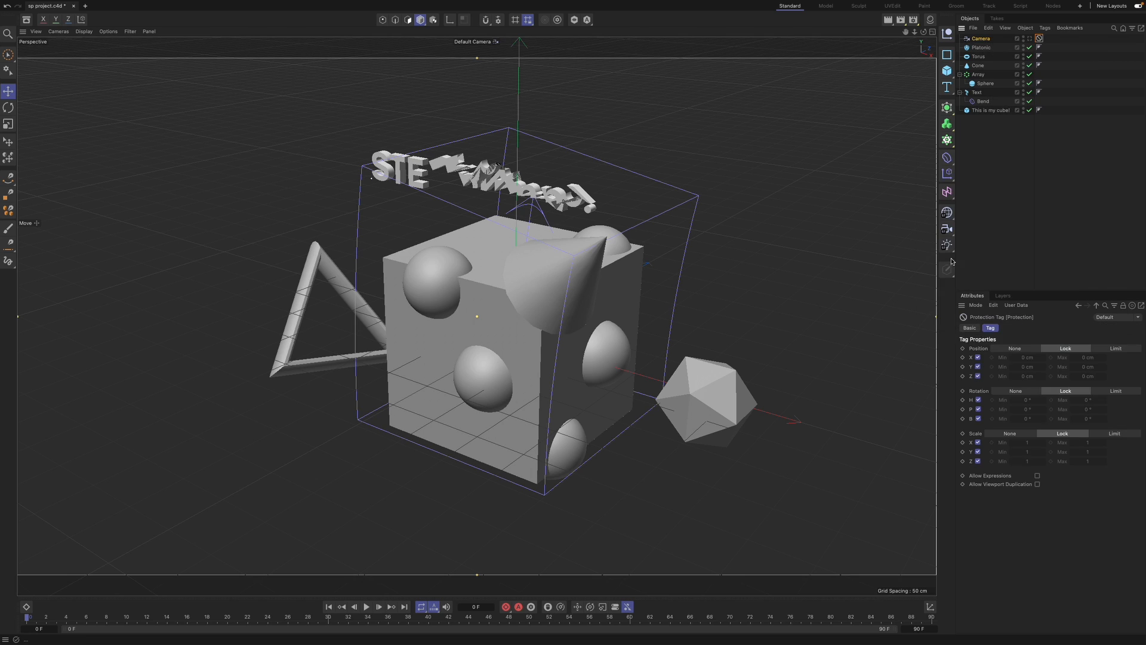
- Look through the new camera, switch back to the default camera, and inspect the camera and its view cone from outside
{"action": "left_click", "coordinate": [480, 41]}
{"action": "left_click", "coordinate": [488, 61]}
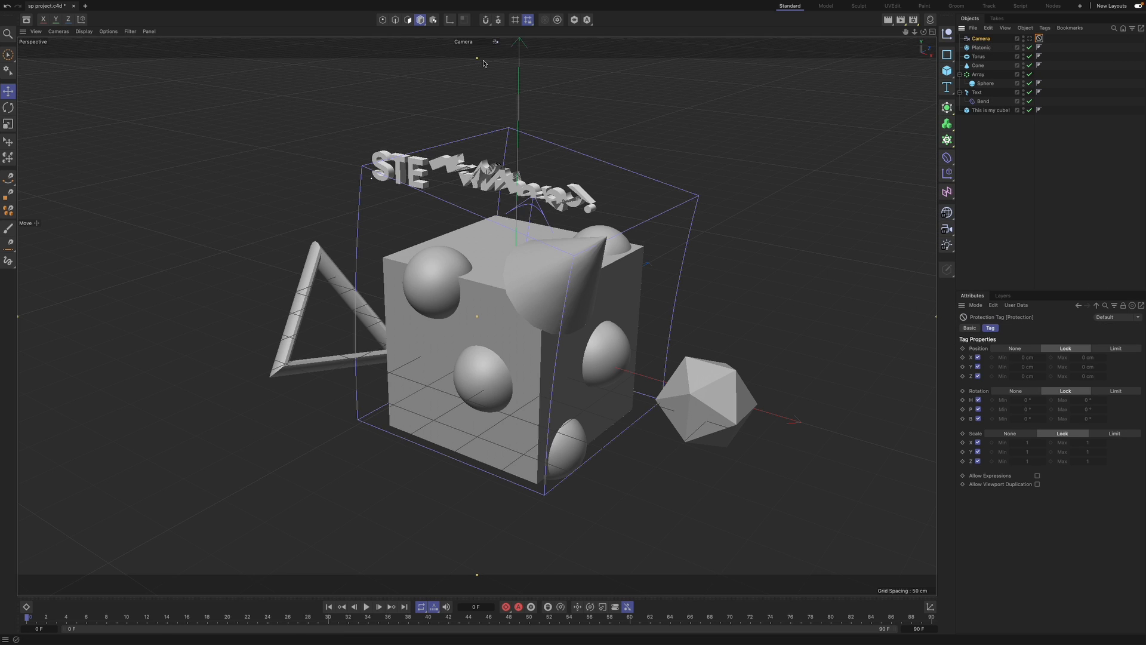
{"action": "left_click", "coordinate": [464, 41]}
{"action": "left_click", "coordinate": [487, 52]}
{"action": "mouse_move", "coordinate": [672, 287]}
{"action": "left_mouse_down", "text": "alt"}
{"action": "mouse_move", "coordinate": [760, 223]}
{"action": "mouse_move", "coordinate": [702, 299]}
{"action": "mouse_move", "coordinate": [672, 304]}
{"action": "left_mouse_up", "text": "alt"}
{"action": "middle_click_drag", "start_coordinate": [672, 304], "coordinate": [675, 302], "text": "alt"}
{"action": "right_click_drag", "start_coordinate": [675, 302], "coordinate": [429, 343], "text": "alt"}
{"action": "left_click_drag", "start_coordinate": [458, 438], "coordinate": [532, 448], "text": "alt"}
- Return to the locked camera's framing, and compare it with the default camera's outside view from another angle
{"action": "left_click", "coordinate": [486, 46]}
{"action": "left_click", "coordinate": [508, 63]}
{"action": "left_click", "coordinate": [496, 44]}
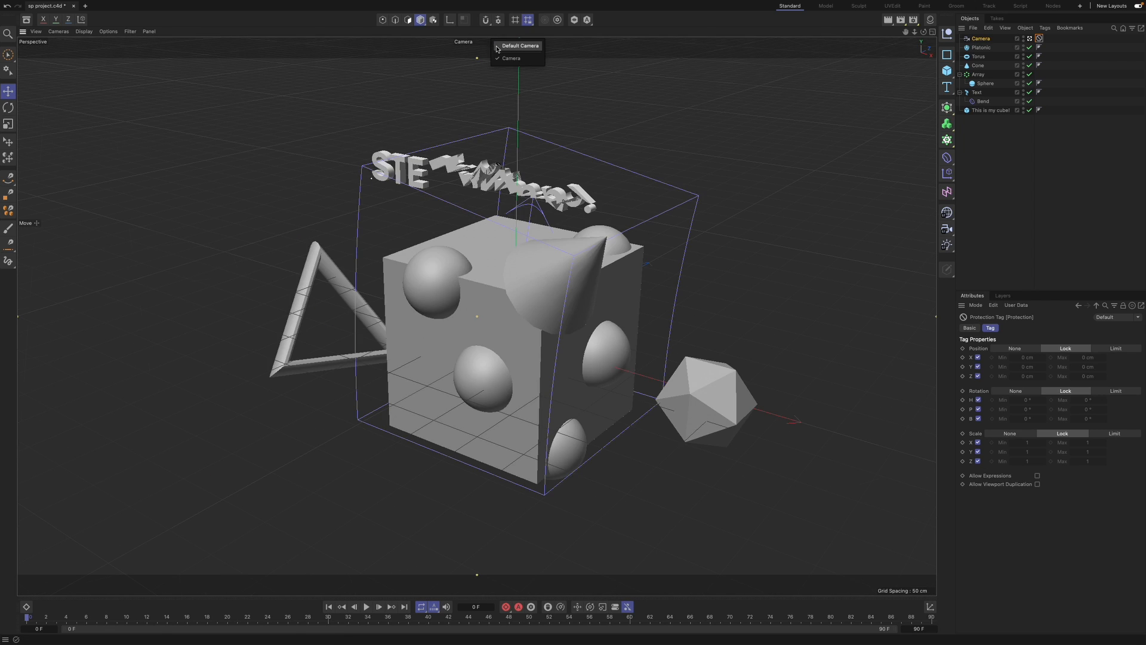
{"action": "left_click", "coordinate": [496, 47]}
{"action": "left_click_drag", "start_coordinate": [621, 353], "coordinate": [520, 339], "text": "alt"}
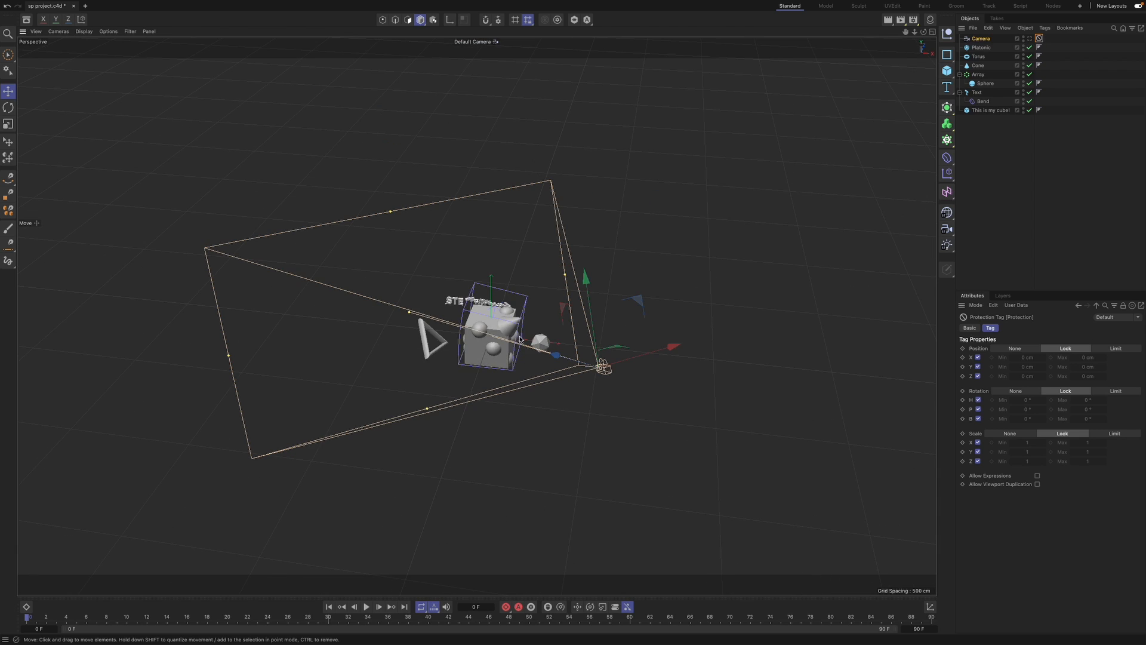
- Return to the locked camera's view and save the project
{"action": "left_click", "coordinate": [495, 42]}
{"action": "left_click", "coordinate": [494, 64]}
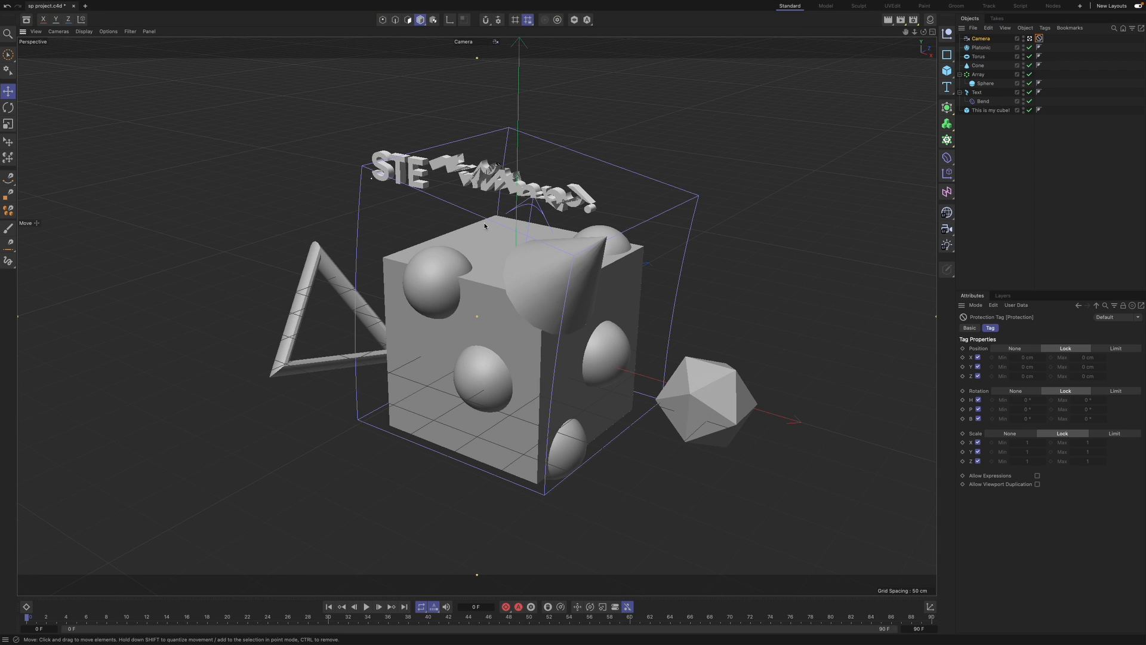
{"action": "key", "text": "ctrl+s"}
- Create a new material in the Material Manager and apply it to the cube
{"action": "left_click", "coordinate": [930, 21]}
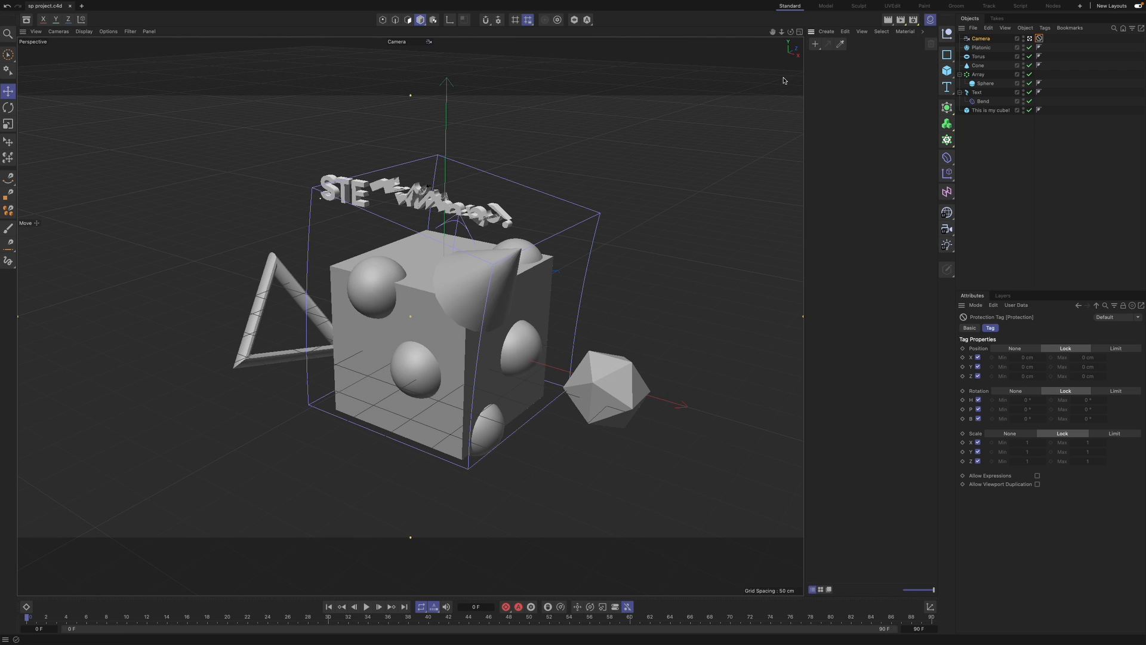
{"action": "left_click", "coordinate": [819, 45]}
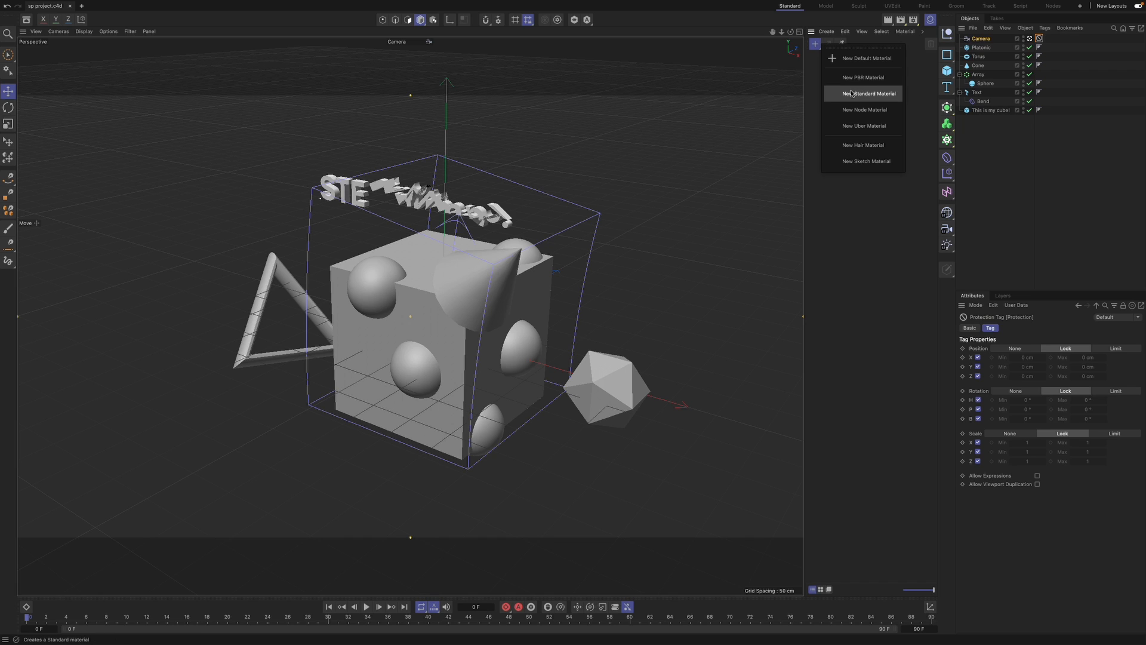
{"action": "left_click", "coordinate": [837, 60]}
{"action": "left_click_drag", "start_coordinate": [822, 62], "coordinate": [418, 301]}
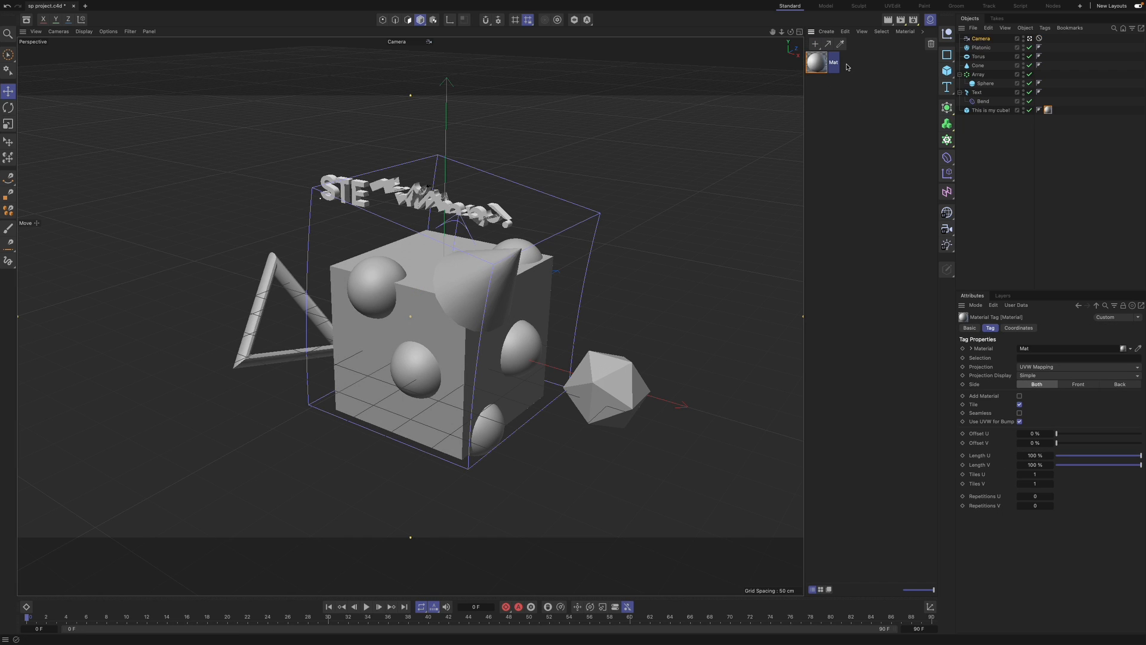
- Set the cube material's color to magenta with hue 319°, saturation 92 % and value 80 %
{"action": "double_click", "coordinate": [817, 63]}
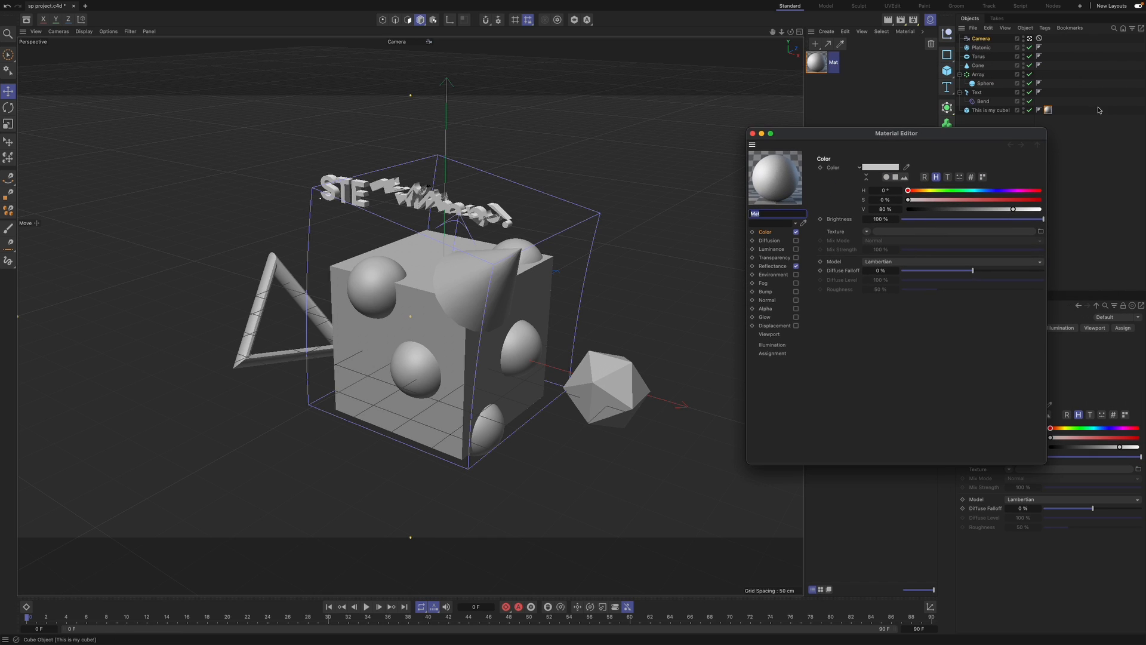
{"action": "left_click", "coordinate": [1025, 199]}
{"action": "left_click", "coordinate": [1024, 190]}
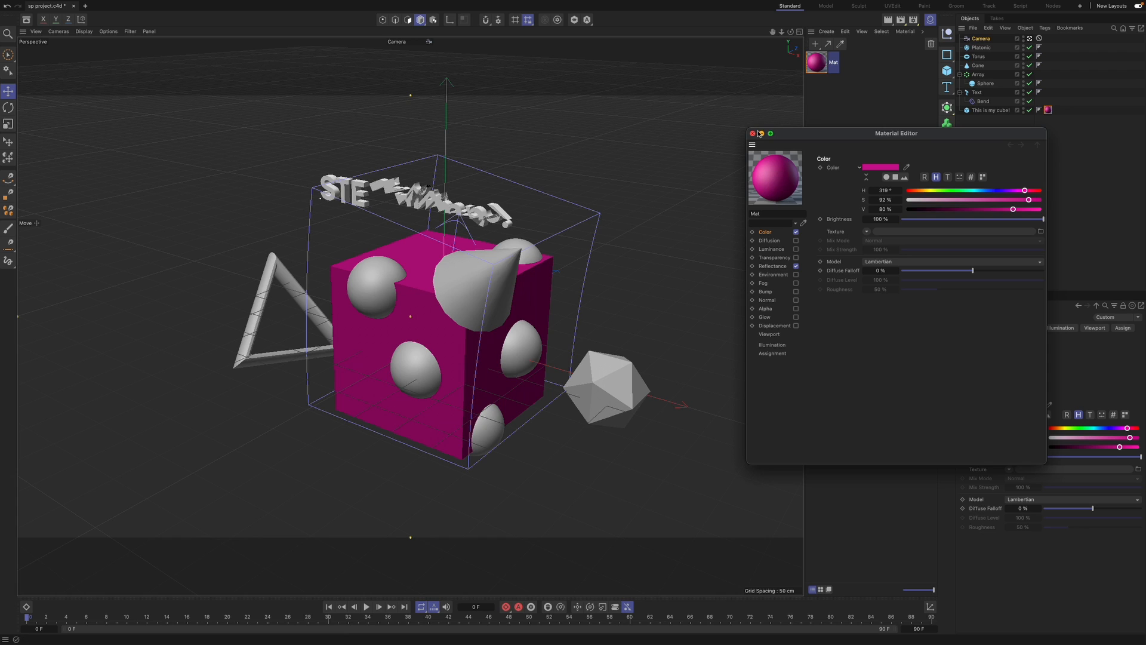
{"action": "left_click", "coordinate": [753, 134]}
- Render the scene in the Picture Viewer, dismiss it, and preview the magenta cube with a viewport render
{"action": "left_click", "coordinate": [900, 20]}
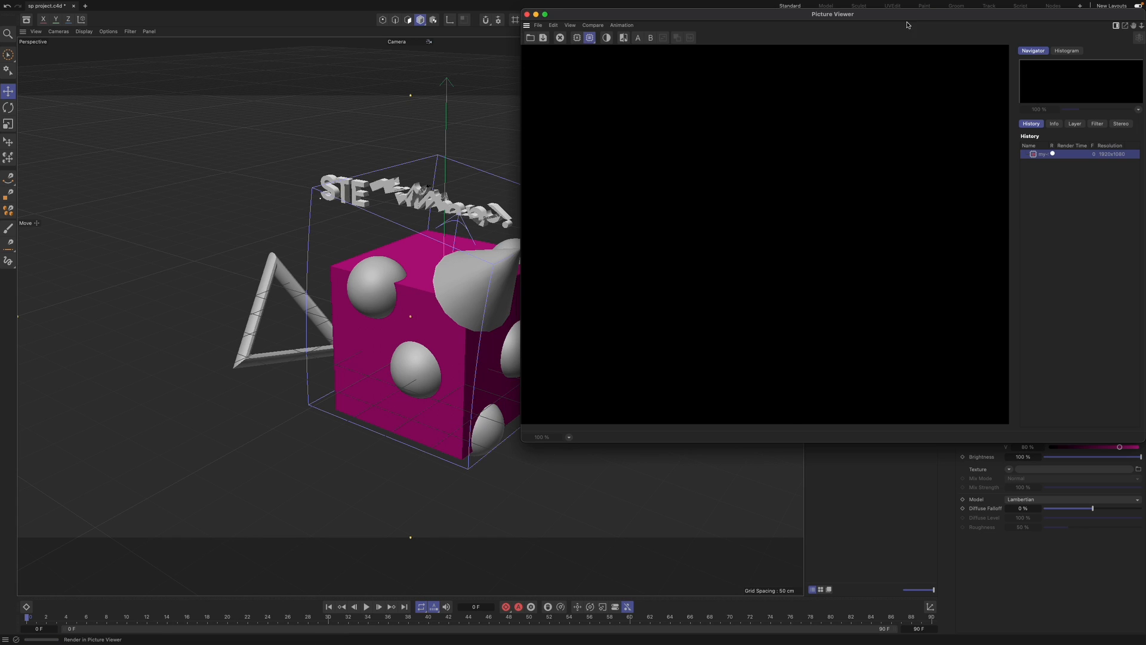
{"action": "left_click", "coordinate": [526, 14]}
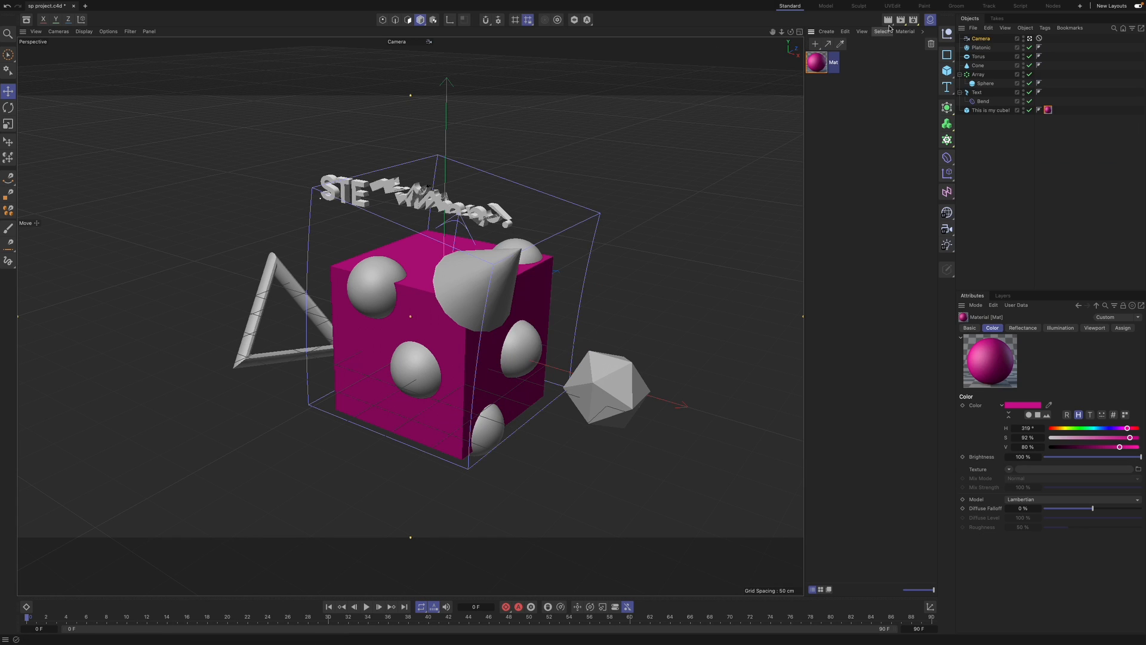
{"action": "left_click", "coordinate": [888, 20]}
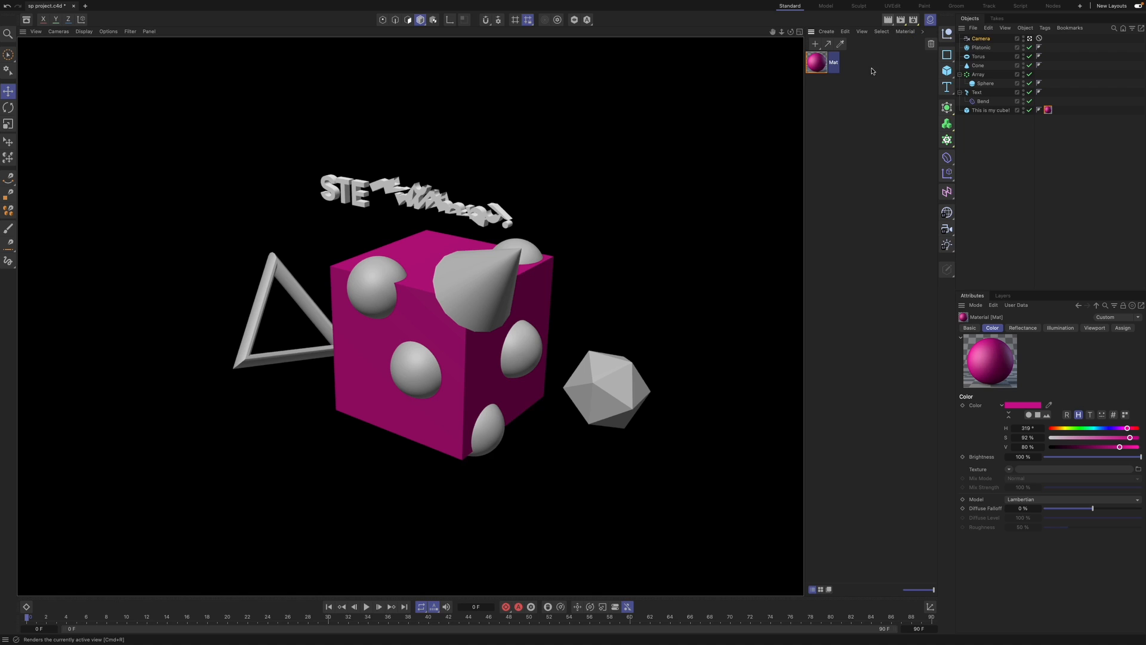
{"action": "left_click", "coordinate": [719, 223]}
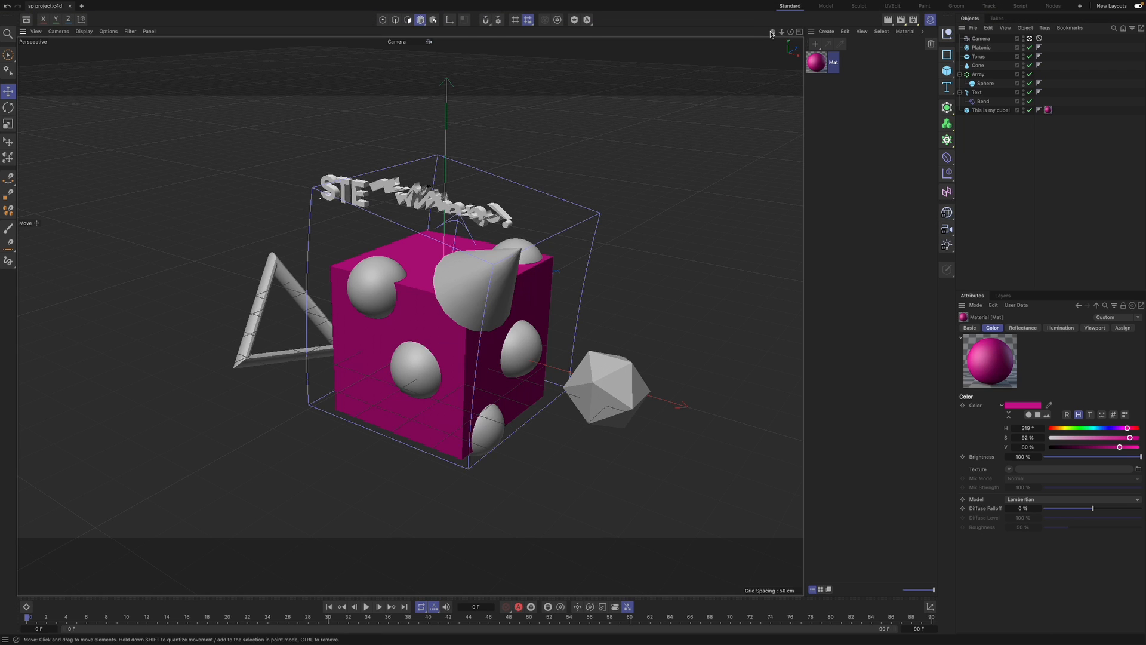
- Create a second standard material and enable its Transparency channel
{"action": "left_click", "coordinate": [816, 44]}
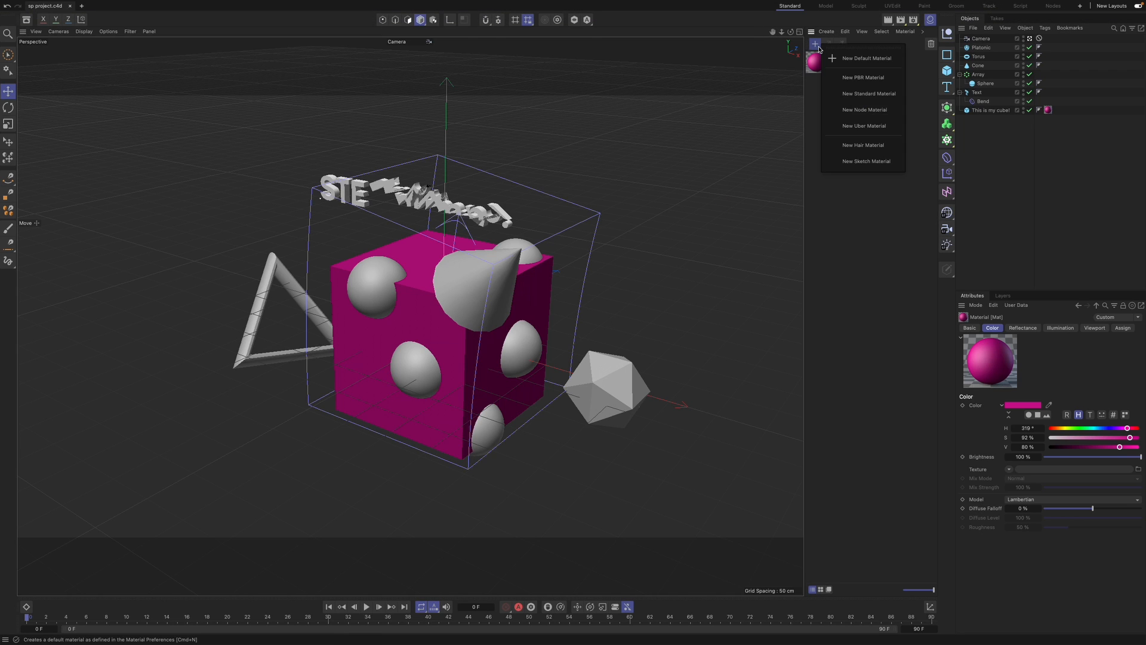
{"action": "left_click", "coordinate": [841, 94]}
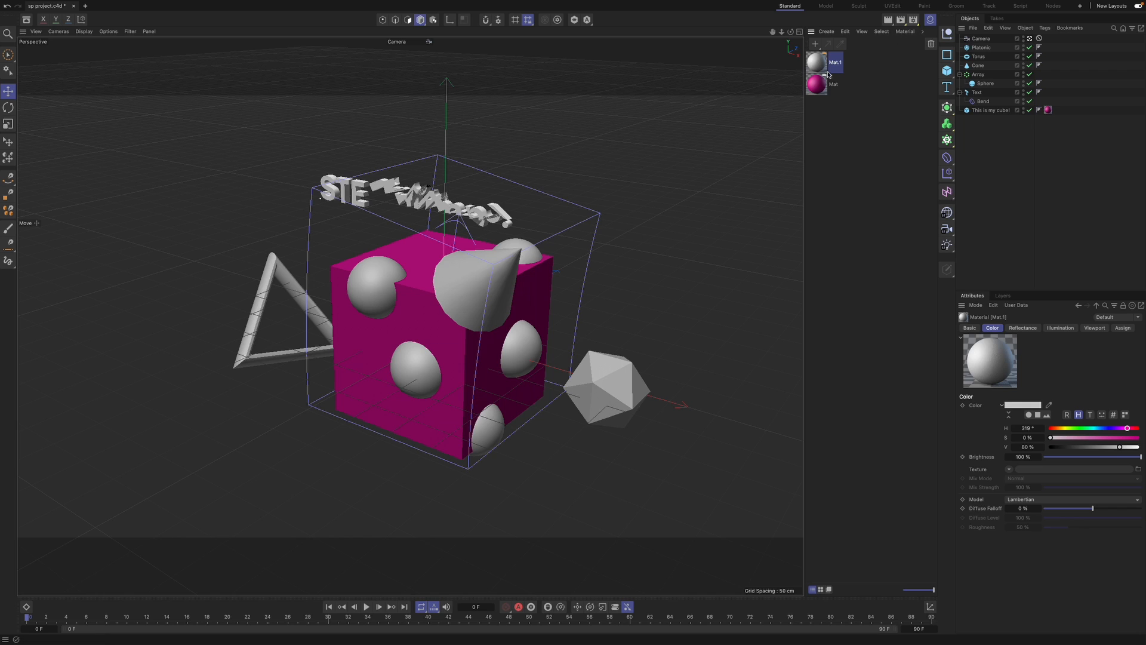
{"action": "double_click", "coordinate": [822, 67]}
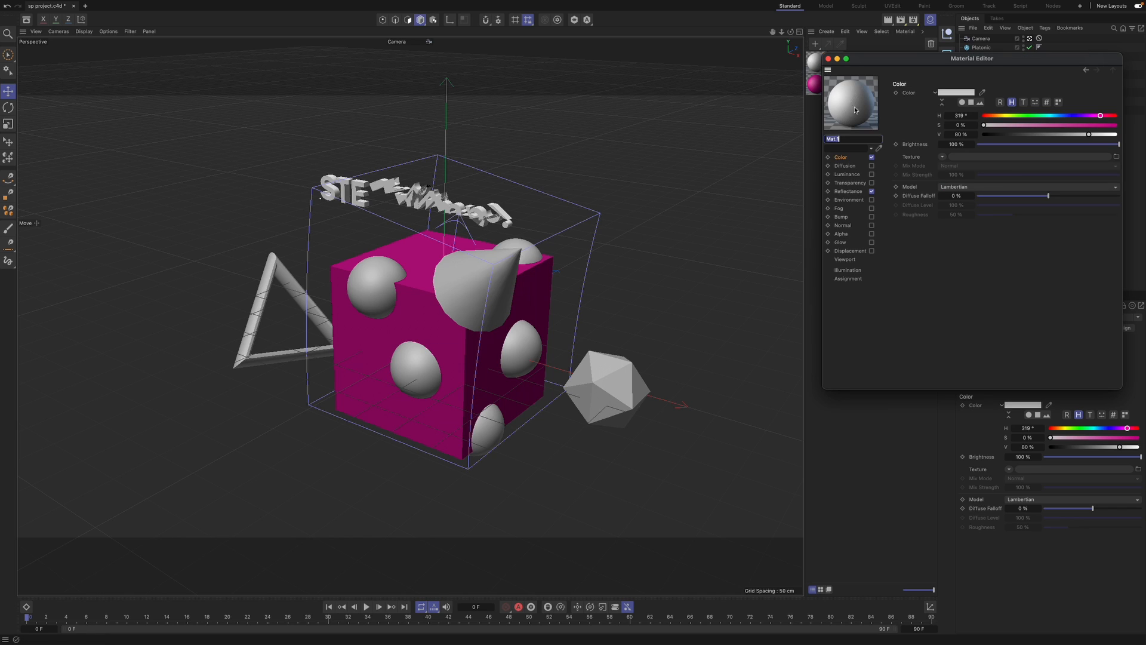
{"action": "left_click", "coordinate": [872, 183]}
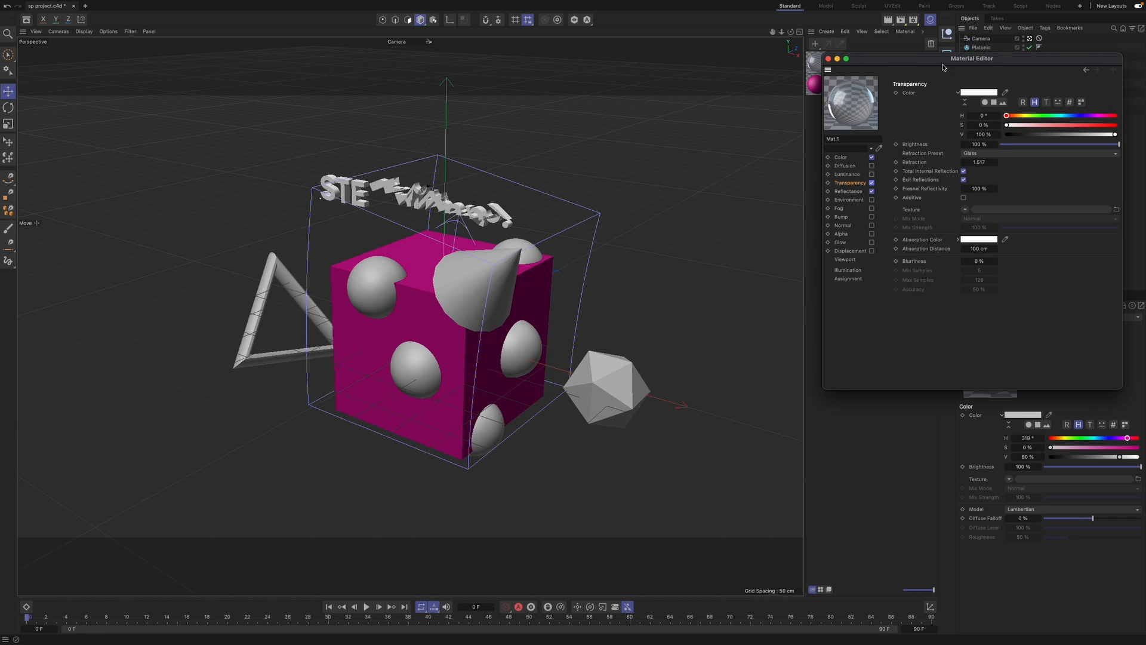
{"action": "left_click", "coordinate": [827, 59]}
- Apply the transparent material to the cube and the magenta one to the torus, and delete the cube's magenta material tag
{"action": "left_click_drag", "start_coordinate": [816, 62], "coordinate": [423, 311]}
{"action": "left_click_drag", "start_coordinate": [823, 91], "coordinate": [258, 308]}
{"action": "left_click", "coordinate": [1049, 111]}
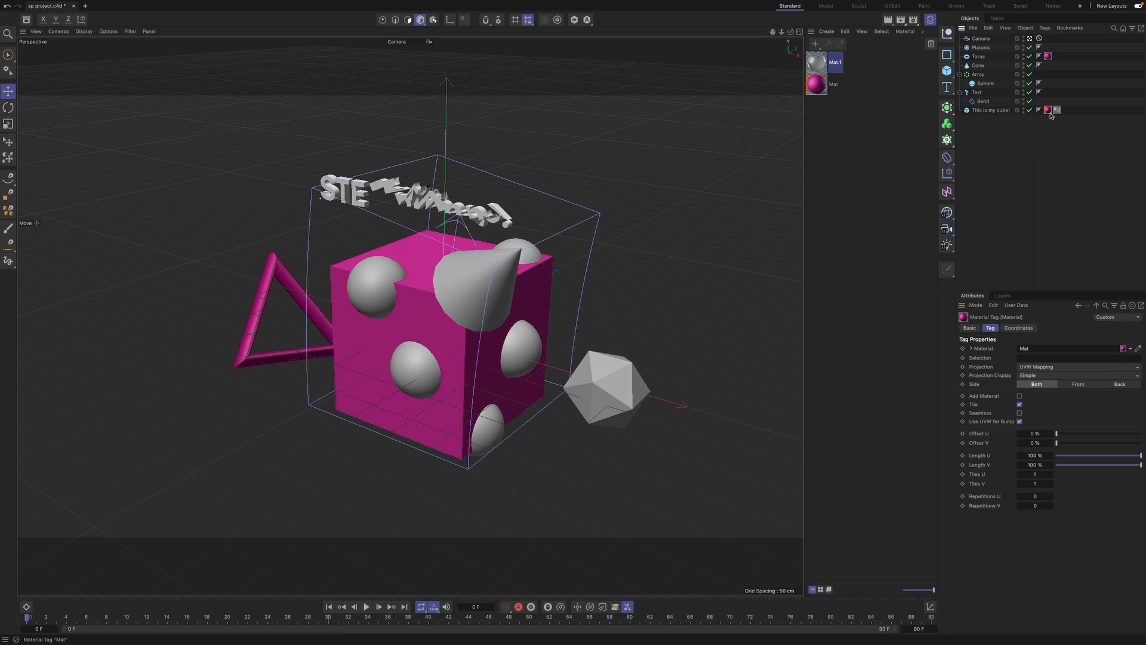
{"action": "key", "text": "Delete"}
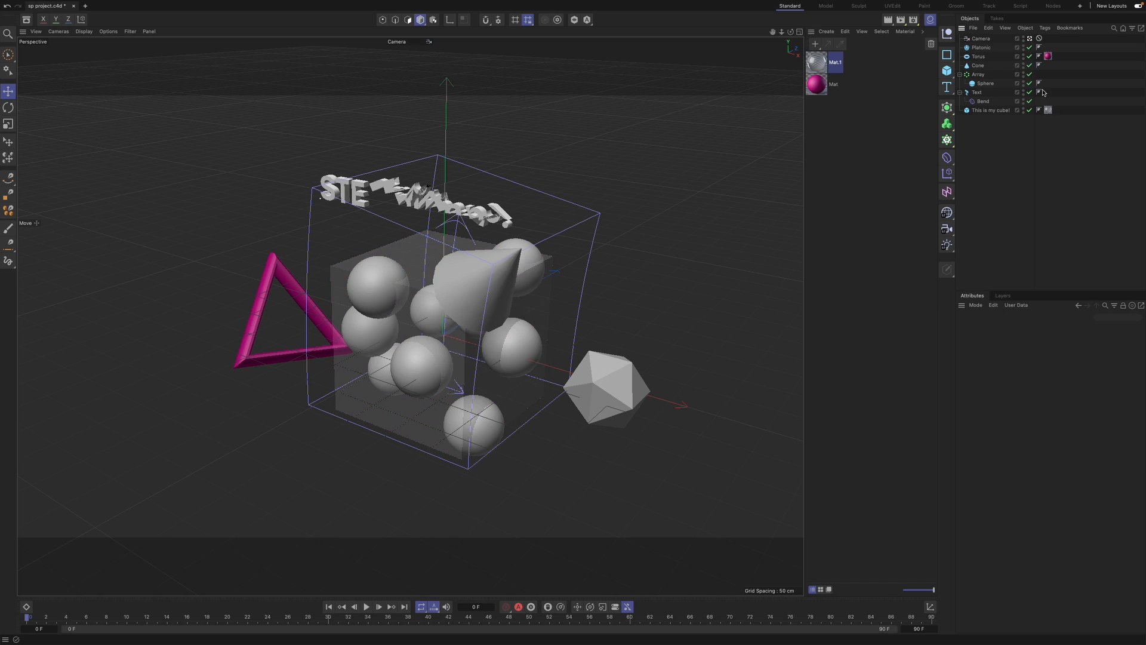
- Render the transparent cube in the viewport with the sphere Array enabled, and again with the Array disabled
{"action": "left_click", "coordinate": [888, 20]}
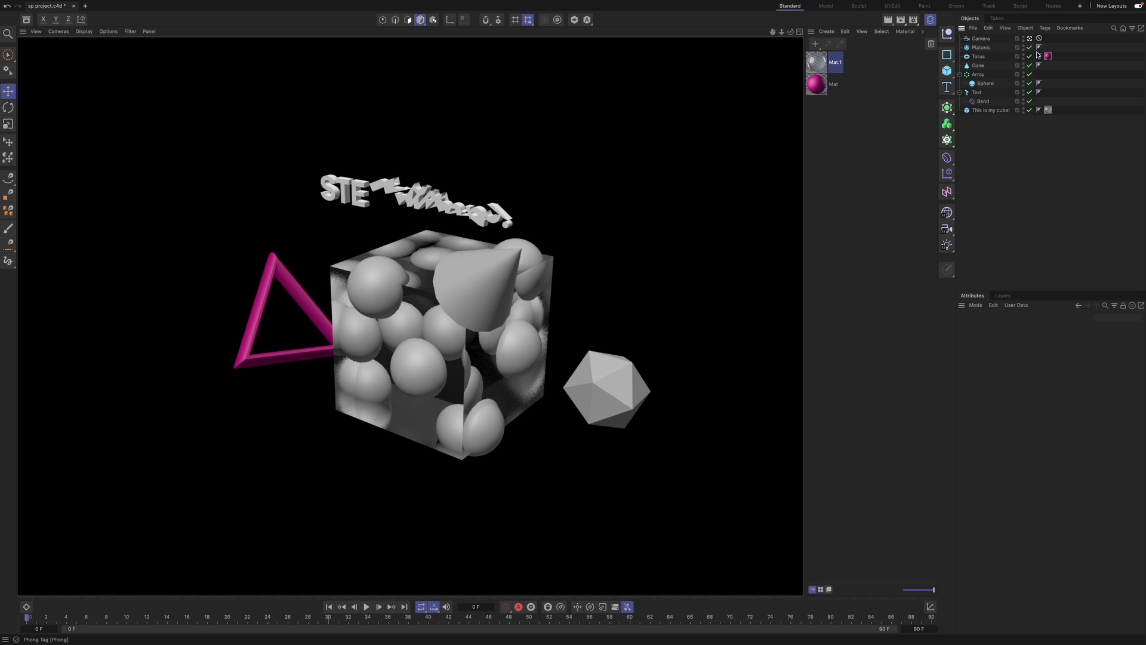
{"action": "left_click", "coordinate": [1029, 74]}
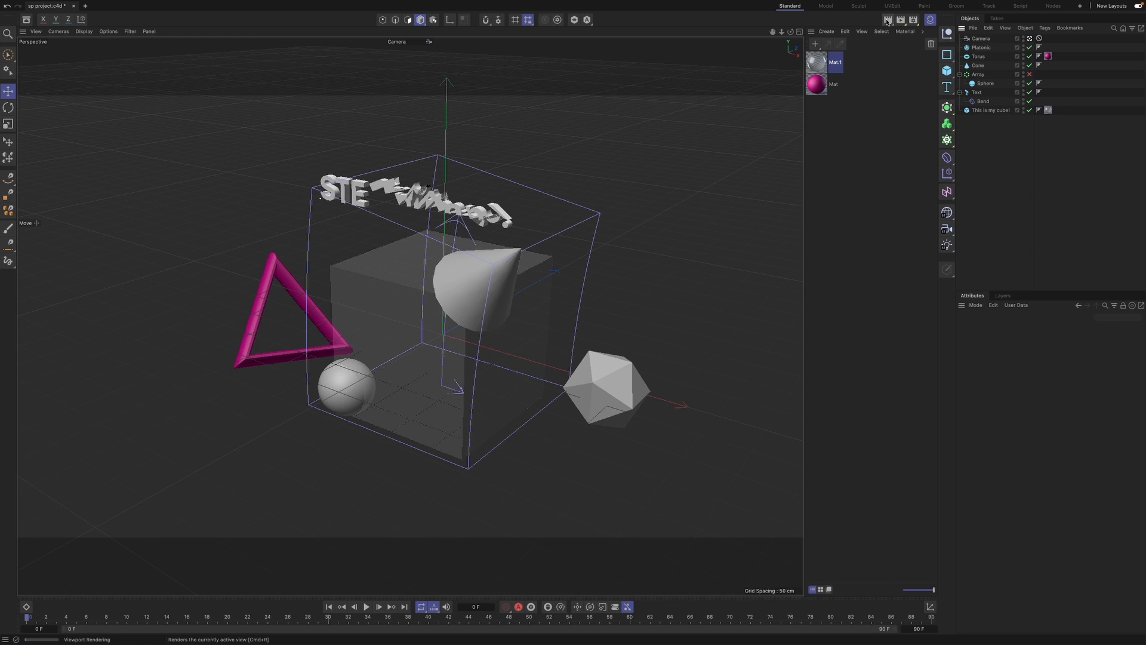
{"action": "left_click", "coordinate": [889, 21]}
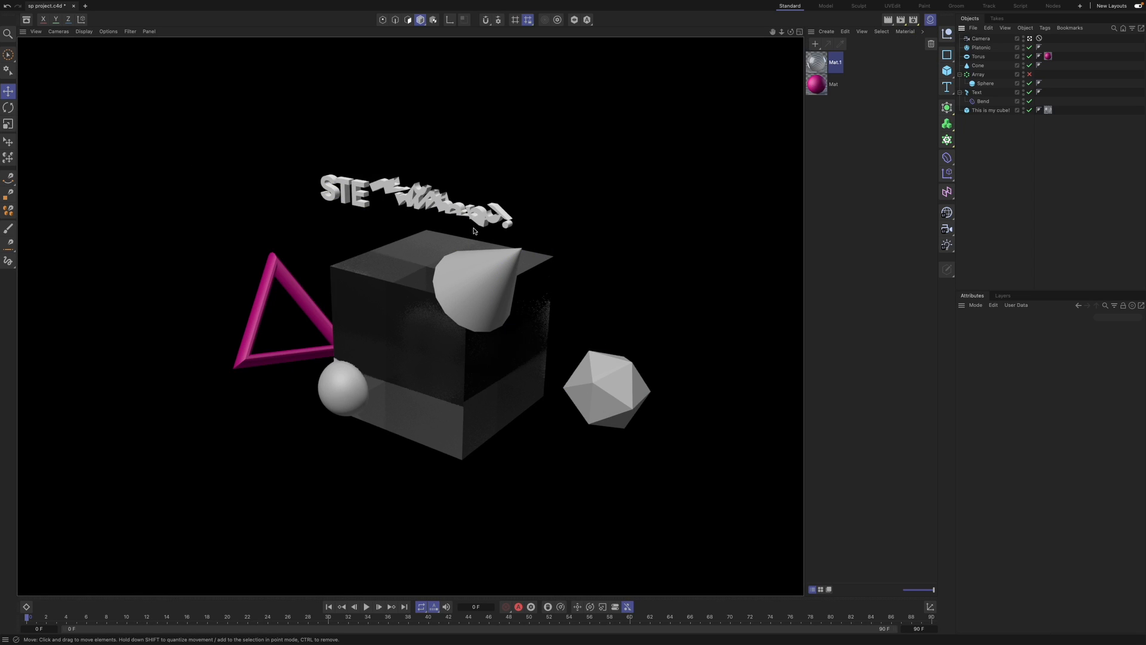
- Change the transparent material's reflectance type to Beckmann with 0 % roughness, 37 % reflection strength and 11 % specular strength, and render the view
{"action": "double_click", "coordinate": [816, 62]}
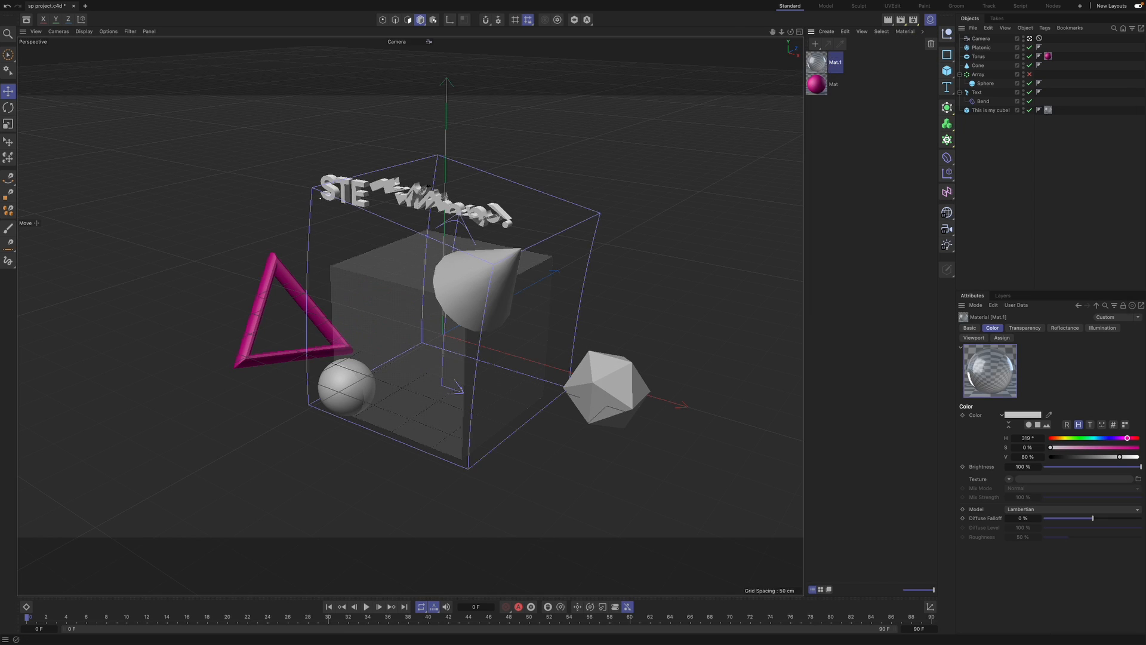
{"action": "left_click", "coordinate": [856, 186]}
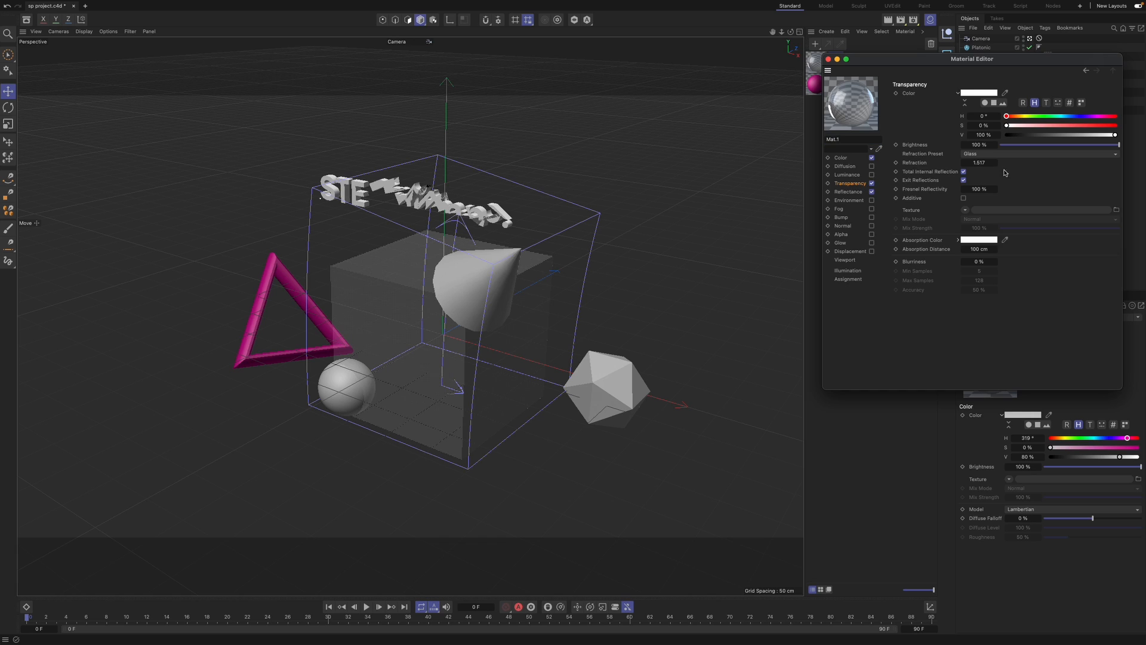
{"action": "left_click", "coordinate": [857, 192]}
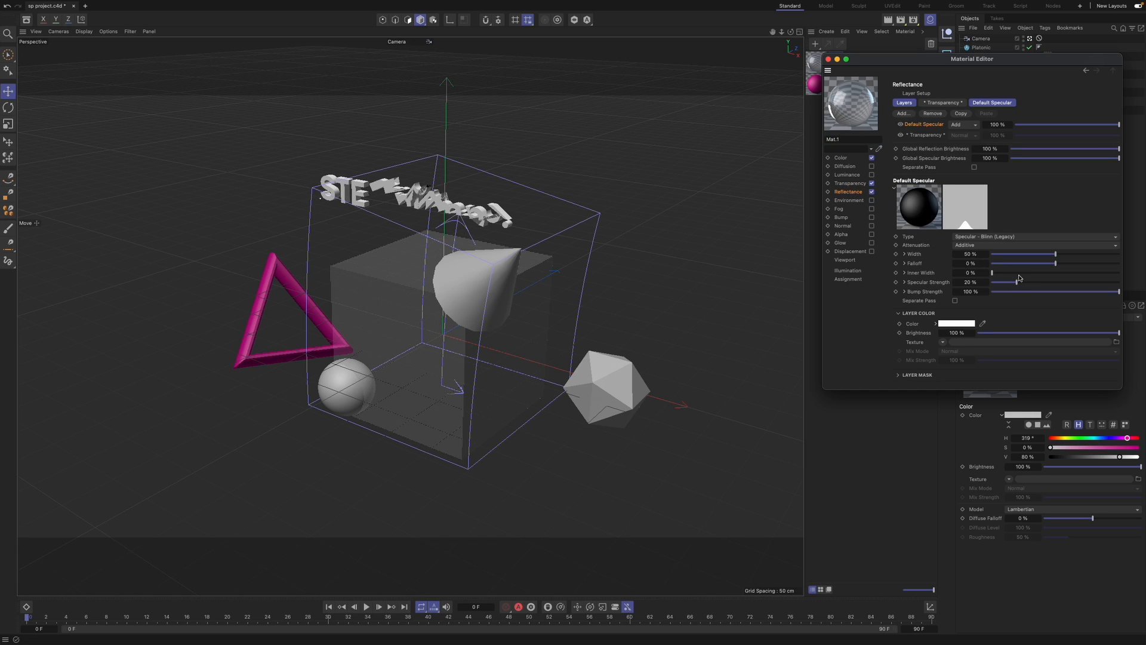
{"action": "left_click", "coordinate": [991, 238]}
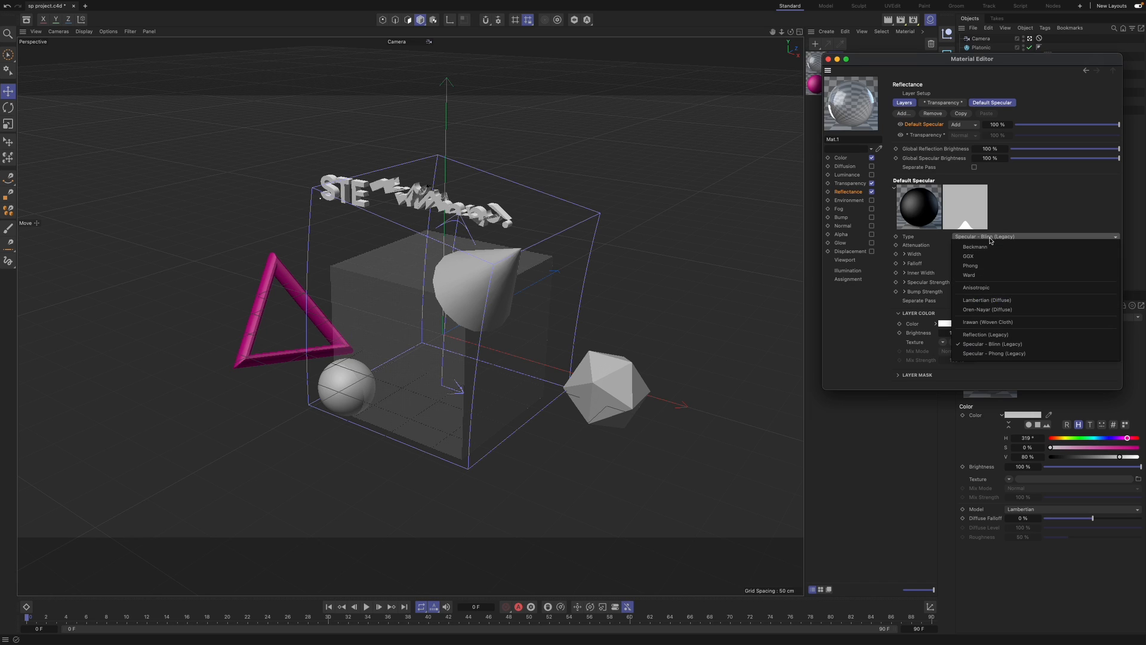
{"action": "left_click", "coordinate": [992, 243]}
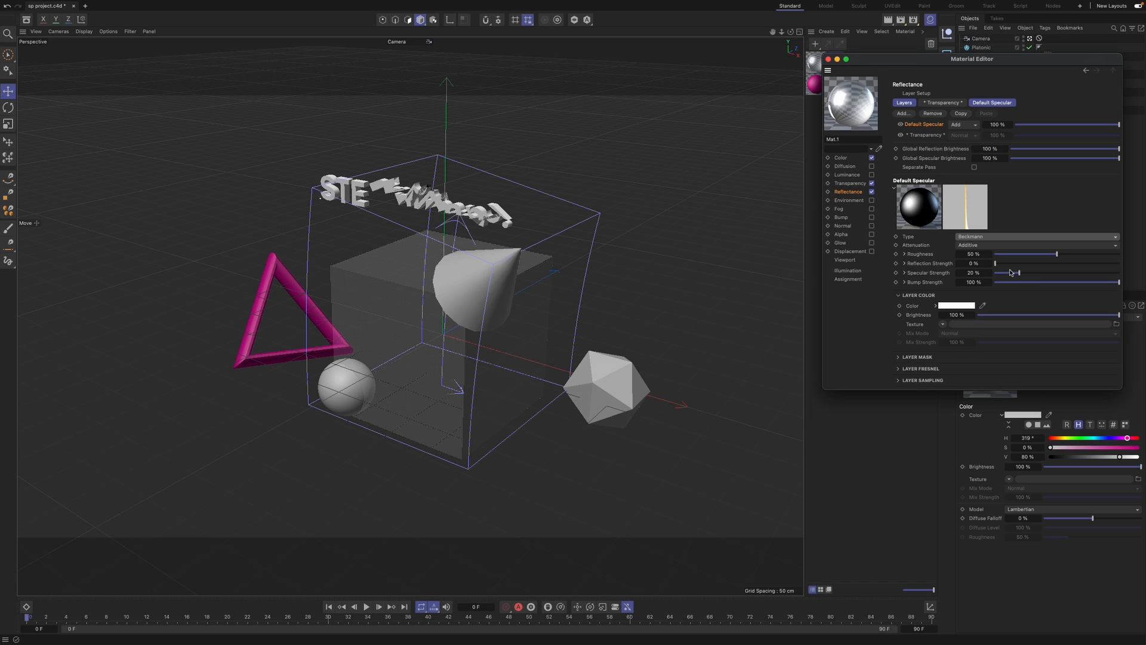
{"action": "mouse_move", "coordinate": [1007, 268]}
{"action": "left_mouse_down"}
{"action": "mouse_move", "coordinate": [1065, 264]}
{"action": "mouse_move", "coordinate": [1007, 273]}
{"action": "mouse_move", "coordinate": [995, 254]}
{"action": "left_mouse_up"}
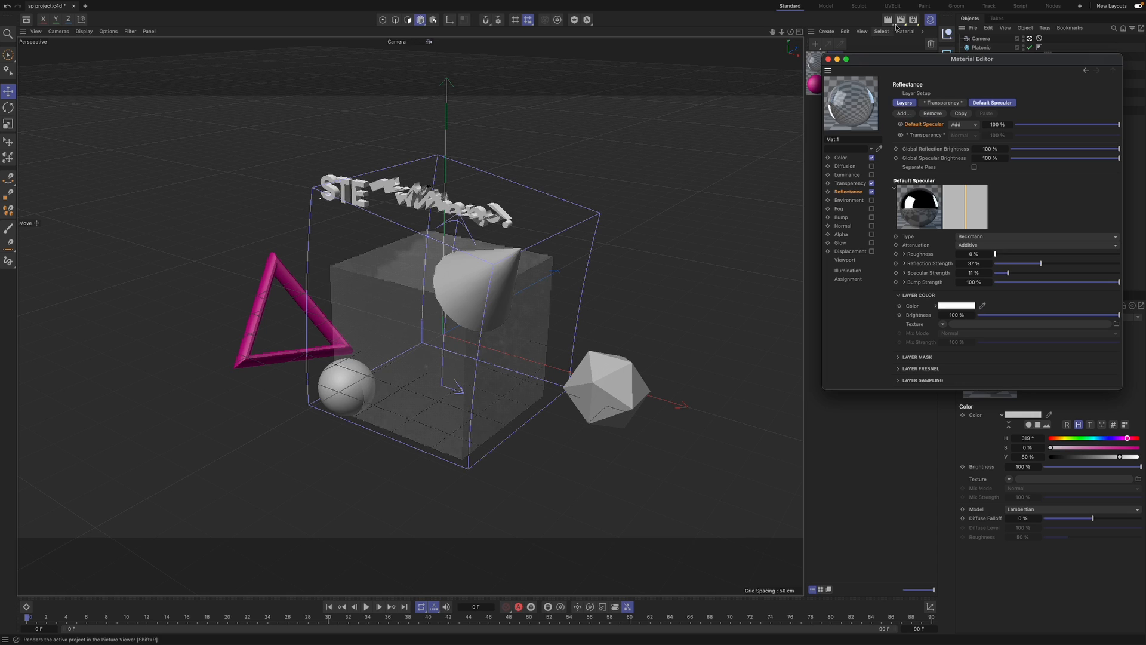
{"action": "left_click", "coordinate": [888, 22]}
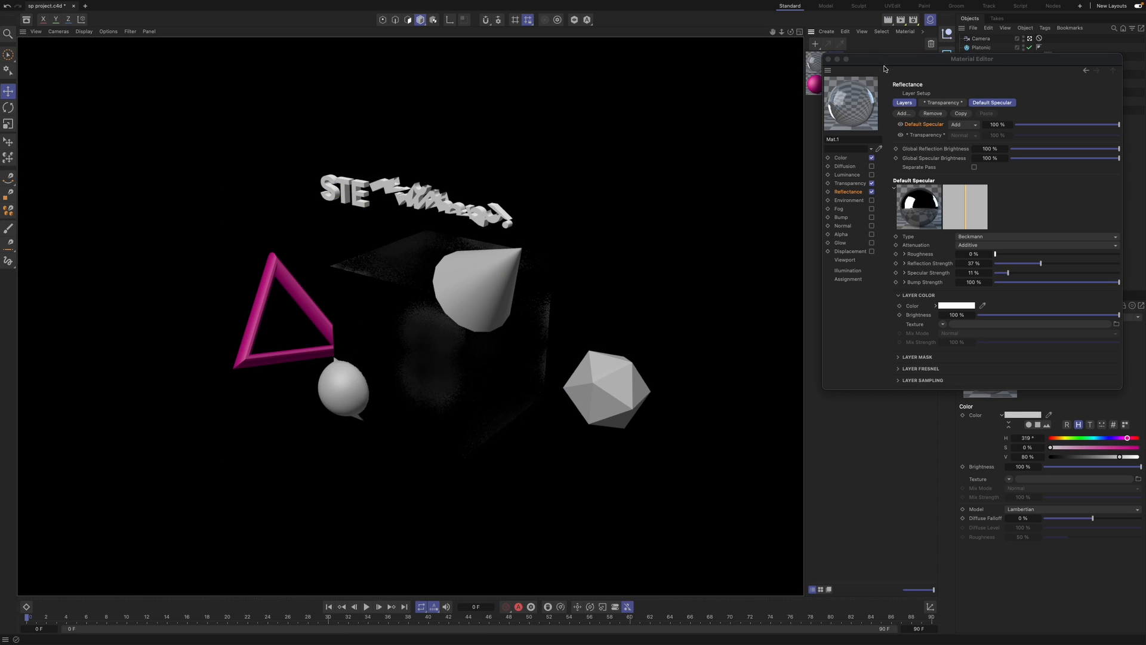
- Try a transparency brightness of 17 %, then 33 %, render the view, and check the refraction presets while keeping Glass
{"action": "left_click", "coordinate": [855, 183]}
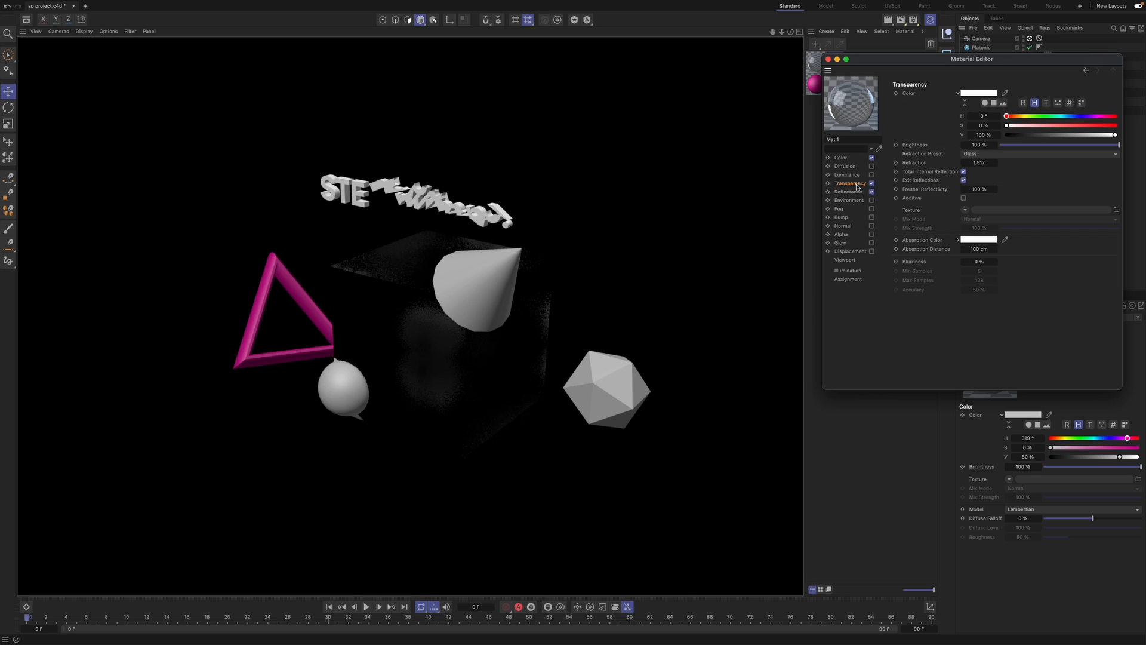
{"action": "left_click_drag", "start_coordinate": [1007, 145], "coordinate": [1020, 145]}
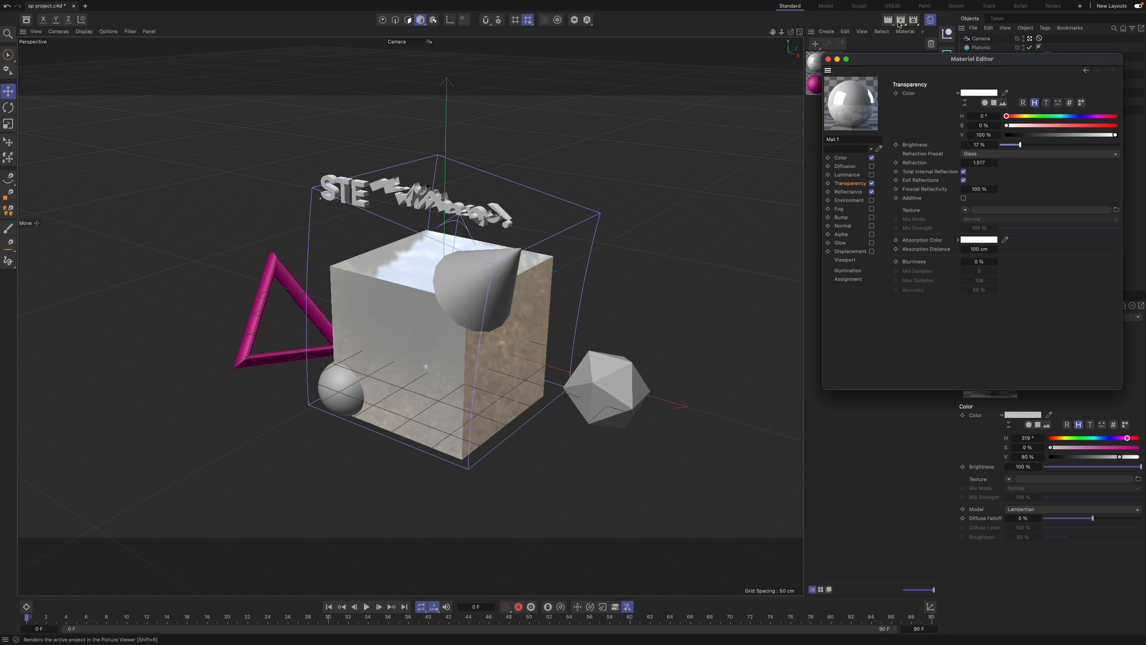
{"action": "left_click_drag", "start_coordinate": [1037, 147], "coordinate": [1039, 147]}
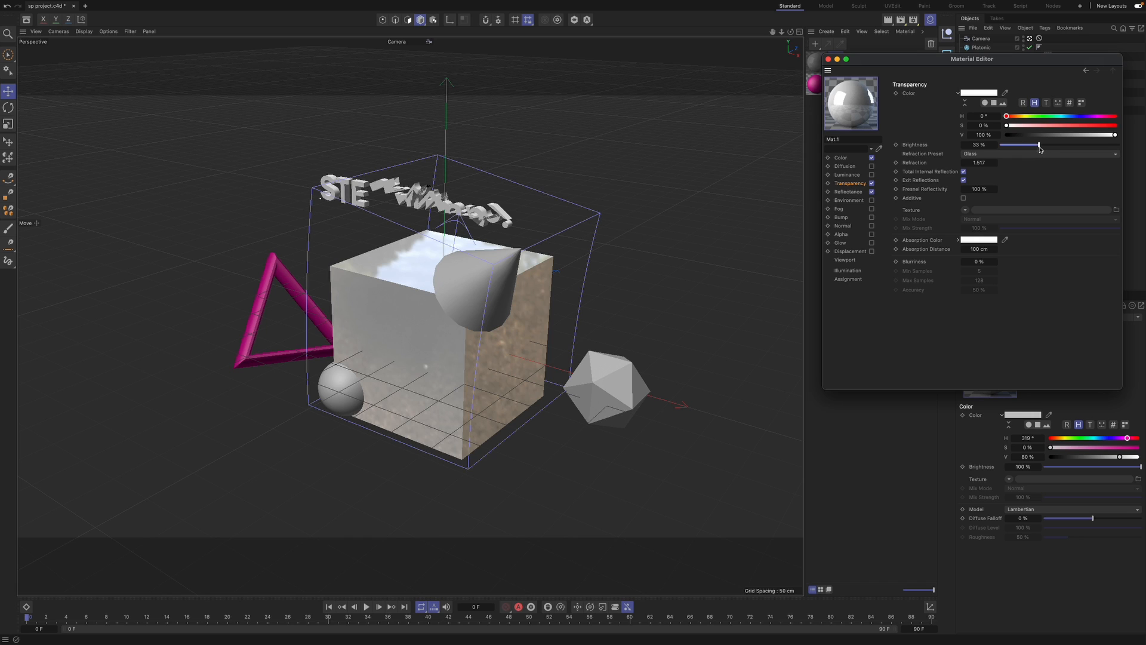
{"action": "left_click", "coordinate": [1040, 154]}
{"action": "left_click", "coordinate": [1035, 210]}
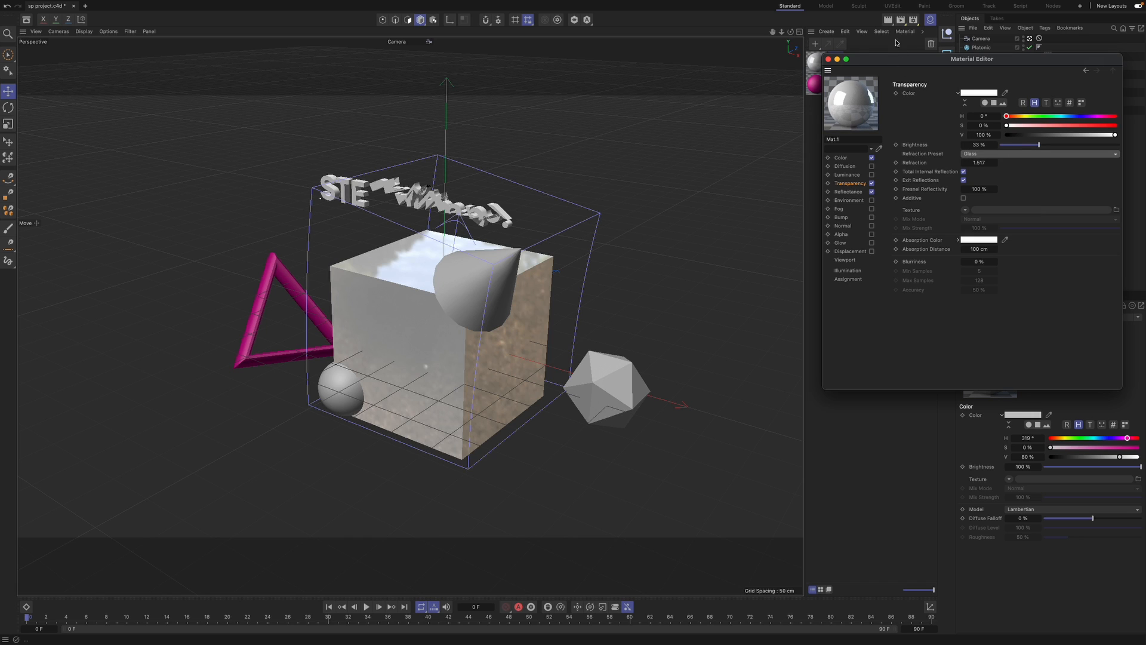
{"action": "left_click", "coordinate": [1039, 154]}
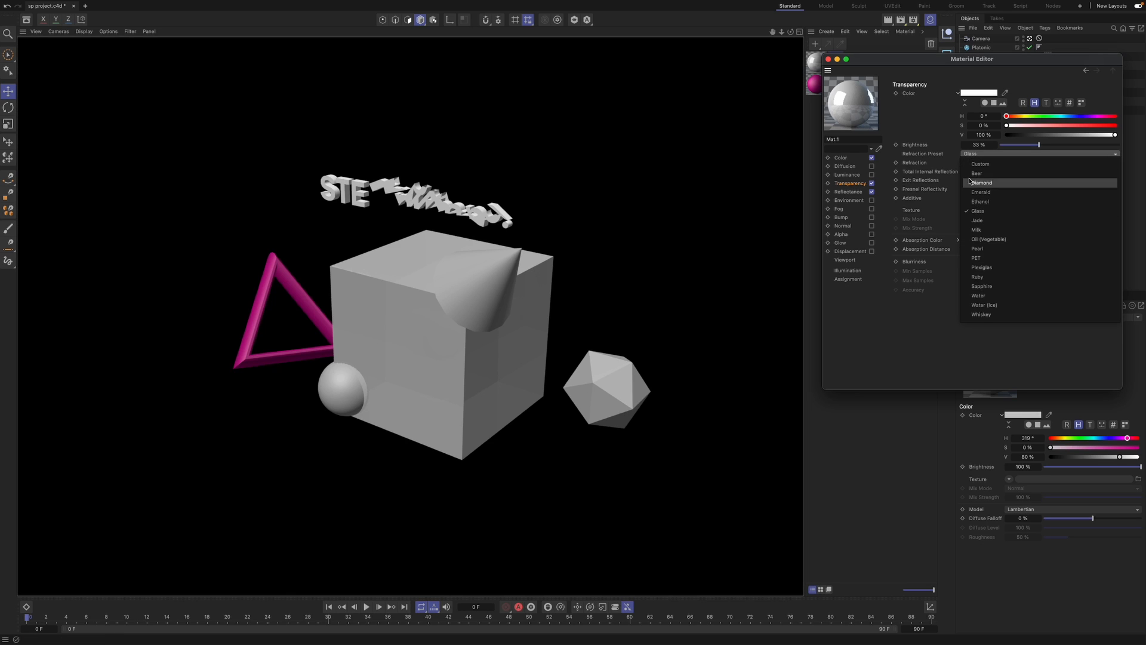
{"action": "left_click", "coordinate": [990, 155]}
- Try transparency brightness values of 83 % and 100 %, rendering the view to compare them
{"action": "left_click_drag", "start_coordinate": [1039, 145], "coordinate": [1099, 145]}
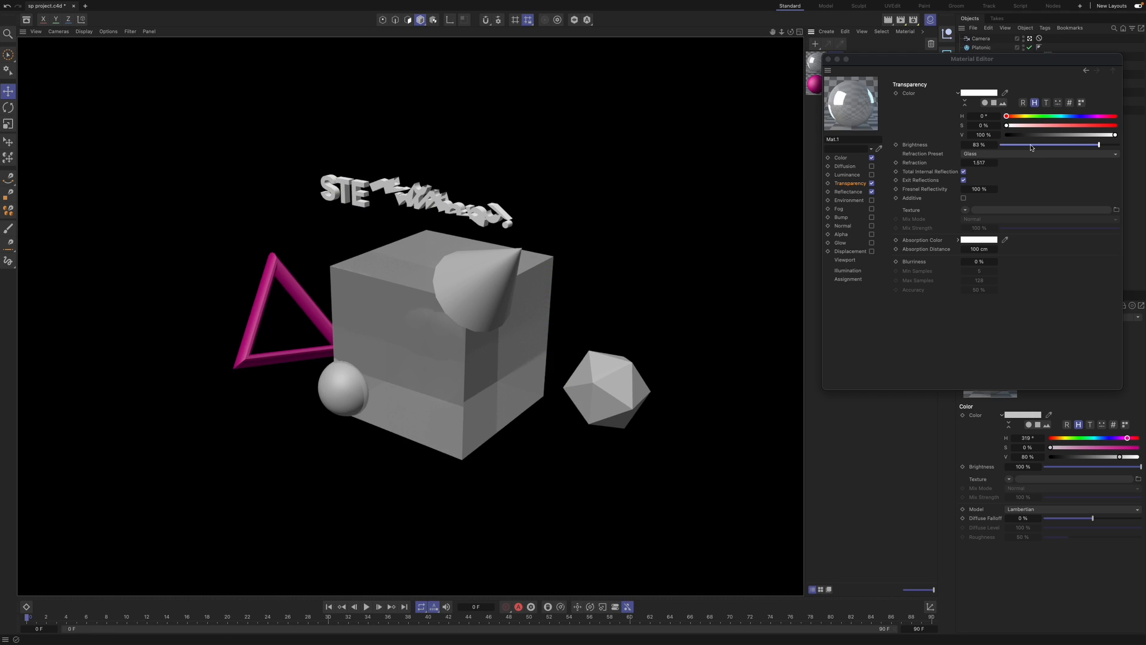
{"action": "left_click_drag", "start_coordinate": [1031, 146], "coordinate": [1120, 144]}
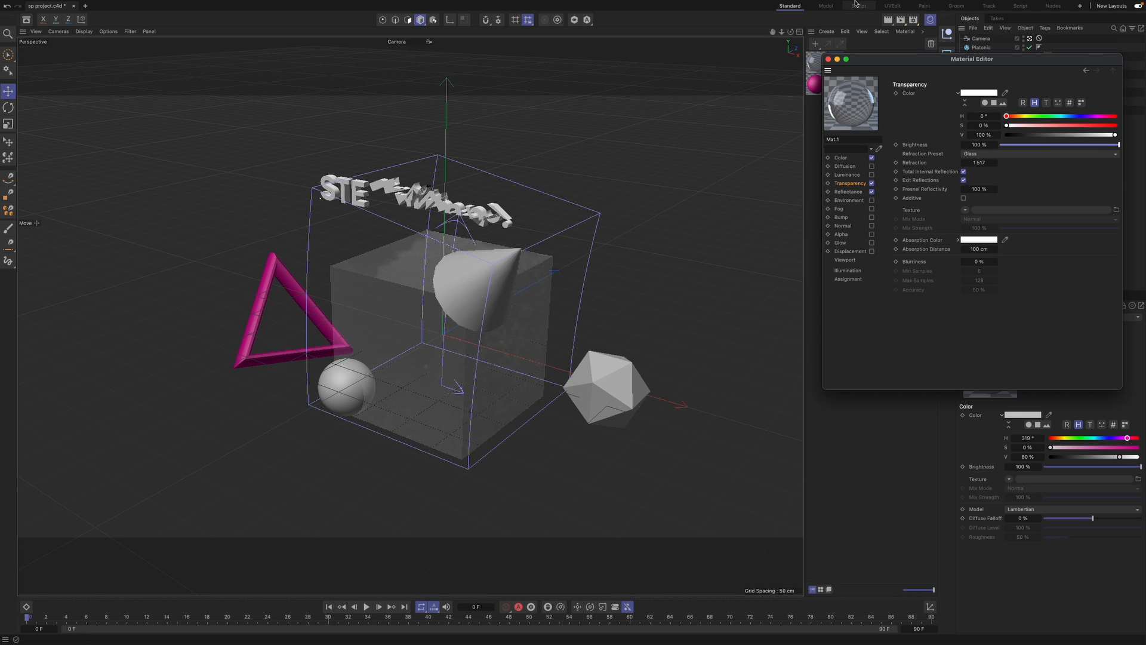
{"action": "left_click", "coordinate": [889, 20]}
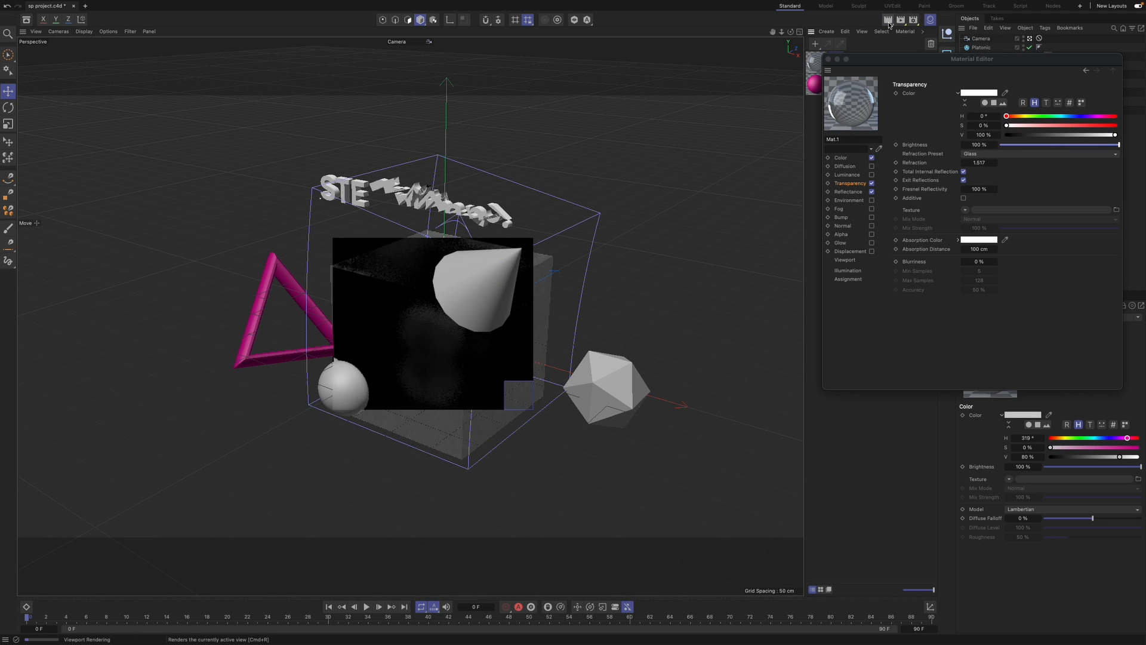
- Show all four views, move the torus toward the cube in the Top view, and render that view
{"action": "middle_click", "coordinate": [599, 240]}
{"action": "left_click", "coordinate": [512, 187]}
{"action": "left_click_drag", "start_coordinate": [500, 177], "coordinate": [559, 178]}
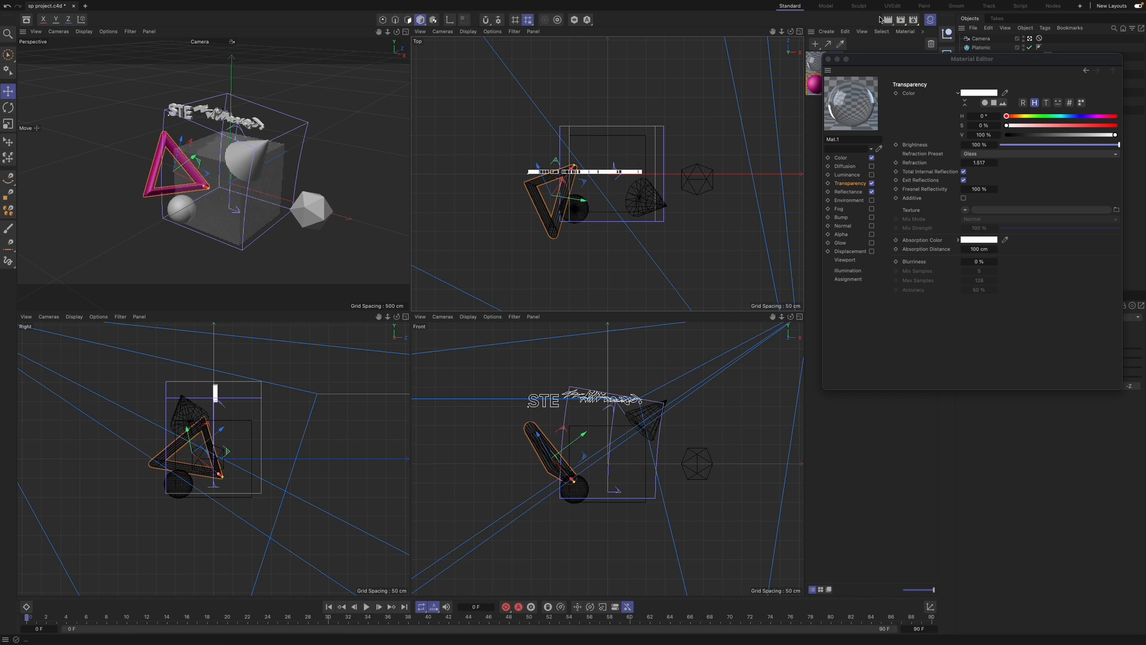
{"action": "key", "text": "ctrl+r"}
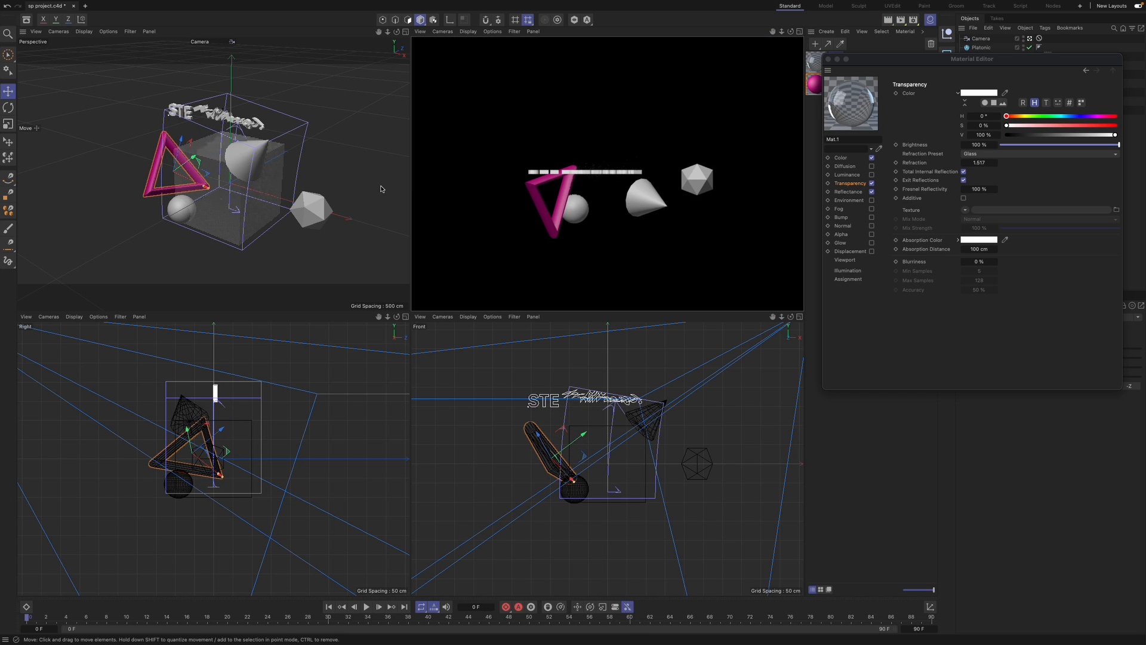
- Return to the full camera view, render it, set the transparency brightness to 39 %, and render again
{"action": "middle_click", "coordinate": [382, 189]}
{"action": "key", "text": "ctrl+r"}
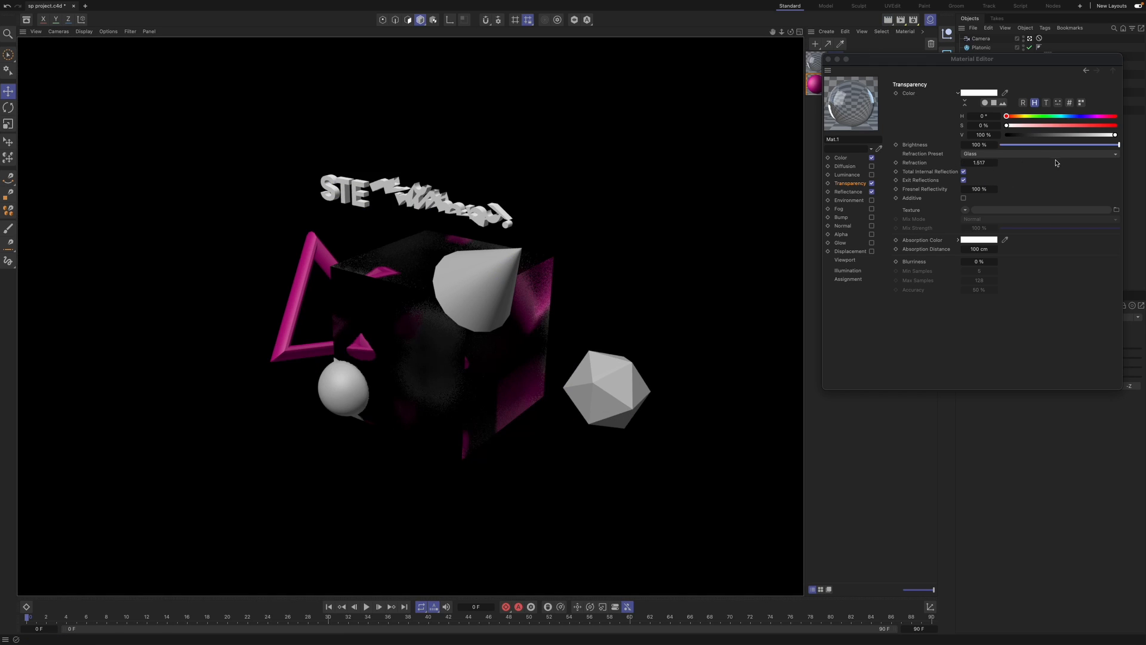
{"action": "left_click_drag", "start_coordinate": [1072, 148], "coordinate": [1046, 145]}
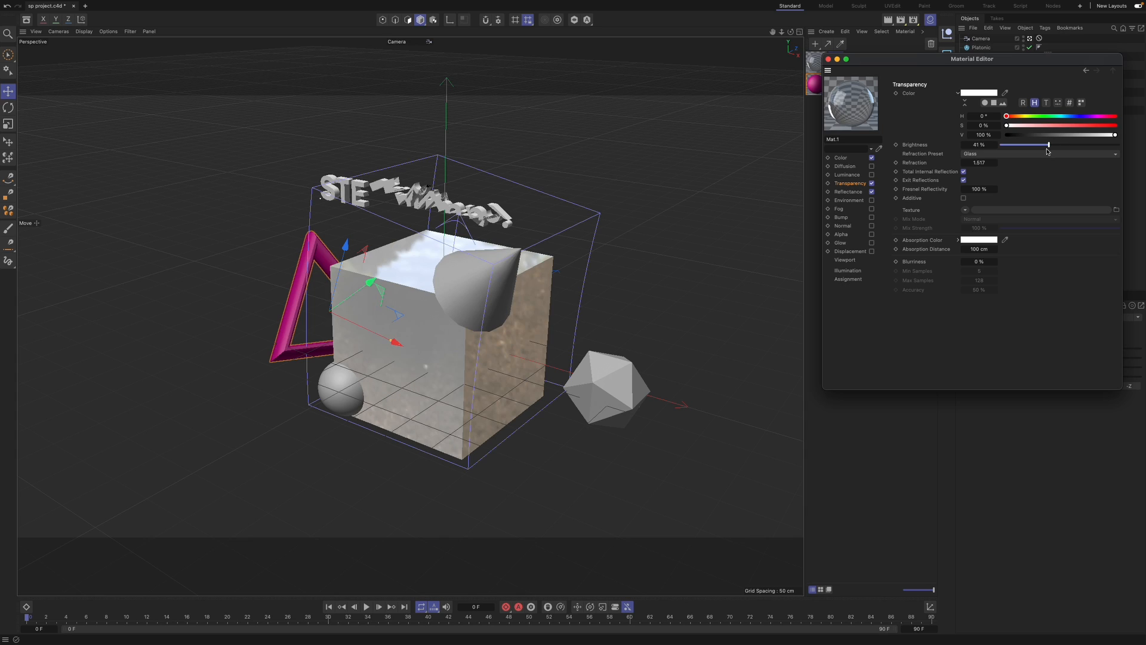
{"action": "left_click", "coordinate": [888, 22]}
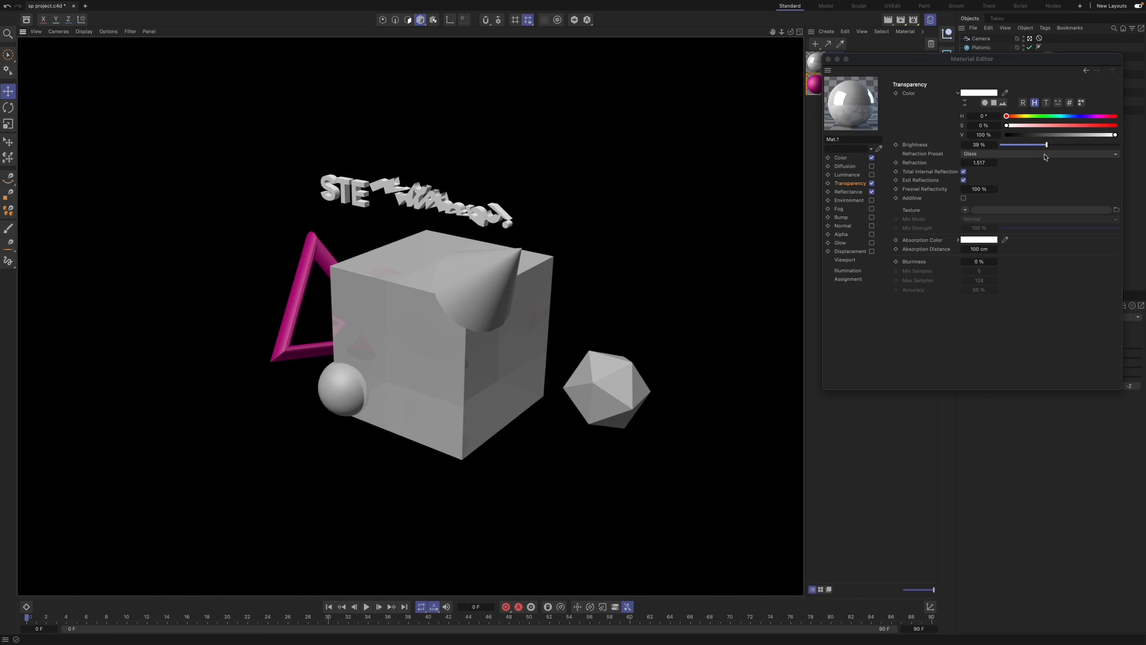
- Raise the transparency brightness of the cube's material in stages to 100%, rendering the view after each change
{"action": "left_click", "coordinate": [1058, 145]}
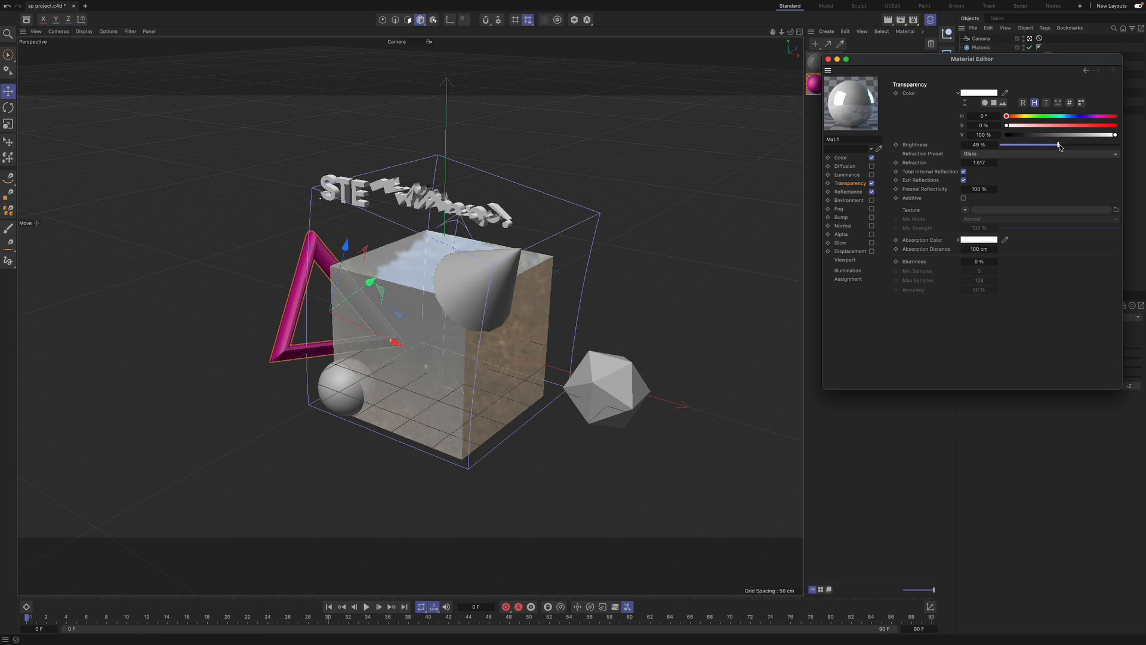
{"action": "left_click", "coordinate": [892, 22]}
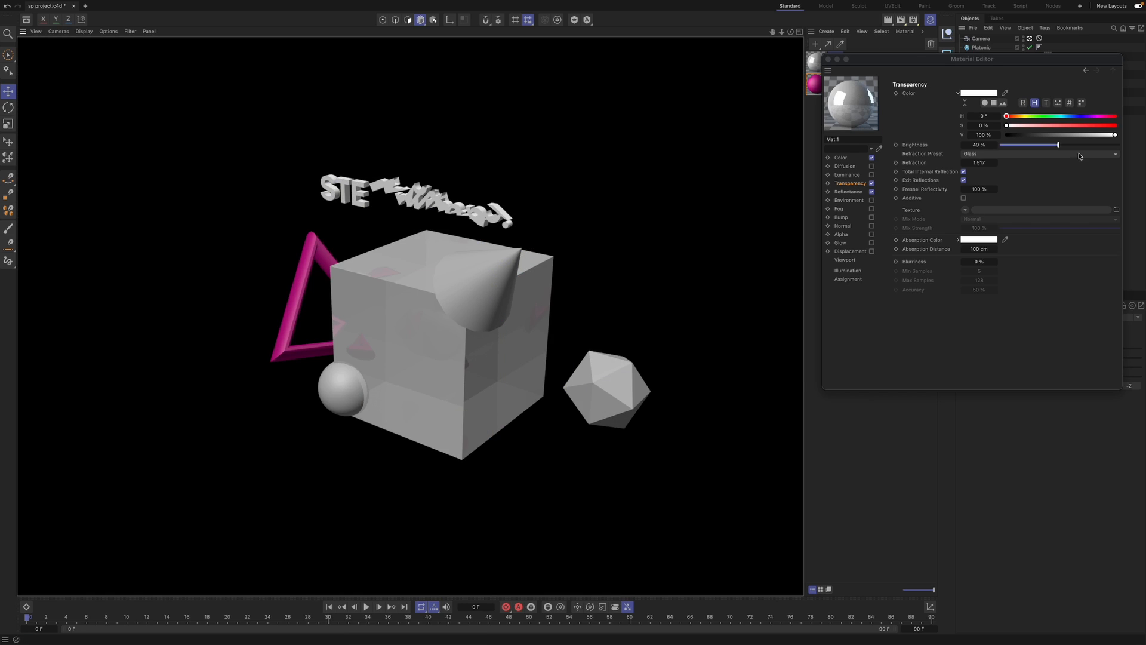
{"action": "left_click", "coordinate": [1079, 144]}
{"action": "left_click", "coordinate": [889, 21]}
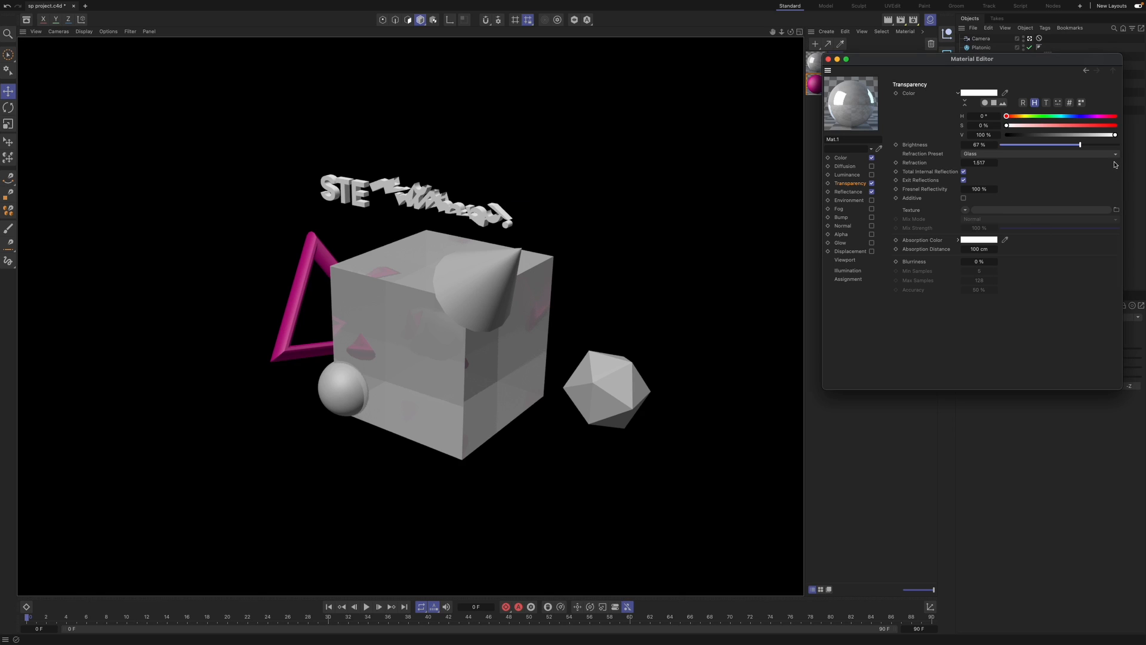
{"action": "left_click_drag", "start_coordinate": [1080, 144], "coordinate": [1119, 144]}
{"action": "left_click", "coordinate": [888, 21]}
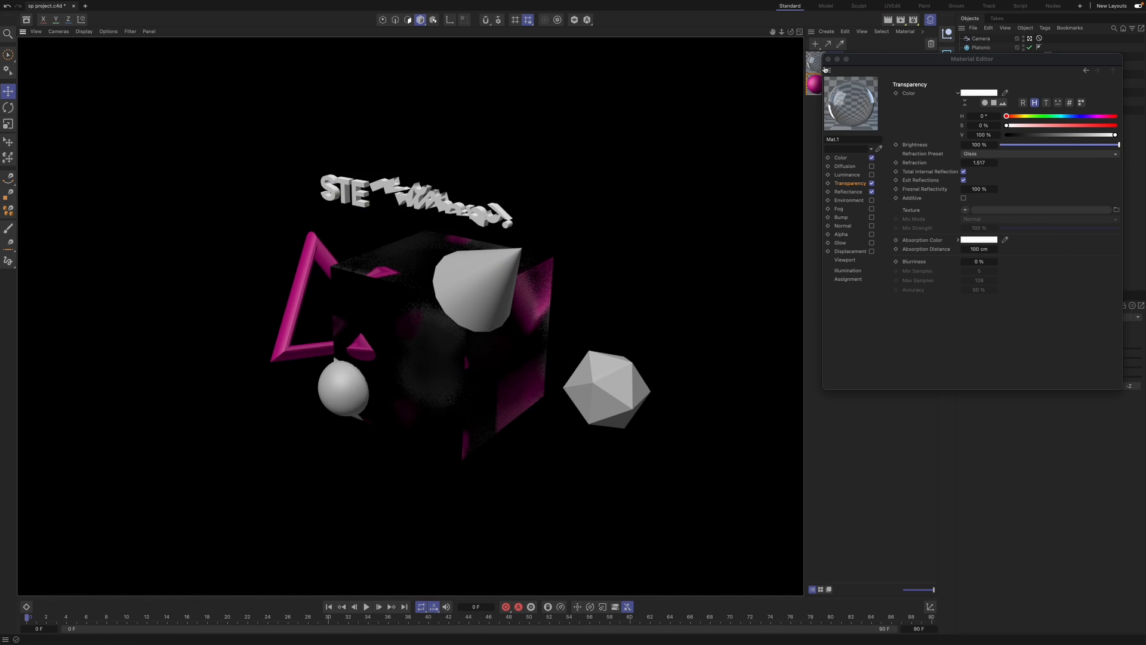
{"action": "left_click", "coordinate": [828, 59]}
- Set the torus material's default specular reflectance to type Beckmann with Metal attenuation
{"action": "double_click", "coordinate": [814, 85]}
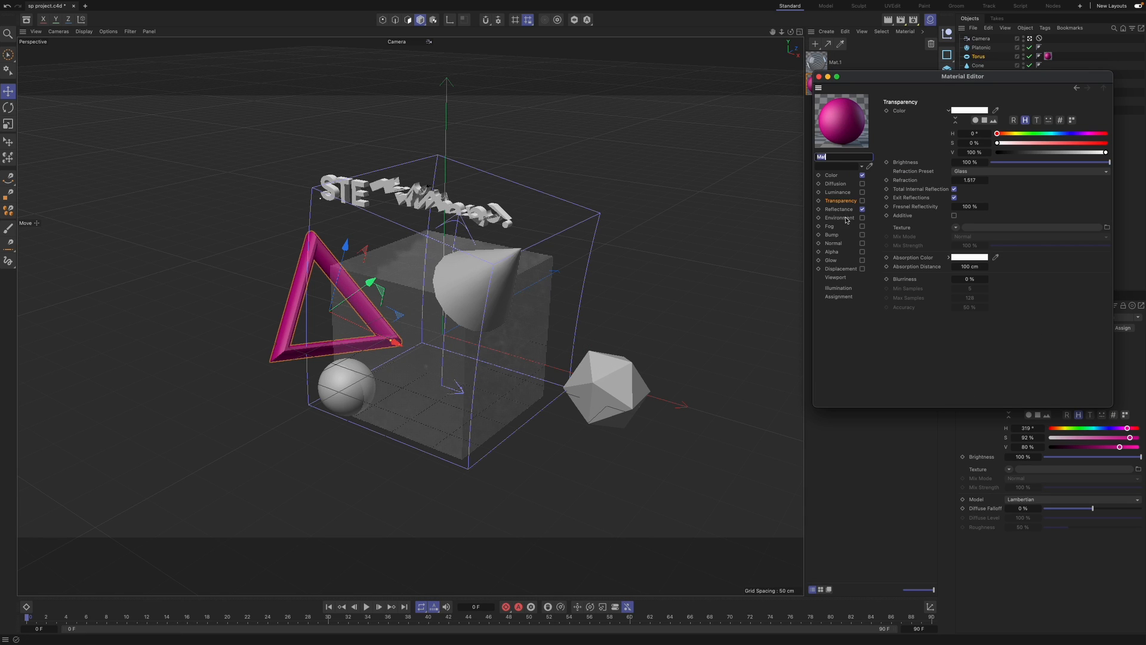
{"action": "left_click", "coordinate": [839, 210]}
{"action": "left_click", "coordinate": [1025, 245]}
{"action": "left_click", "coordinate": [1012, 254]}
{"action": "left_click", "coordinate": [1013, 252]}
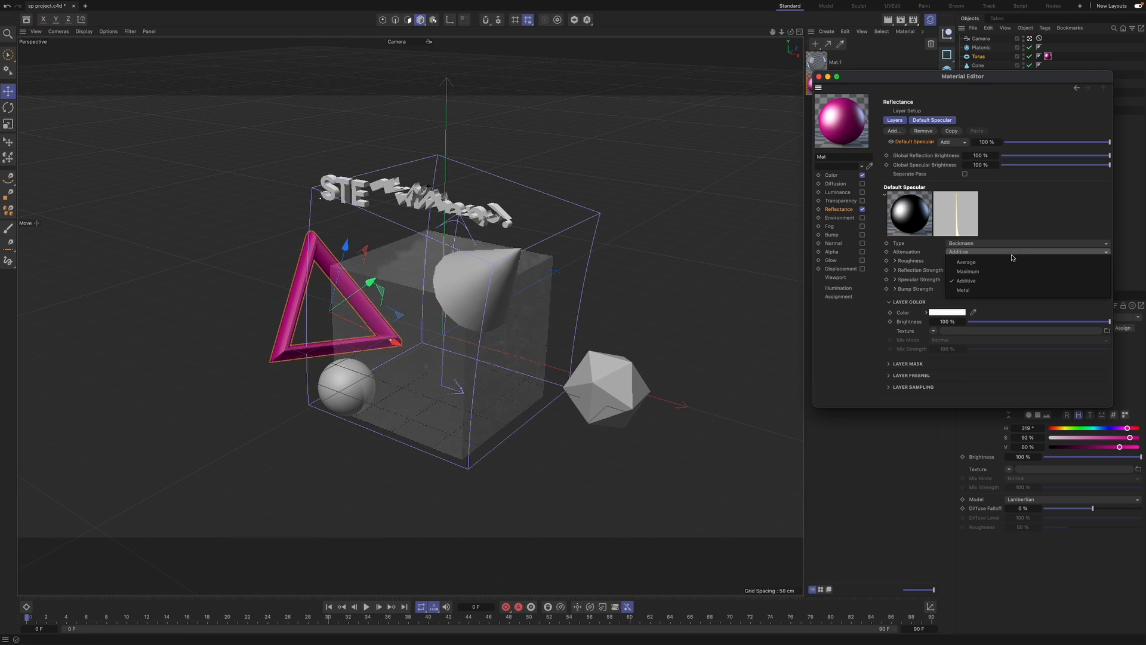
{"action": "left_click", "coordinate": [1010, 292]}
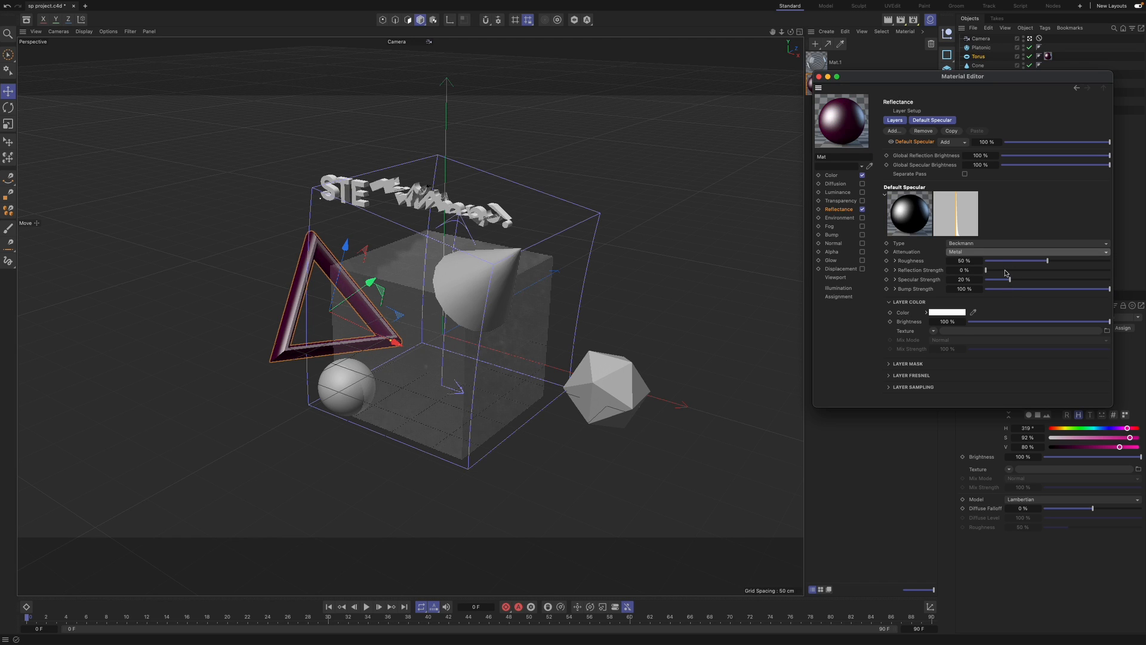
- Try 98% reflection strength with roughness, specular and bump strength at 0% on the torus material, and render the view
{"action": "left_click_drag", "start_coordinate": [1006, 271], "coordinate": [985, 289]}
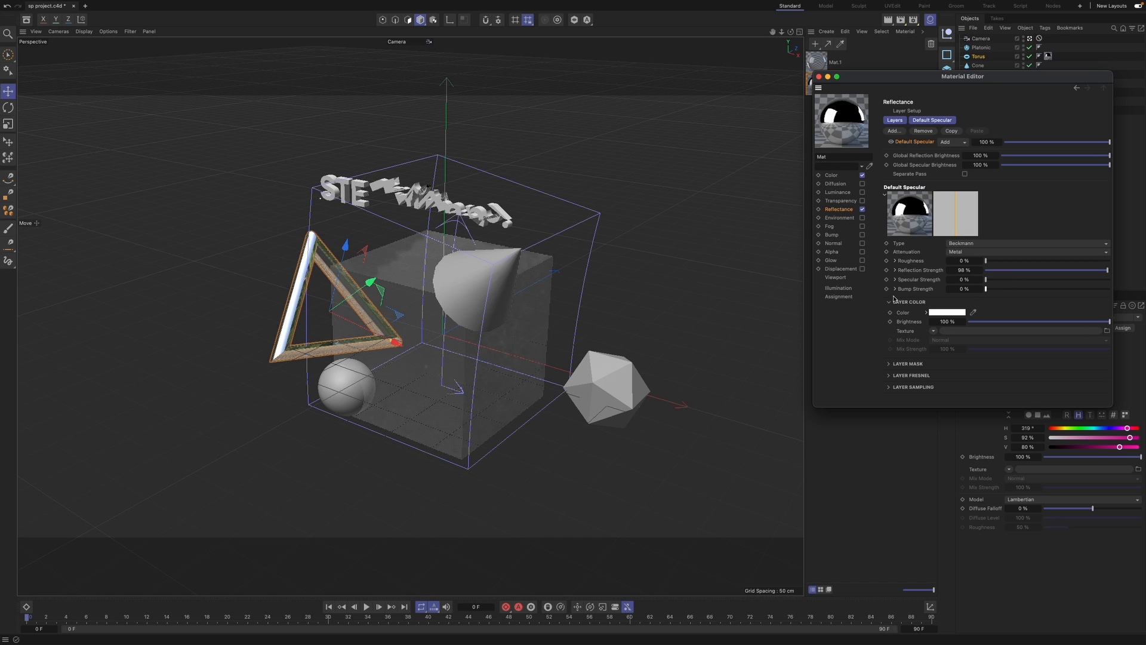
{"action": "left_click", "coordinate": [891, 22]}
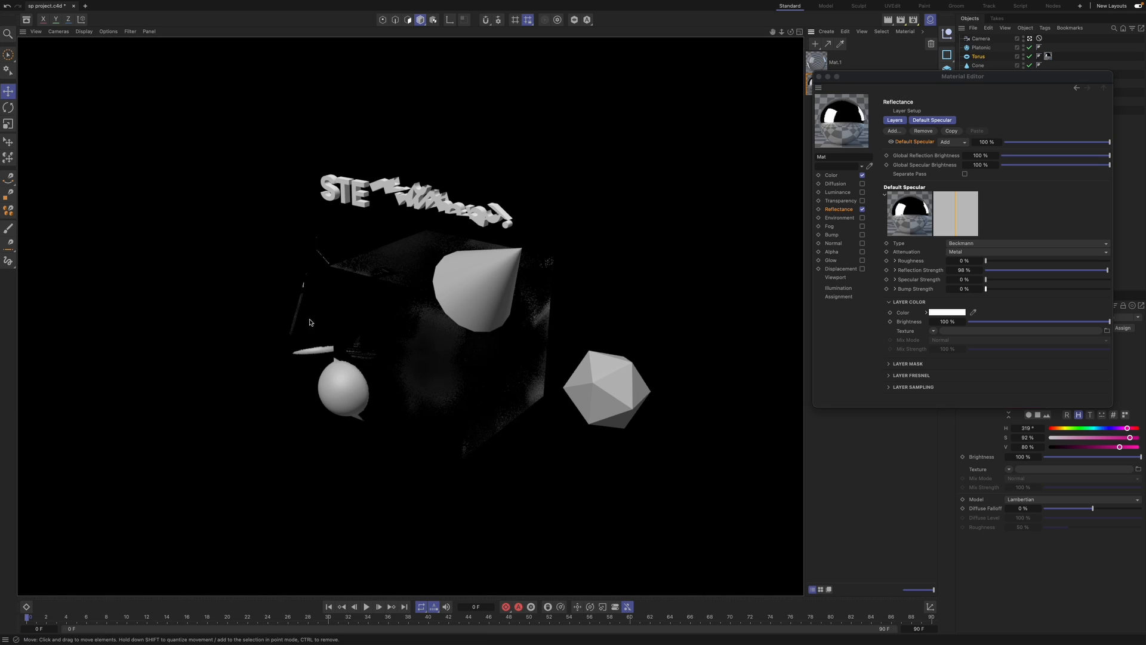
{"action": "left_click", "coordinate": [716, 185]}
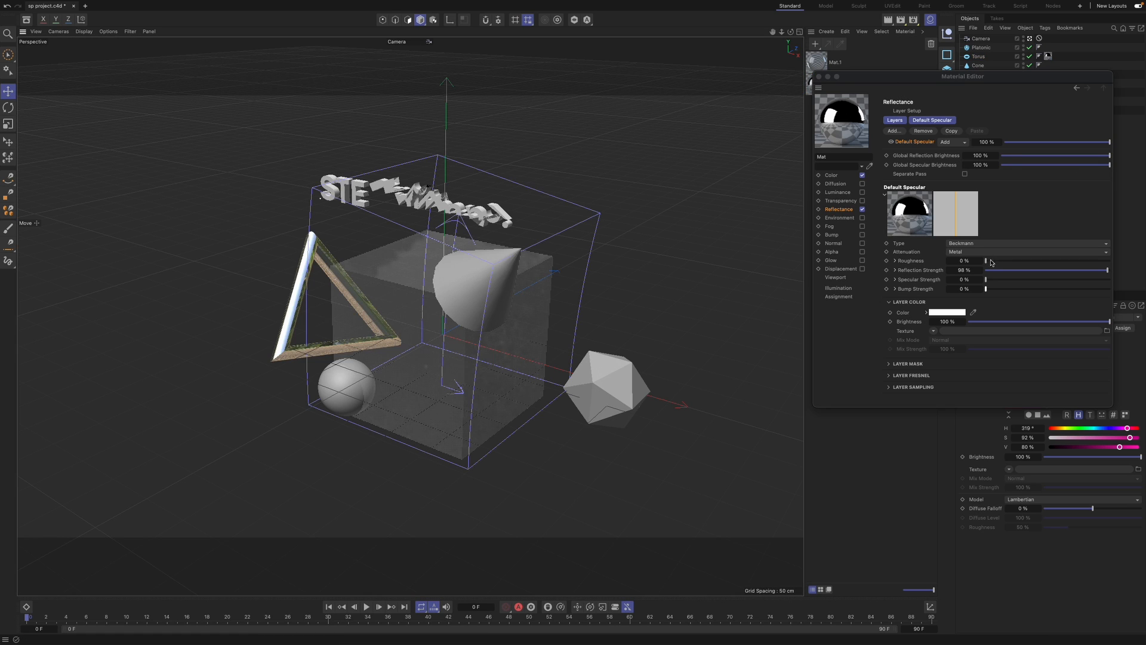
- Set the torus material's roughness to 86%, reflection strength to 96%, specular strength to 77% and bump strength to 9%
{"action": "left_click", "coordinate": [832, 175]}
{"action": "left_click", "coordinate": [839, 209]}
{"action": "left_click_drag", "start_coordinate": [1022, 261], "coordinate": [995, 292]}
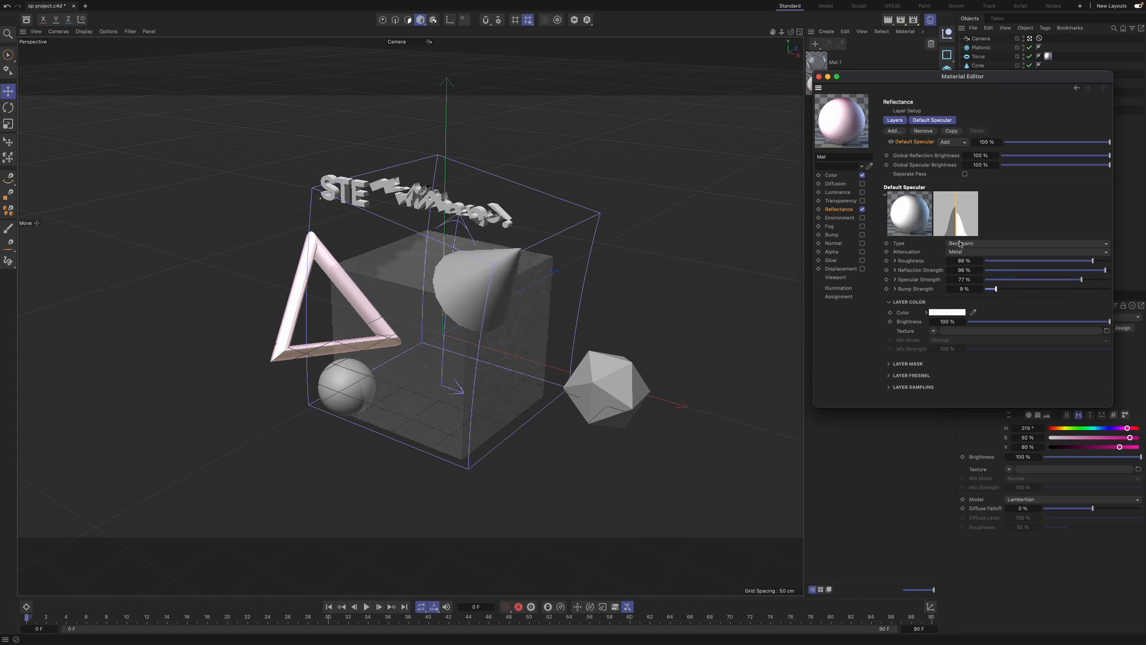
- Change the torus material's reflectance layer color to bright magenta by lowering its green value
{"action": "left_click", "coordinate": [942, 313]}
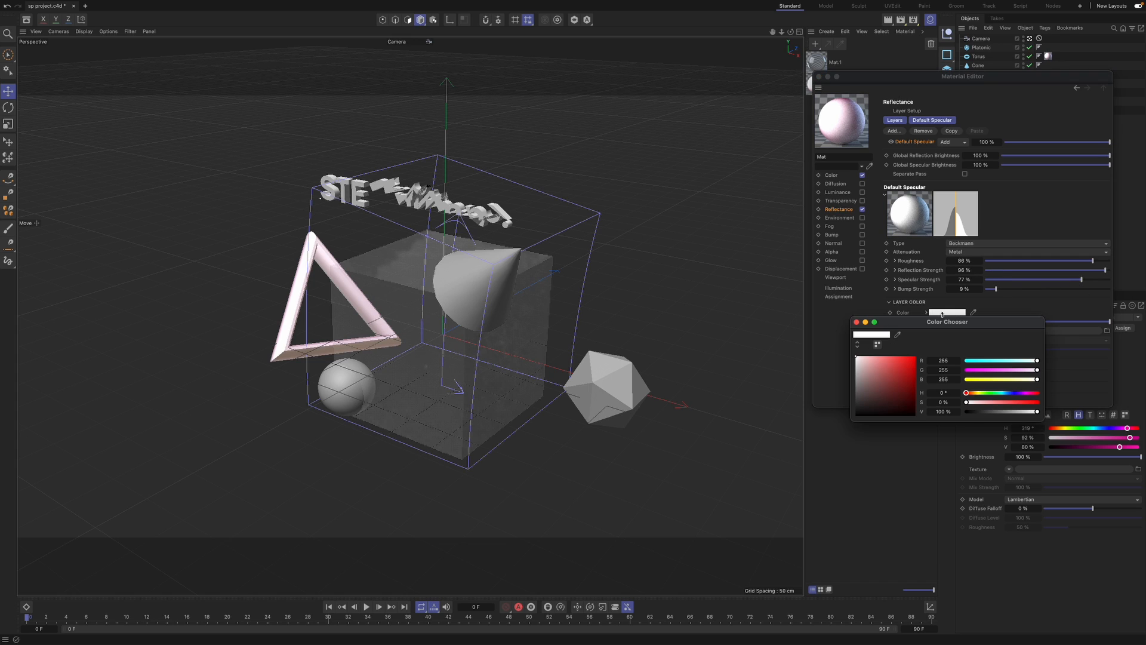
{"action": "left_click", "coordinate": [983, 370]}
{"action": "left_click", "coordinate": [856, 321]}
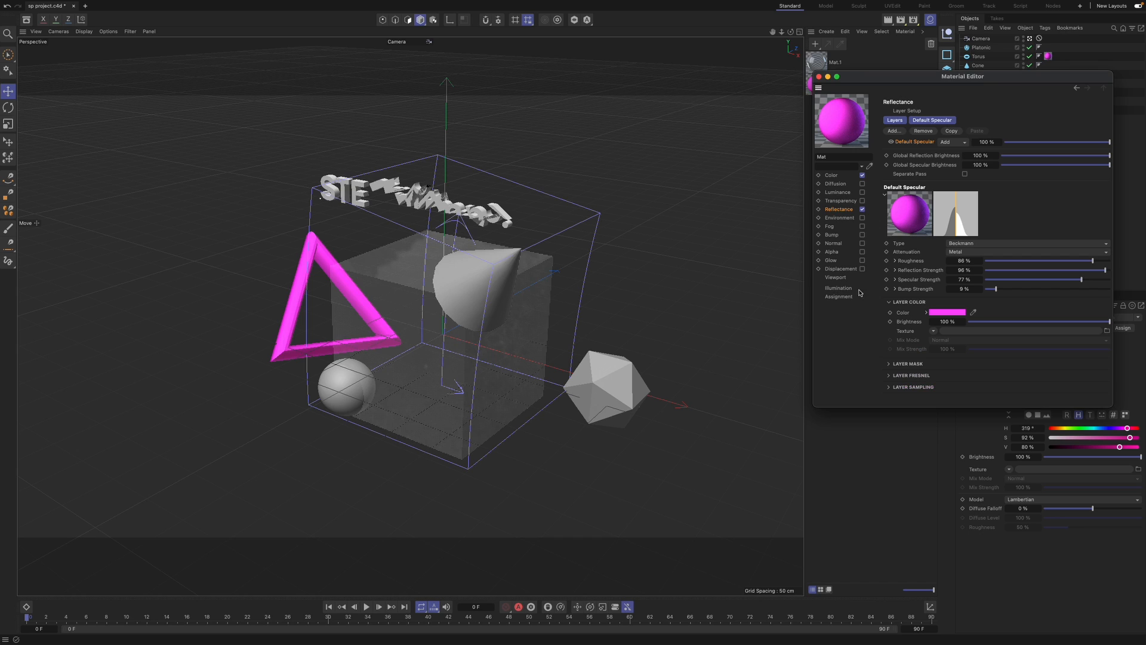
- Disable the torus material's Color channel and render the view to check its metallic look
{"action": "left_click", "coordinate": [861, 175]}
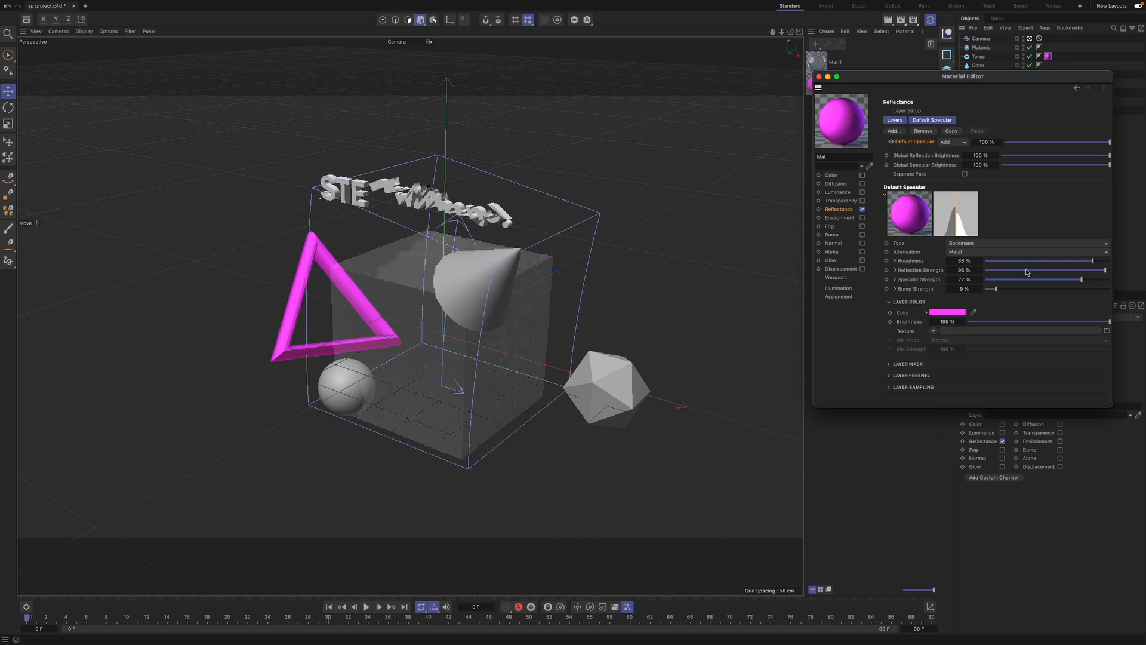
{"action": "left_click", "coordinate": [885, 22]}
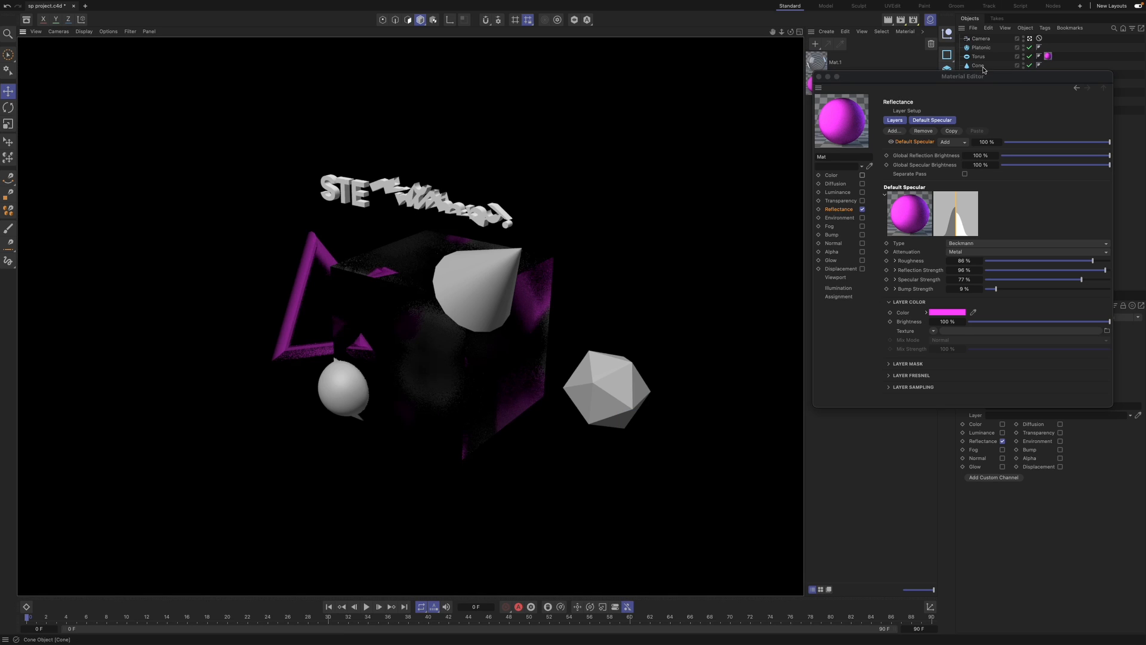
{"action": "left_click", "coordinate": [819, 77]}
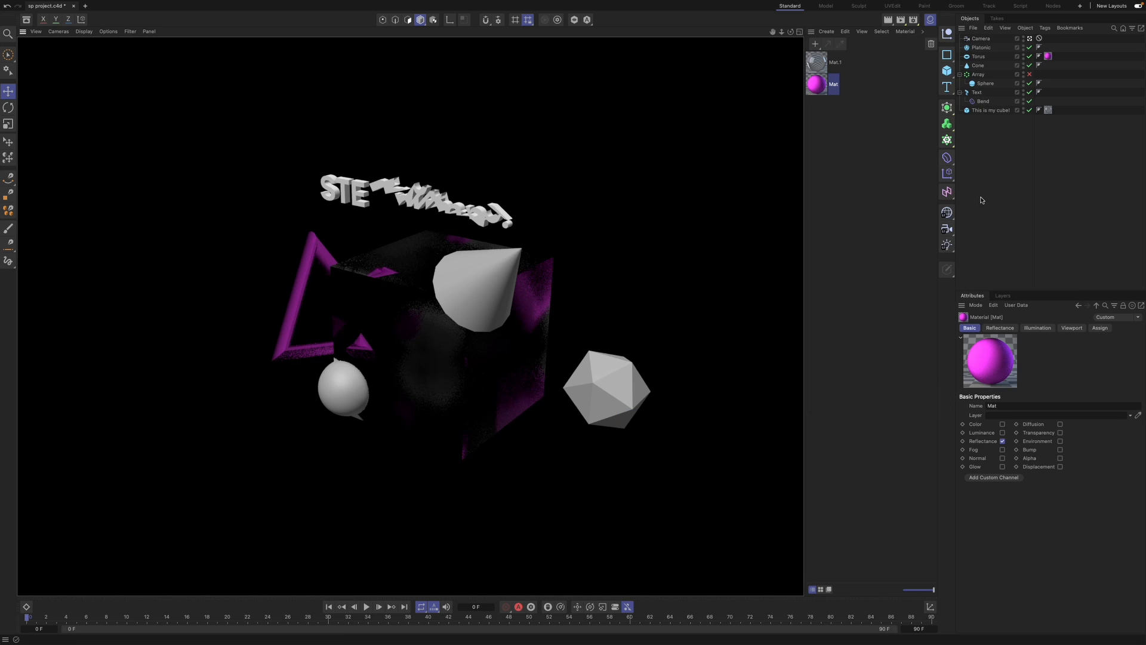
- Create a new material and assign it to the sphere
{"action": "left_click", "coordinate": [985, 83]}
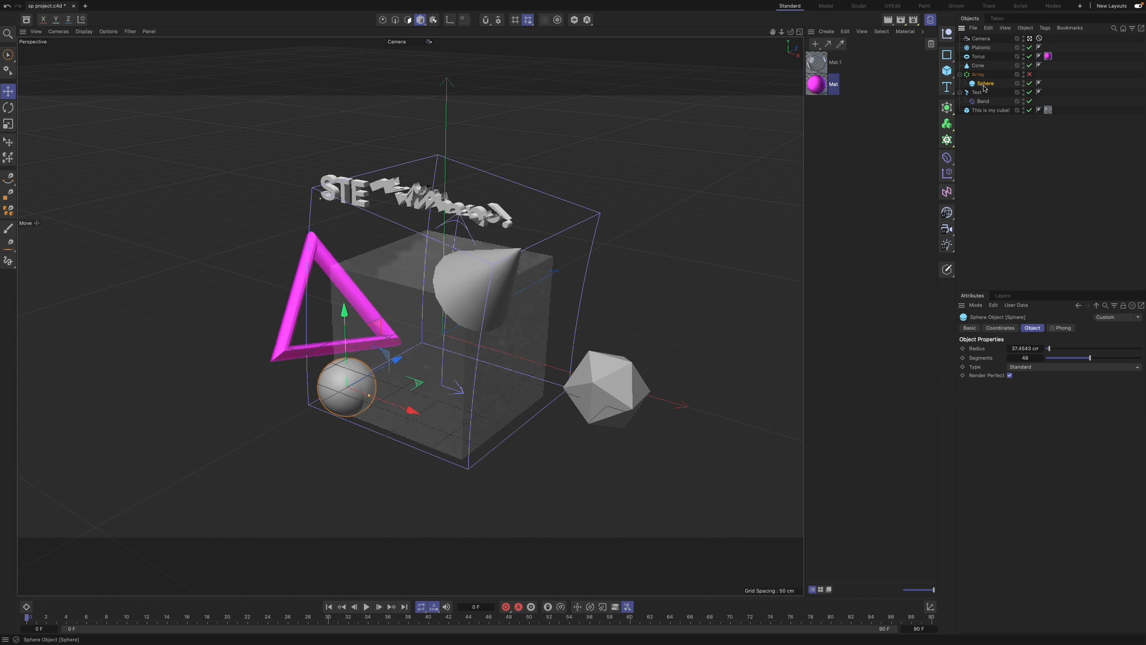
{"action": "left_click", "coordinate": [815, 45]}
{"action": "left_click", "coordinate": [864, 92]}
{"action": "left_click_drag", "start_coordinate": [816, 62], "coordinate": [979, 86]}
- Enable the Luminance and Glow channels and disable Color in the sphere's material, keeping Reflectance enabled
{"action": "double_click", "coordinate": [827, 62]}
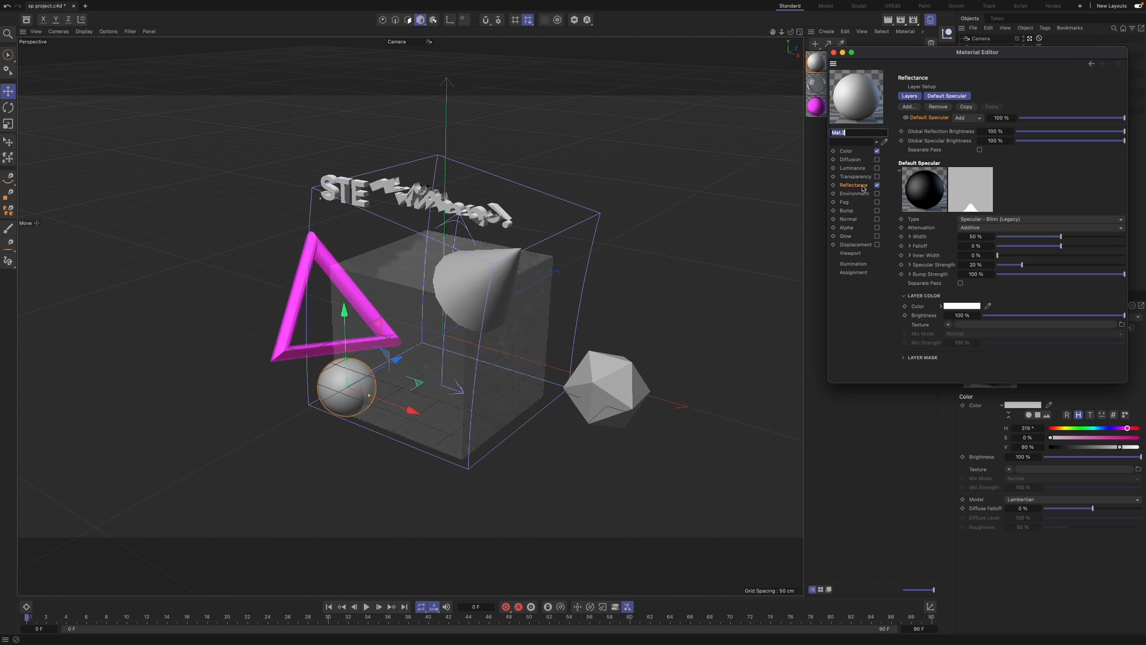
{"action": "left_click", "coordinate": [876, 167]}
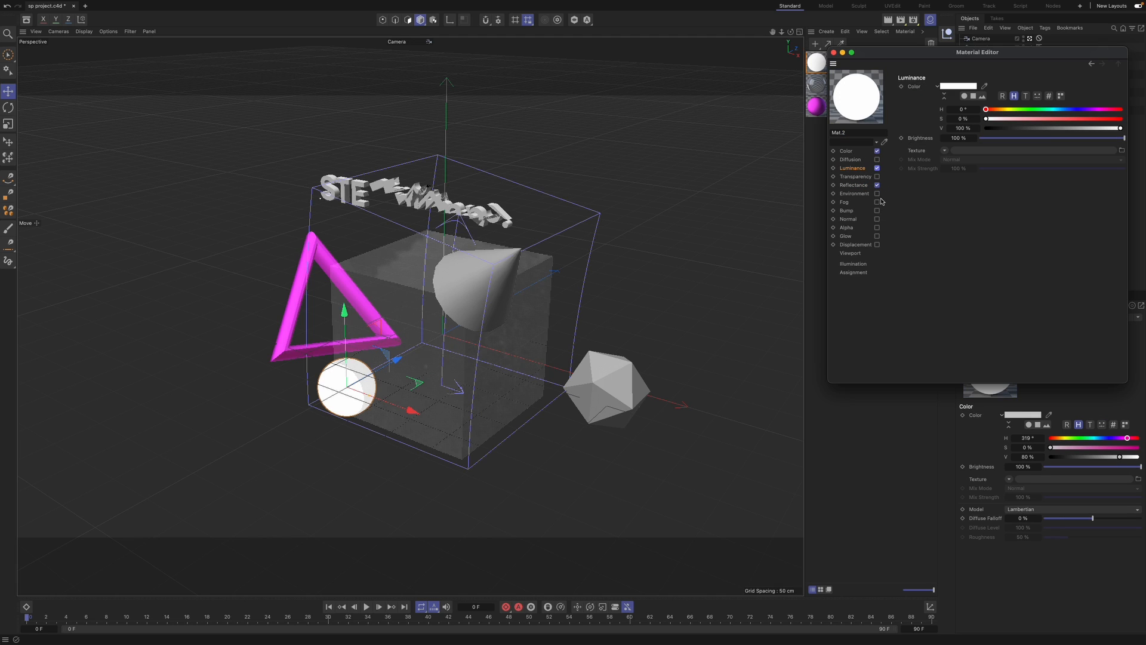
{"action": "left_click", "coordinate": [877, 185]}
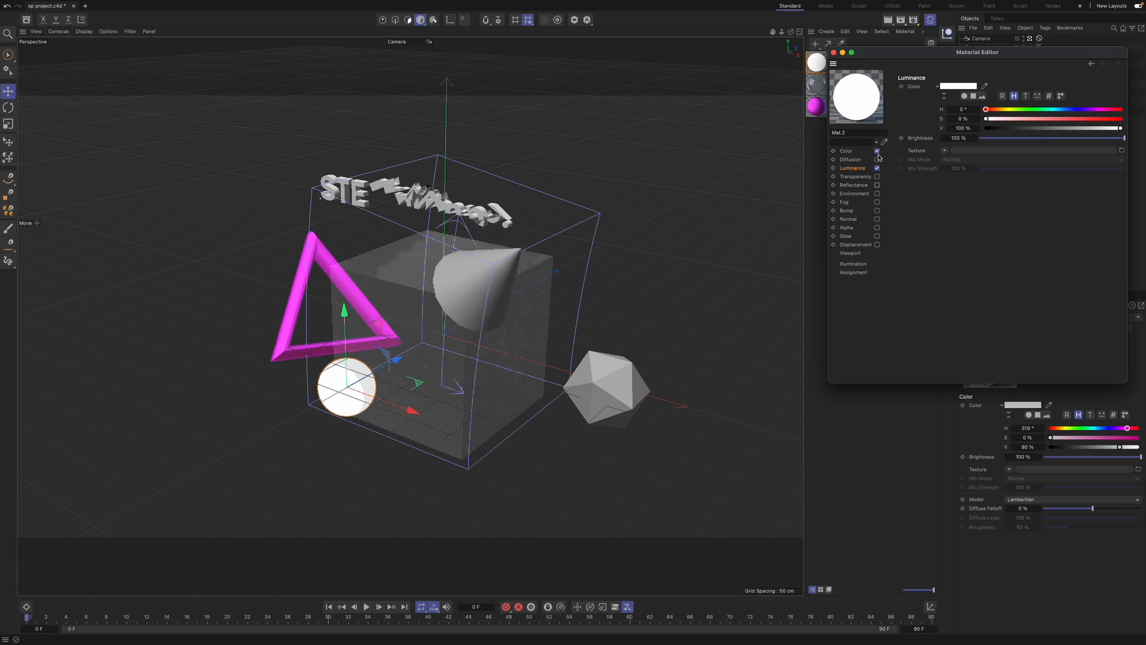
{"action": "left_click", "coordinate": [878, 151]}
{"action": "left_click", "coordinate": [877, 185]}
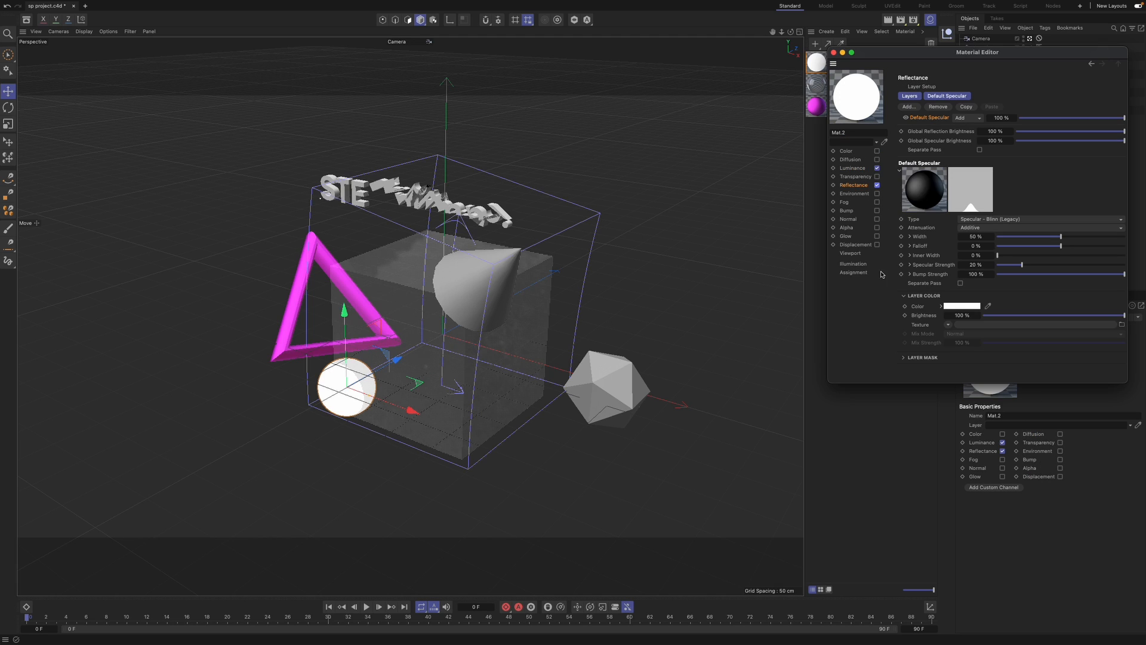
{"action": "left_click", "coordinate": [876, 236]}
- Set the sphere material's luminance color to hue 88° and saturation 85%, and render the view
{"action": "left_click", "coordinate": [853, 168]}
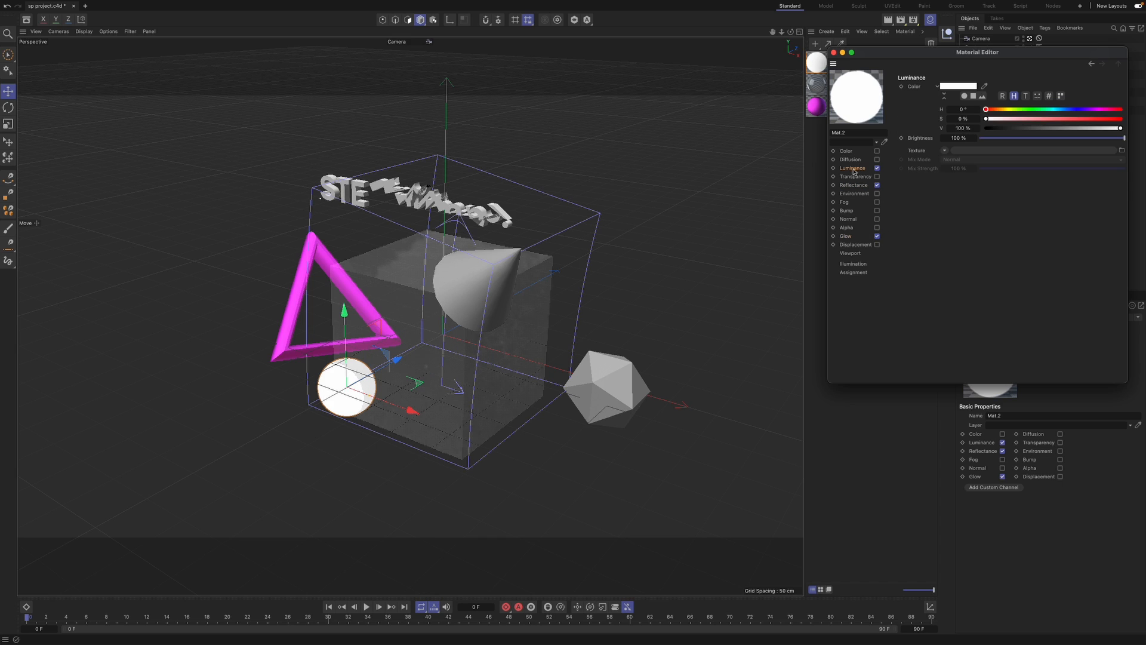
{"action": "left_click", "coordinate": [1018, 110]}
{"action": "left_click_drag", "start_coordinate": [1048, 119], "coordinate": [1100, 119]}
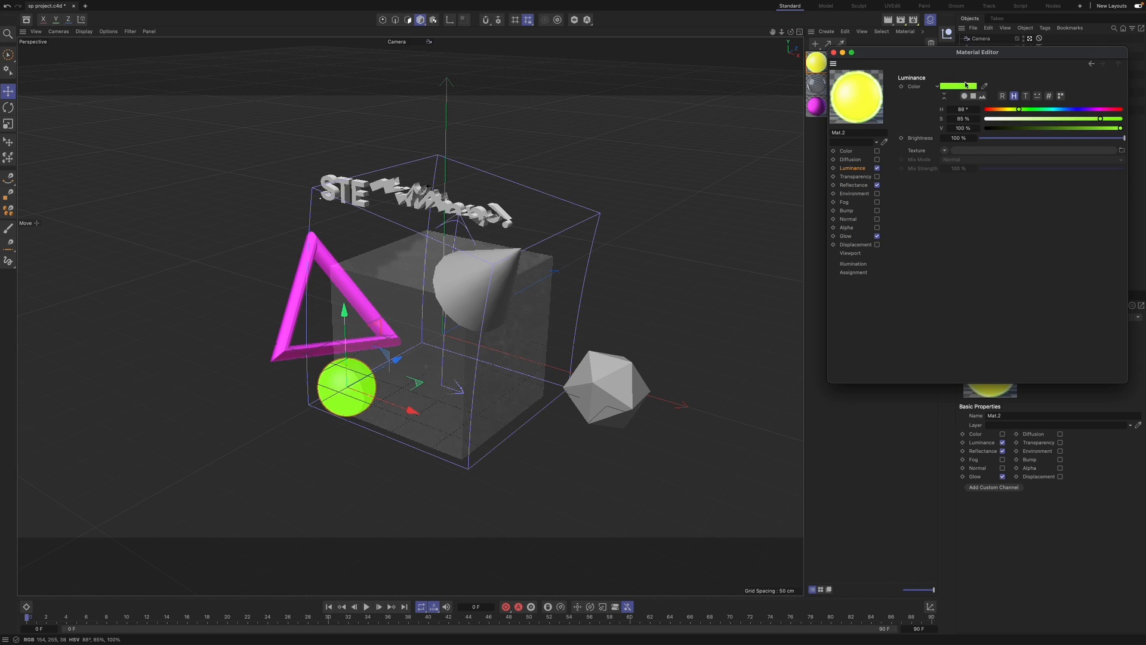
{"action": "left_click", "coordinate": [834, 52]}
{"action": "left_click", "coordinate": [887, 19]}
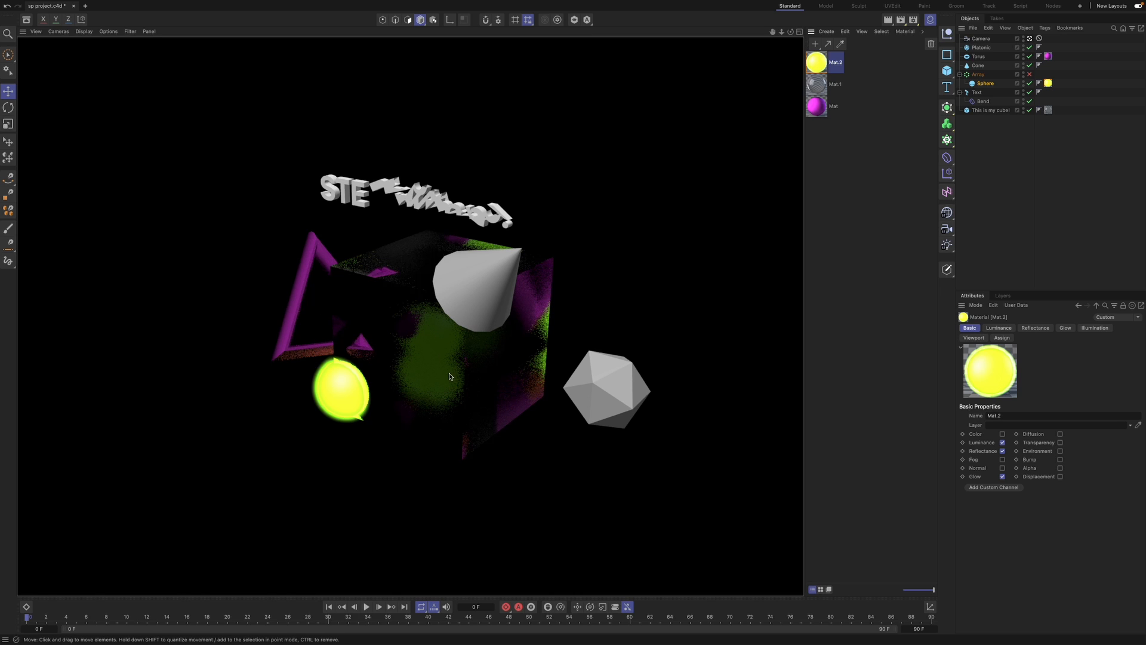
{"action": "middle_click", "coordinate": [637, 412]}
{"action": "middle_click", "coordinate": [338, 211]}
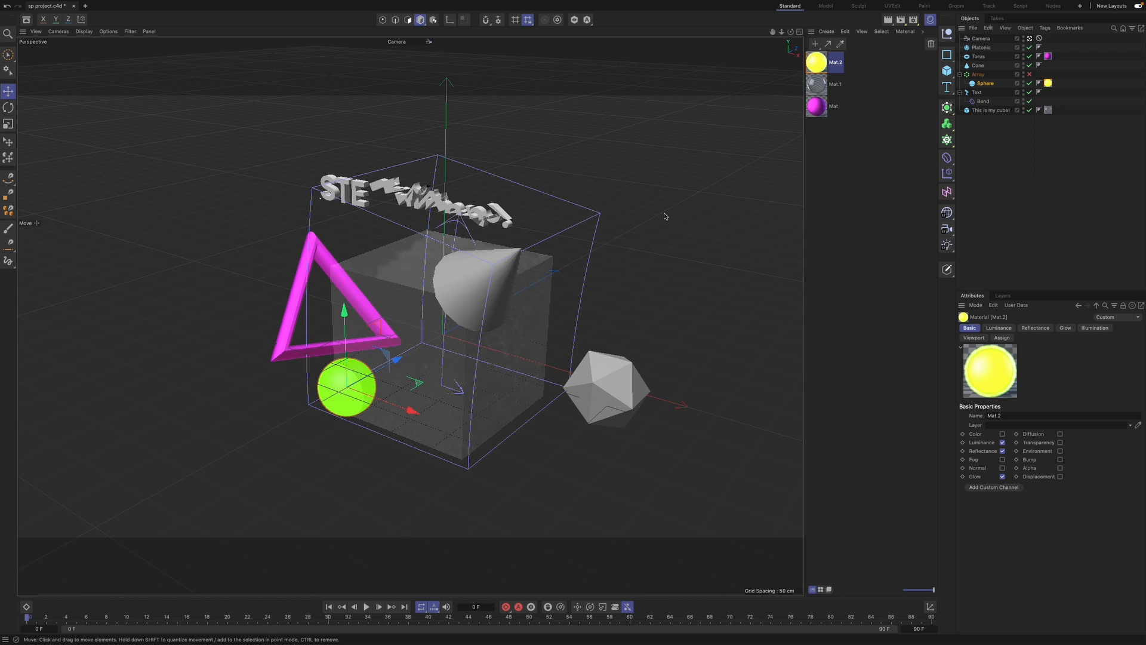
{"action": "left_click", "coordinate": [835, 86]}
{"action": "left_click", "coordinate": [831, 65]}
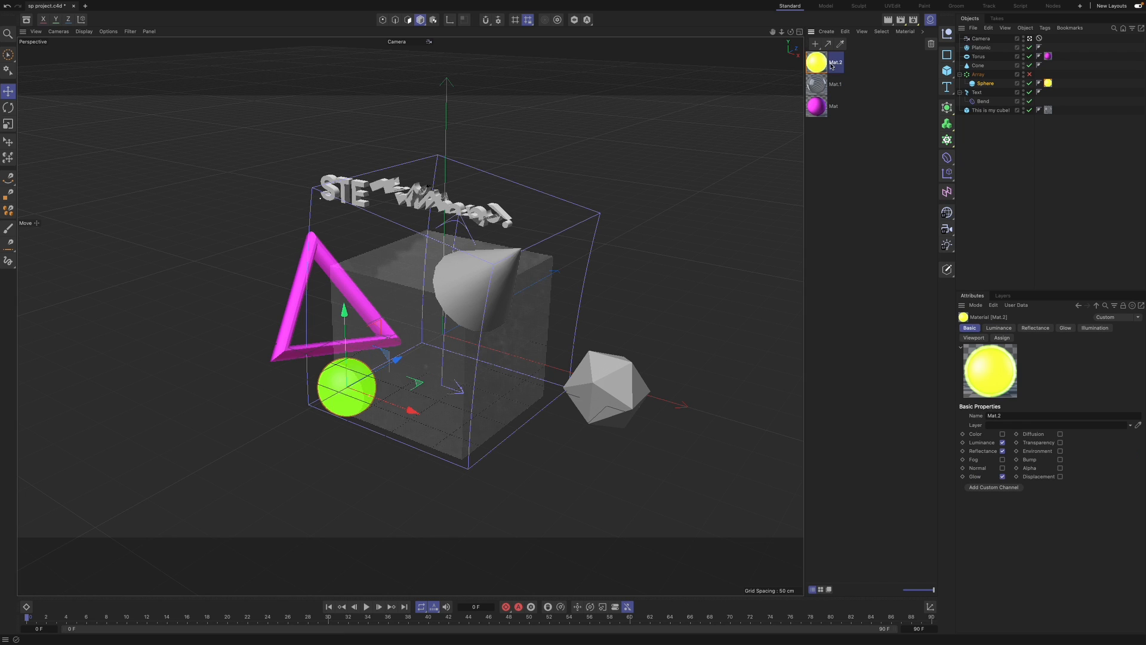
{"action": "left_click", "coordinate": [835, 86]}
{"action": "left_click", "coordinate": [831, 100]}
{"action": "left_click", "coordinate": [834, 84]}
{"action": "left_click", "coordinate": [833, 62]}
- Try to apply the transparent material Mat.1 to the sphere, and undo the assignment
{"action": "left_click", "coordinate": [834, 84]}
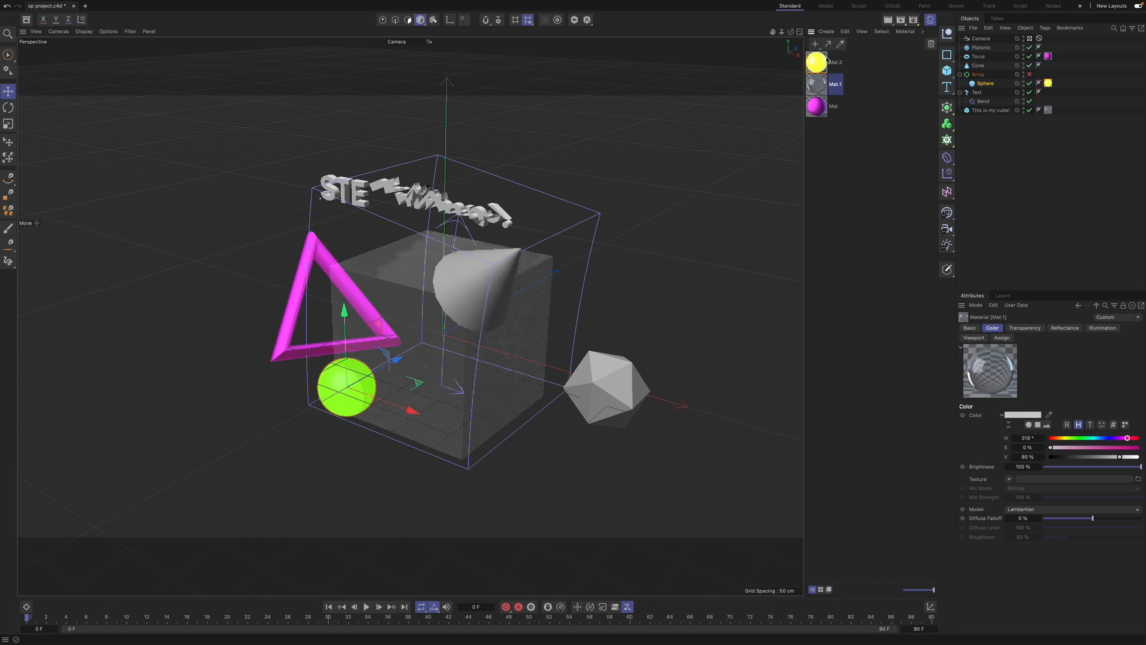
{"action": "left_click", "coordinate": [828, 45]}
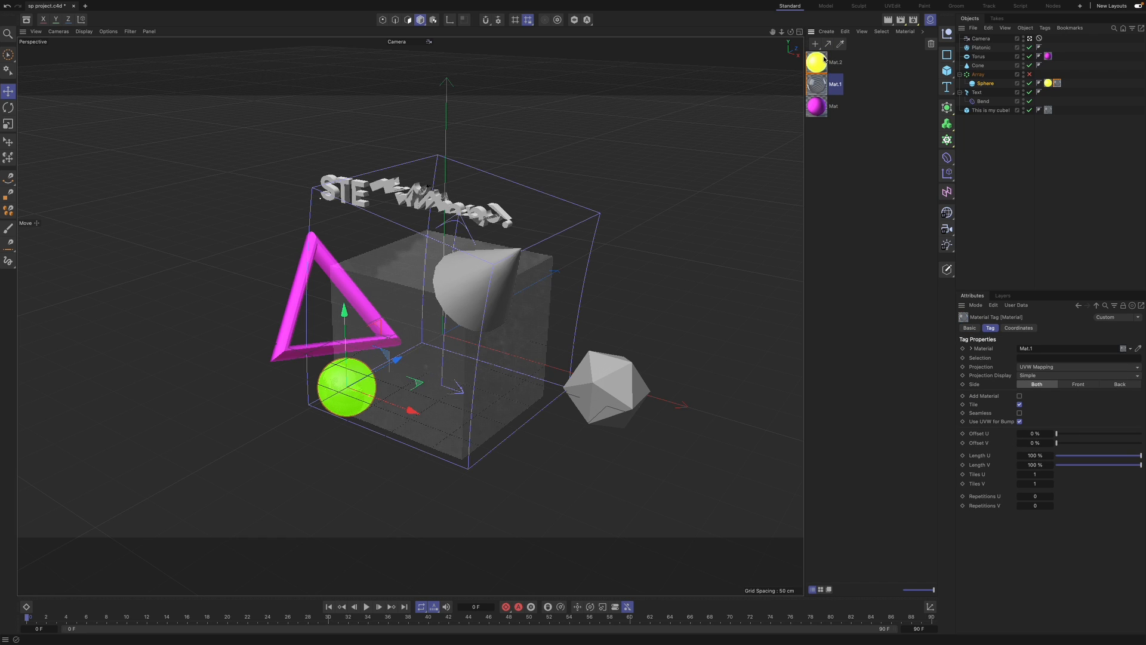
{"action": "left_click_drag", "start_coordinate": [824, 59], "coordinate": [1056, 83]}
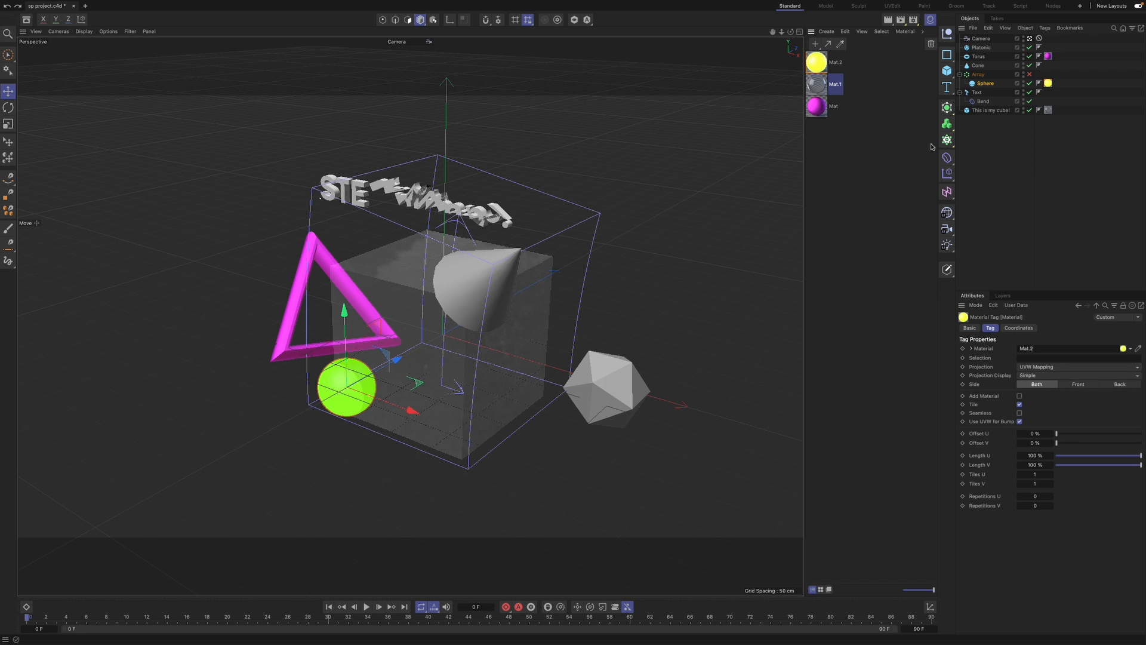
{"action": "left_click", "coordinate": [817, 108]}
{"action": "left_click", "coordinate": [820, 89]}
{"action": "left_click", "coordinate": [827, 66]}
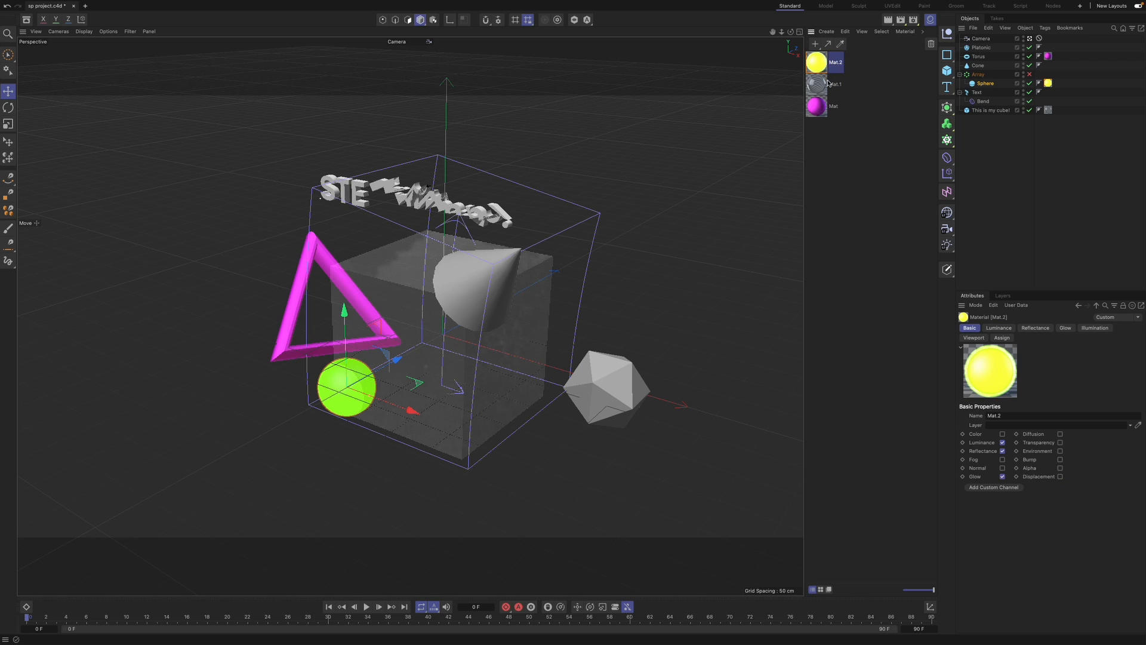
- Add a Physical Sky to the scene and render the view with it
{"action": "left_click", "coordinate": [948, 214]}
{"action": "left_click", "coordinate": [950, 249]}
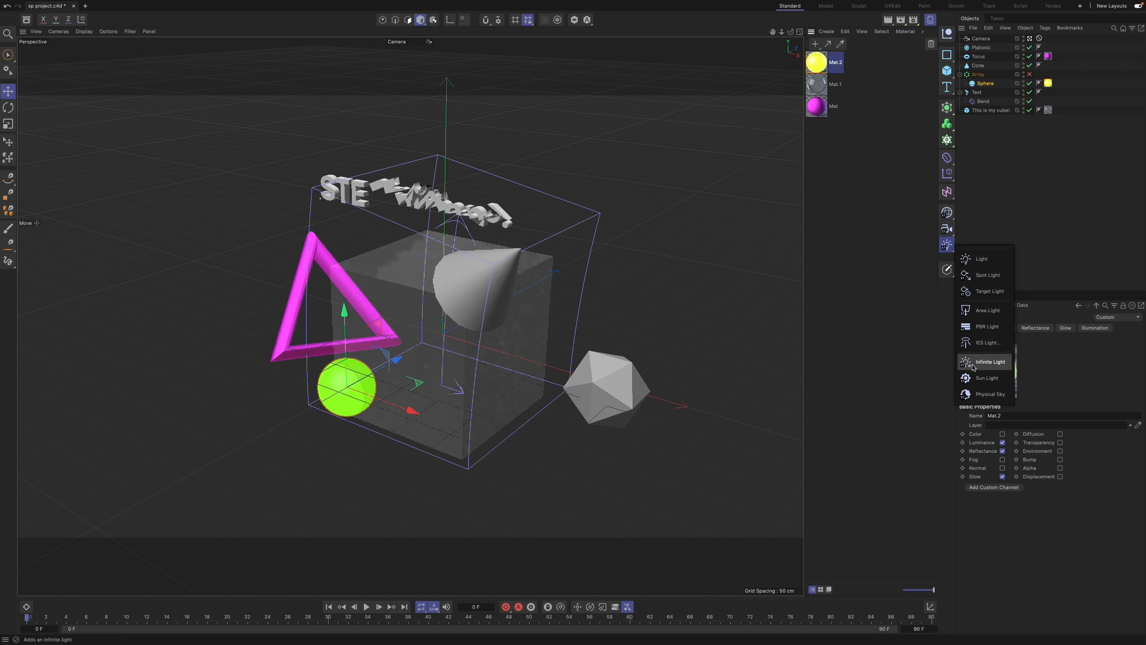
{"action": "left_click", "coordinate": [988, 394]}
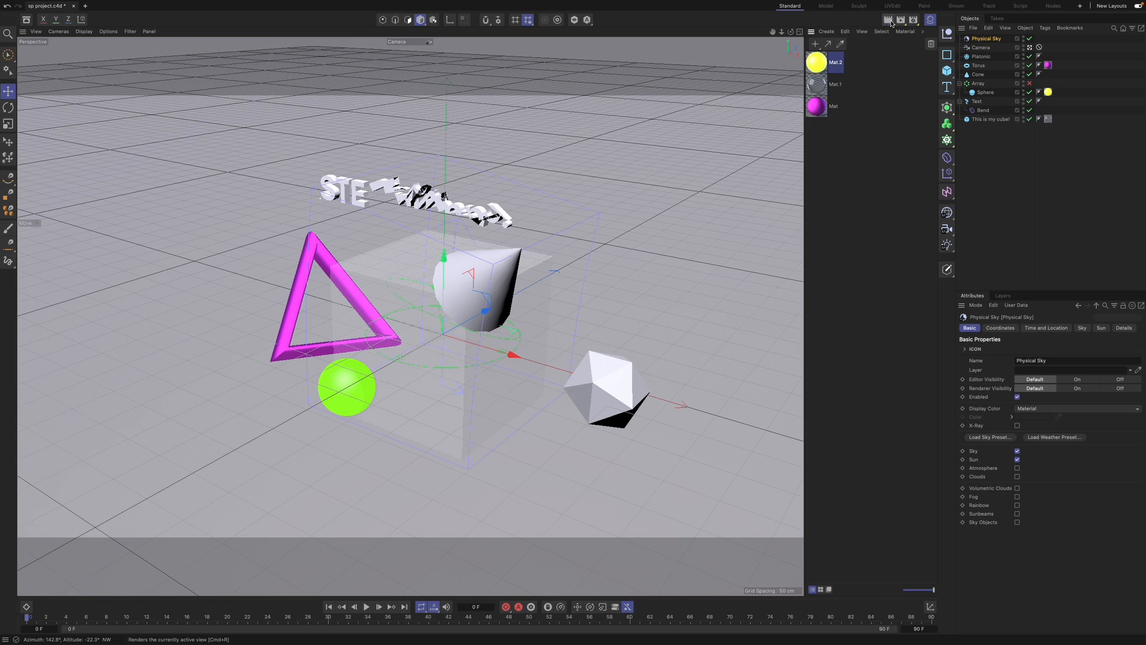
{"action": "left_click", "coordinate": [889, 21]}
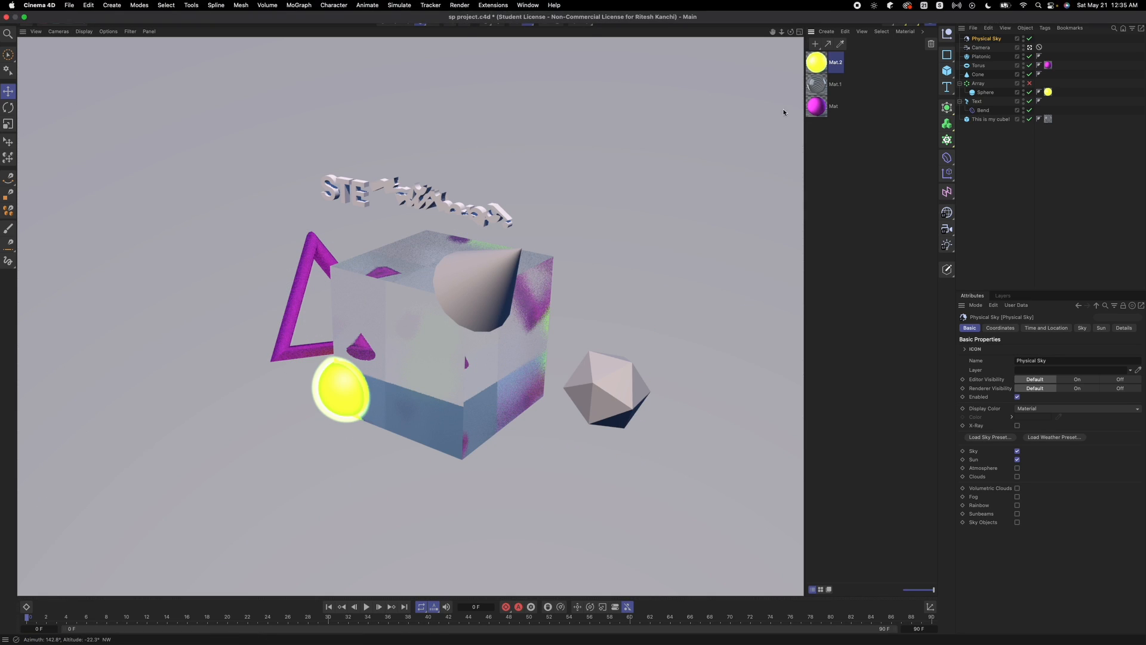
- Enable Atmosphere and Clouds for the Physical Sky
{"action": "left_click", "coordinate": [995, 39]}
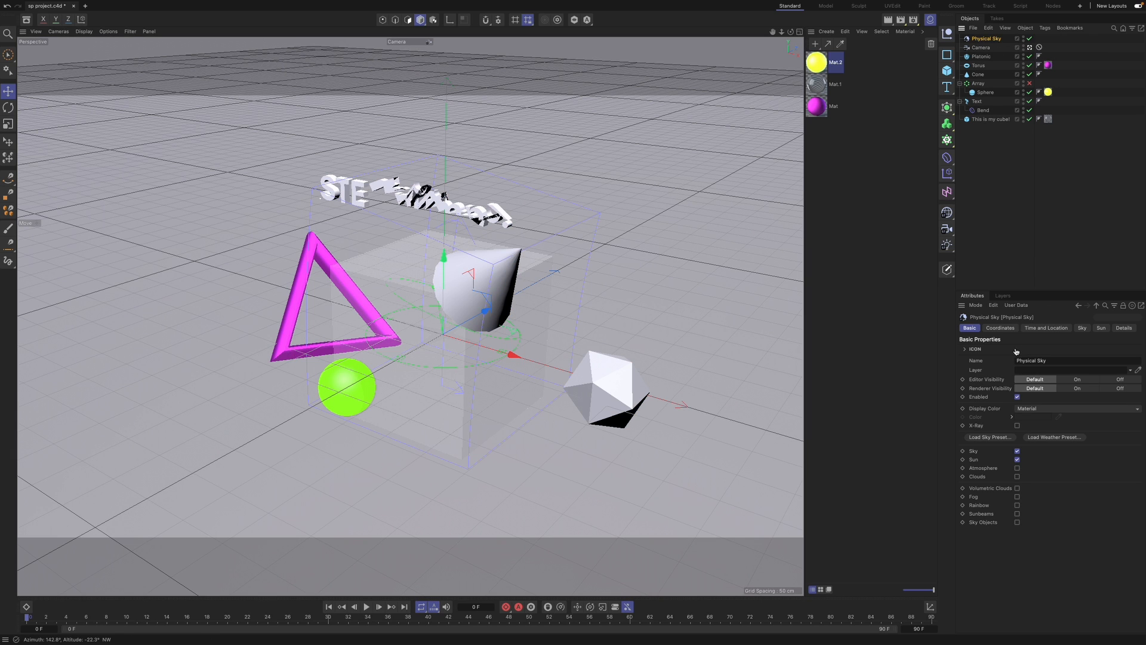
{"action": "left_click", "coordinate": [1017, 467]}
{"action": "left_click", "coordinate": [1017, 485]}
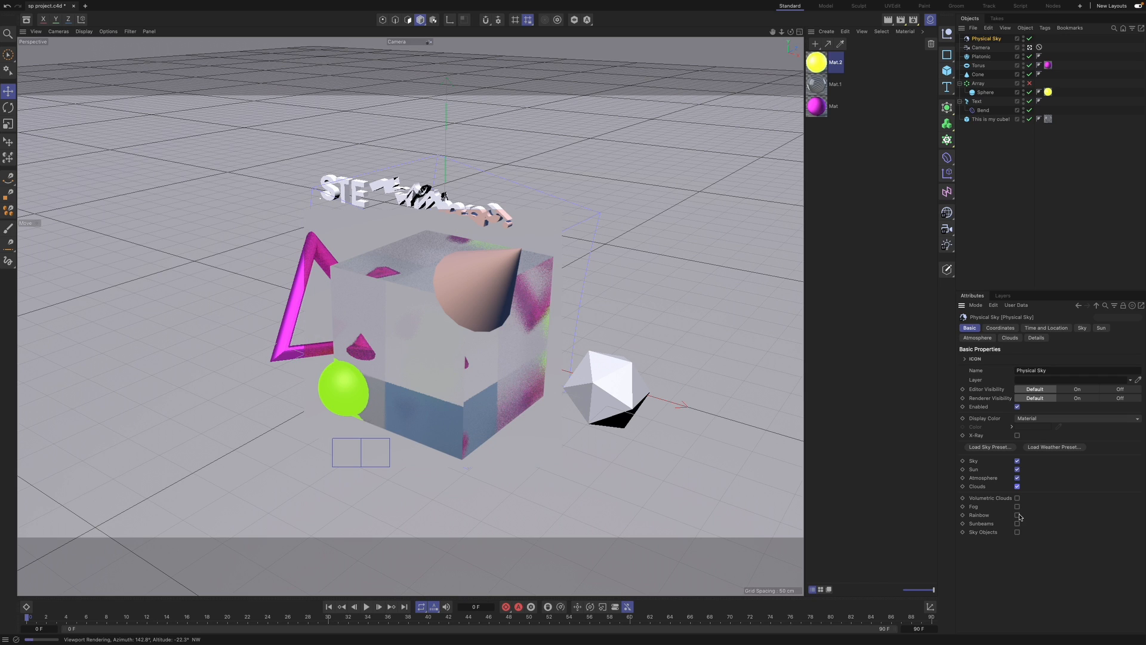
- Keep Atmosphere enabled for the Physical Sky and turn on Current Time and Today in its time settings
{"action": "left_click", "coordinate": [1017, 478]}
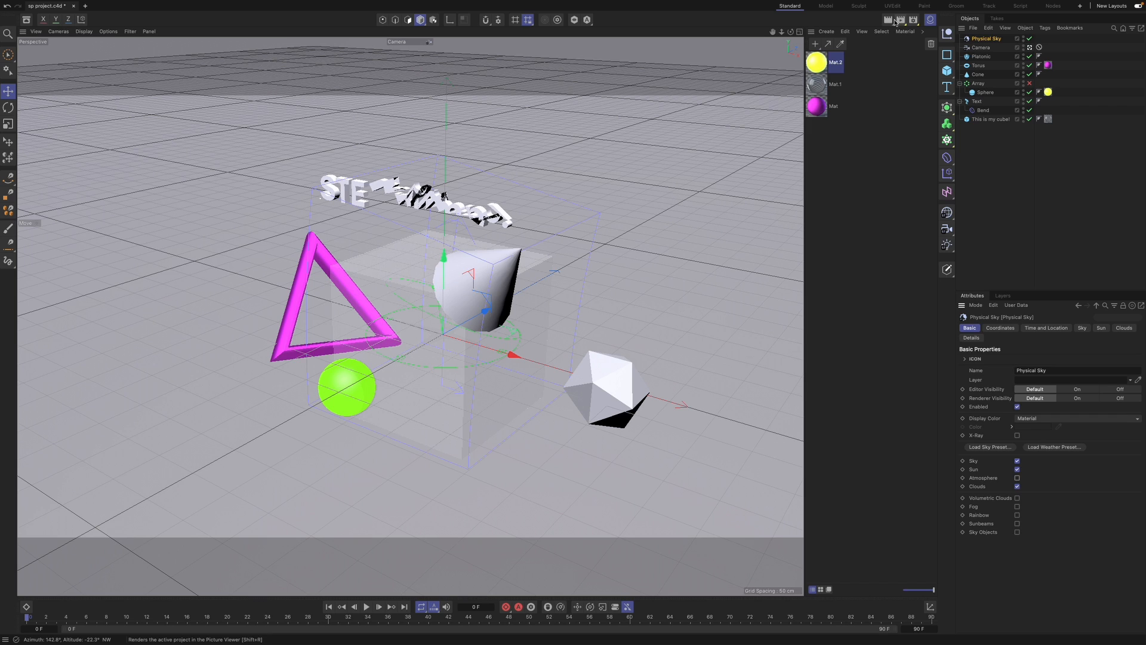
{"action": "left_click", "coordinate": [1017, 477]}
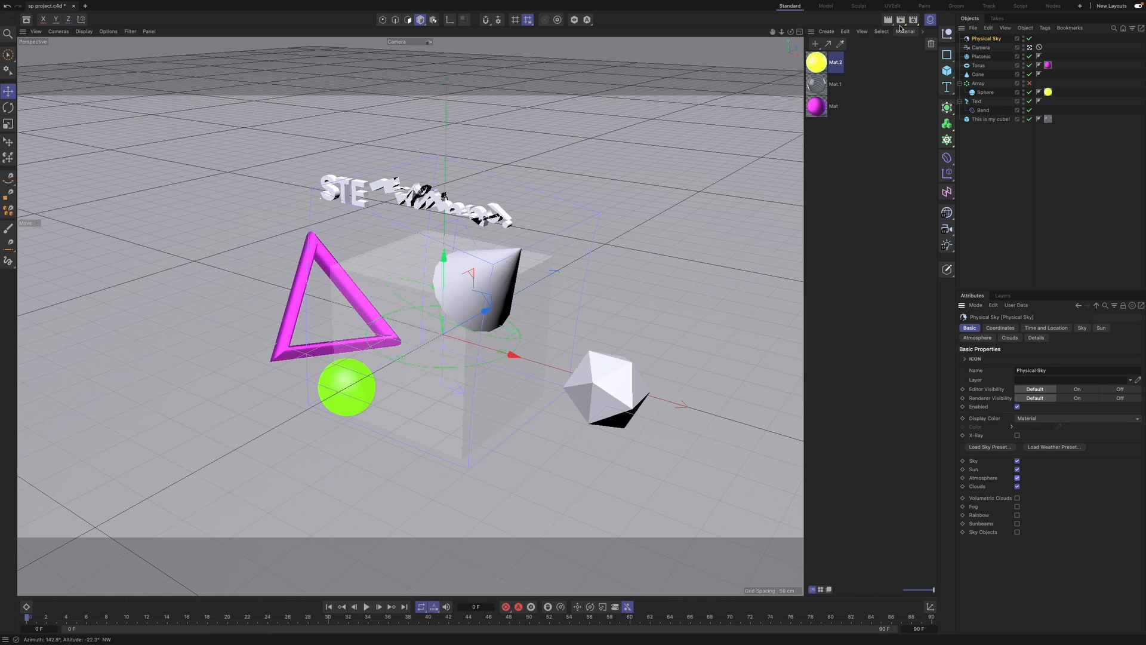
{"action": "left_click", "coordinate": [1026, 331]}
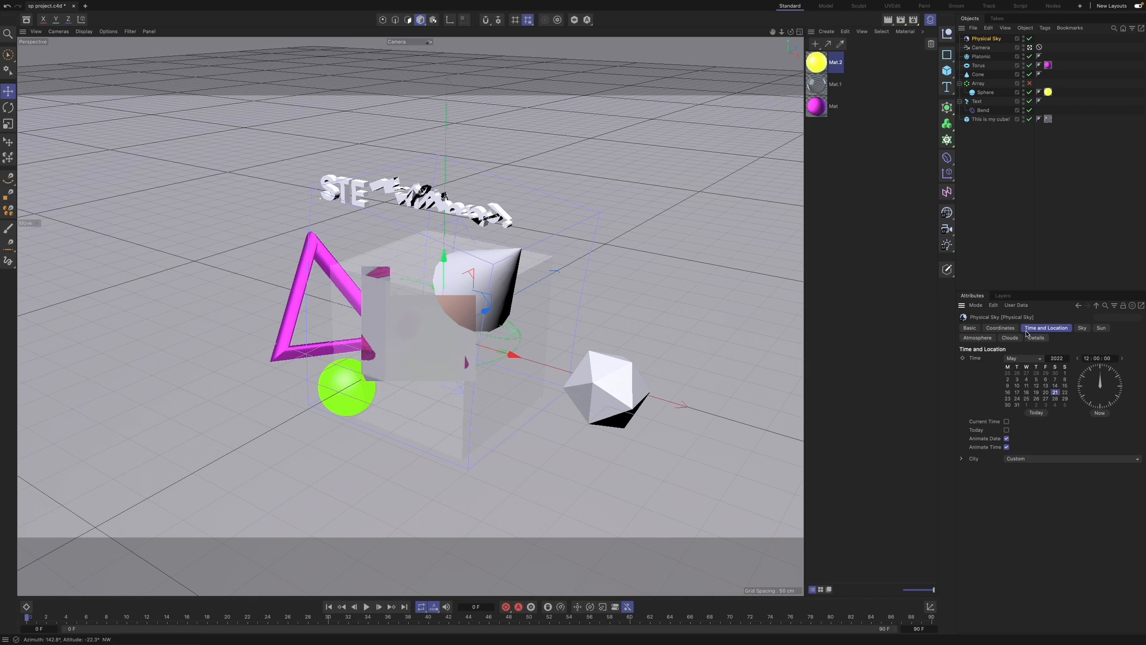
{"action": "left_click", "coordinate": [1007, 421]}
{"action": "left_click", "coordinate": [1007, 430]}
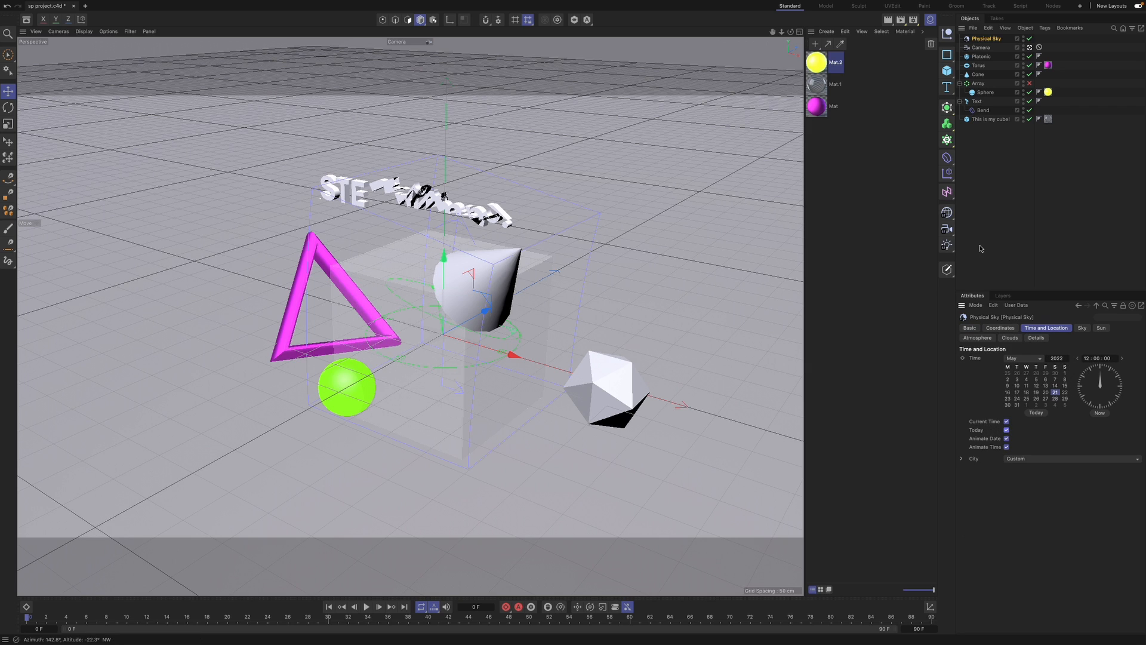
- Start a full render of the scene in the Picture Viewer, then stop it and close the viewer
{"action": "left_click", "coordinate": [901, 20]}
{"action": "left_click", "coordinate": [615, 214]}
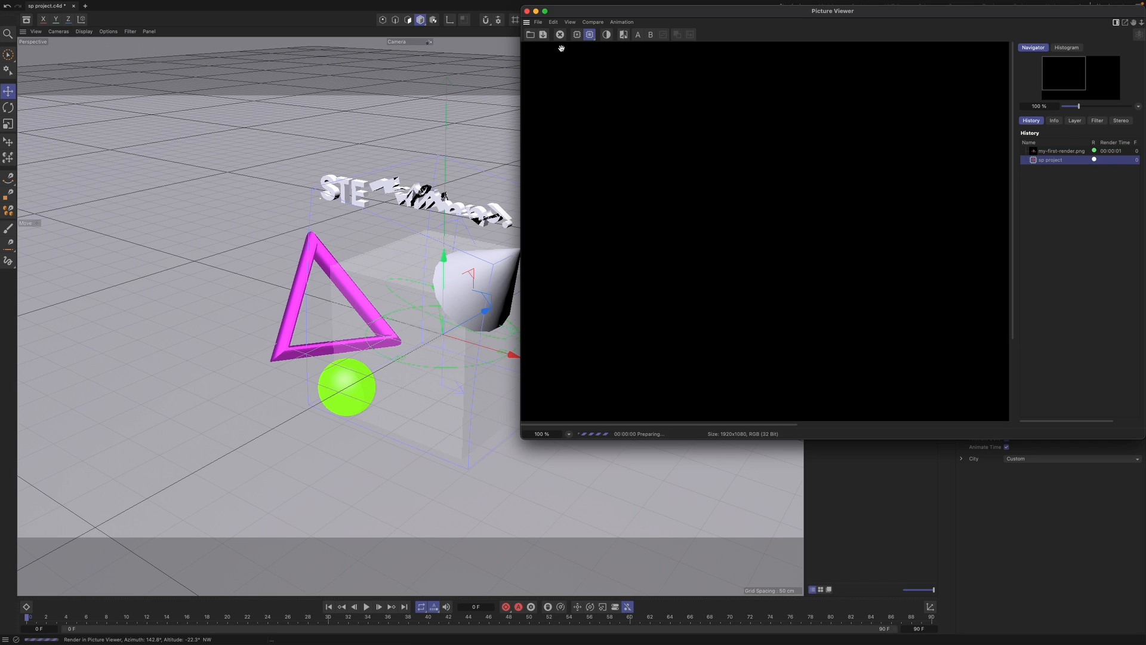
{"action": "left_click", "coordinate": [527, 12]}
{"action": "left_click", "coordinate": [602, 230]}
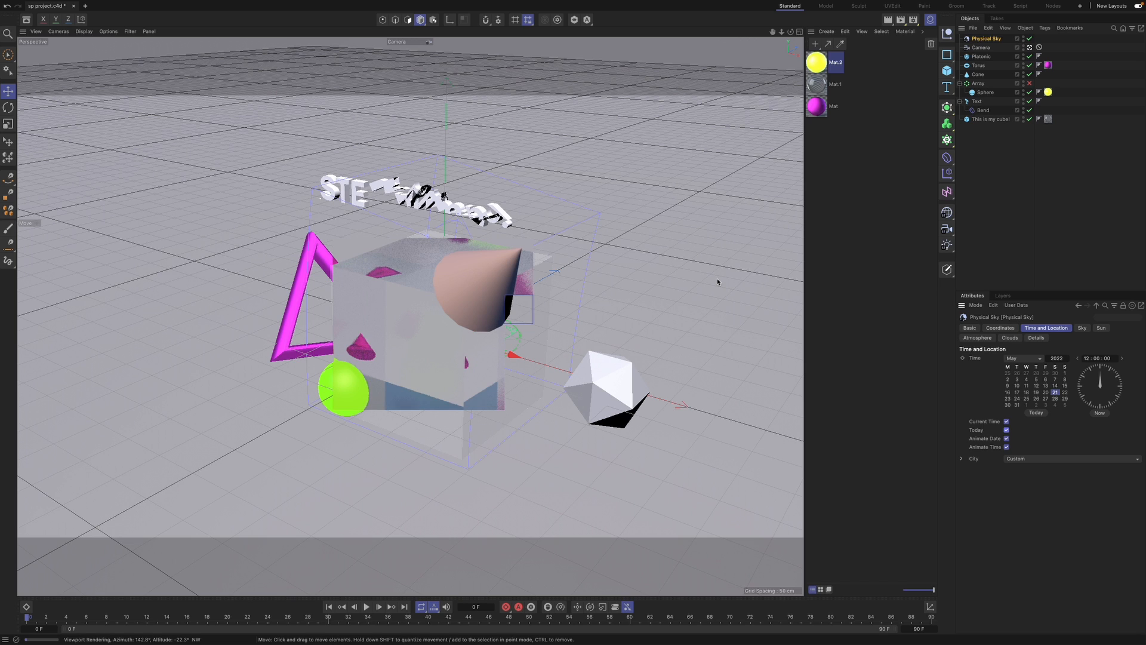
- Turn off the Physical Sky option in the sky settings so the custom horizon gradient is used, and render the view
{"action": "left_click", "coordinate": [1079, 329]}
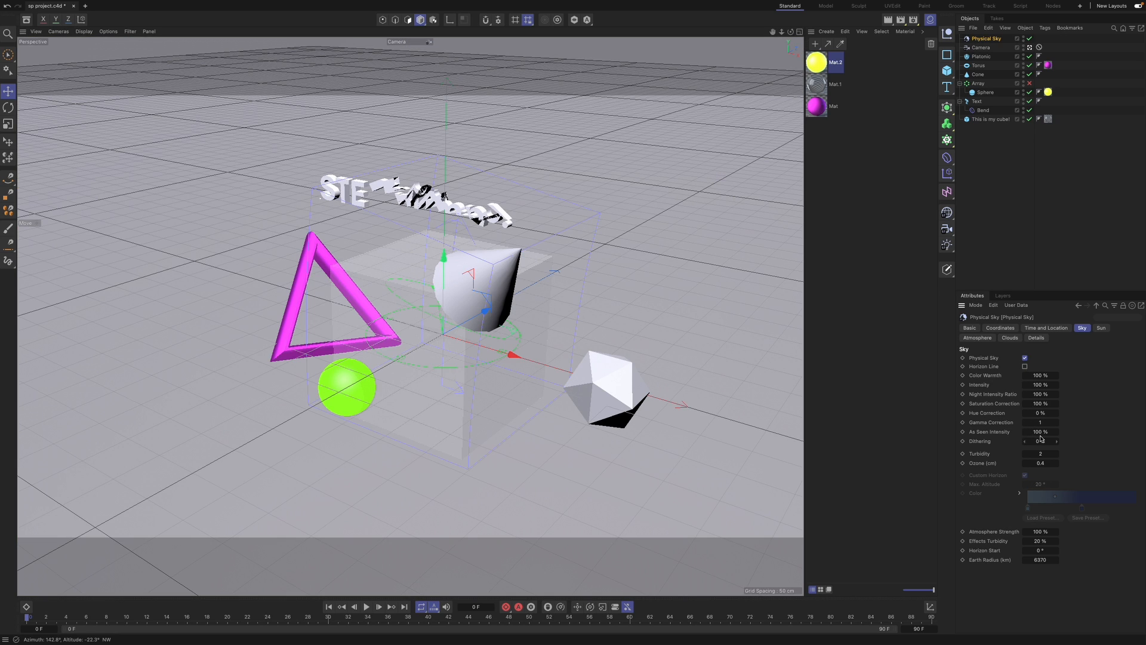
{"action": "left_click", "coordinate": [1024, 357]}
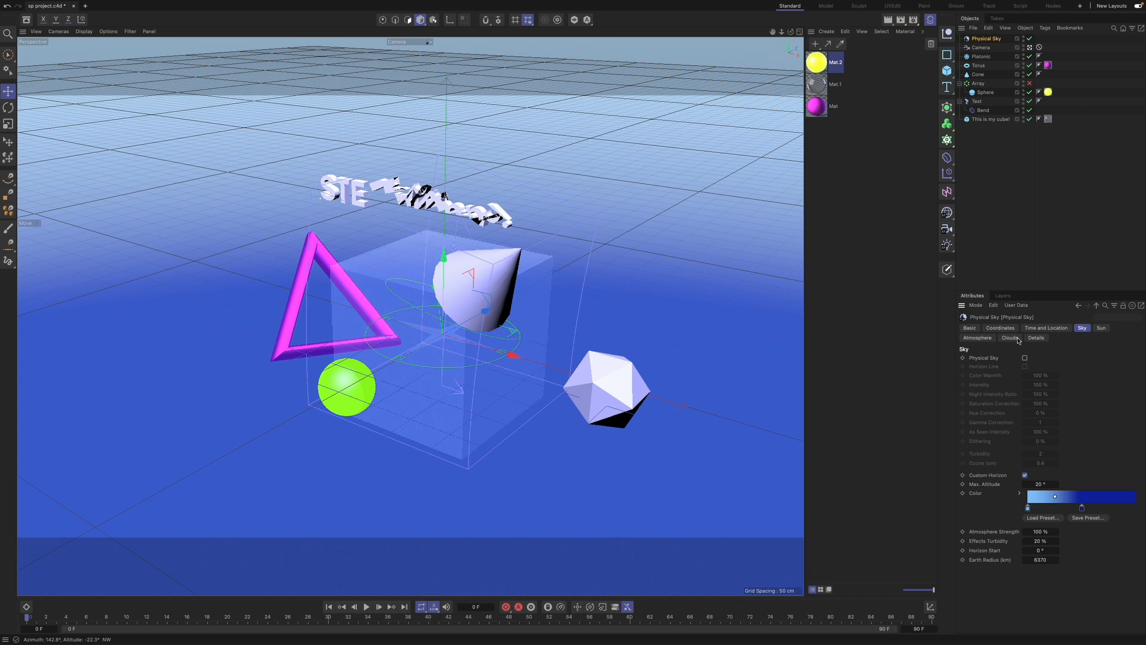
{"action": "left_click", "coordinate": [888, 20]}
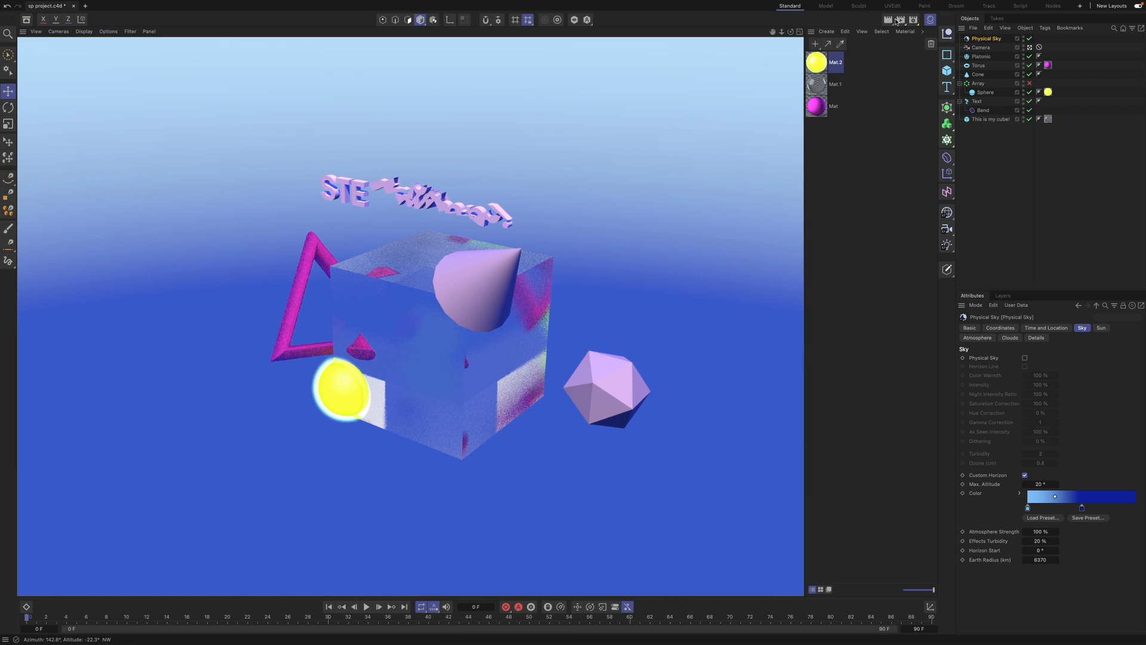
- Load the Full Colors gradient preset as the custom horizon color and render the view
{"action": "left_click", "coordinate": [1055, 518]}
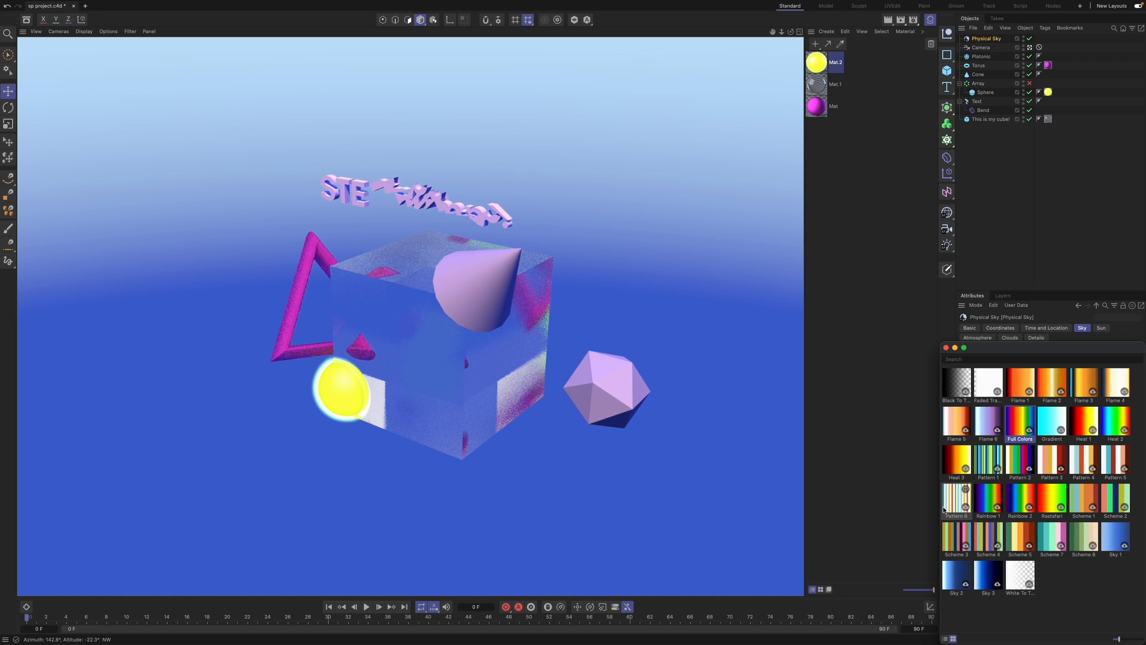
{"action": "double_click", "coordinate": [1031, 431]}
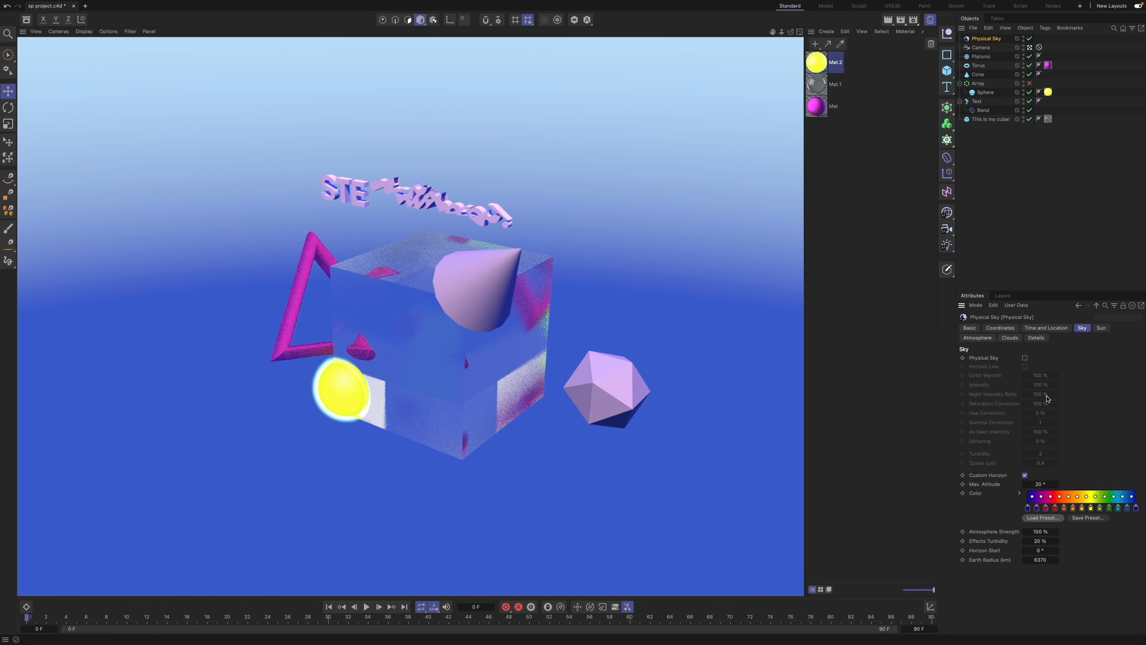
{"action": "left_click", "coordinate": [888, 20]}
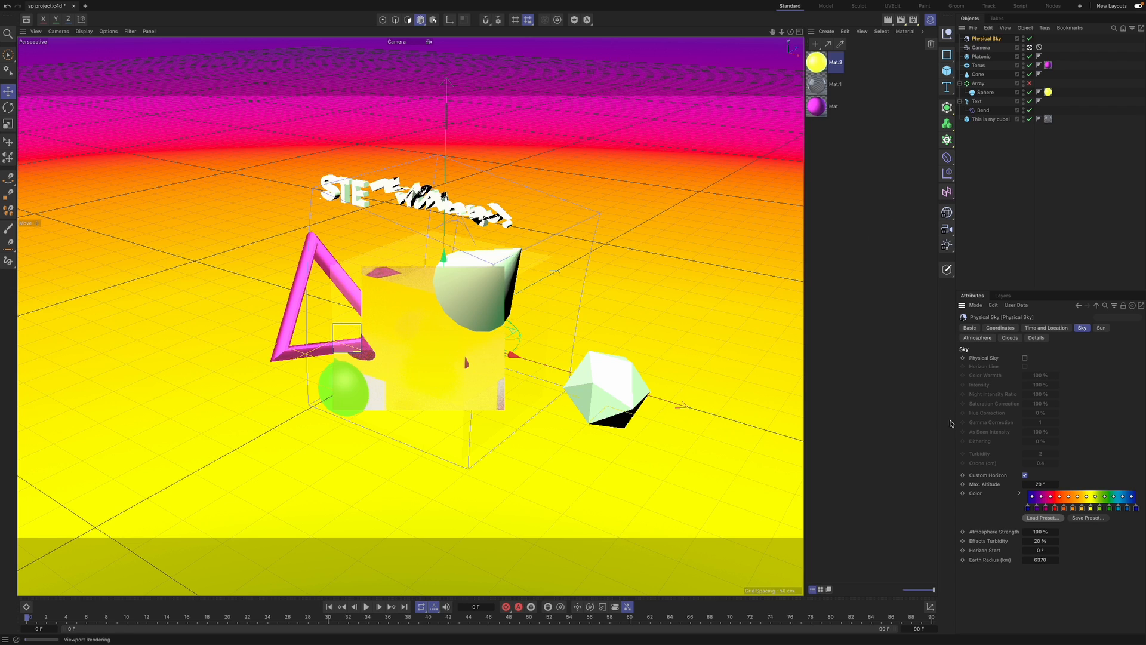
- Load the Sky 3 gradient preset as the custom horizon color and render the view
{"action": "left_click", "coordinate": [1053, 517]}
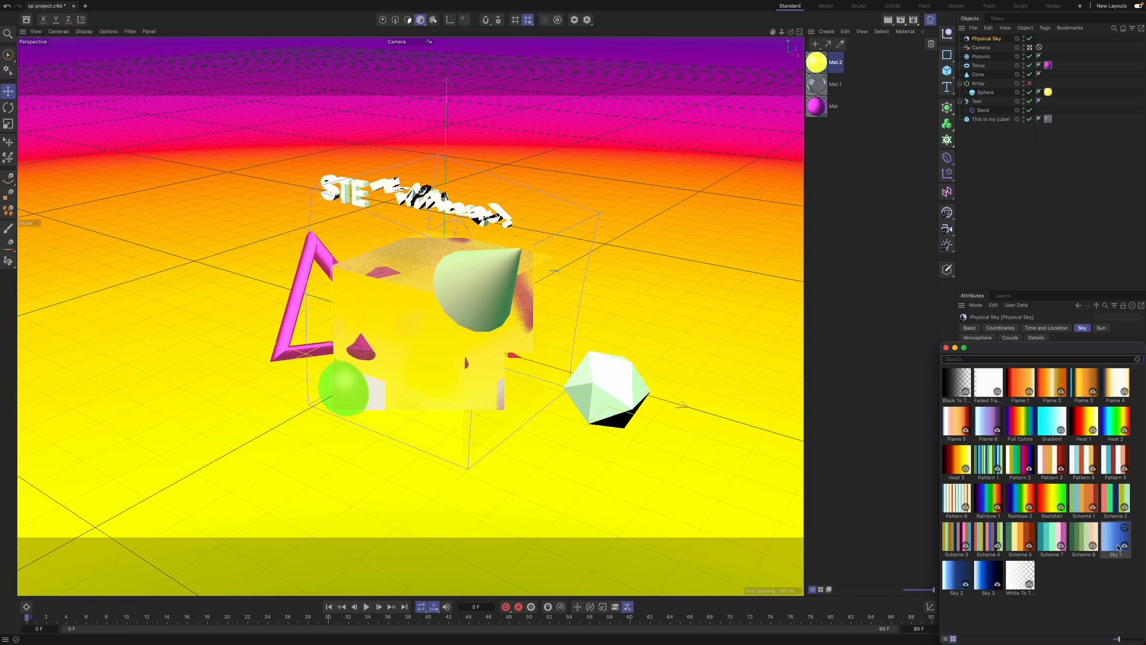
{"action": "left_click", "coordinate": [989, 577]}
{"action": "double_click", "coordinate": [992, 576]}
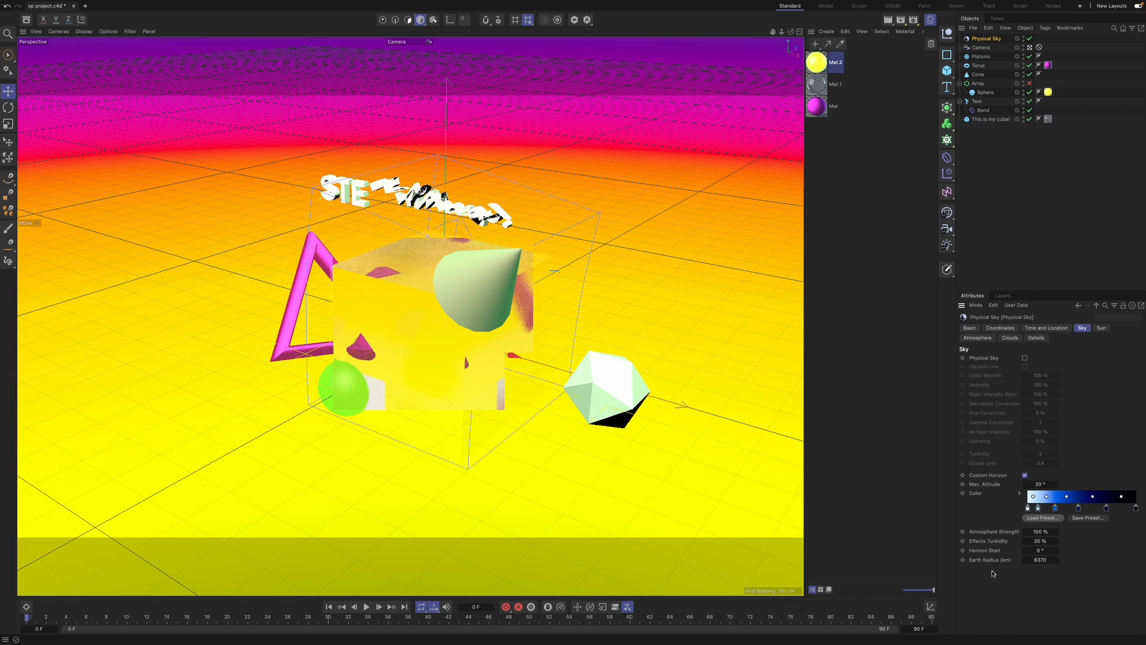
{"action": "left_click", "coordinate": [893, 23]}
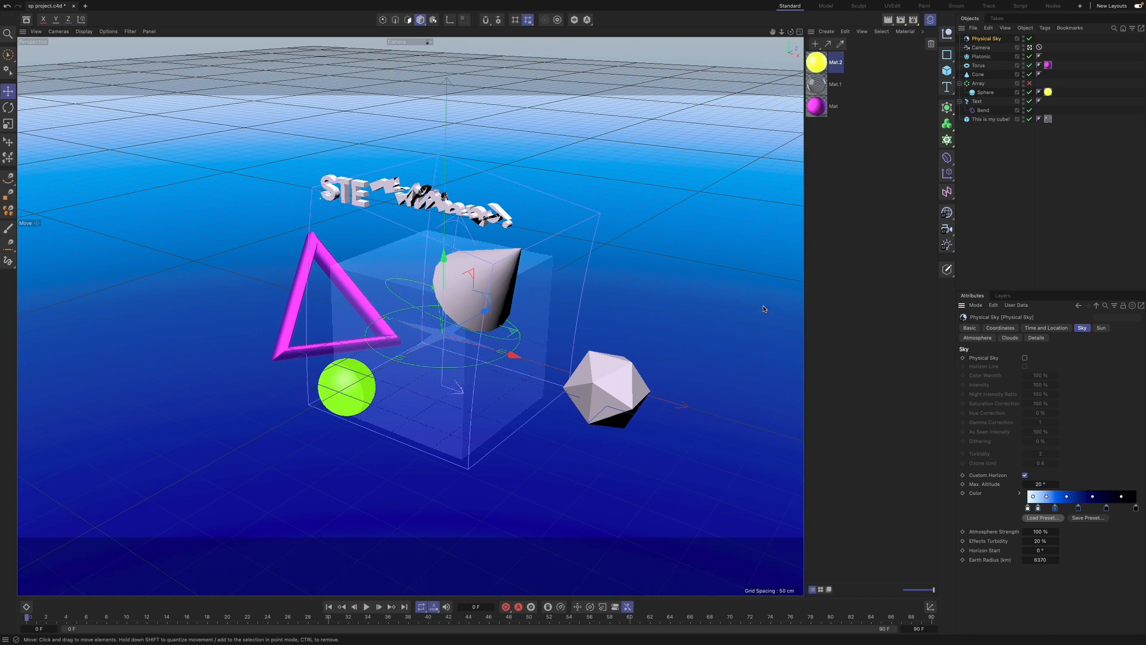
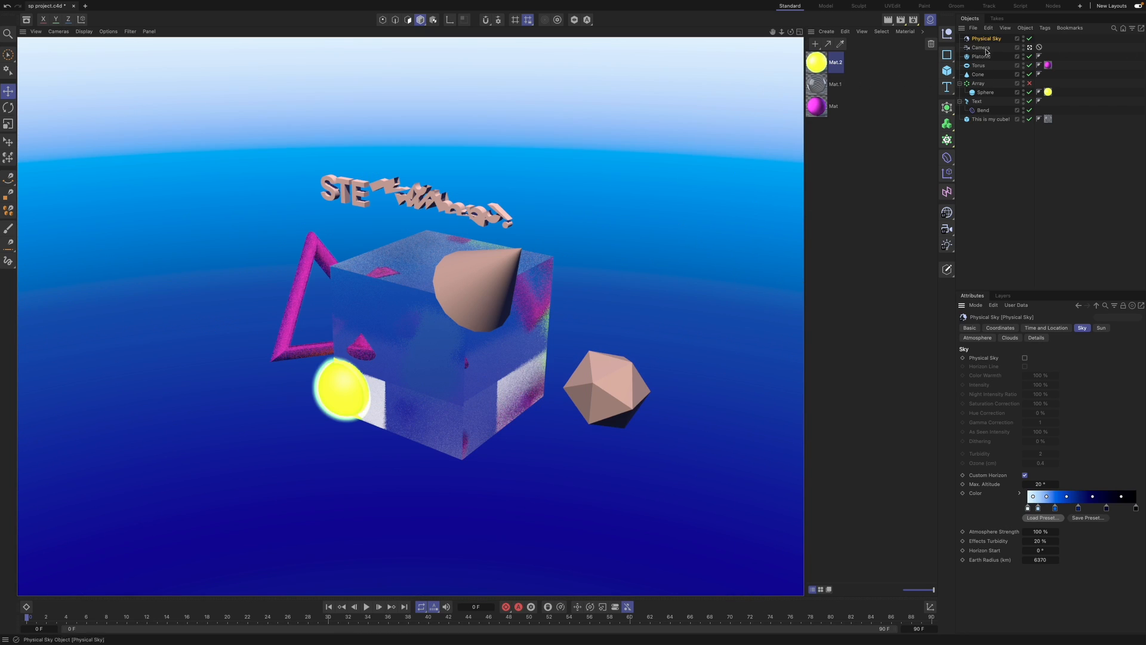
- Enable Fillet on the "This is my cube!" object with a 20 cm radius and 4 fillet subdivisions
{"action": "left_click", "coordinate": [990, 119]}
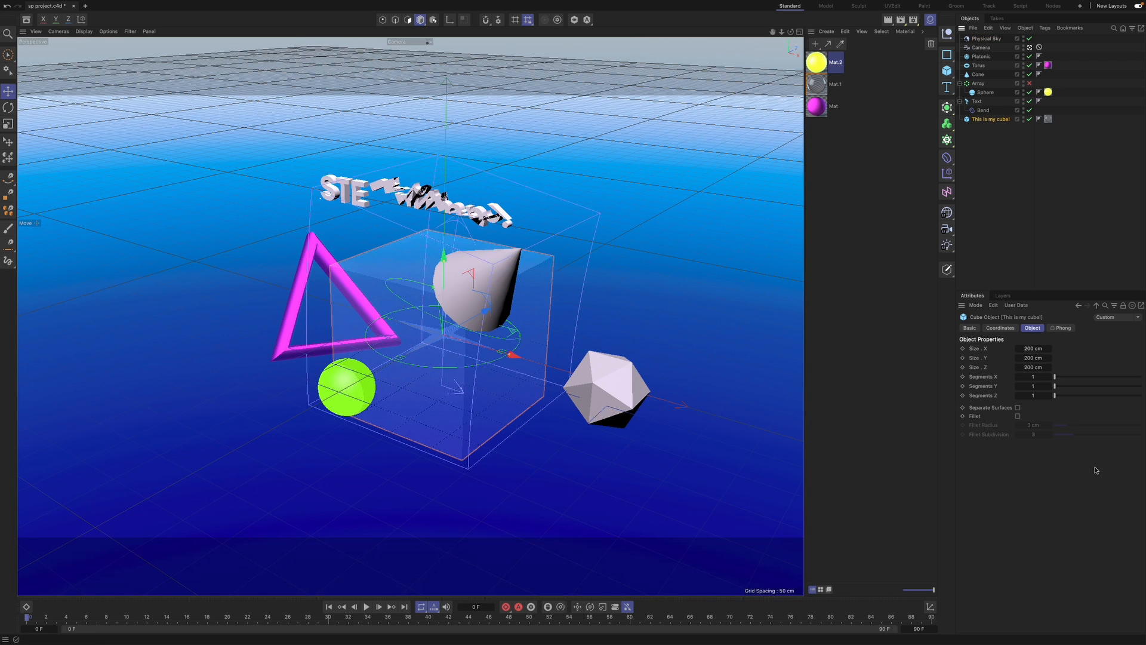
{"action": "left_click", "coordinate": [1017, 416]}
{"action": "mouse_move", "coordinate": [1063, 425]}
{"action": "left_mouse_down"}
{"action": "mouse_move", "coordinate": [1141, 425]}
{"action": "mouse_move", "coordinate": [1092, 435]}
{"action": "mouse_move", "coordinate": [1137, 435]}
{"action": "mouse_move", "coordinate": [1102, 440]}
{"action": "mouse_move", "coordinate": [990, 439]}
{"action": "mouse_move", "coordinate": [1083, 434]}
{"action": "left_mouse_up"}
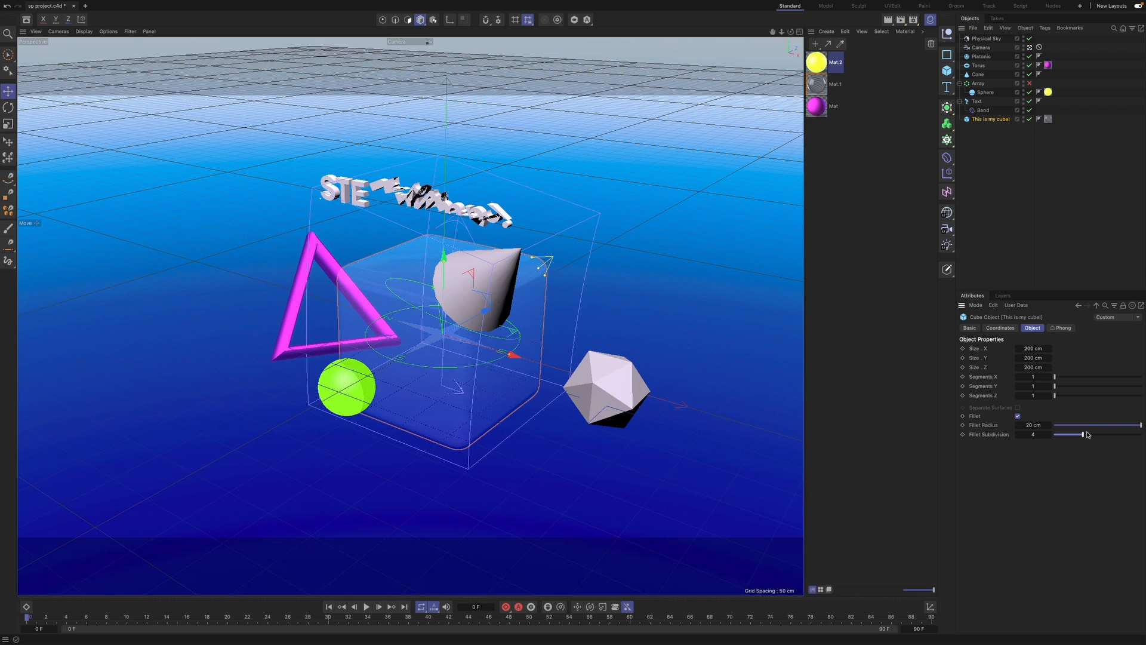
- Try a 50 cm fillet radius on the cube, settle on 30 cm, and render the view
{"action": "left_click", "coordinate": [1035, 425]}
{"action": "type", "text": "50"}
{"action": "key", "text": "Return"}
{"action": "left_click", "coordinate": [1031, 425]}
{"action": "type", "text": "30"}
{"action": "key", "text": "Return"}
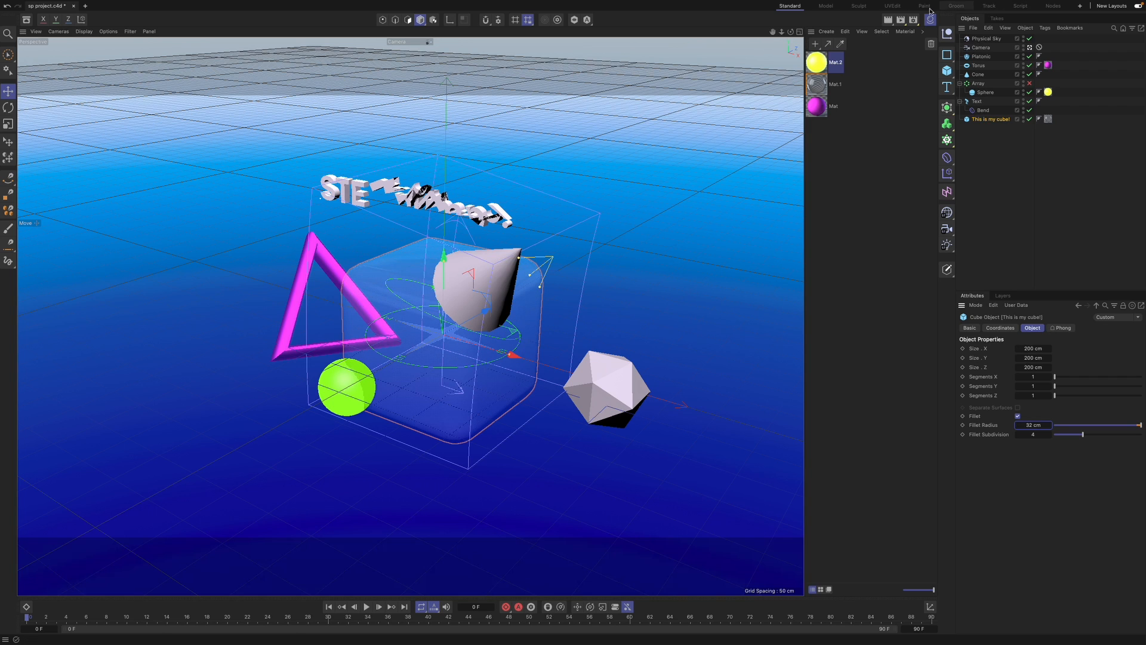
{"action": "left_click", "coordinate": [888, 20]}
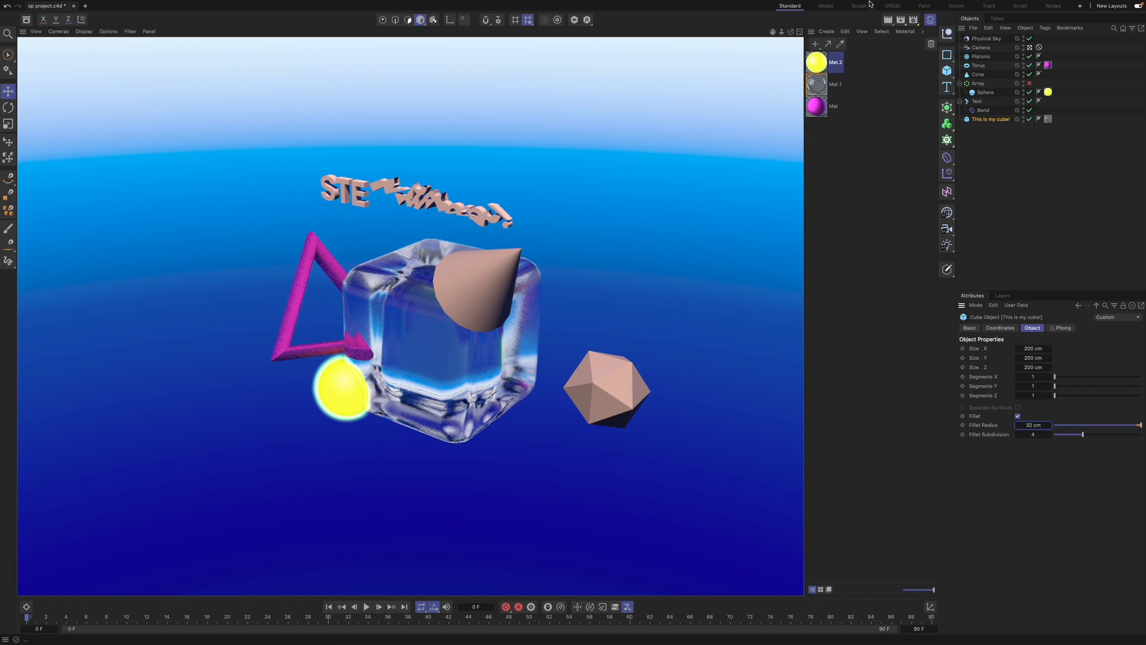
- Set the magenta material's reflectance to 62% specular strength and 46% bump strength, and render the view
{"action": "double_click", "coordinate": [816, 107]}
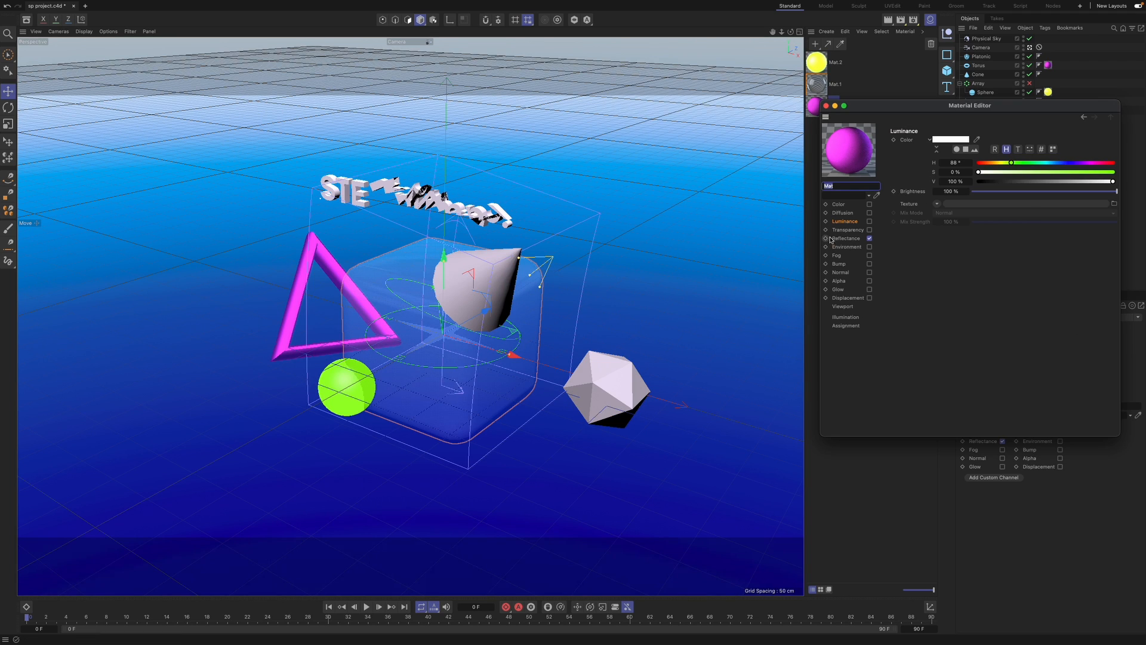
{"action": "left_click", "coordinate": [844, 238]}
{"action": "left_click_drag", "start_coordinate": [1007, 310], "coordinate": [1069, 309]}
{"action": "left_click", "coordinate": [1050, 319]}
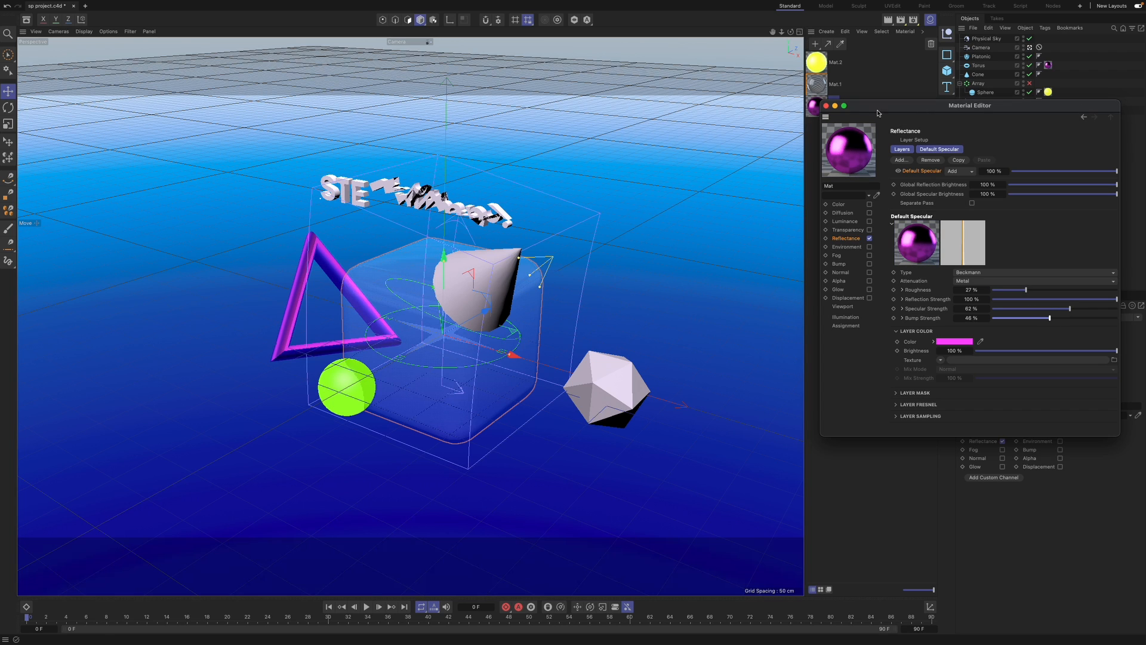
{"action": "left_click", "coordinate": [826, 106]}
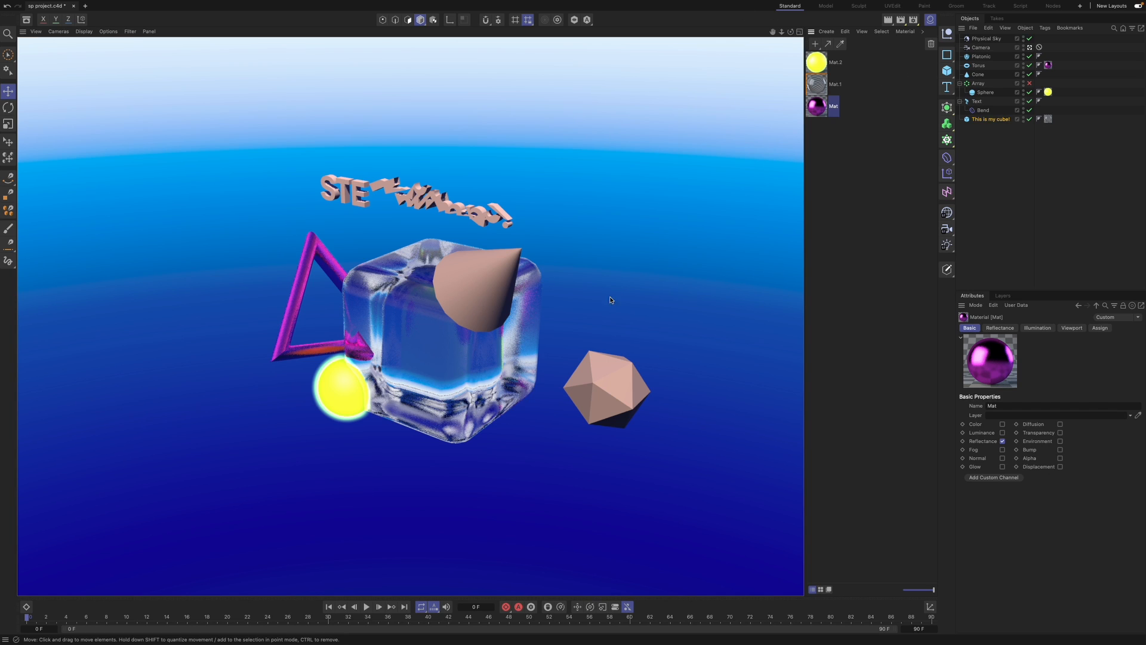
- Create a new default material and apply it to the Text object
{"action": "left_click", "coordinate": [816, 43]}
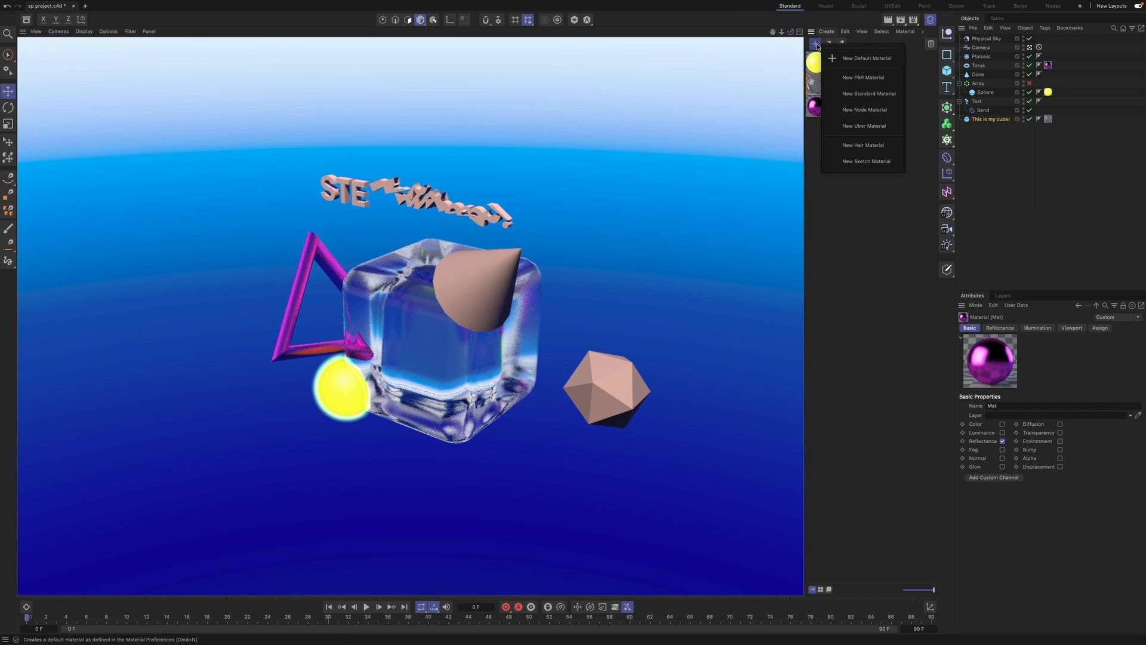
{"action": "left_click", "coordinate": [875, 60]}
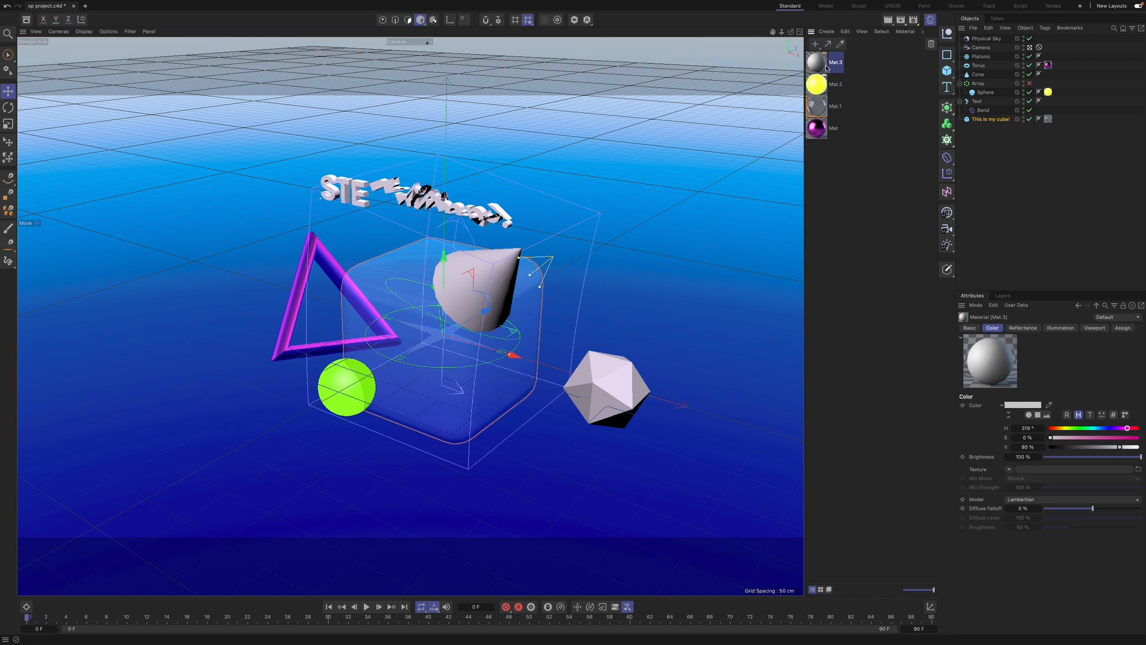
{"action": "left_click_drag", "start_coordinate": [921, 66], "coordinate": [985, 102]}
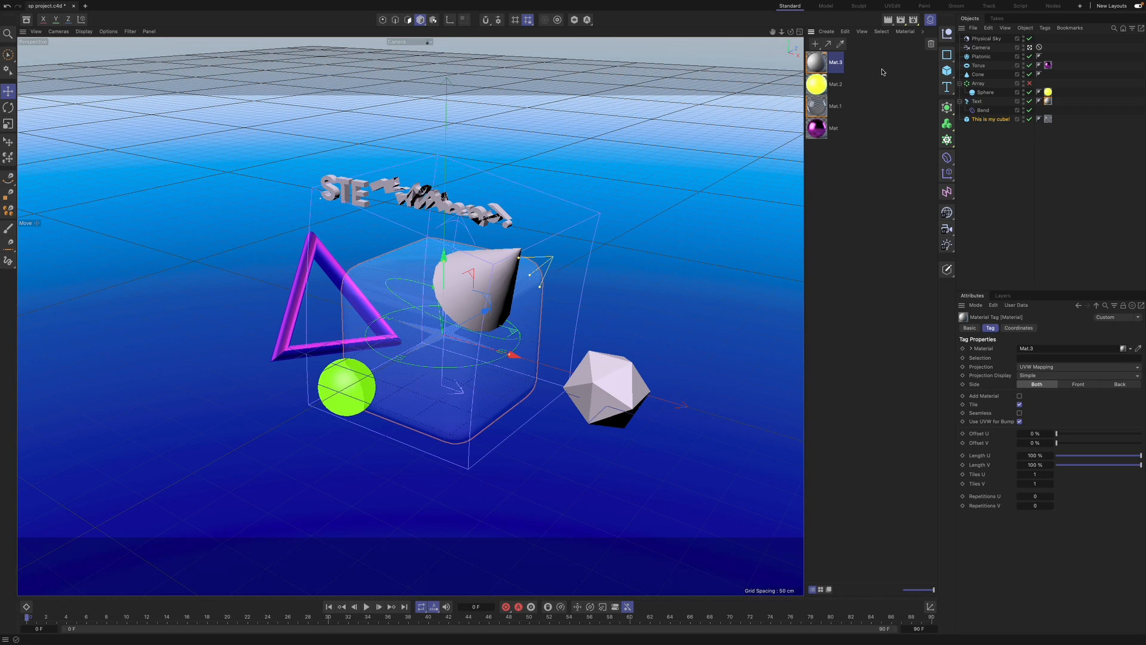
- Set the reflectance layer color of Mat.3 to a gray with 62% value and disable its Color channel
{"action": "double_click", "coordinate": [817, 62]}
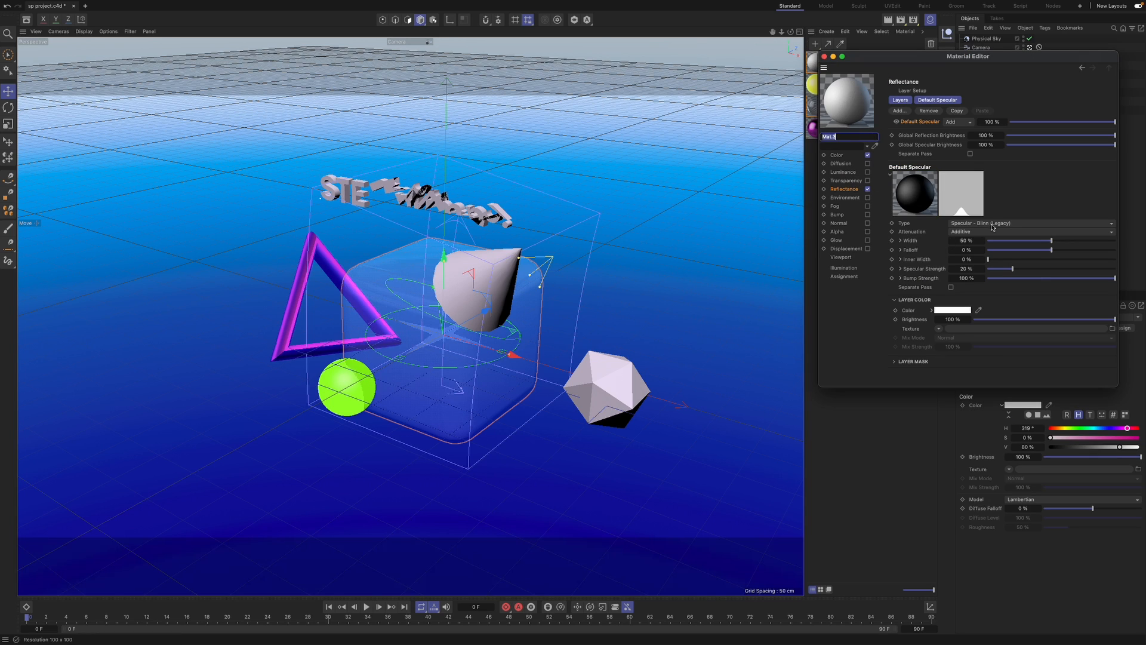
{"action": "left_click", "coordinate": [946, 310]}
{"action": "left_click", "coordinate": [1001, 409]}
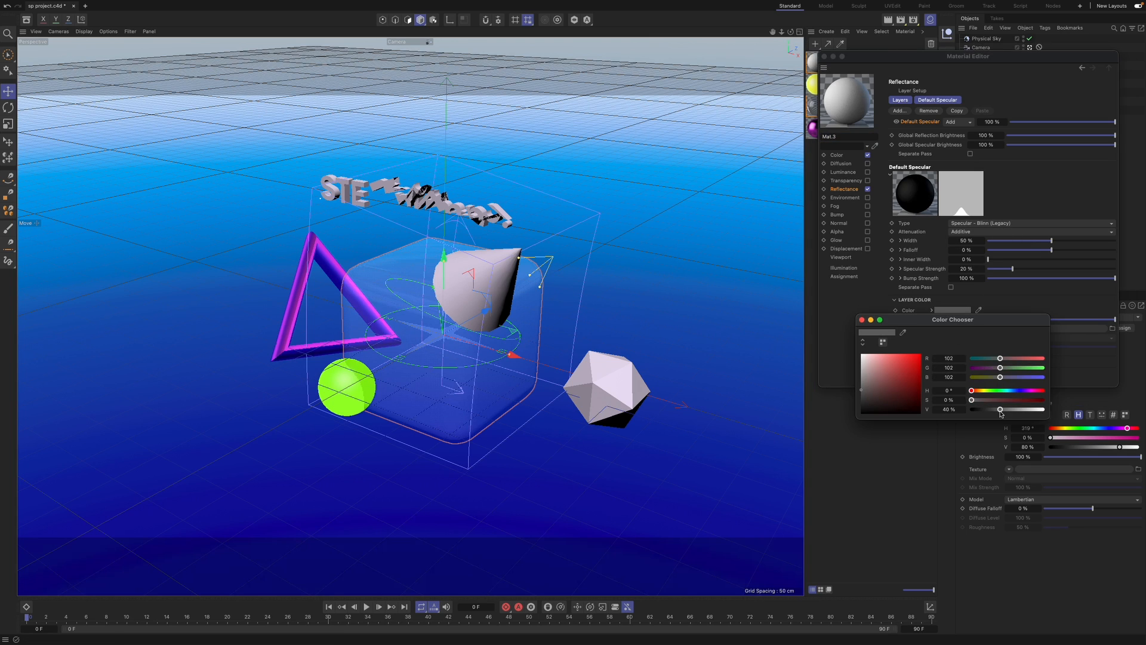
{"action": "left_click", "coordinate": [861, 319]}
{"action": "left_click", "coordinate": [867, 155]}
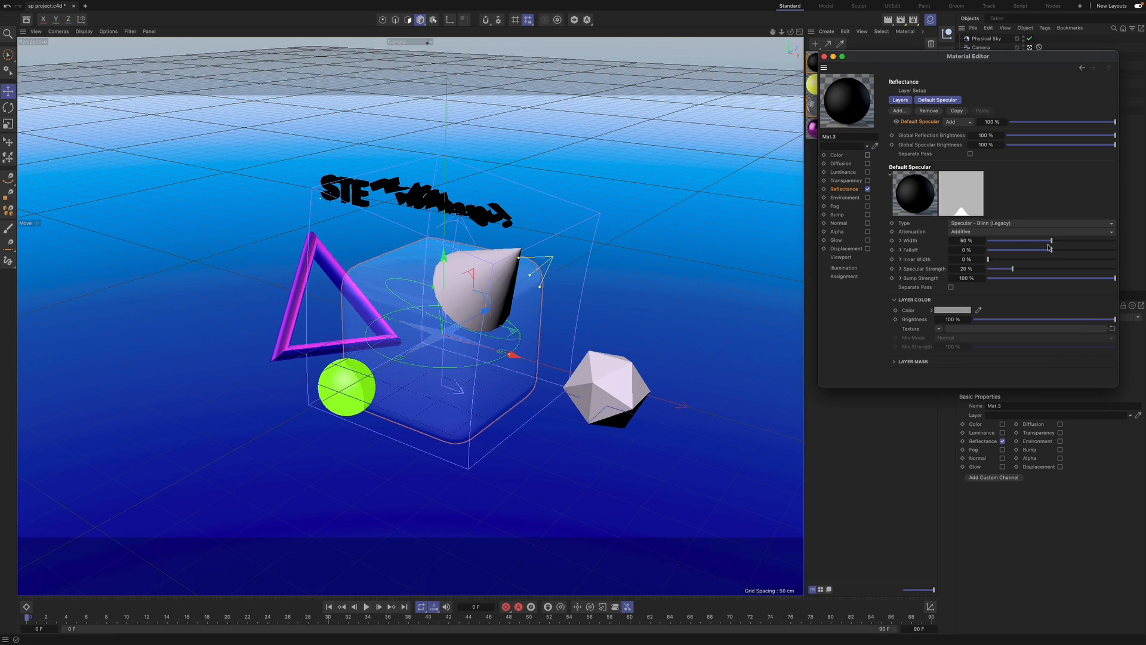
- Set Mat.3's reflectance to type Beckmann with Metal attenuation, 100% reflection strength and 38% roughness, and render the view
{"action": "left_click", "coordinate": [1014, 223]}
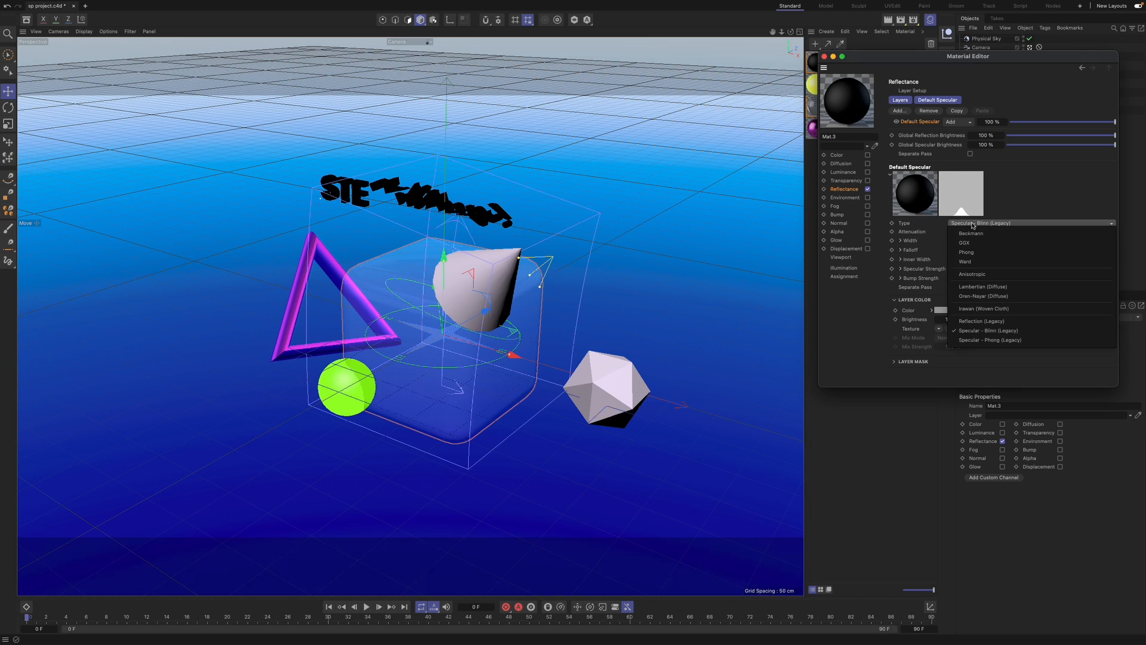
{"action": "left_click", "coordinate": [1009, 233]}
{"action": "left_click", "coordinate": [1026, 232]}
{"action": "left_click", "coordinate": [1014, 263]}
{"action": "left_click_drag", "start_coordinate": [992, 249], "coordinate": [1115, 250]}
{"action": "mouse_move", "coordinate": [1044, 244]}
{"action": "left_mouse_down"}
{"action": "mouse_move", "coordinate": [1009, 250]}
{"action": "mouse_move", "coordinate": [1037, 250]}
{"action": "left_mouse_up"}
{"action": "left_click", "coordinate": [889, 21]}
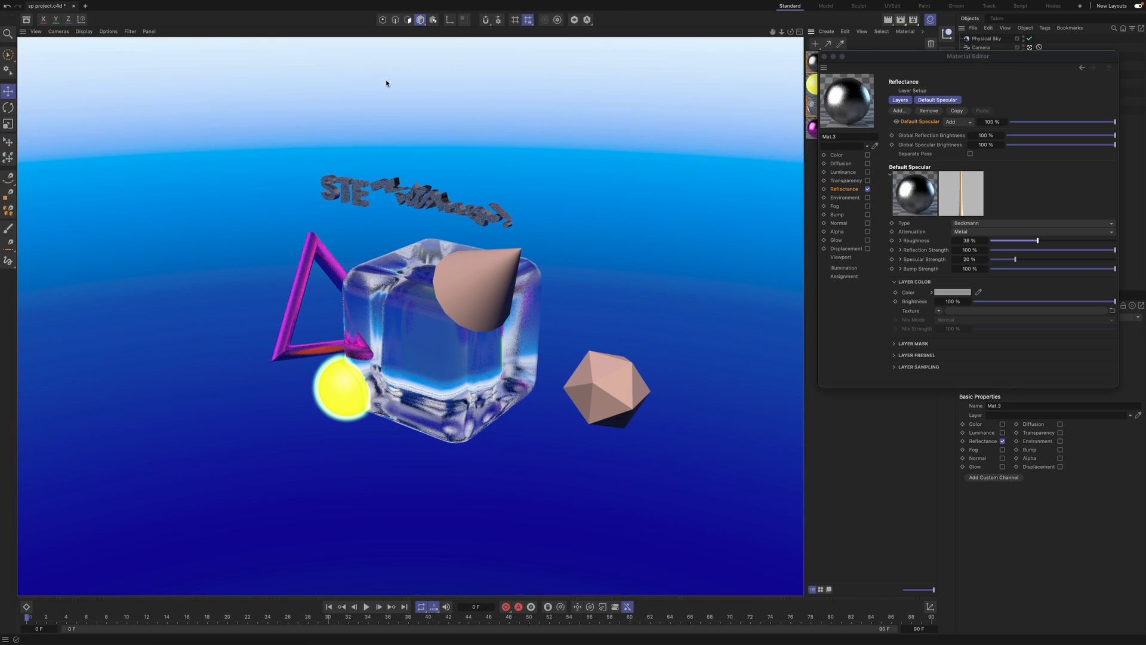
- Set Mat.3's roughness, specular and bump strength to 0% and its layer color to hue 127° at 100% saturation and value, and render the view
{"action": "left_click_drag", "start_coordinate": [1007, 270], "coordinate": [934, 263]}
{"action": "left_click_drag", "start_coordinate": [1035, 243], "coordinate": [985, 242]}
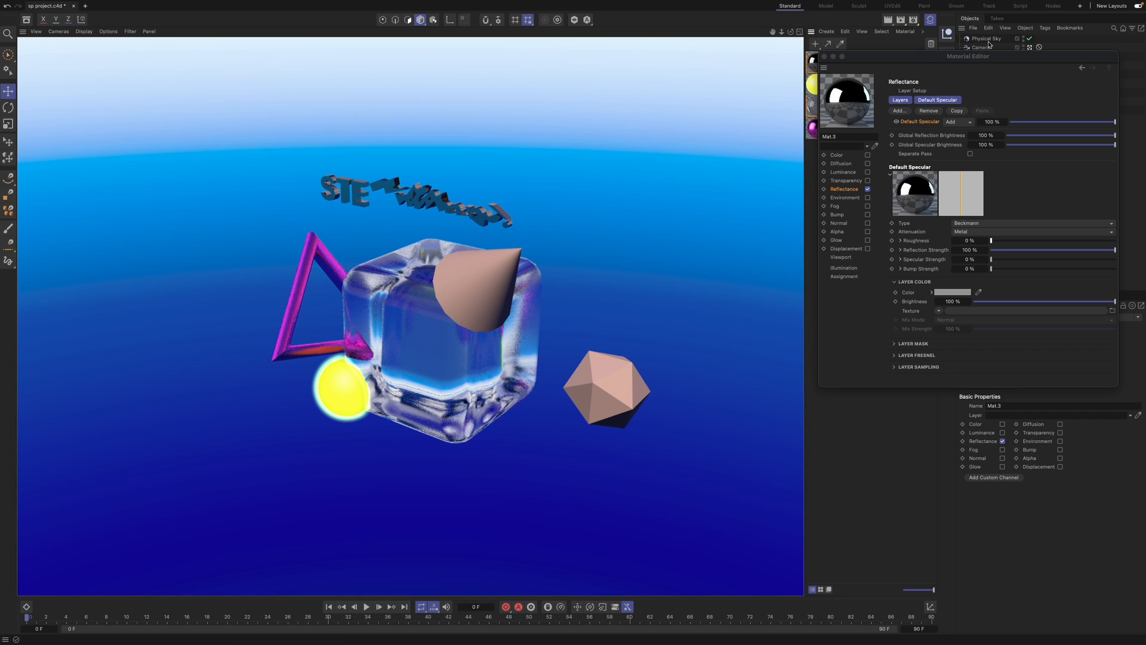
{"action": "left_click", "coordinate": [955, 291]}
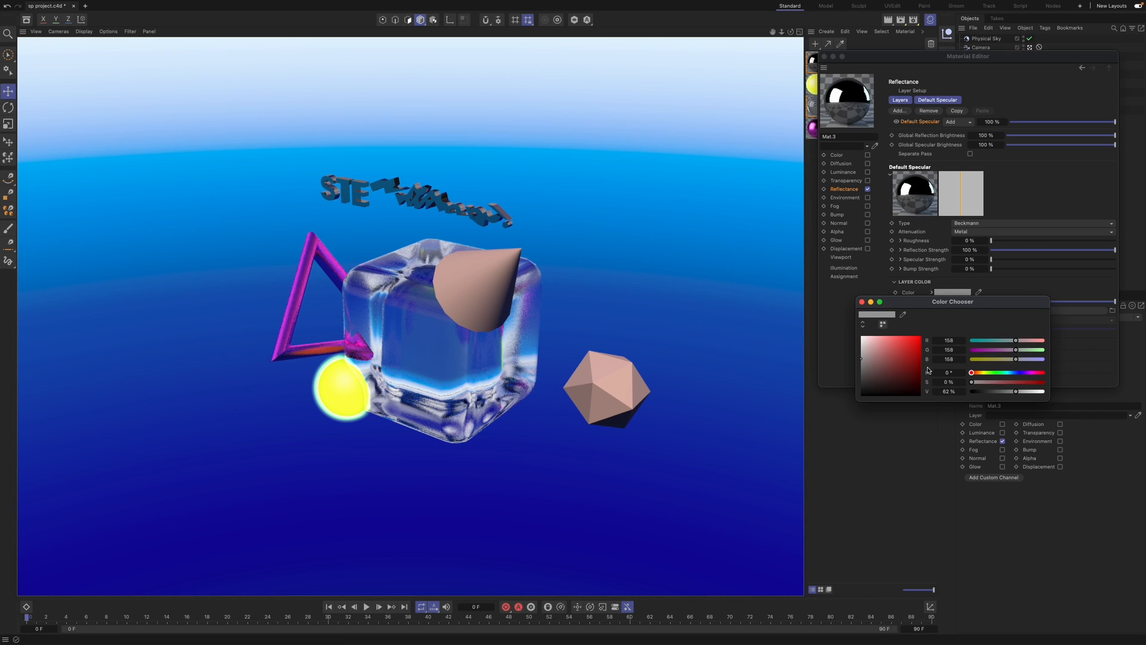
{"action": "left_click", "coordinate": [996, 373]}
{"action": "left_click_drag", "start_coordinate": [916, 357], "coordinate": [921, 336]}
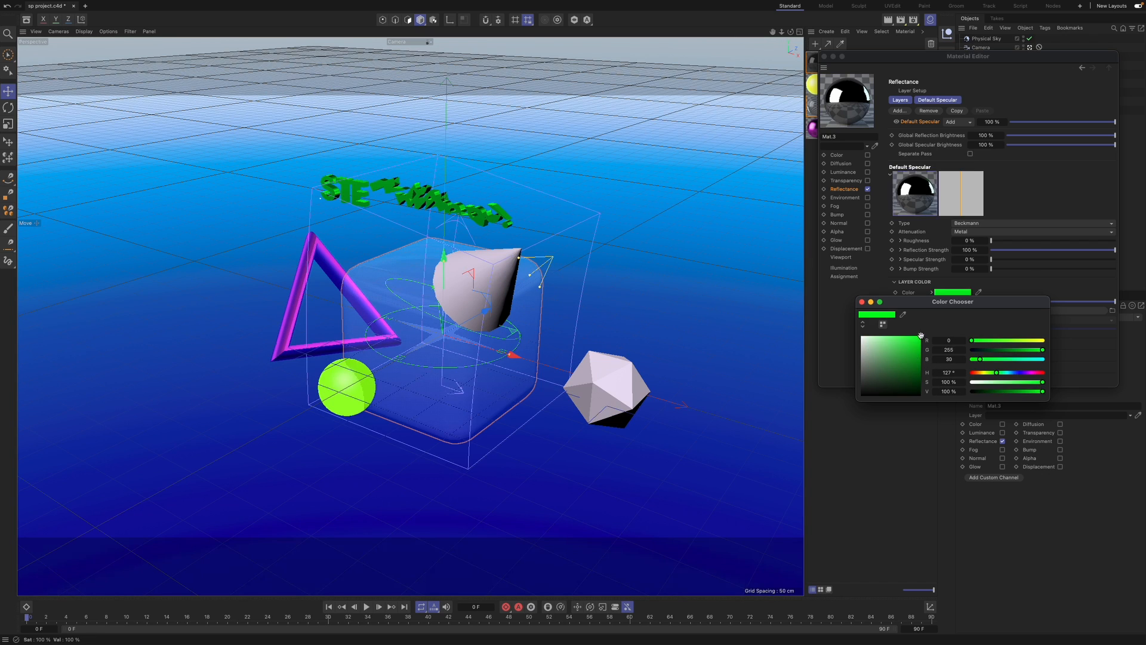
{"action": "left_click", "coordinate": [888, 20]}
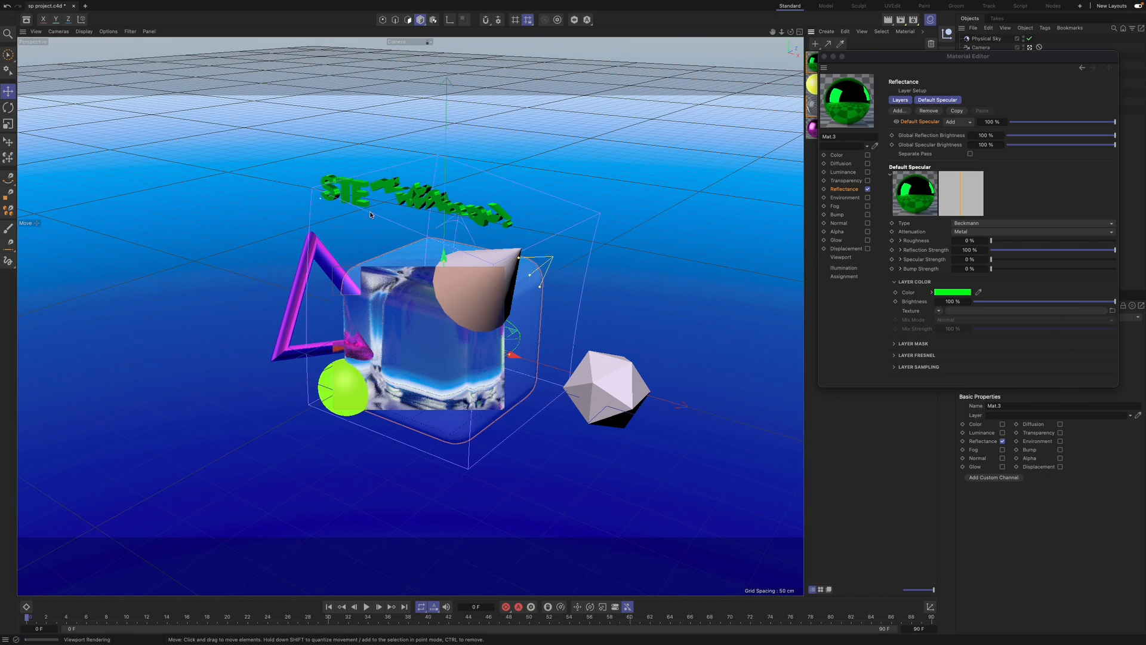
- Lower the Text object closer to the cube, rotate it horizontally about its vertical axis, and render the perspective view
{"action": "middle_click", "coordinate": [443, 299]}
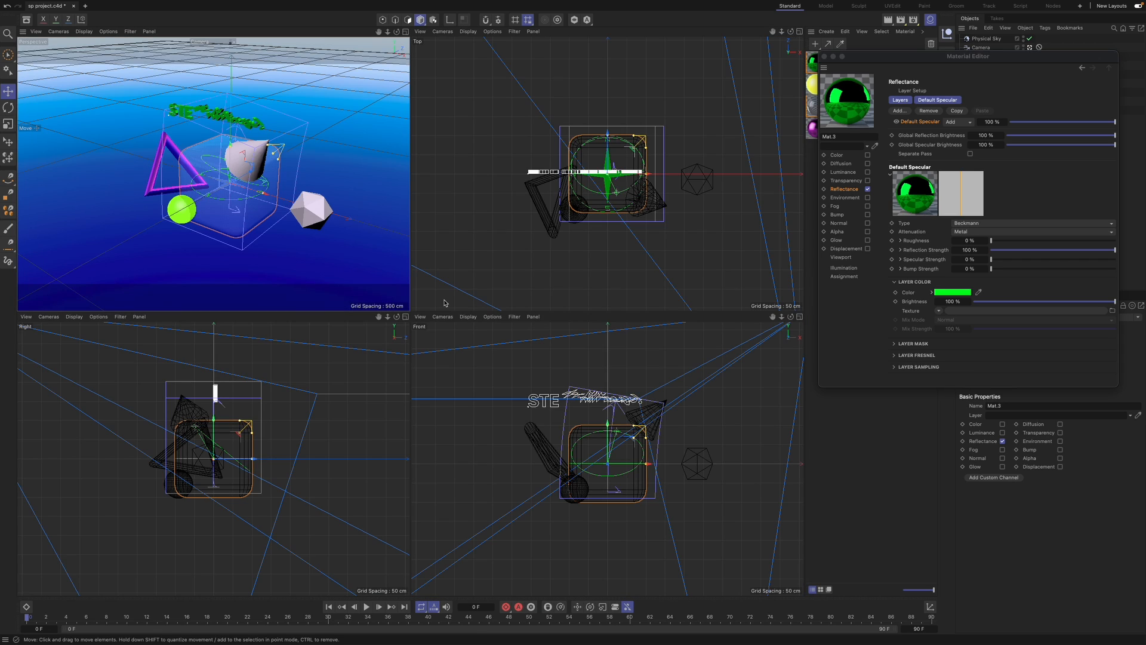
{"action": "left_click", "coordinate": [593, 171]}
{"action": "left_click_drag", "start_coordinate": [170, 87], "coordinate": [171, 106]}
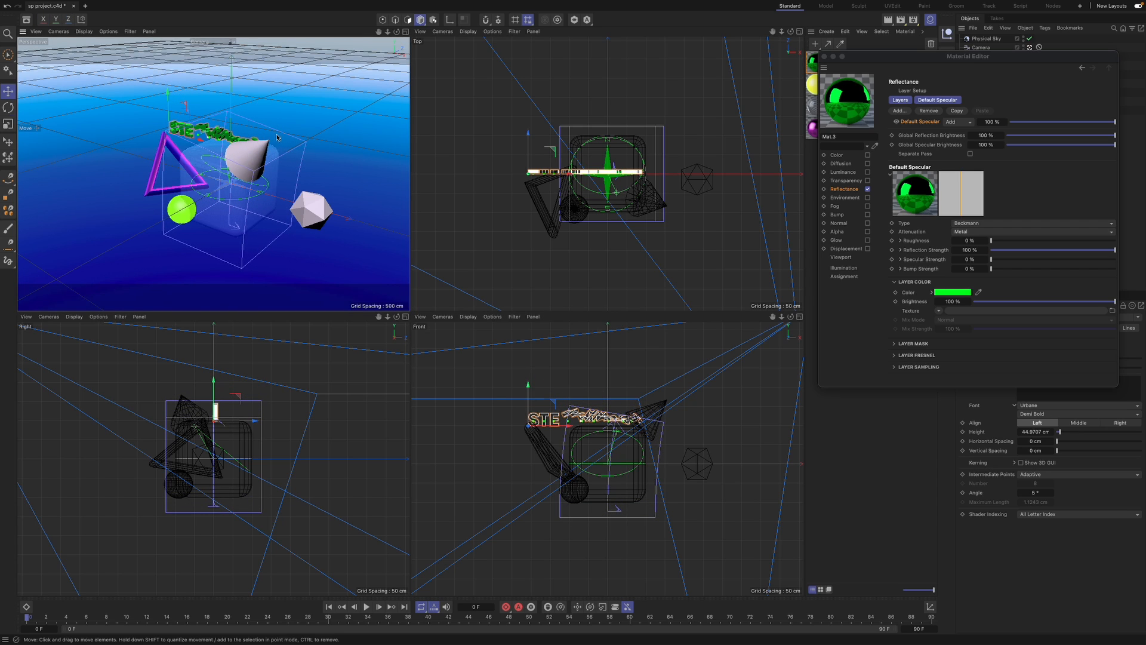
{"action": "key", "text": "r"}
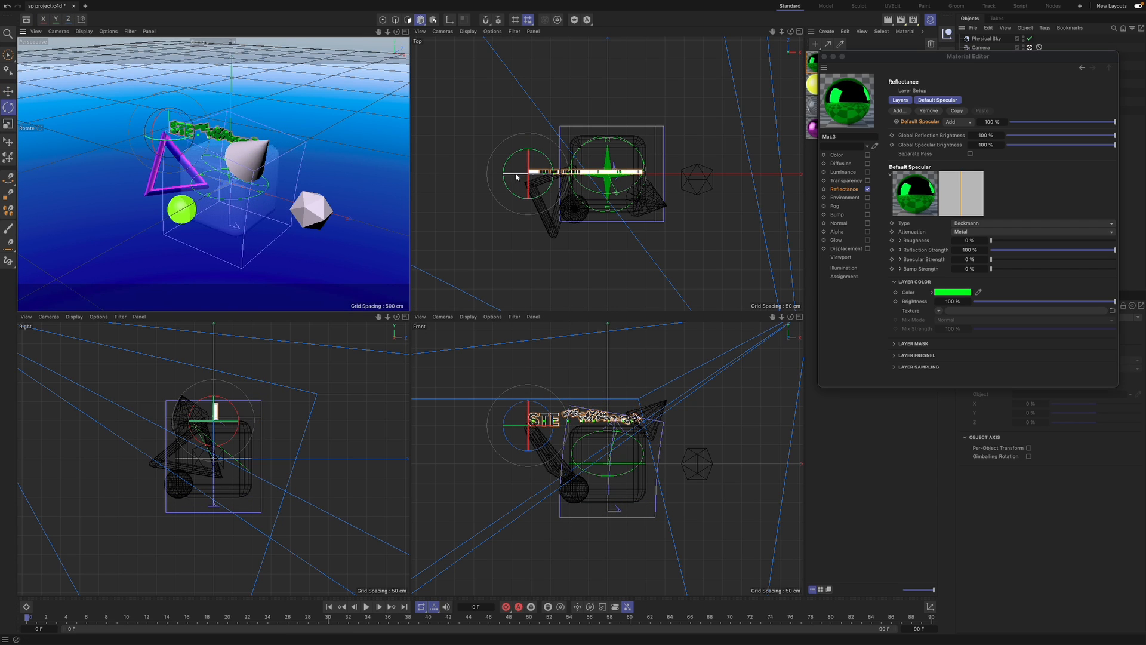
{"action": "left_click_drag", "start_coordinate": [517, 176], "coordinate": [531, 213]}
{"action": "key", "text": "F1"}
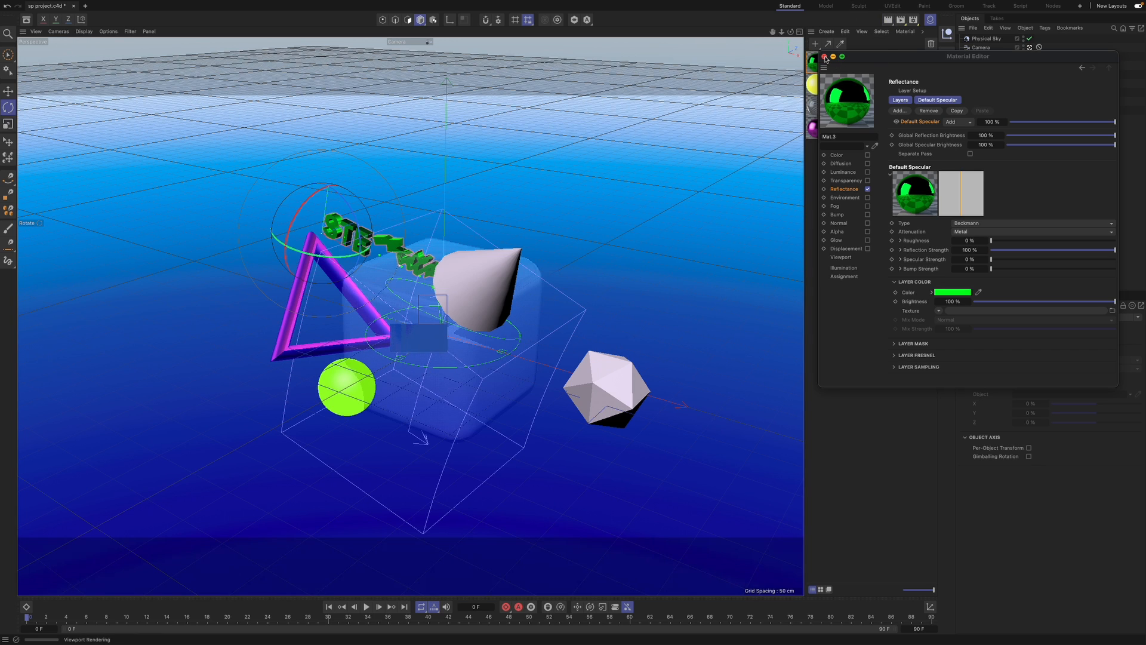
{"action": "left_click", "coordinate": [824, 56]}
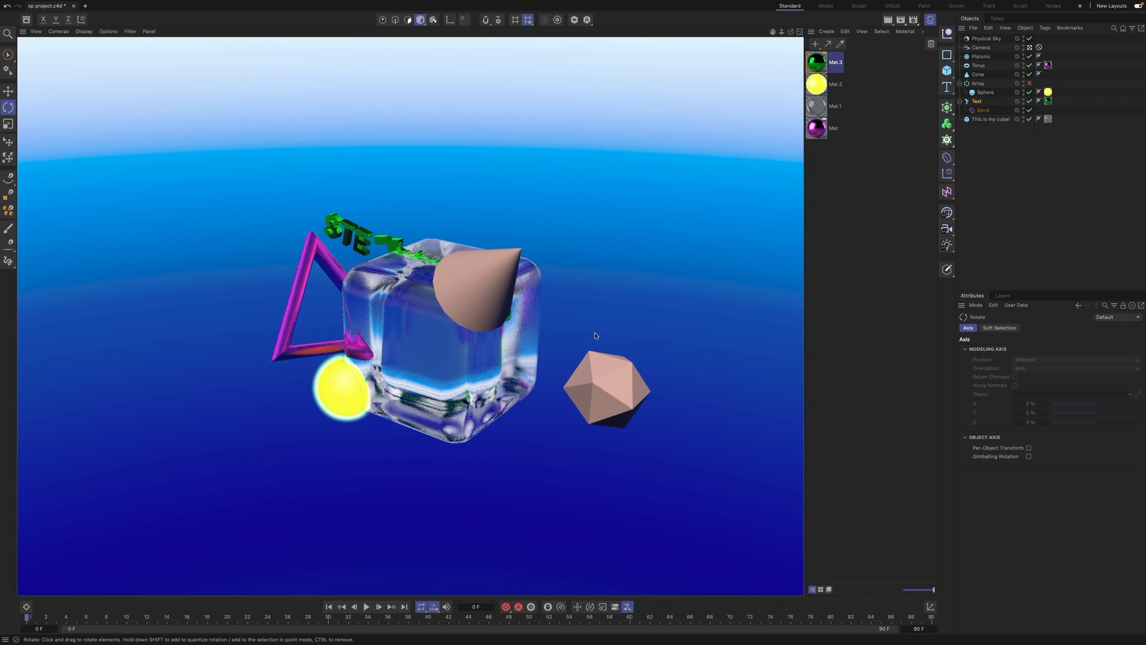
- Create a new default material, apply it to the Cone, disable its Reflectance channel and enable Diffusion
{"action": "left_click", "coordinate": [816, 43]}
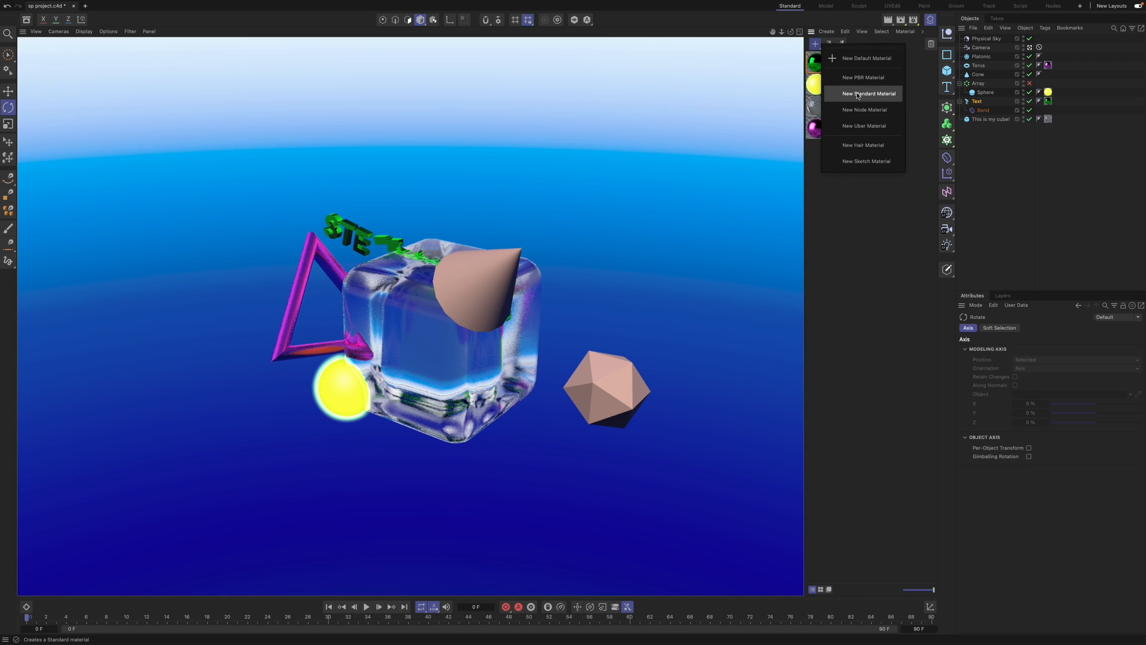
{"action": "left_click", "coordinate": [855, 58]}
{"action": "left_click_drag", "start_coordinate": [817, 65], "coordinate": [974, 74]}
{"action": "double_click", "coordinate": [822, 70]}
{"action": "left_click", "coordinate": [872, 190]}
{"action": "left_click", "coordinate": [872, 164]}
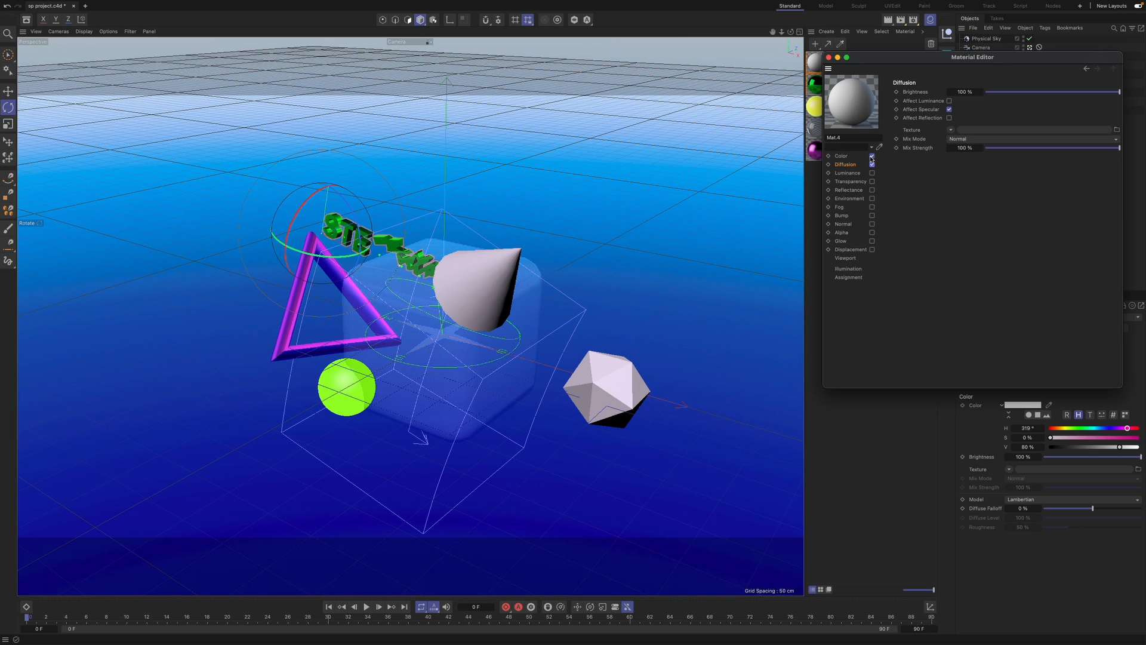
- Set Mat.4's color to a red with hue 0° and 71% saturation
{"action": "left_click", "coordinate": [851, 157]}
{"action": "left_click_drag", "start_coordinate": [996, 114], "coordinate": [983, 114]}
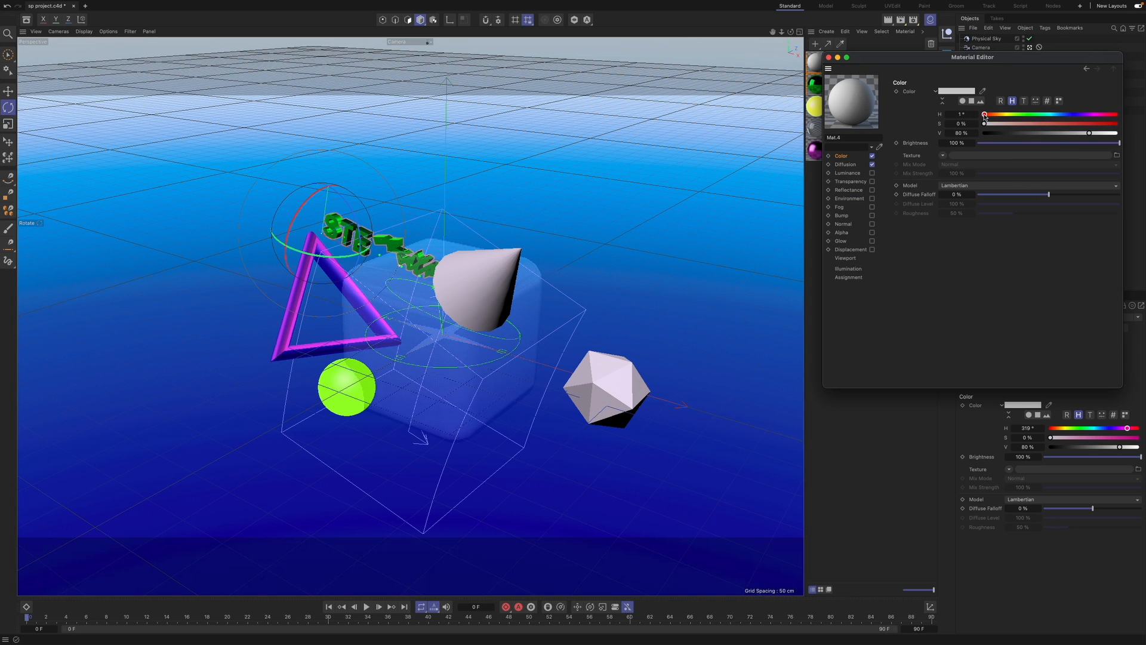
{"action": "left_click", "coordinate": [1098, 124]}
{"action": "left_click", "coordinate": [1078, 125]}
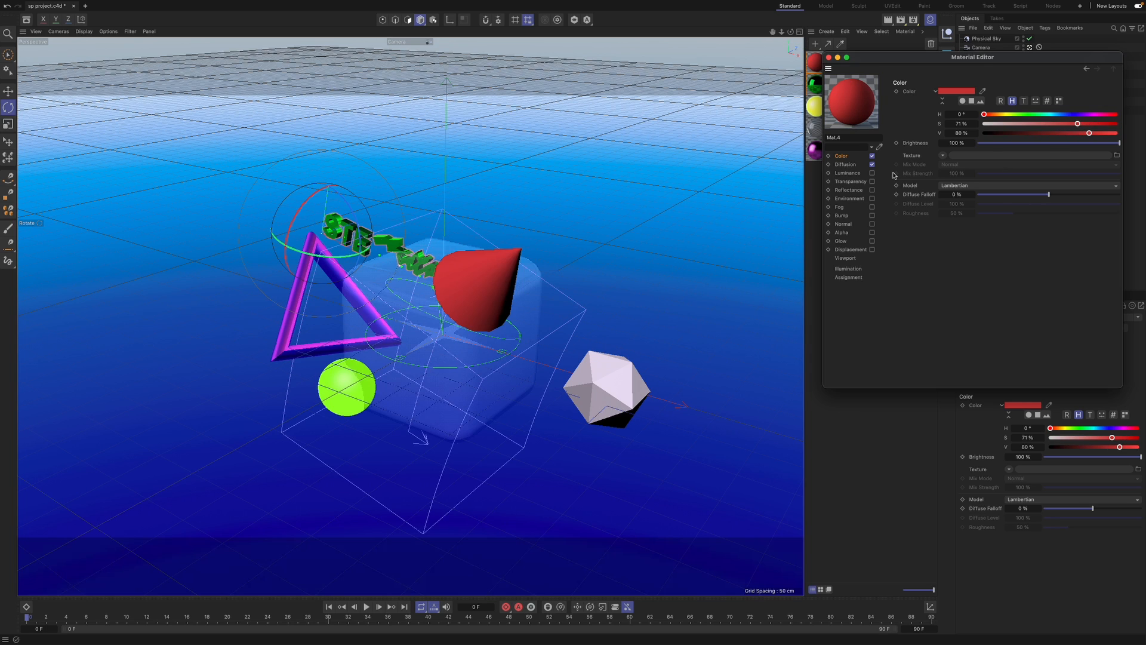
- Look through Mat.4's other channels, including Environment and Bump, close the material editor and render the view
{"action": "left_click", "coordinate": [860, 173]}
{"action": "left_click", "coordinate": [841, 208]}
{"action": "left_click", "coordinate": [848, 199]}
{"action": "left_click", "coordinate": [848, 215]}
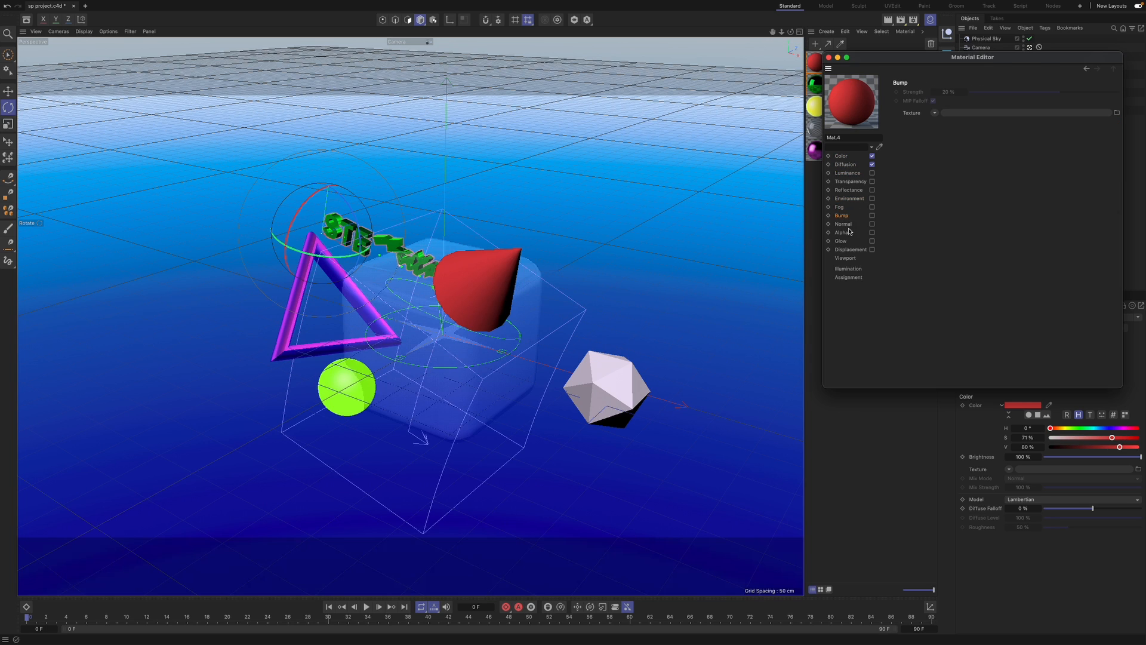
{"action": "left_click", "coordinate": [828, 56]}
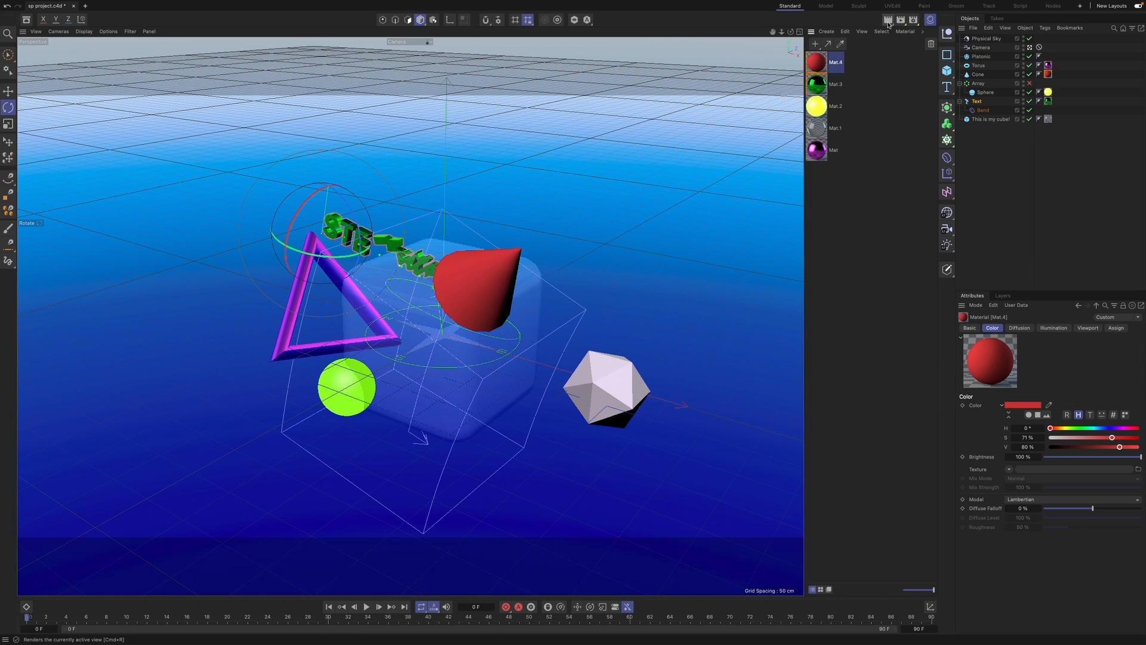
{"action": "left_click", "coordinate": [888, 21]}
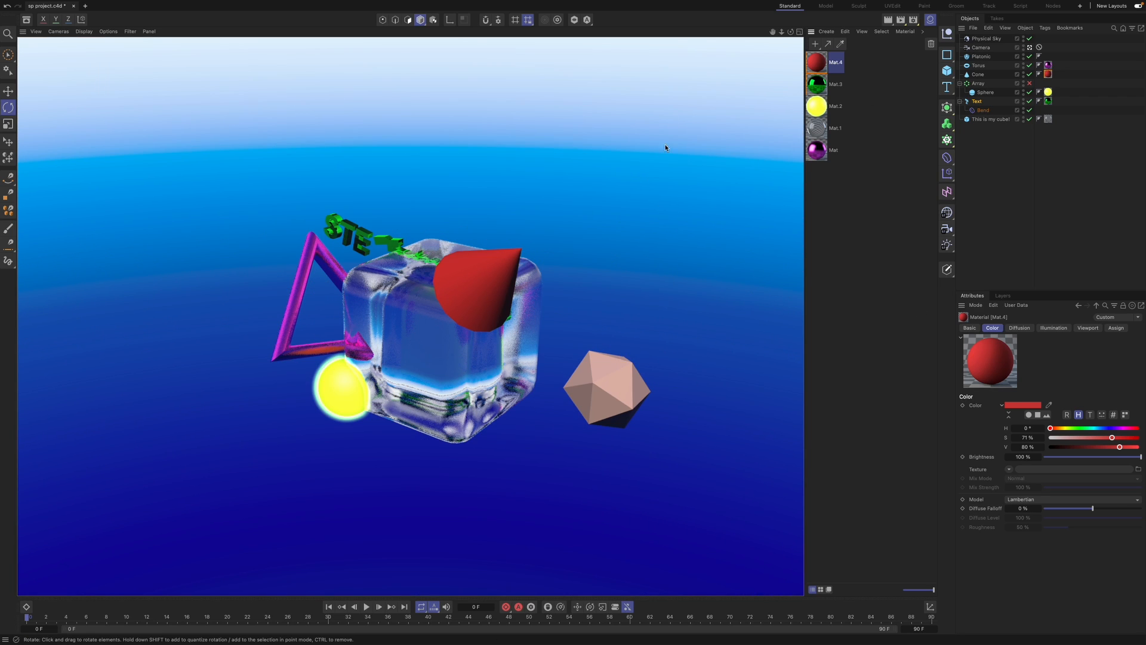
- Select the Cone, reopen Mat.4's Color channel and inspect the expanded and compact color picker layouts
{"action": "key", "text": "e"}
{"action": "left_click", "coordinate": [477, 301]}
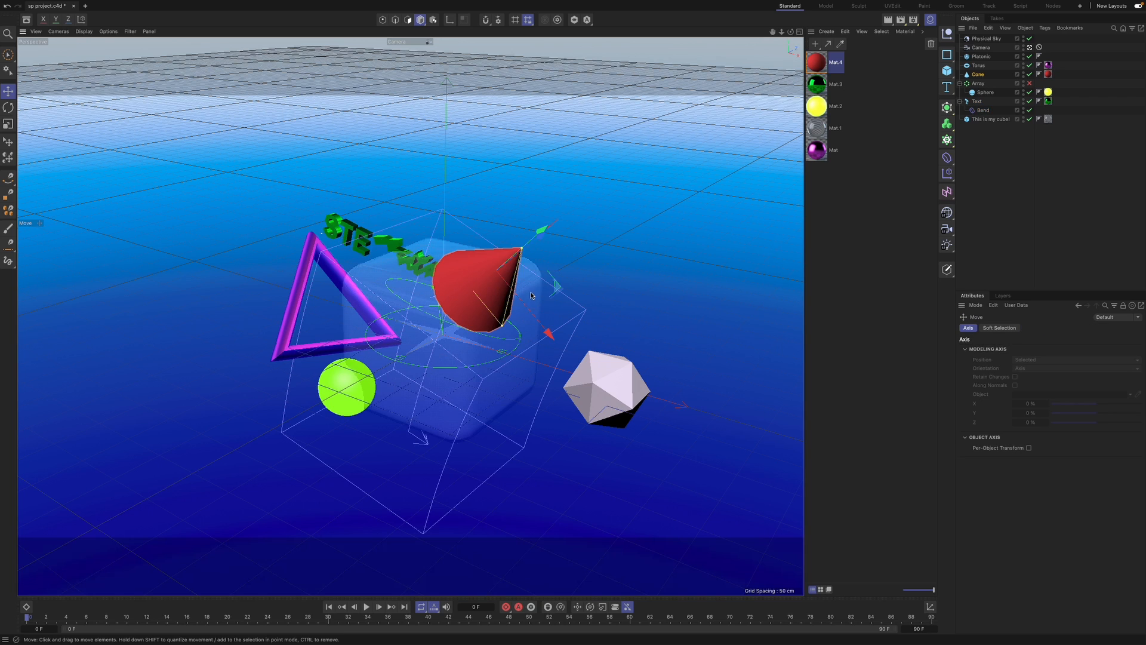
{"action": "double_click", "coordinate": [816, 63]}
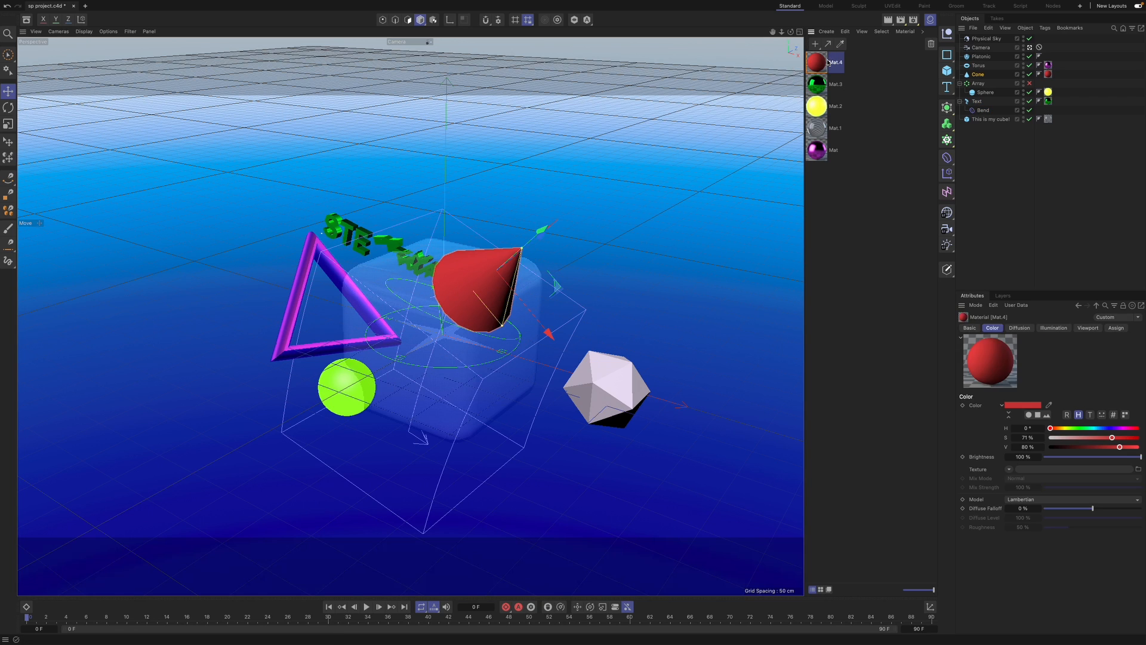
{"action": "left_click", "coordinate": [857, 152]}
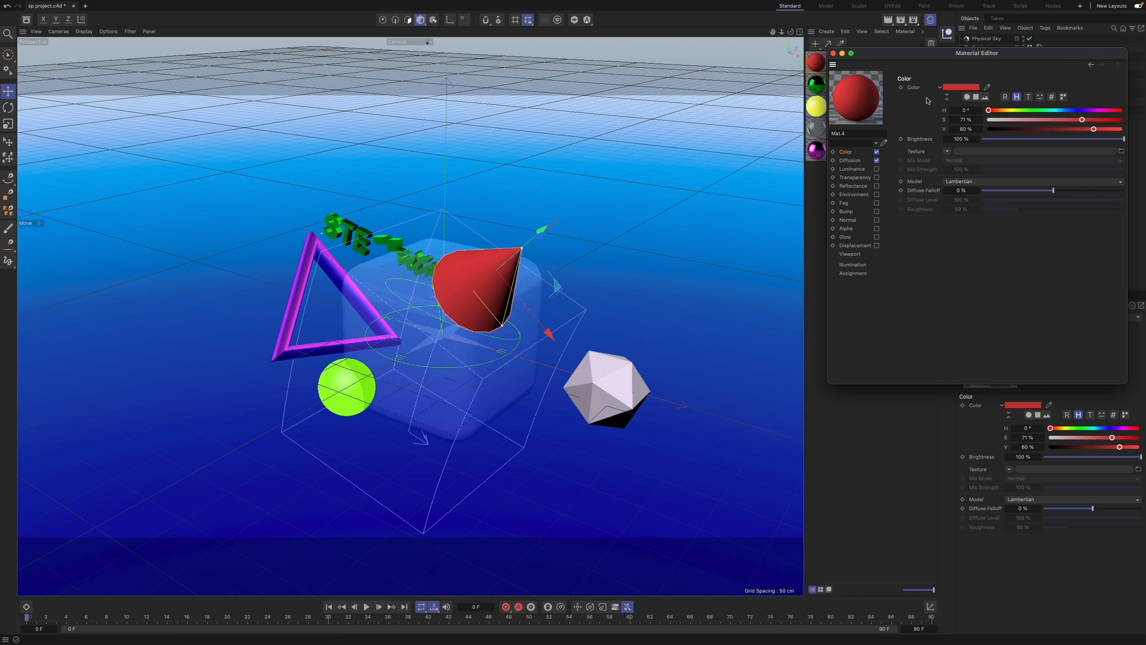
{"action": "left_click", "coordinate": [940, 89]}
{"action": "left_click", "coordinate": [940, 88]}
{"action": "left_click", "coordinate": [944, 89]}
{"action": "left_click", "coordinate": [871, 98]}
{"action": "left_click", "coordinate": [947, 98]}
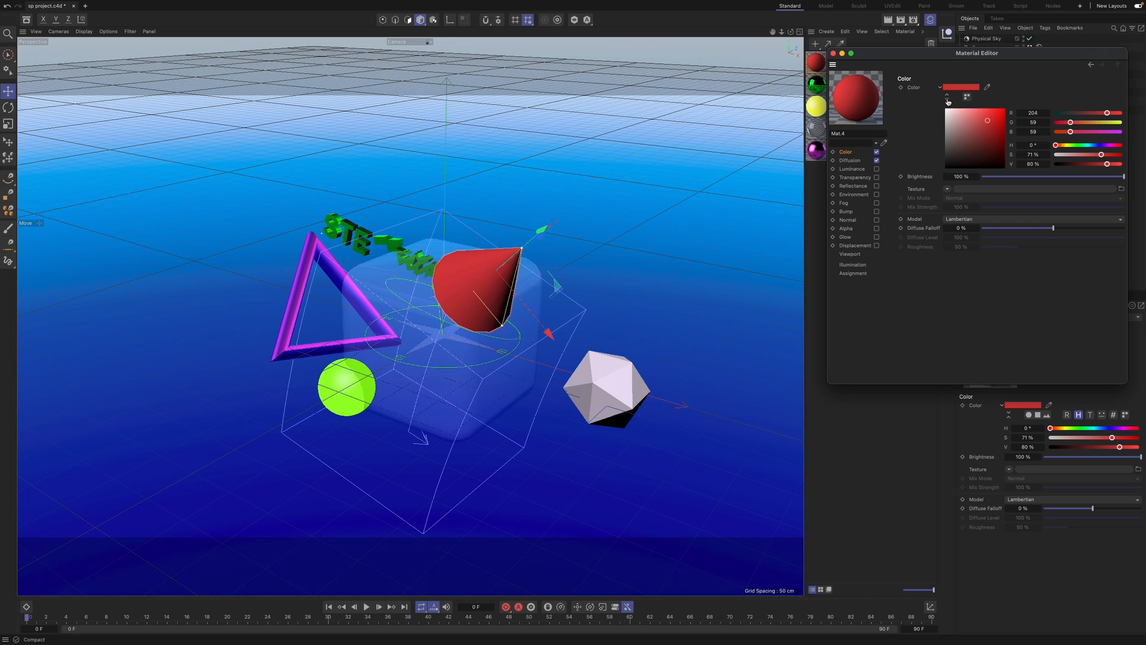
{"action": "left_click", "coordinate": [947, 97]}
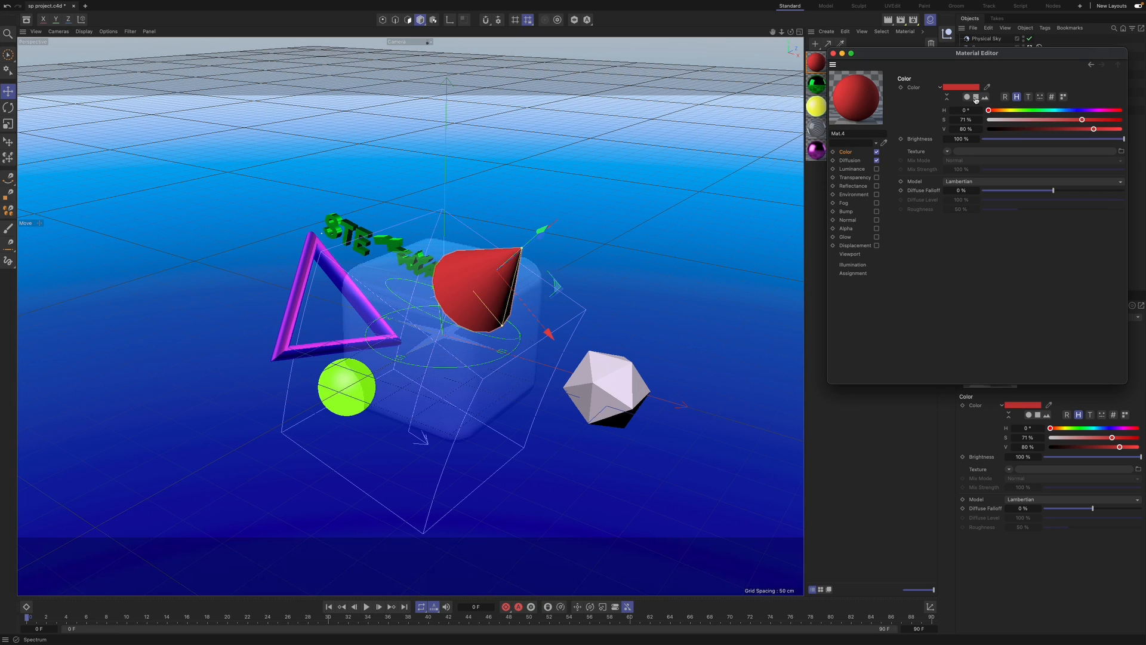
- Set Mat.4's color to a magenta of about 317° hue and 80% saturation on the complementary color wheel, and check the swatches
{"action": "left_click", "coordinate": [975, 98]}
{"action": "left_click", "coordinate": [967, 97]}
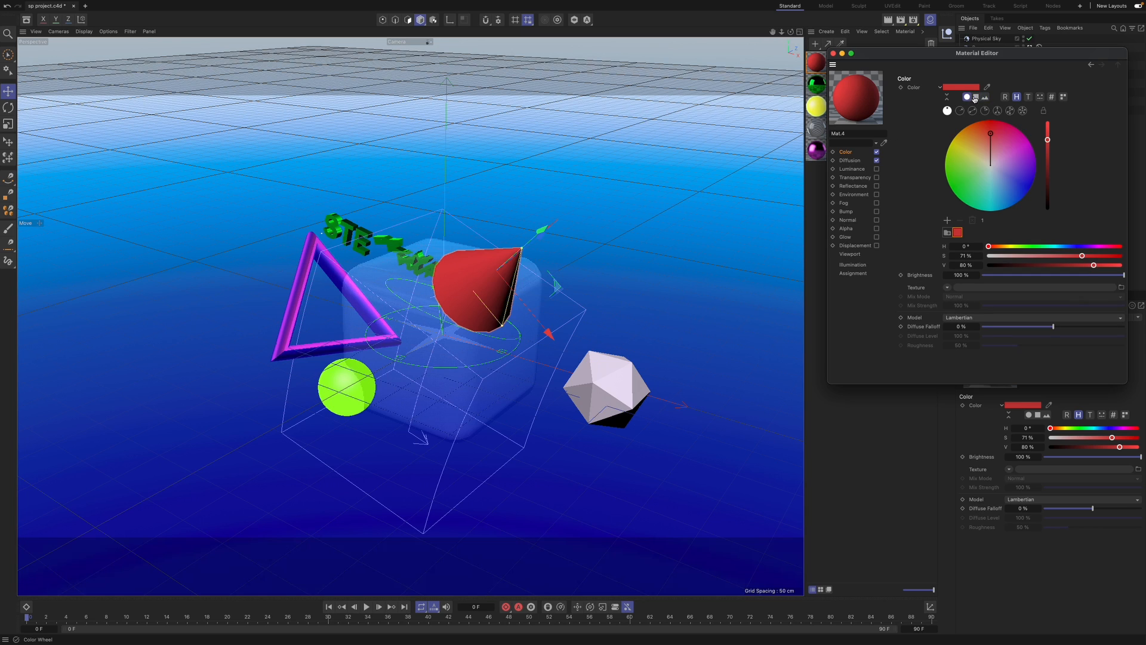
{"action": "left_click", "coordinate": [973, 111]}
{"action": "left_click_drag", "start_coordinate": [990, 133], "coordinate": [1014, 139]}
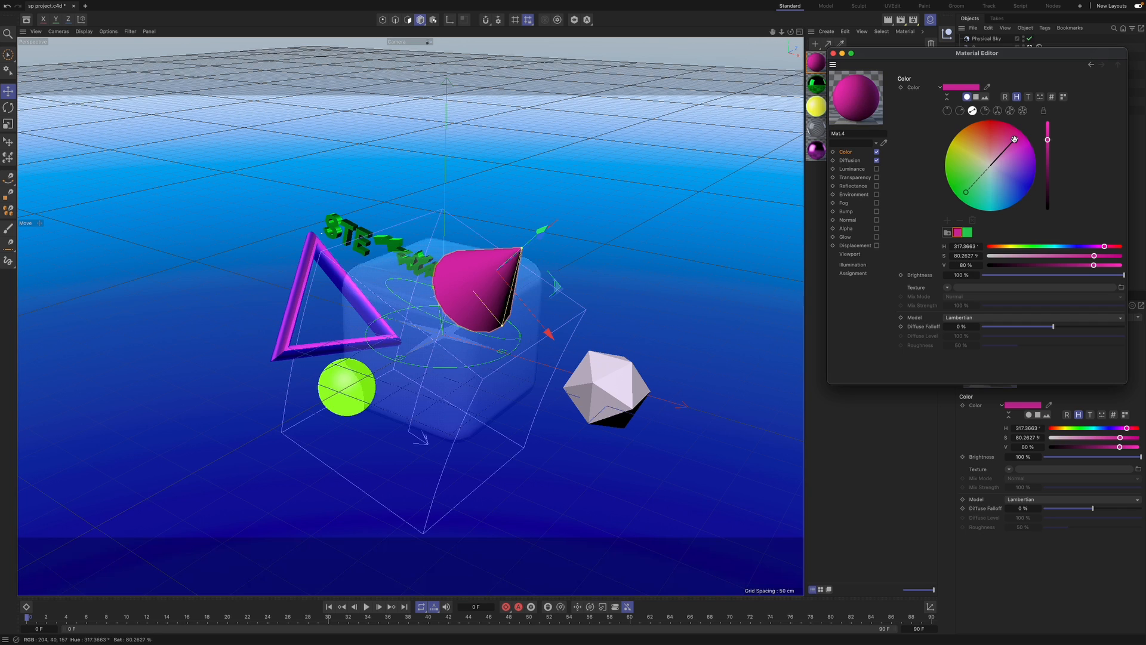
{"action": "left_click", "coordinate": [1063, 96]}
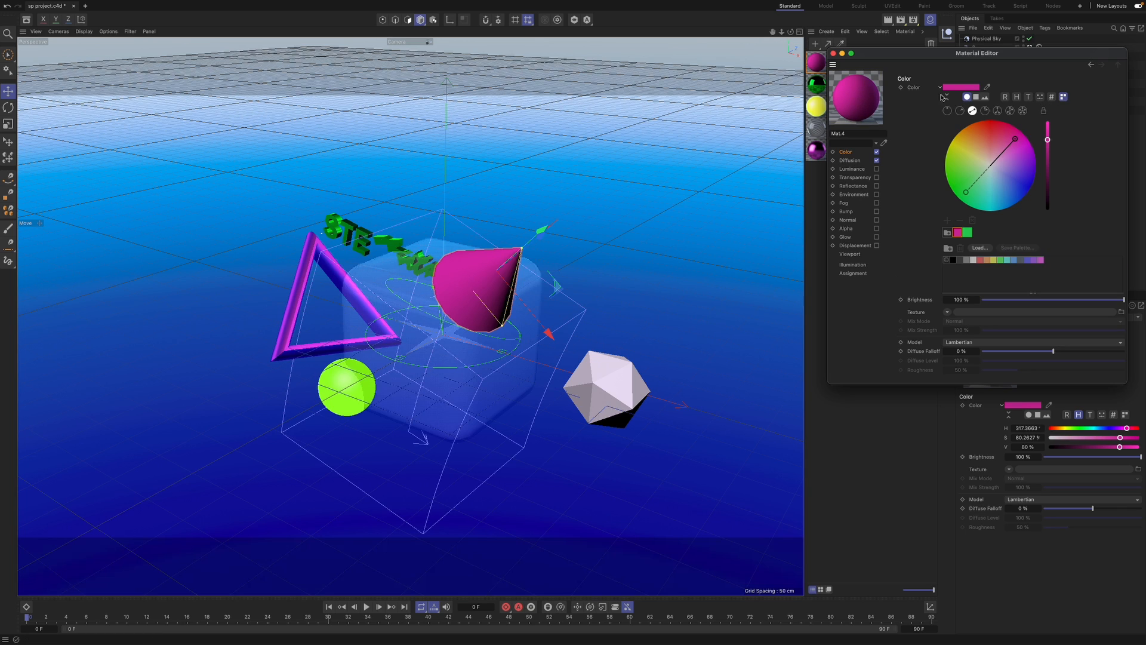
{"action": "left_click", "coordinate": [940, 89]}
- Disable Mat.4's Color channel, add a Gradient texture to Diffusion and set its first knot to hue 349°, saturation 82% and value 100%
{"action": "left_click", "coordinate": [850, 160]}
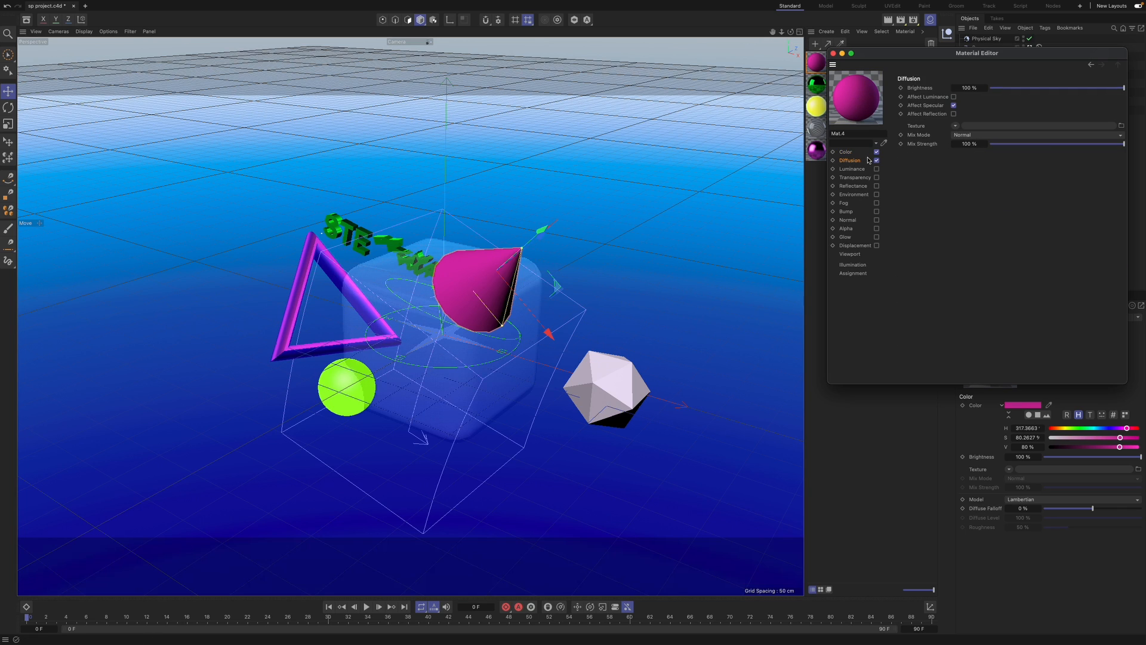
{"action": "left_click", "coordinate": [876, 152]}
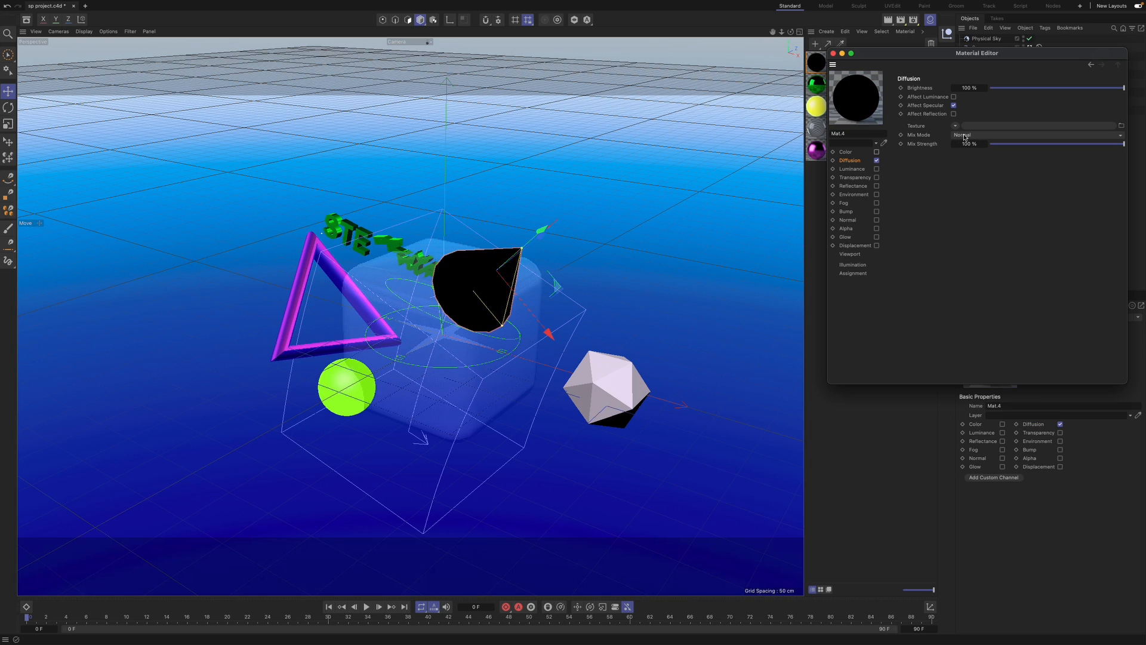
{"action": "left_click", "coordinate": [956, 125]}
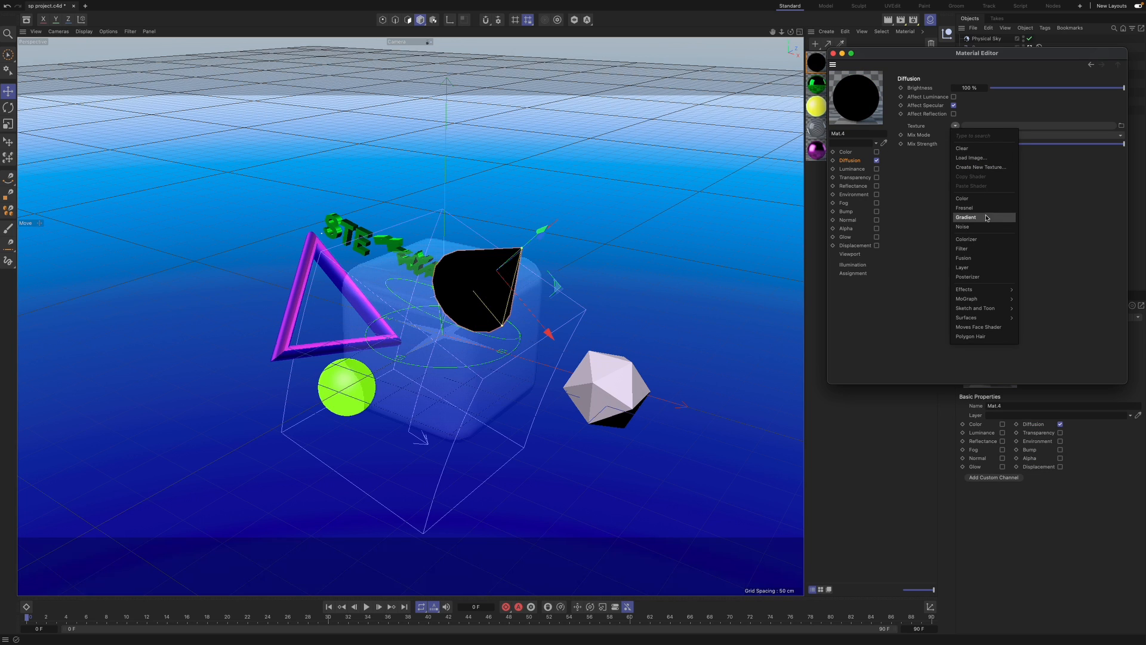
{"action": "left_click", "coordinate": [965, 217]}
{"action": "left_click", "coordinate": [967, 148]}
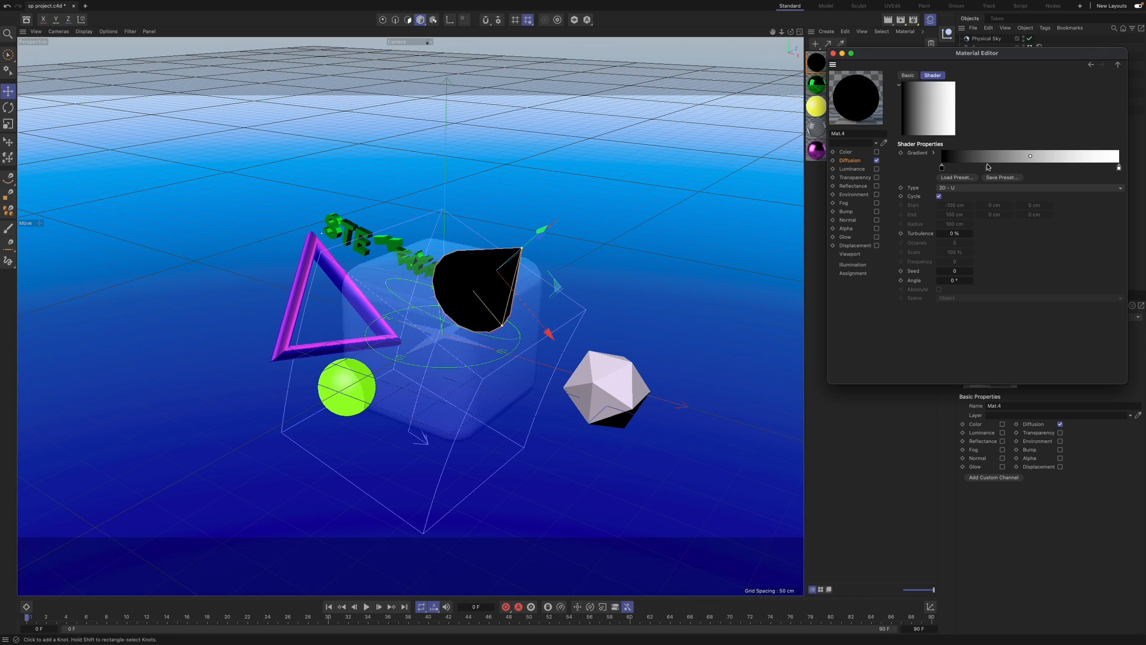
{"action": "double_click", "coordinate": [943, 168]}
{"action": "left_click", "coordinate": [1029, 188]}
{"action": "left_click_drag", "start_coordinate": [906, 199], "coordinate": [1062, 210]}
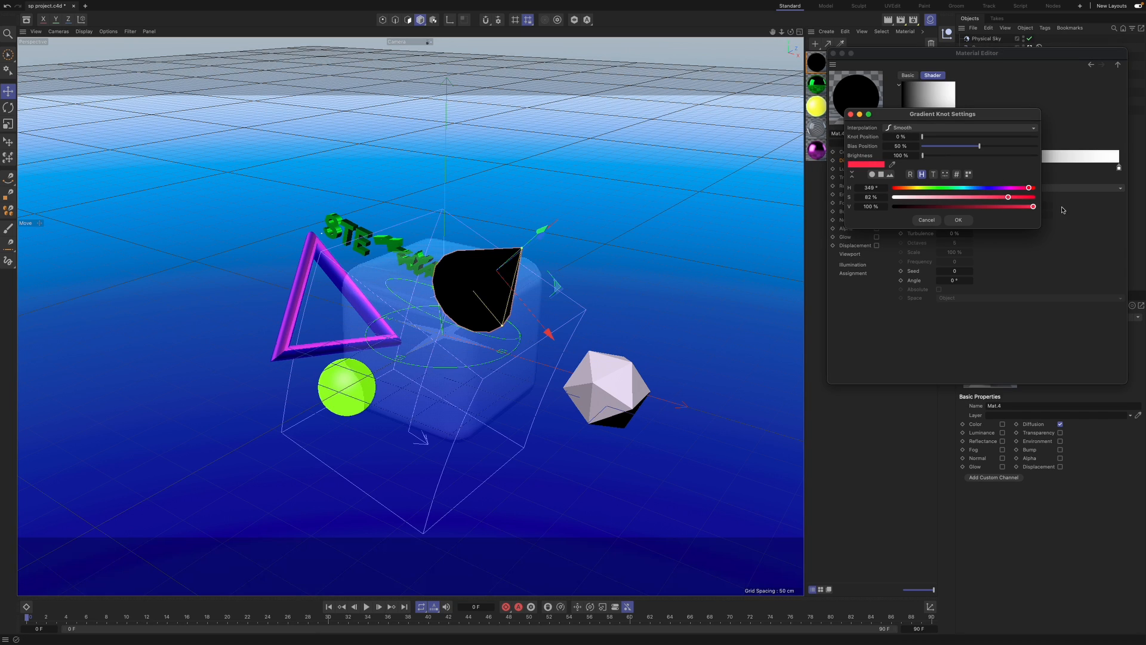
{"action": "left_click", "coordinate": [956, 220]}
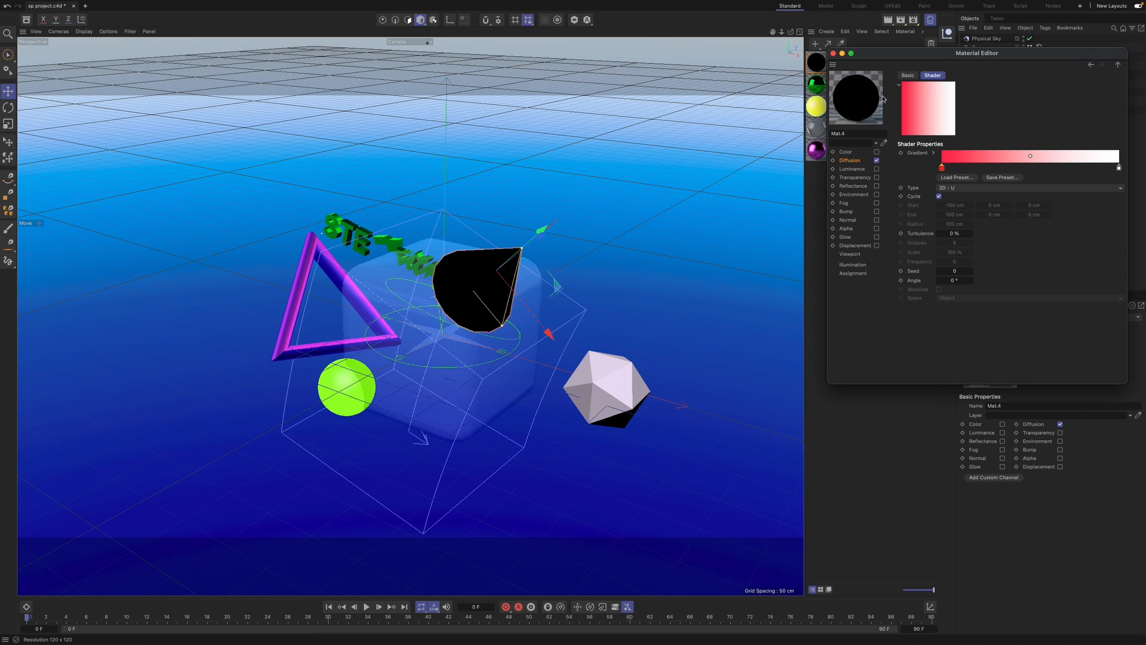
- Enable Mat.4's Color channel, give it a Gradient texture, and disable the Diffusion channel
{"action": "left_click", "coordinate": [877, 152]}
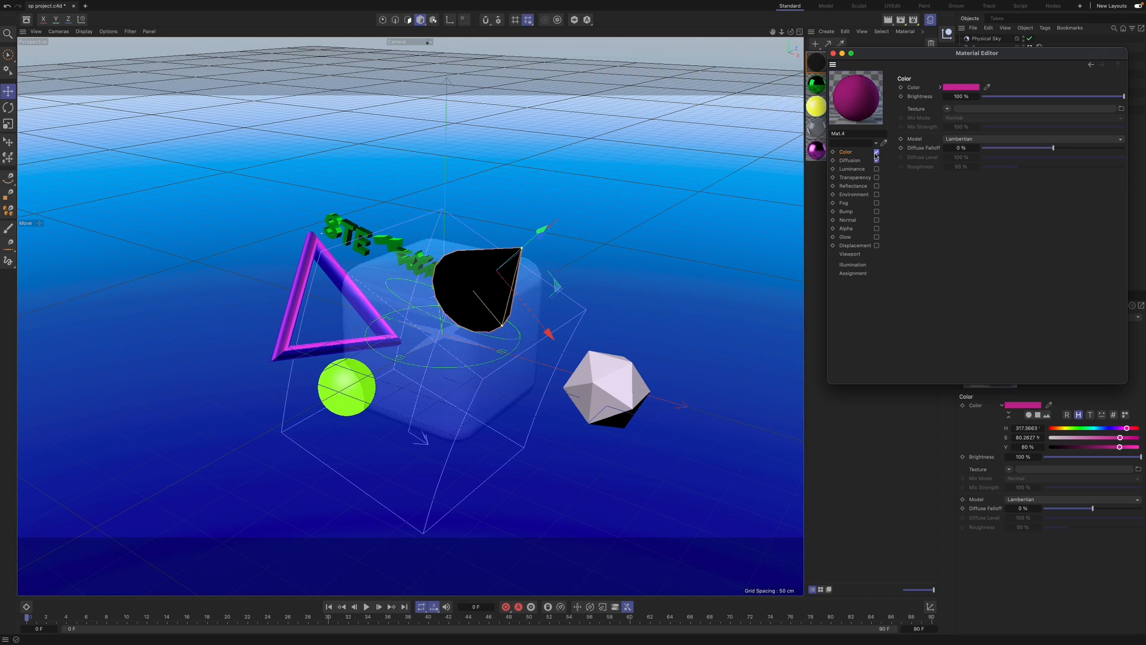
{"action": "left_click", "coordinate": [948, 112]}
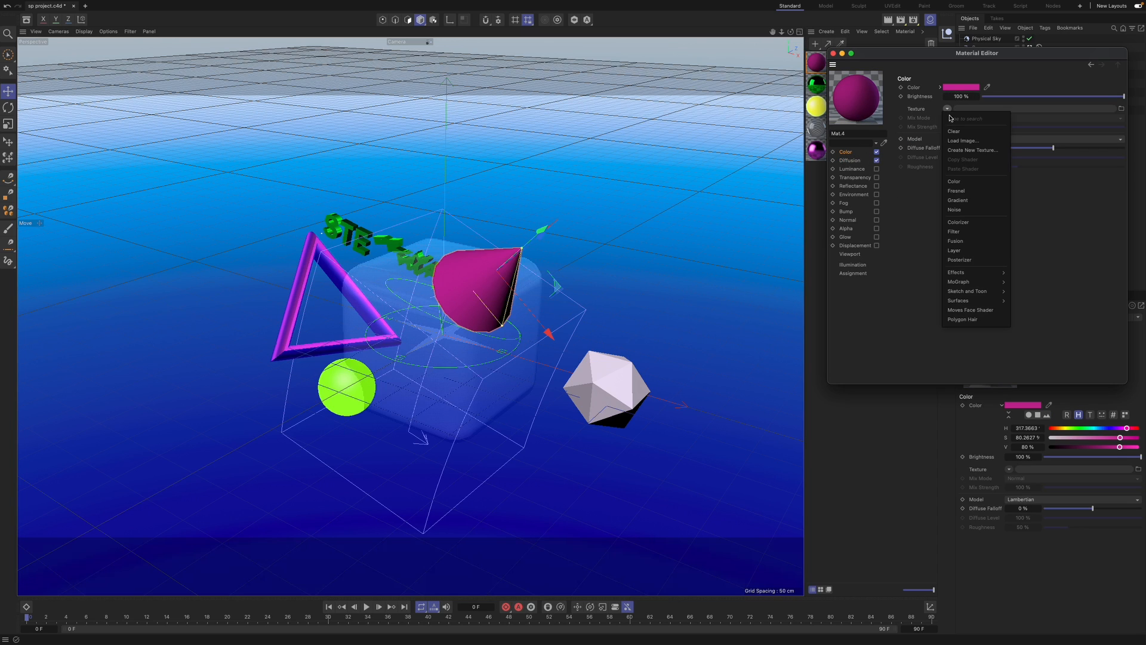
{"action": "left_click", "coordinate": [962, 210]}
{"action": "left_click", "coordinate": [876, 160]}
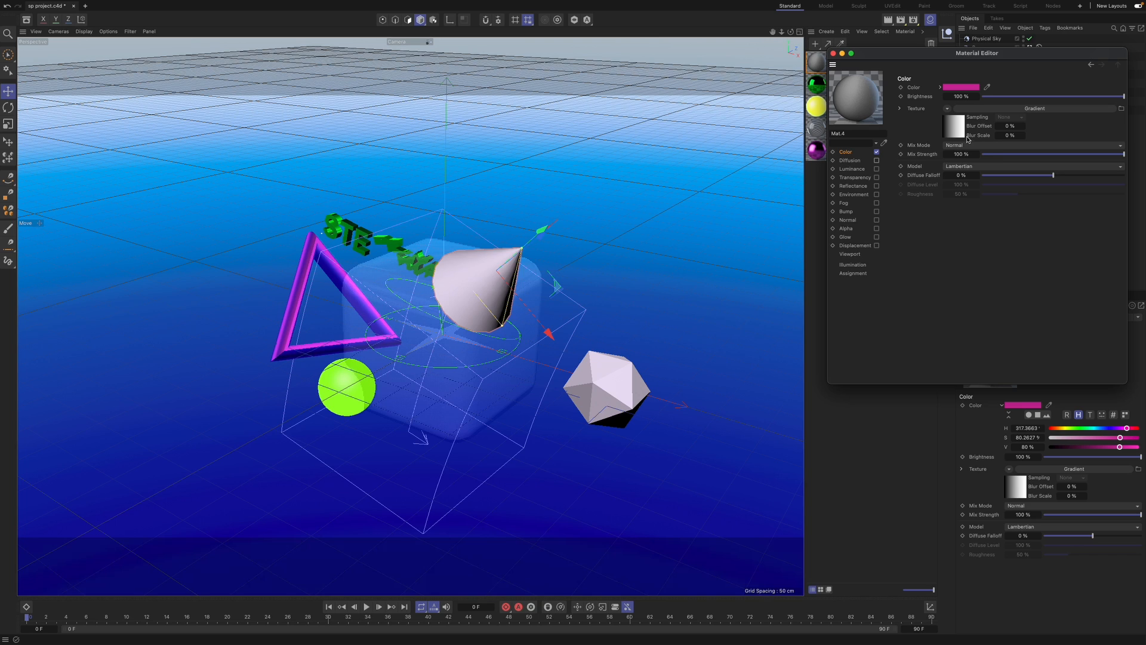
- Set the first knot of the Color channel's gradient to red with hue 357°, saturation 82% and value 100%
{"action": "left_click", "coordinate": [963, 121]}
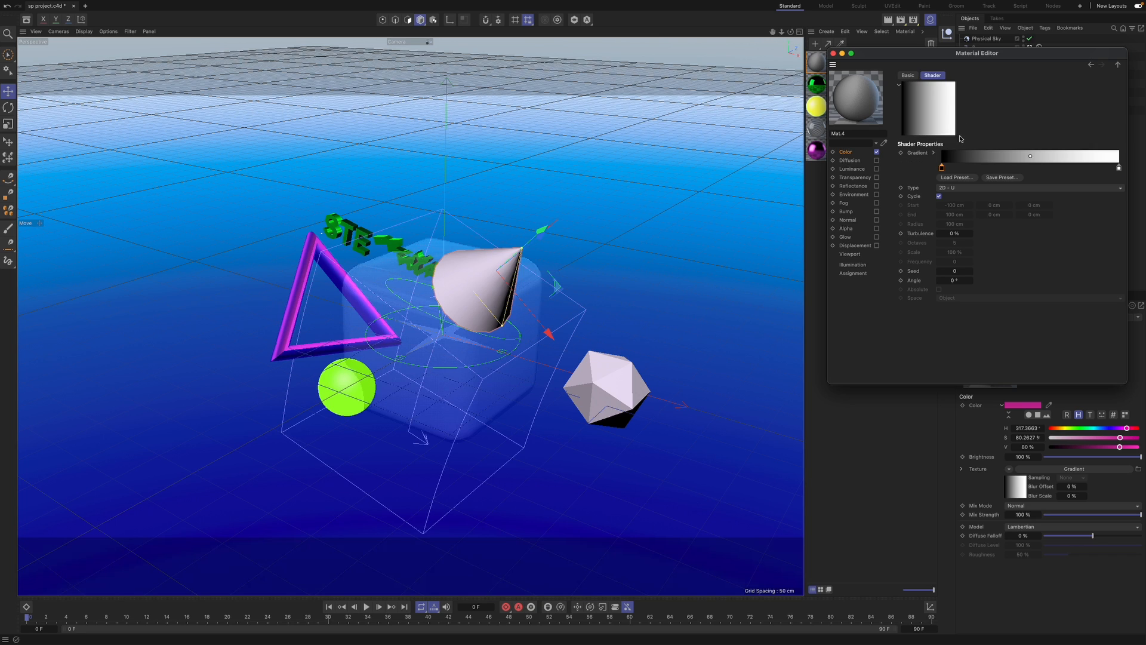
{"action": "double_click", "coordinate": [942, 167]}
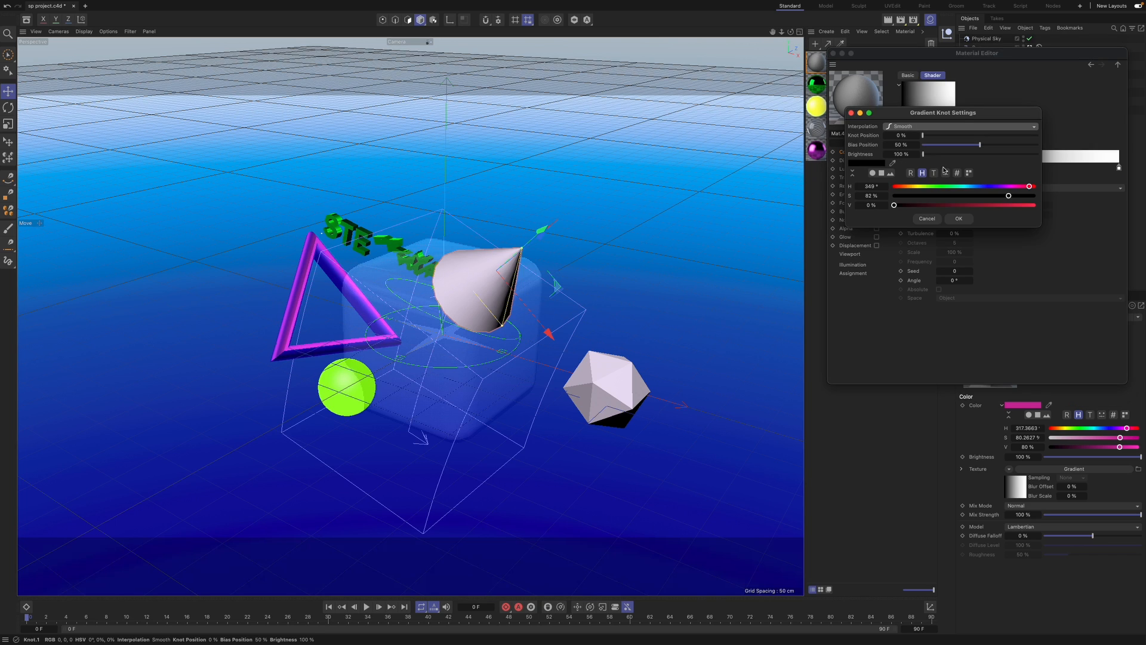
{"action": "left_click", "coordinate": [1033, 186]}
{"action": "left_click", "coordinate": [1034, 205]}
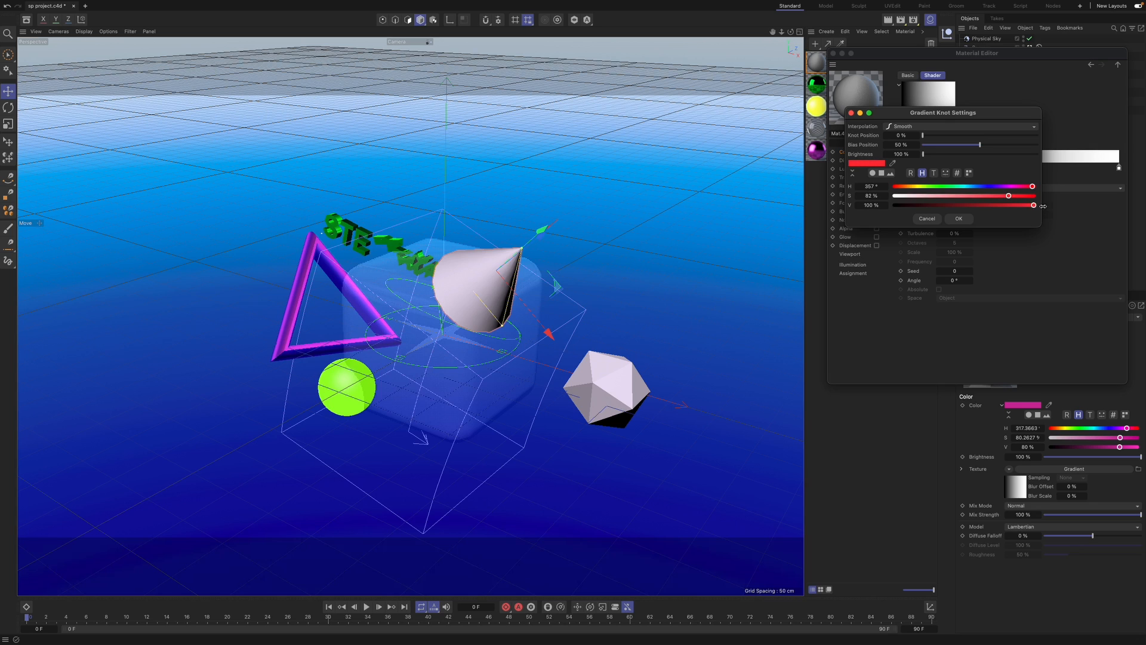
{"action": "left_click", "coordinate": [958, 218]}
- Set the last knot of Mat.4's color gradient to cyan with hue 180°, saturation 92% and value 100%
{"action": "double_click", "coordinate": [1119, 168]}
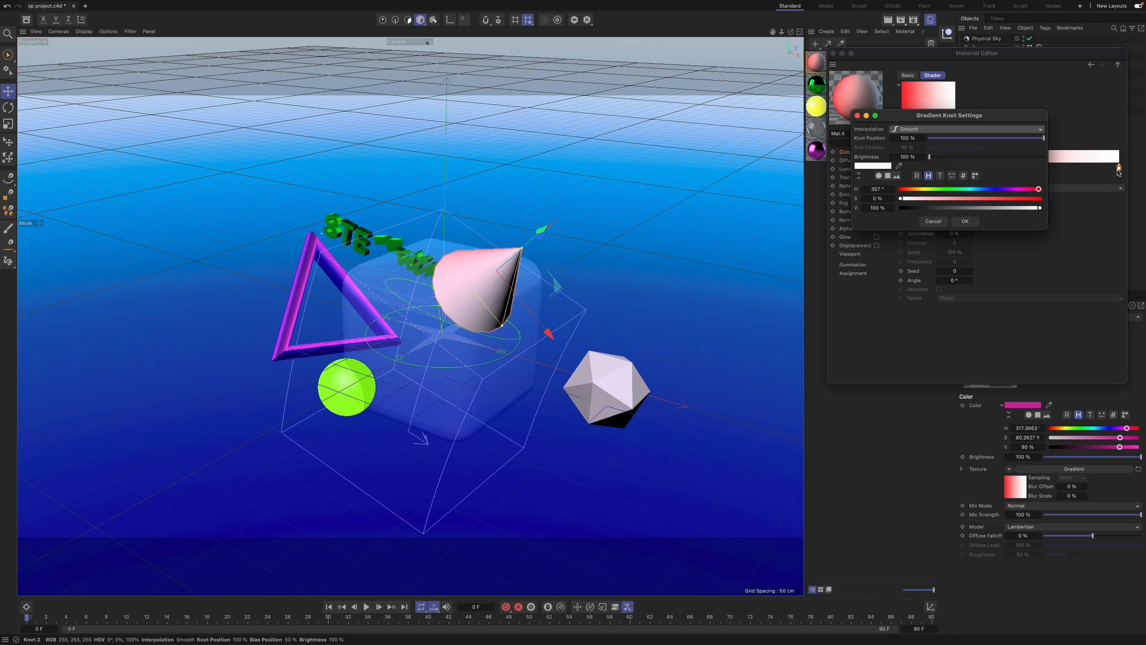
{"action": "left_click", "coordinate": [996, 189]}
{"action": "left_click", "coordinate": [1028, 198]}
{"action": "left_click_drag", "start_coordinate": [987, 189], "coordinate": [969, 190]}
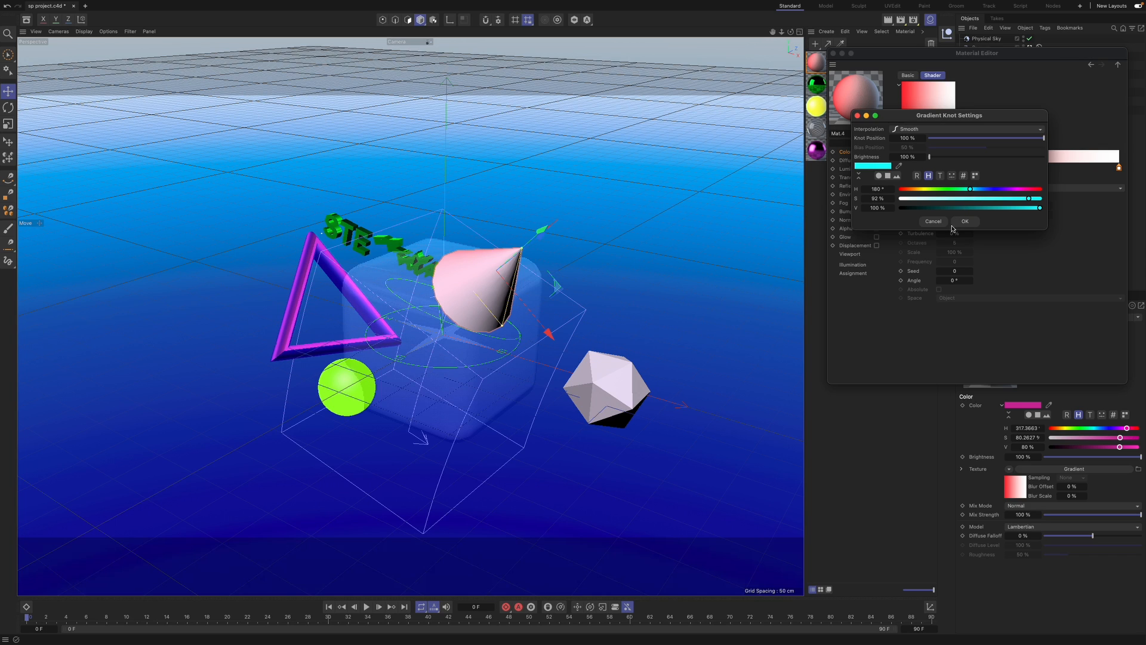
{"action": "left_click", "coordinate": [965, 221]}
- Change Mat.4's gradient type to 2D - Circular and set its turbulence to 100%
{"action": "left_click", "coordinate": [956, 189]}
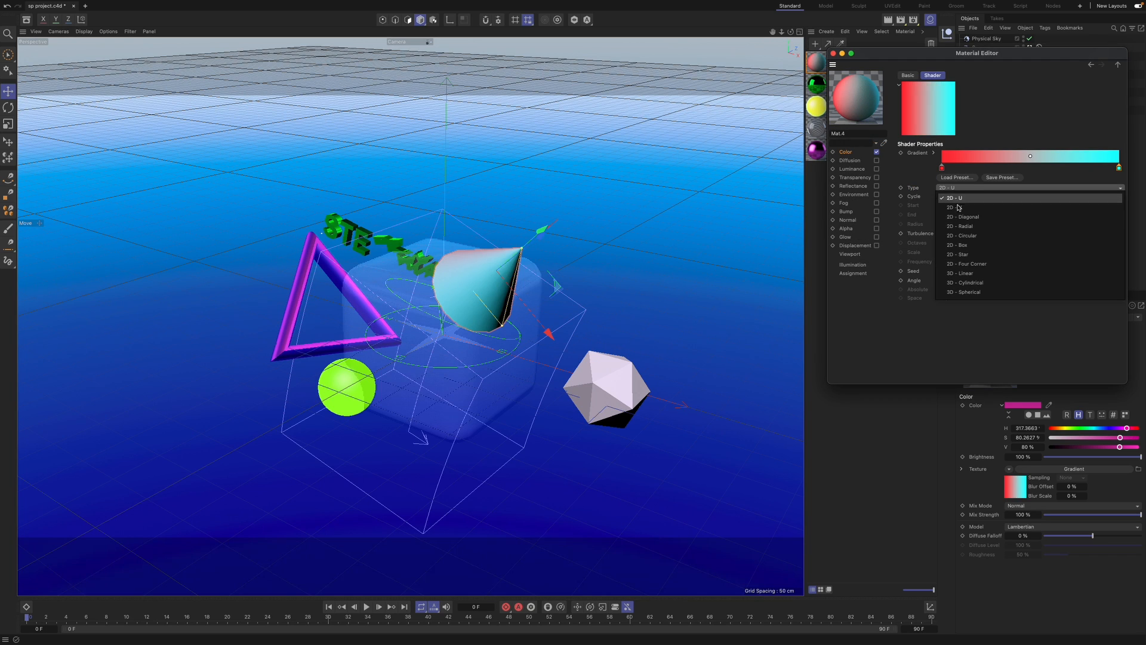
{"action": "left_click", "coordinate": [958, 222]}
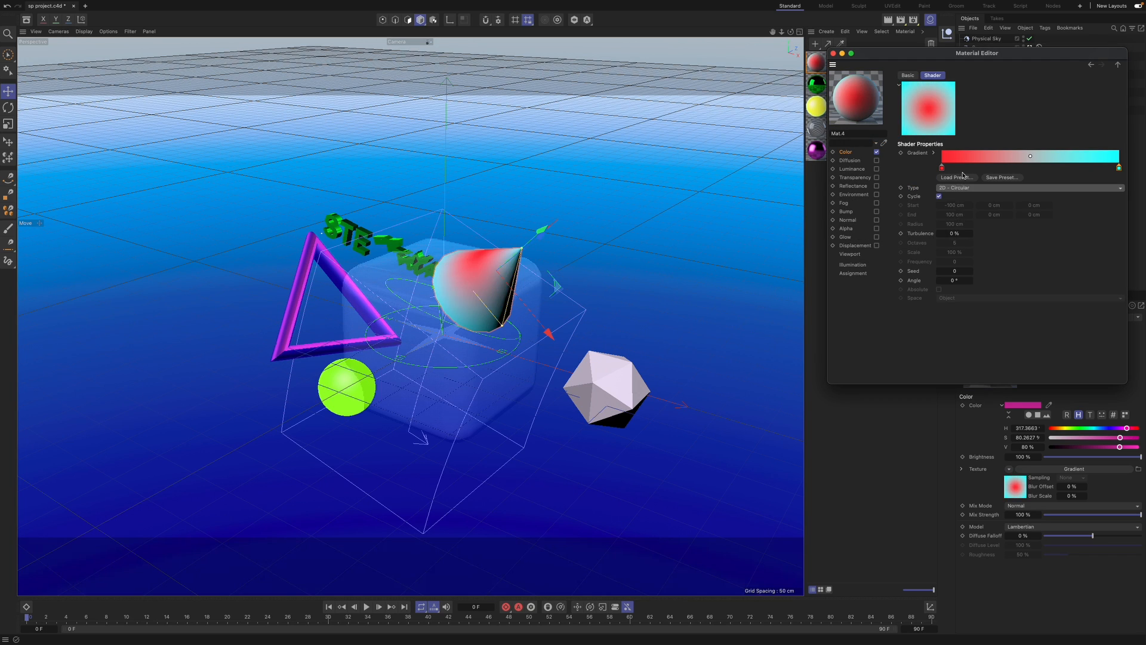
{"action": "left_click_drag", "start_coordinate": [955, 235], "coordinate": [956, 175]}
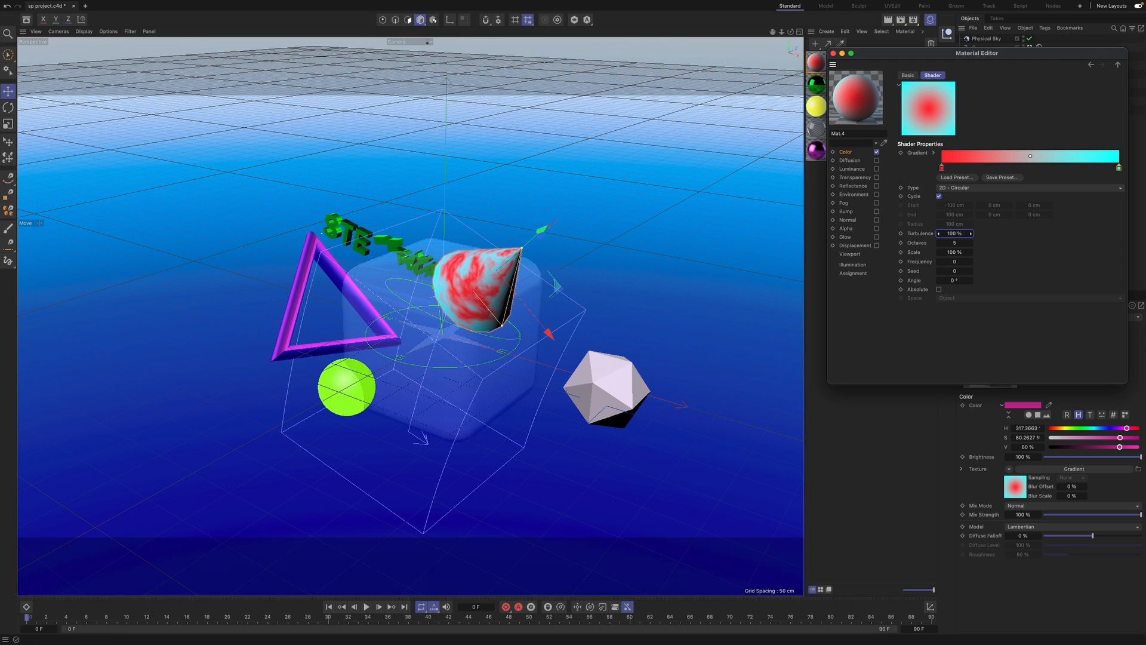
- Set Mat.4's gradient to 10 octaves, 141% scale and seed 4, and close the material editor
{"action": "mouse_move", "coordinate": [955, 242]}
{"action": "left_mouse_down"}
{"action": "mouse_move", "coordinate": [956, 194]}
{"action": "mouse_move", "coordinate": [955, 227]}
{"action": "left_mouse_up"}
{"action": "left_click", "coordinate": [971, 271]}
{"action": "left_click", "coordinate": [970, 272]}
{"action": "left_click", "coordinate": [971, 272]}
{"action": "left_click", "coordinate": [970, 271]}
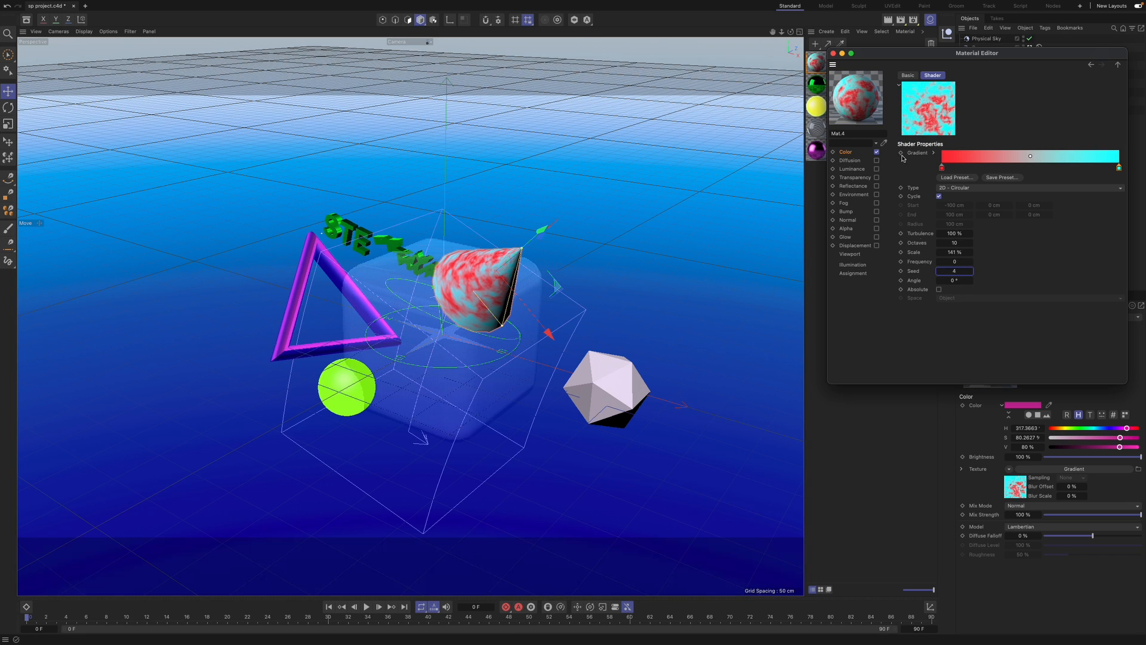
{"action": "left_click", "coordinate": [964, 279]}
{"action": "left_click", "coordinate": [834, 53]}
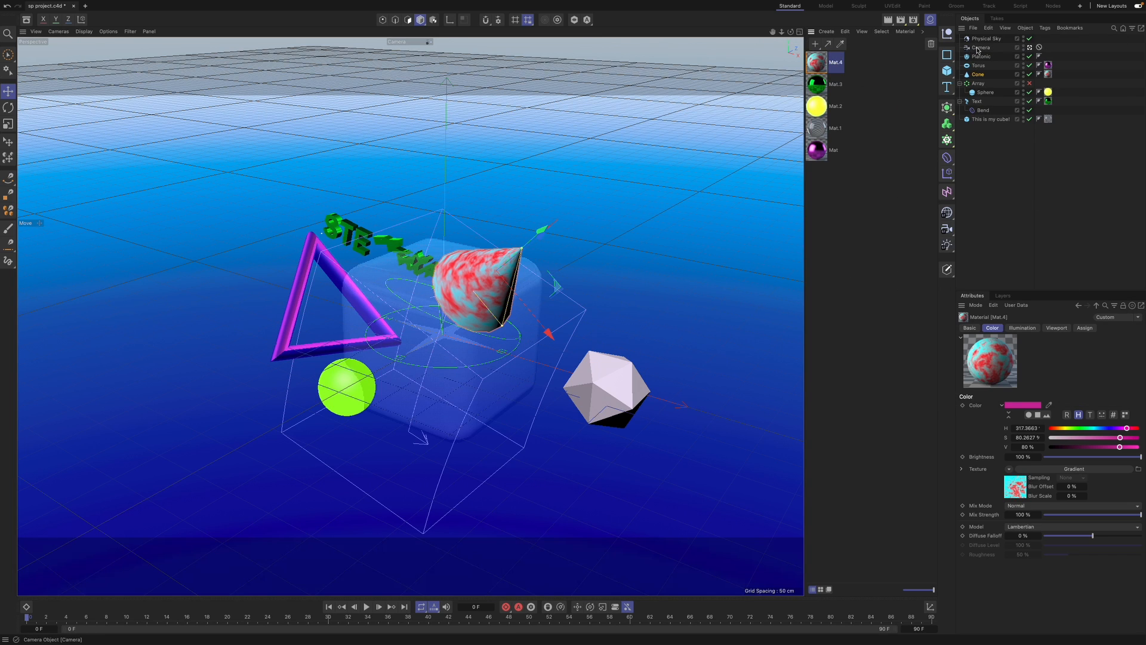
- Increase the Cone's rotation segments, undo a trial change to its cap segments, and render the view
{"action": "left_click", "coordinate": [981, 74]}
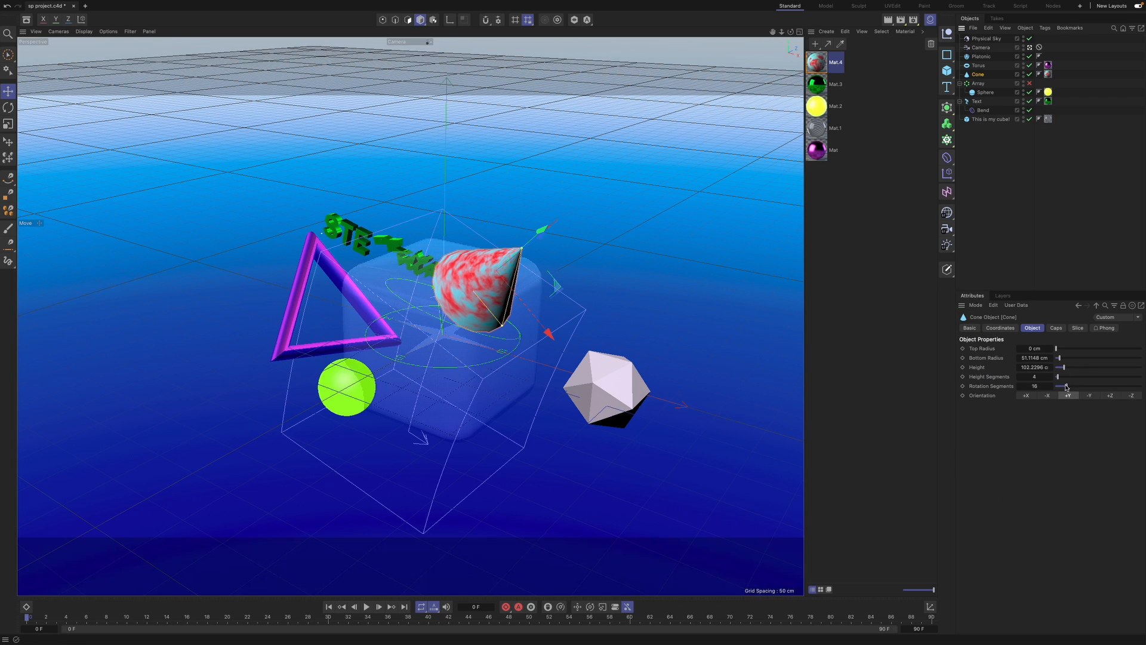
{"action": "left_click_drag", "start_coordinate": [1071, 386], "coordinate": [1110, 398]}
{"action": "left_click", "coordinate": [1057, 327]}
{"action": "left_click_drag", "start_coordinate": [1048, 357], "coordinate": [1087, 358]}
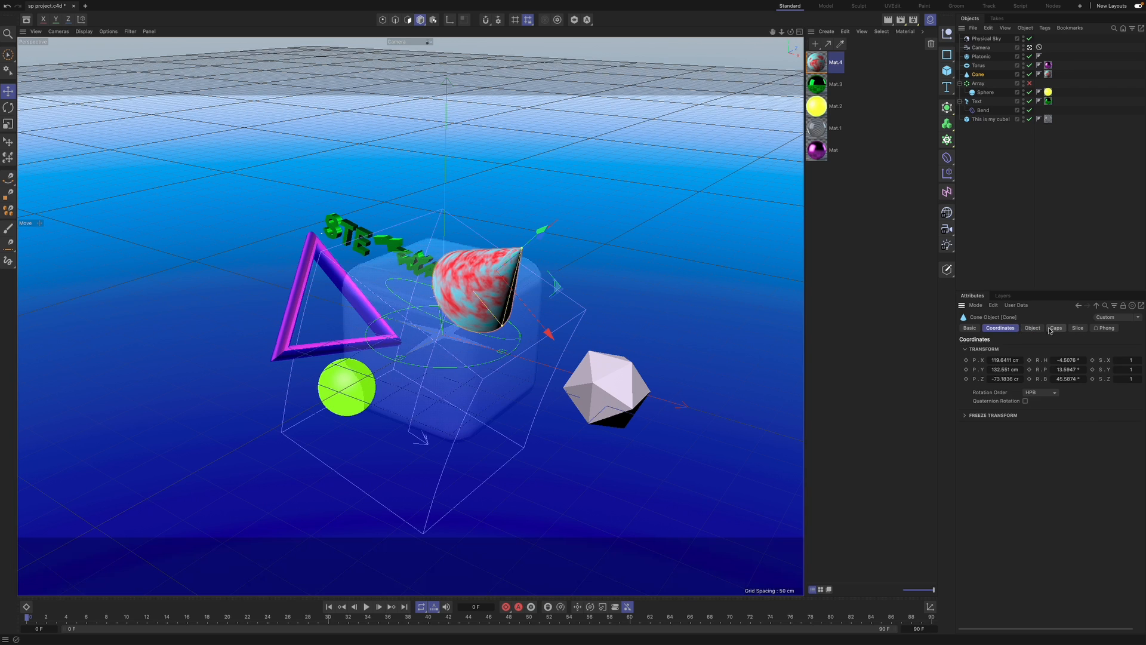
{"action": "key", "text": "super+z"}
{"action": "left_click", "coordinate": [888, 21]}
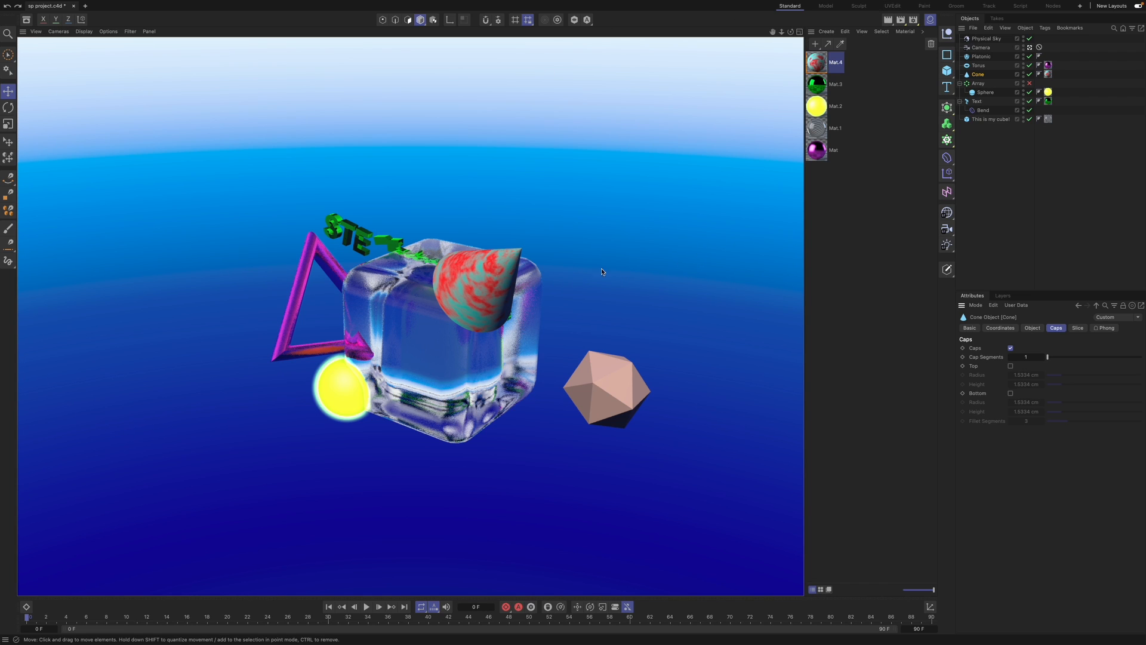
- Create a new material, Mat.5, assign it to the Platonic object, and open it for editing
{"action": "left_click", "coordinate": [980, 56]}
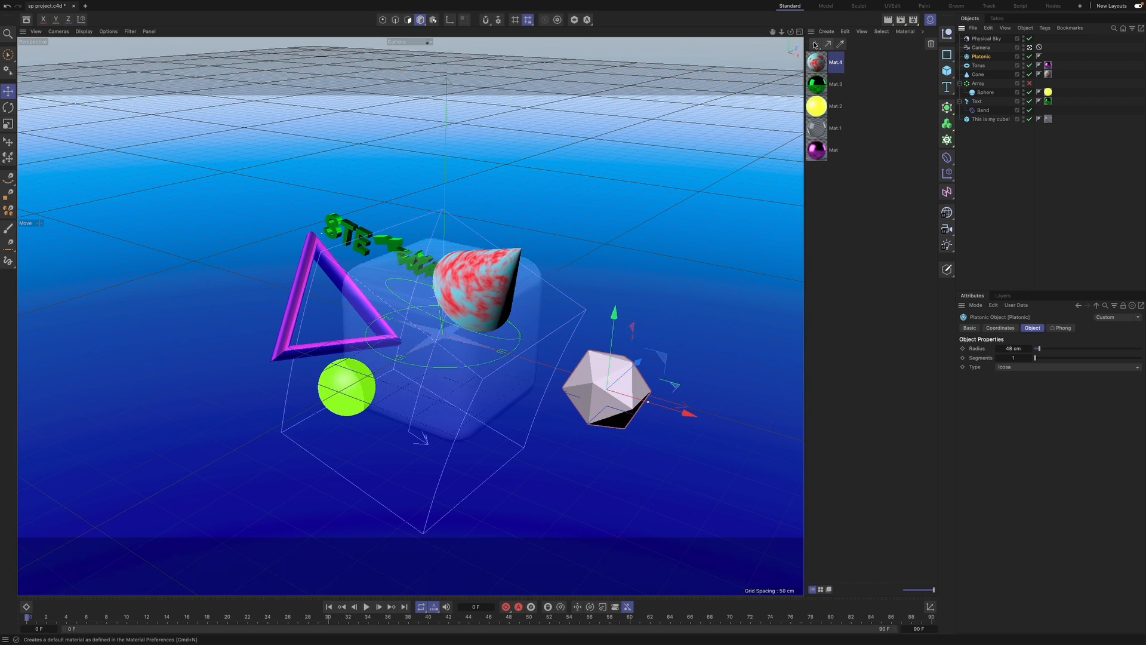
{"action": "left_click", "coordinate": [815, 45]}
{"action": "left_click_drag", "start_coordinate": [817, 62], "coordinate": [981, 56]}
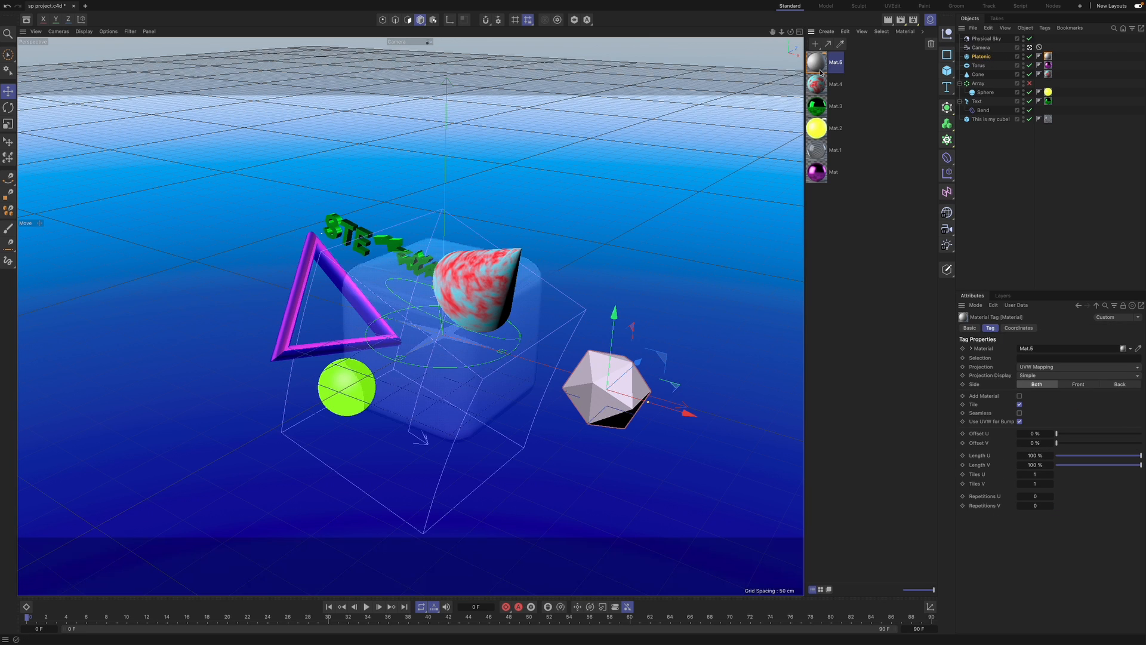
{"action": "double_click", "coordinate": [817, 66]}
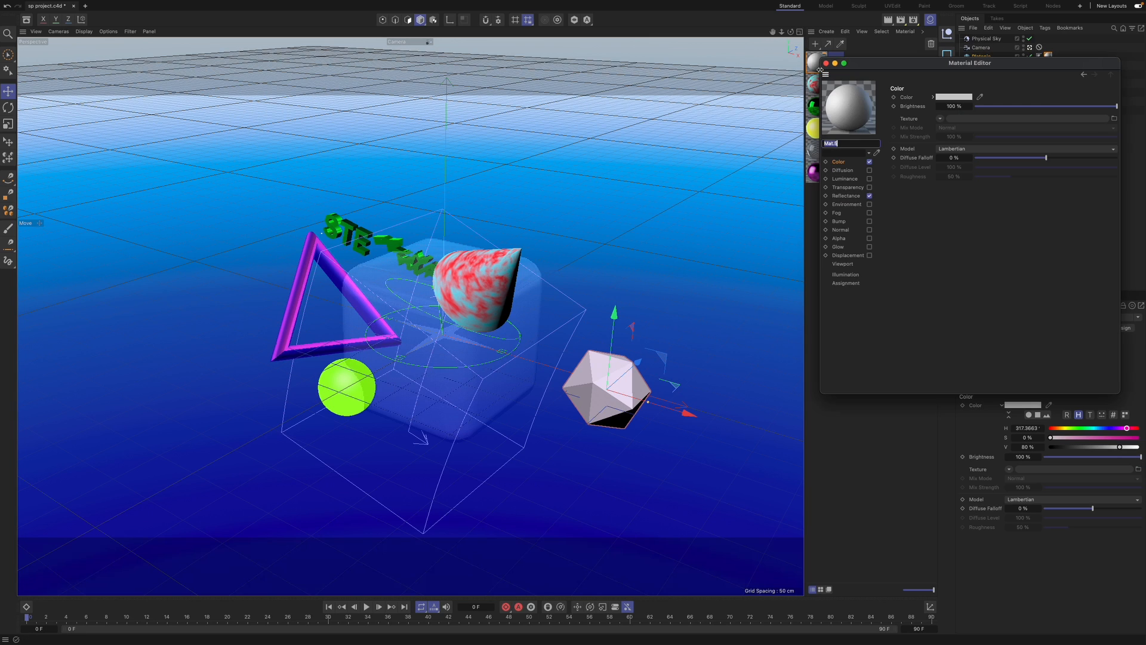
{"action": "left_click", "coordinate": [963, 97]}
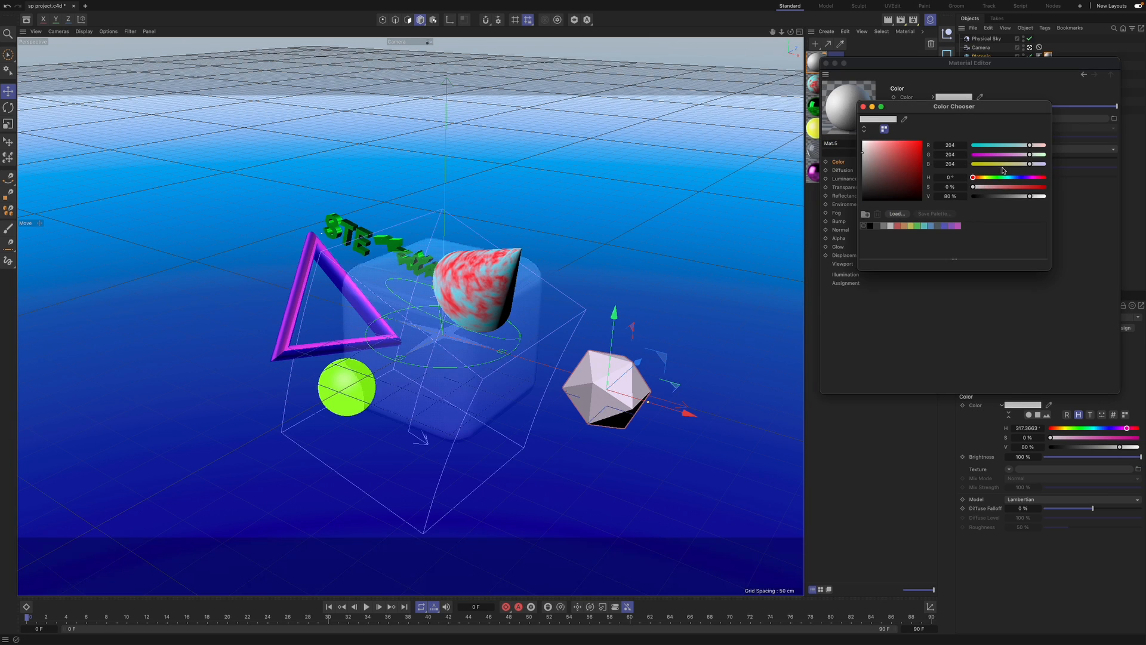
{"action": "left_click", "coordinate": [862, 107]}
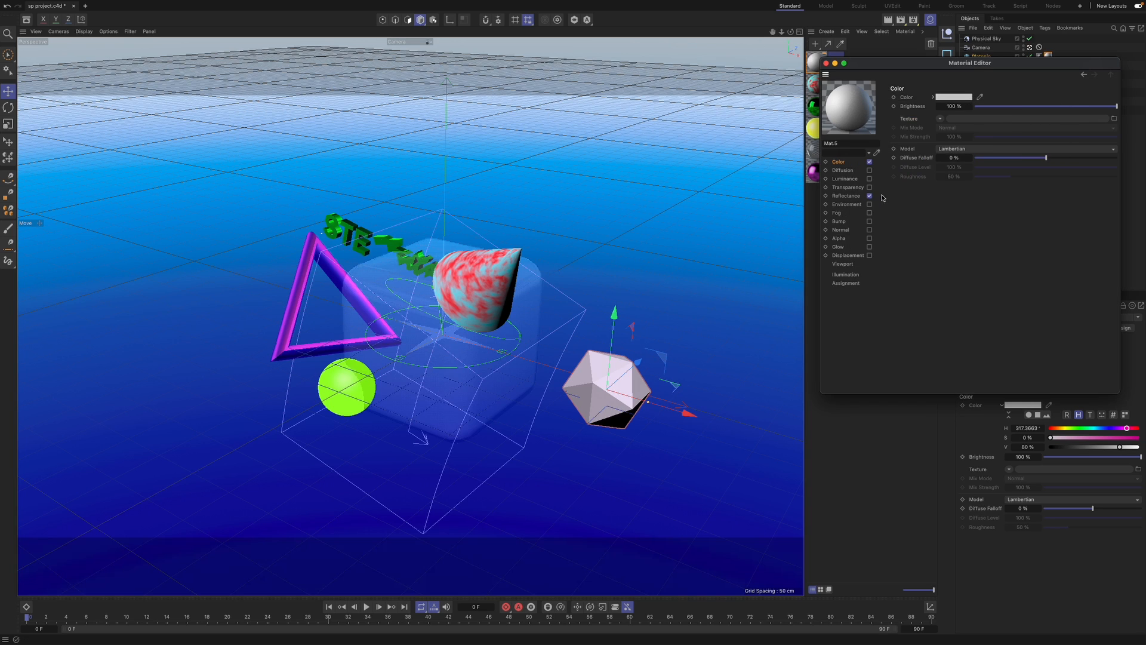
- Disable Mat.5's Color channel, try out the Environment channel, and leave only Reflectance enabled
{"action": "left_click", "coordinate": [869, 162]}
{"action": "left_click", "coordinate": [869, 196]}
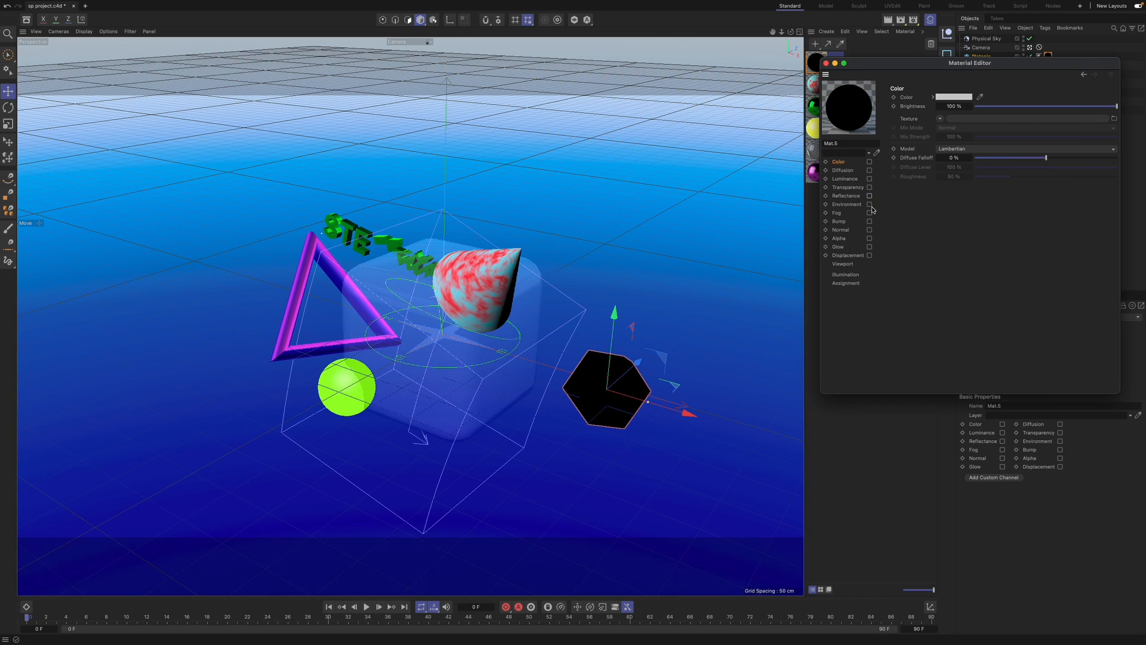
{"action": "left_click", "coordinate": [869, 204]}
{"action": "left_click", "coordinate": [1022, 120]}
{"action": "left_click_drag", "start_coordinate": [1023, 129], "coordinate": [1107, 130]}
{"action": "left_click", "coordinate": [869, 161]}
{"action": "left_click", "coordinate": [869, 161]}
{"action": "left_click", "coordinate": [869, 188]}
{"action": "left_click", "coordinate": [869, 196]}
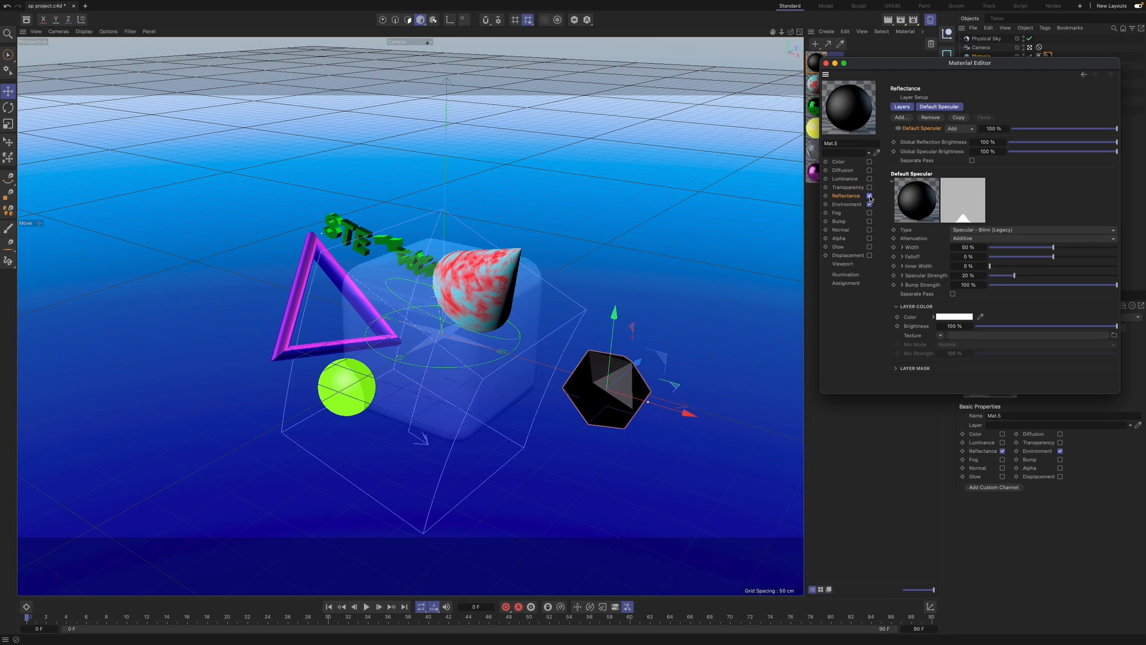
{"action": "left_click", "coordinate": [869, 204]}
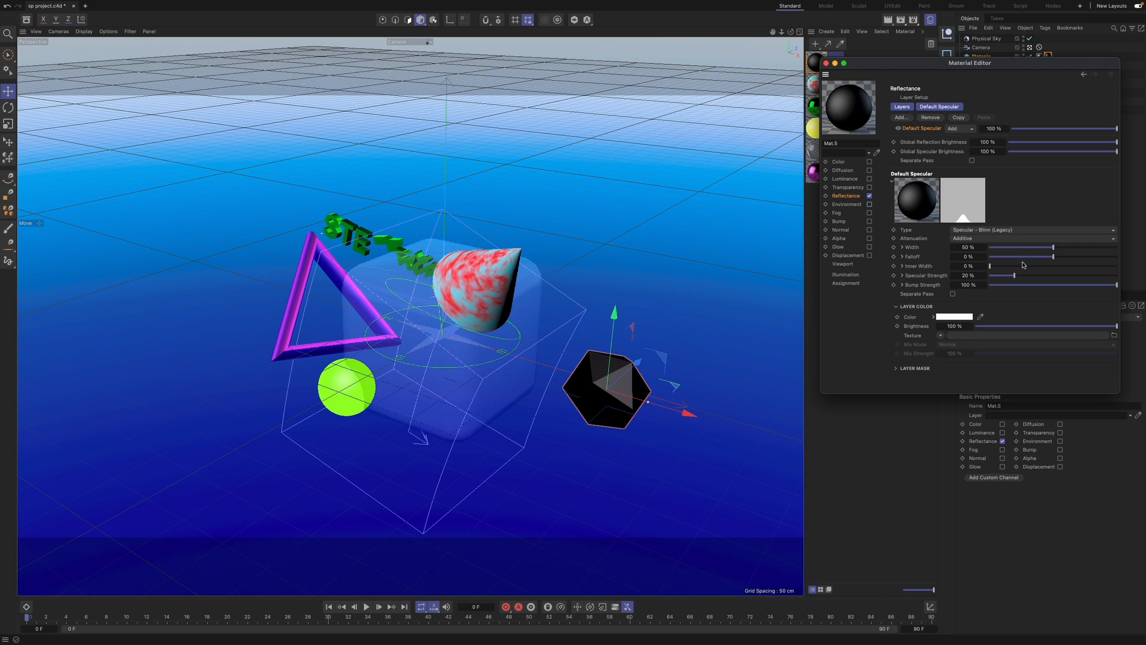
- Set Mat.5's reflectance to type GGX, attenuation Average and reflection strength 95%, and render the view
{"action": "left_click", "coordinate": [1016, 230]}
{"action": "left_click", "coordinate": [1007, 249]}
{"action": "left_click", "coordinate": [1004, 238]}
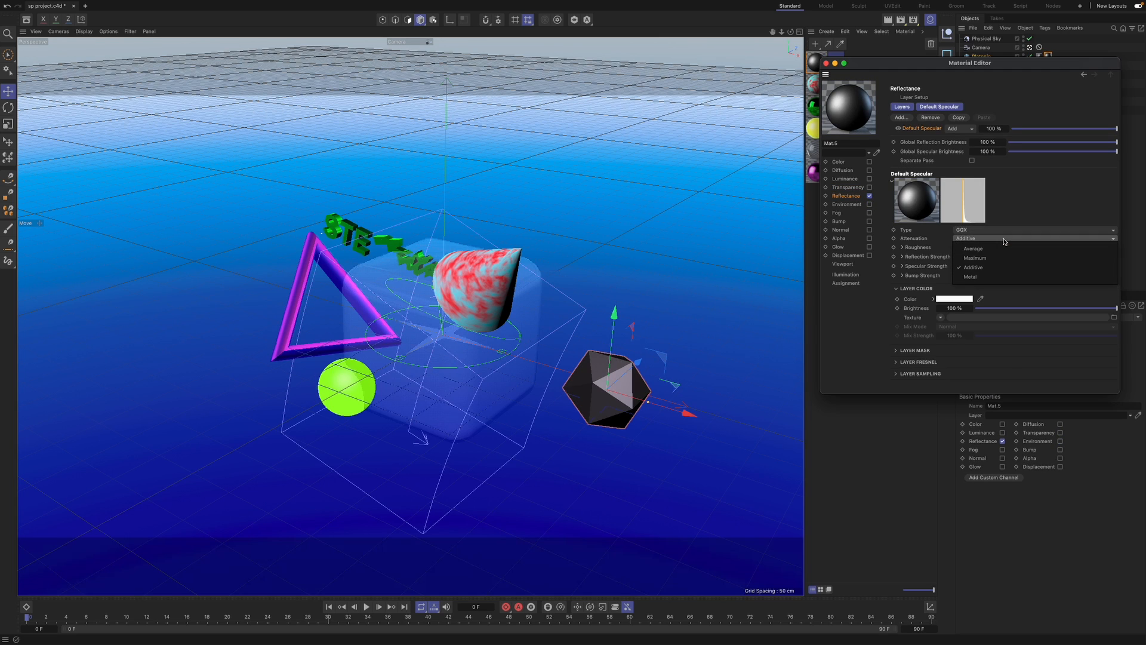
{"action": "left_click", "coordinate": [991, 248]}
{"action": "left_click_drag", "start_coordinate": [1014, 257], "coordinate": [1111, 257]}
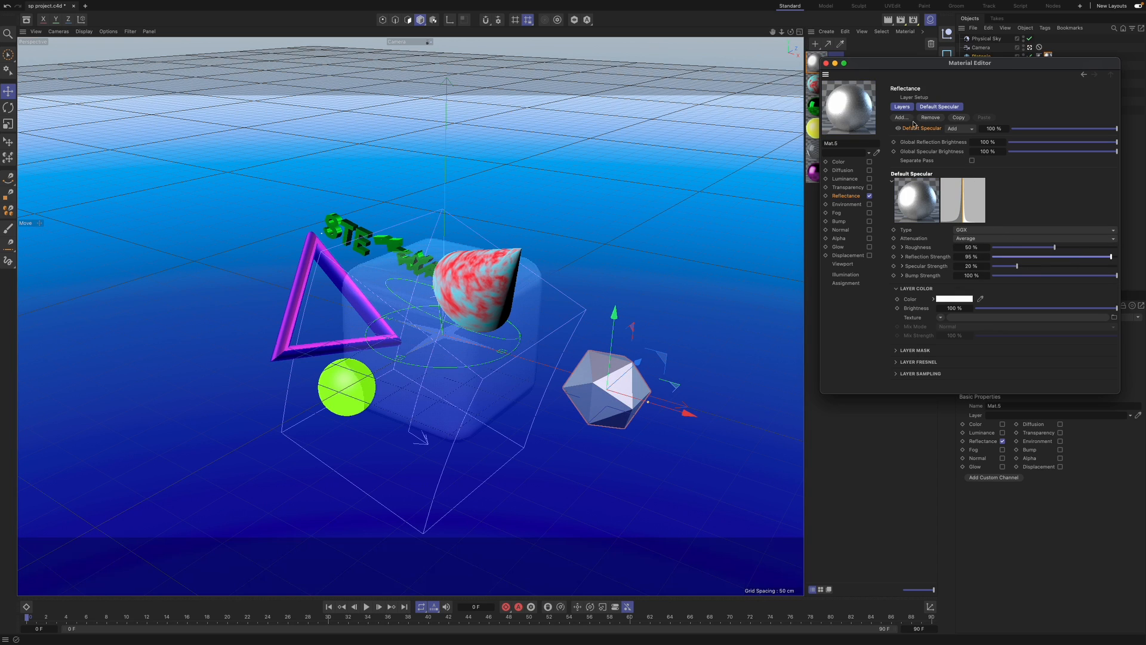
{"action": "left_click", "coordinate": [825, 63]}
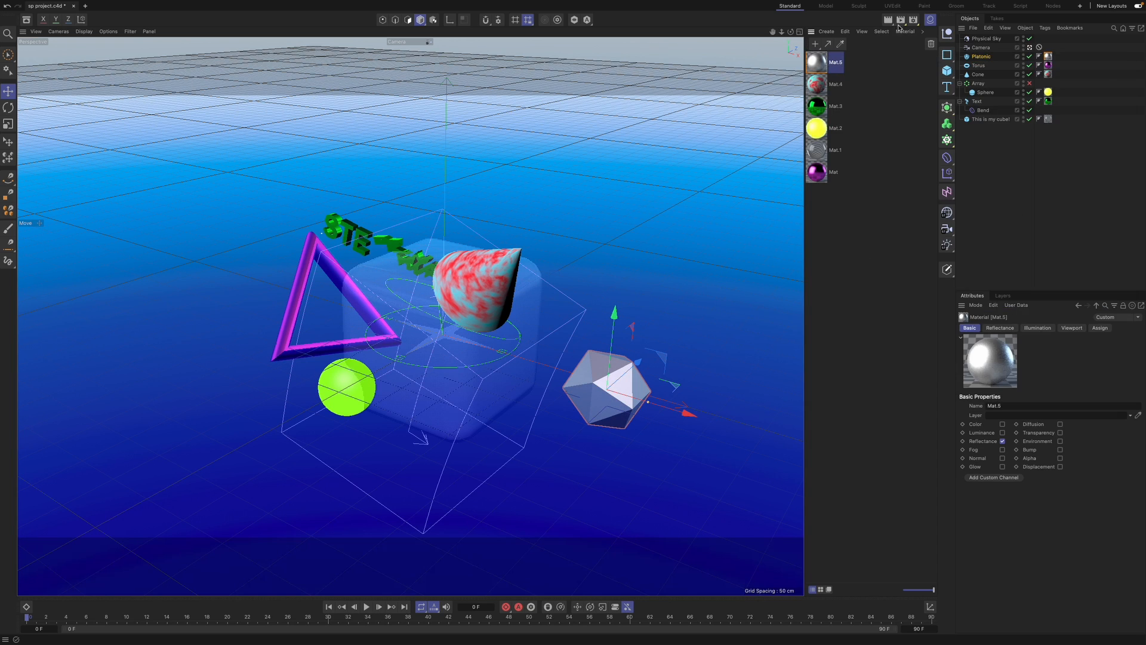
{"action": "left_click", "coordinate": [887, 21]}
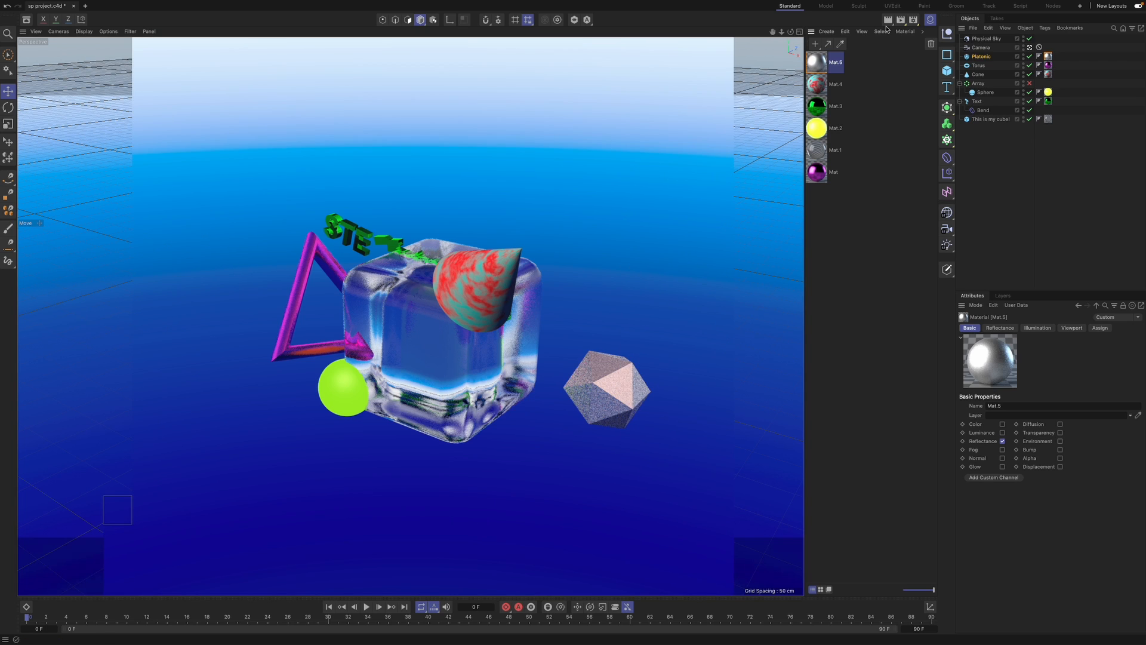
- Move the Platonic along its red axis to the glass cube's front corner, and move the Sphere to the middle of the cube
{"action": "left_click", "coordinate": [959, 70]}
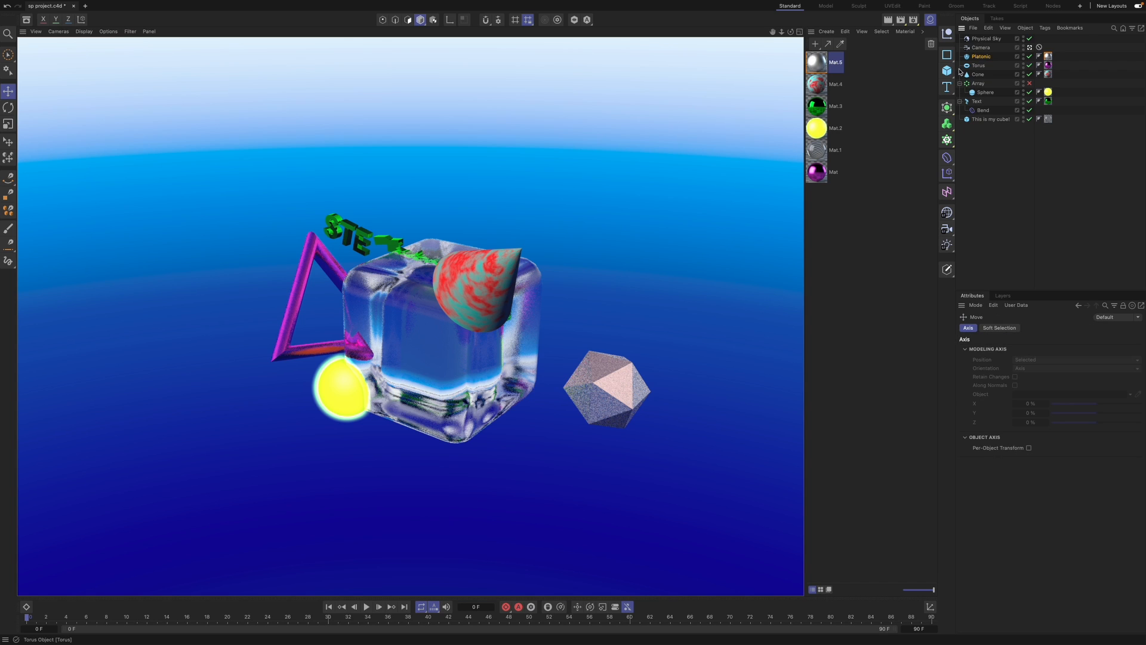
{"action": "left_click", "coordinate": [981, 57]}
{"action": "left_click_drag", "start_coordinate": [691, 409], "coordinate": [568, 416]}
{"action": "left_click", "coordinate": [352, 382]}
{"action": "left_click_drag", "start_coordinate": [409, 368], "coordinate": [423, 297]}
{"action": "left_click_drag", "start_coordinate": [454, 349], "coordinate": [472, 355]}
- Move the Torus down and rotate the Text so it slopes more steeply toward the cone
{"action": "left_click", "coordinate": [338, 345]}
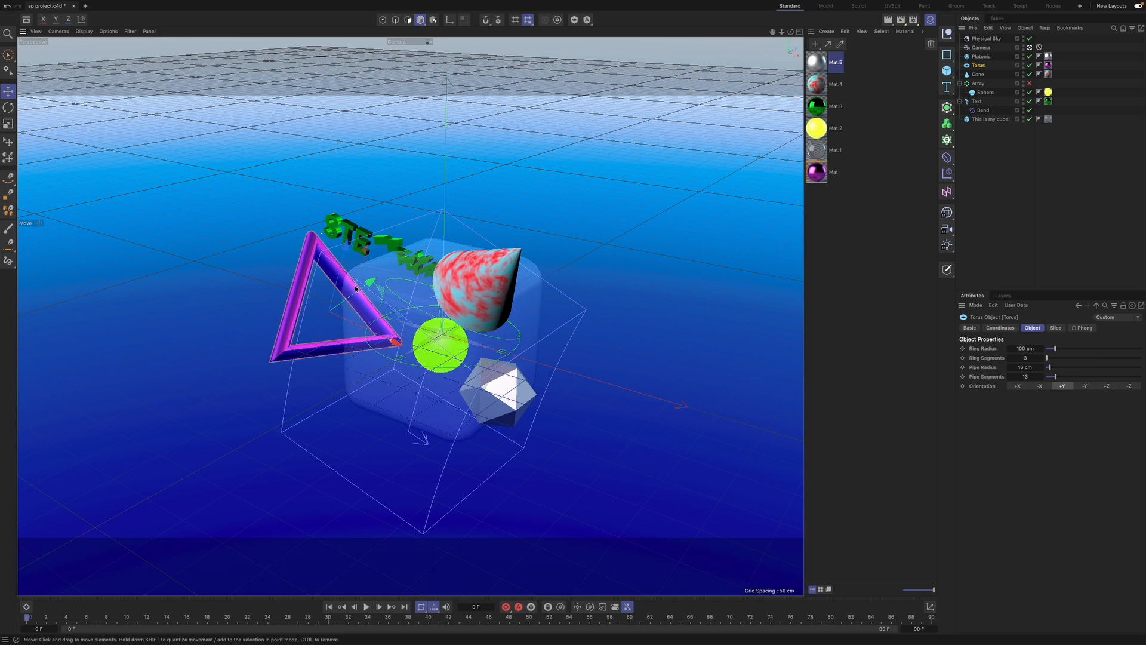
{"action": "left_click_drag", "start_coordinate": [340, 286], "coordinate": [361, 356]}
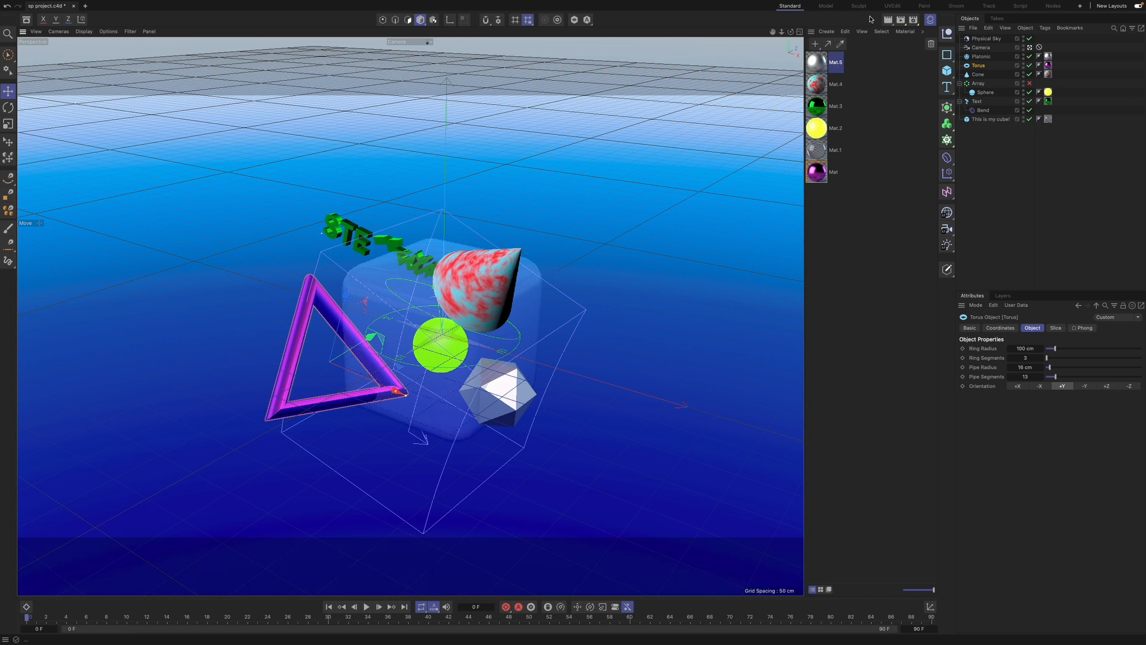
{"action": "left_click", "coordinate": [347, 228]}
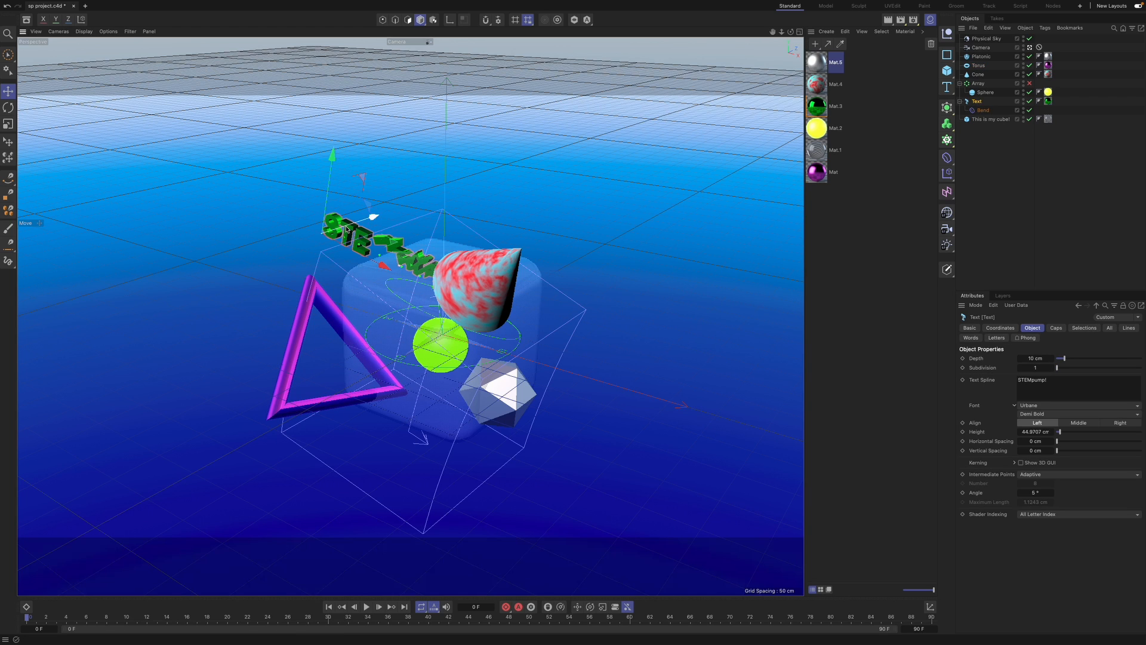
{"action": "key", "text": "r"}
{"action": "left_click_drag", "start_coordinate": [357, 200], "coordinate": [403, 173]}
{"action": "key", "text": "e"}
- Set Mat.3's reflectance to type Ward, attenuation Maximum, roughness 32%, specular strength 31% and bump strength 28%
{"action": "double_click", "coordinate": [816, 106]}
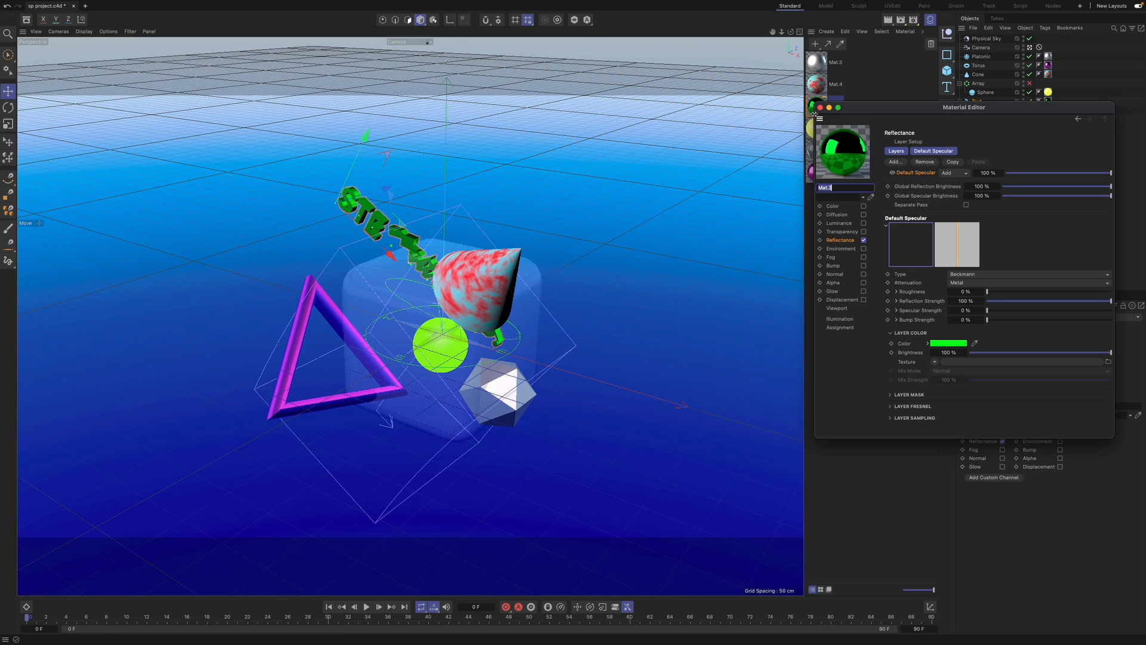
{"action": "left_click", "coordinate": [978, 285]}
{"action": "left_click", "coordinate": [972, 300]}
{"action": "left_click_drag", "start_coordinate": [972, 292], "coordinate": [973, 287]}
{"action": "left_click", "coordinate": [973, 274]}
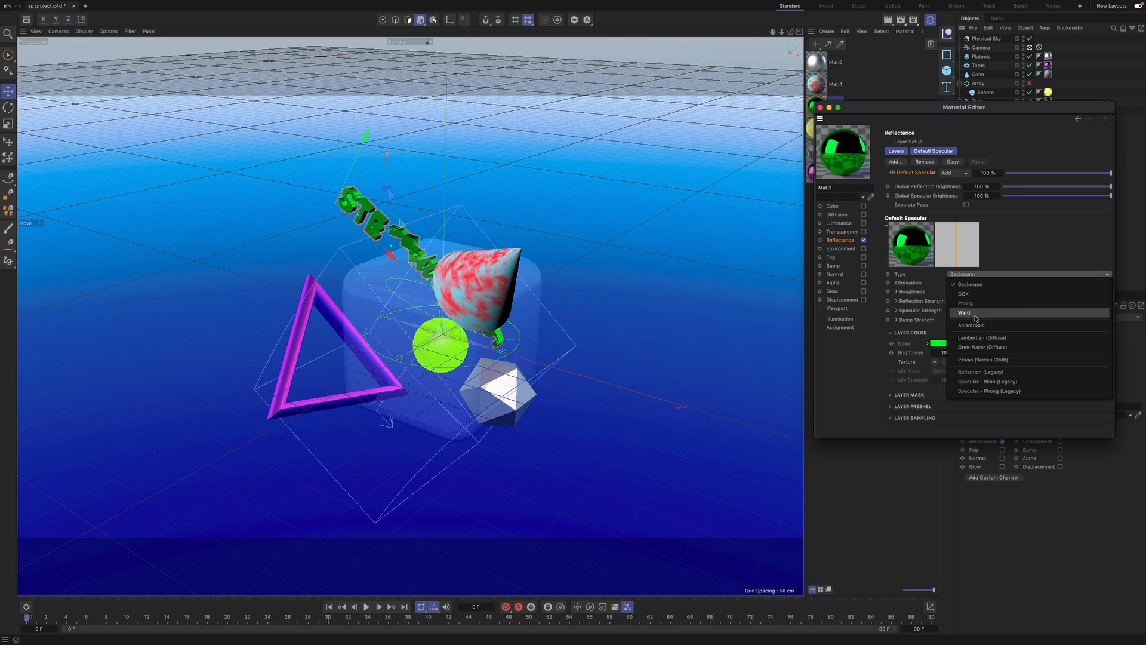
{"action": "left_click", "coordinate": [973, 308]}
{"action": "left_click_drag", "start_coordinate": [988, 291], "coordinate": [1021, 320]}
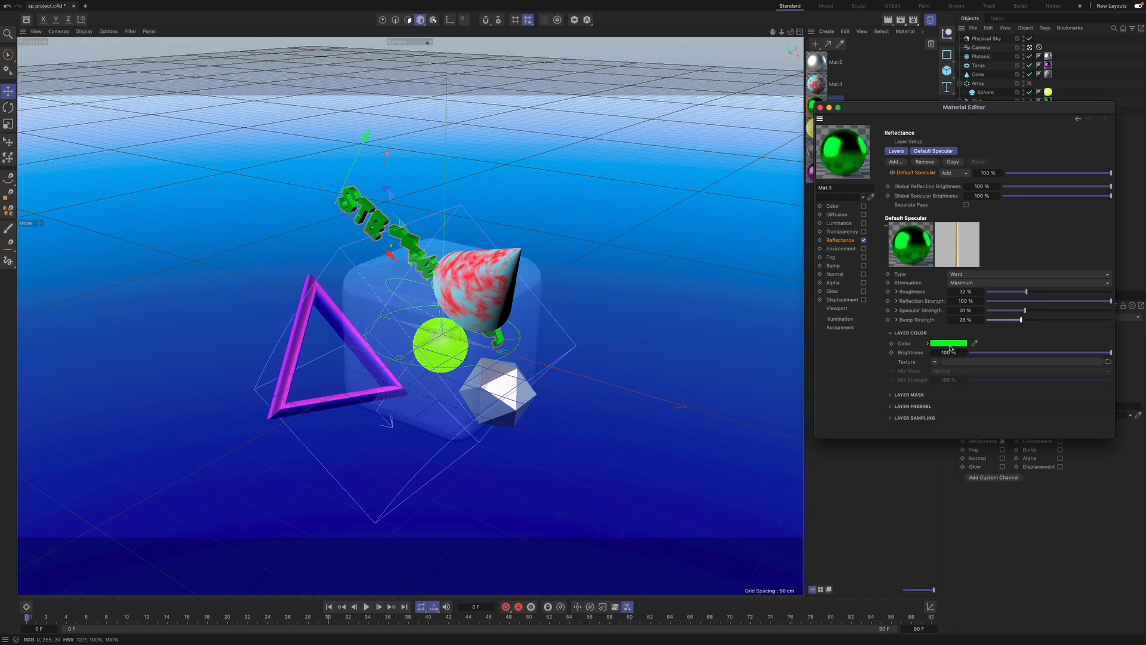
- Try a Fresnel texture on Mat.3's reflectance layer color, replace it with a Gradient, and render the view
{"action": "left_click", "coordinate": [928, 344]}
{"action": "left_click", "coordinate": [928, 343]}
{"action": "left_click", "coordinate": [935, 361]}
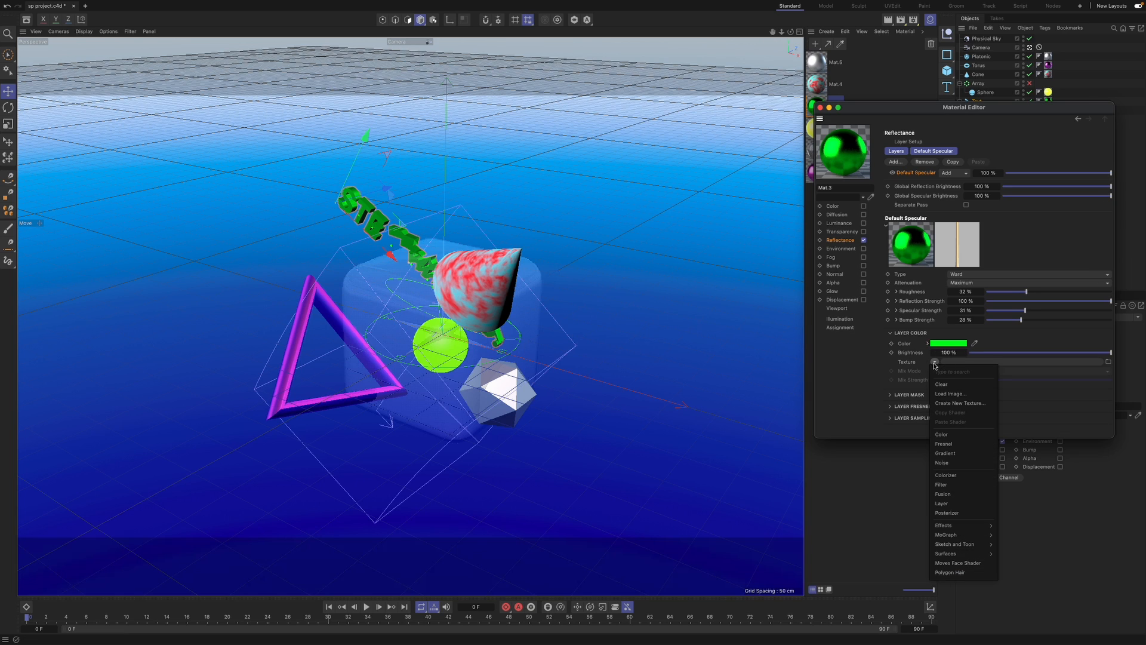
{"action": "left_click", "coordinate": [944, 444]}
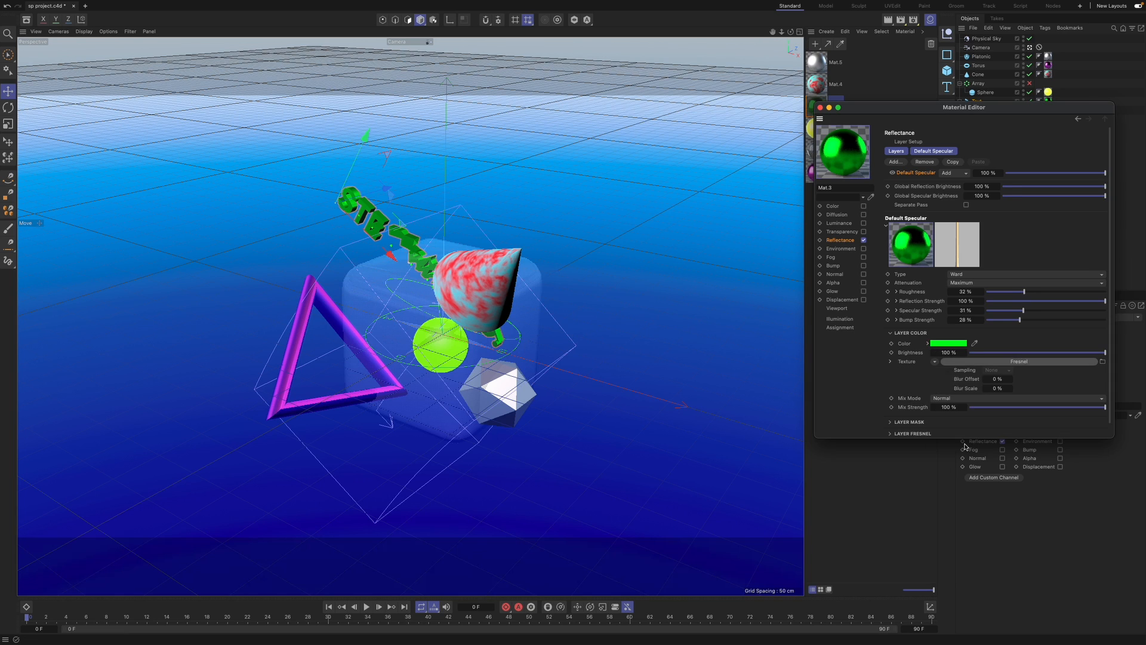
{"action": "left_click", "coordinate": [935, 362]}
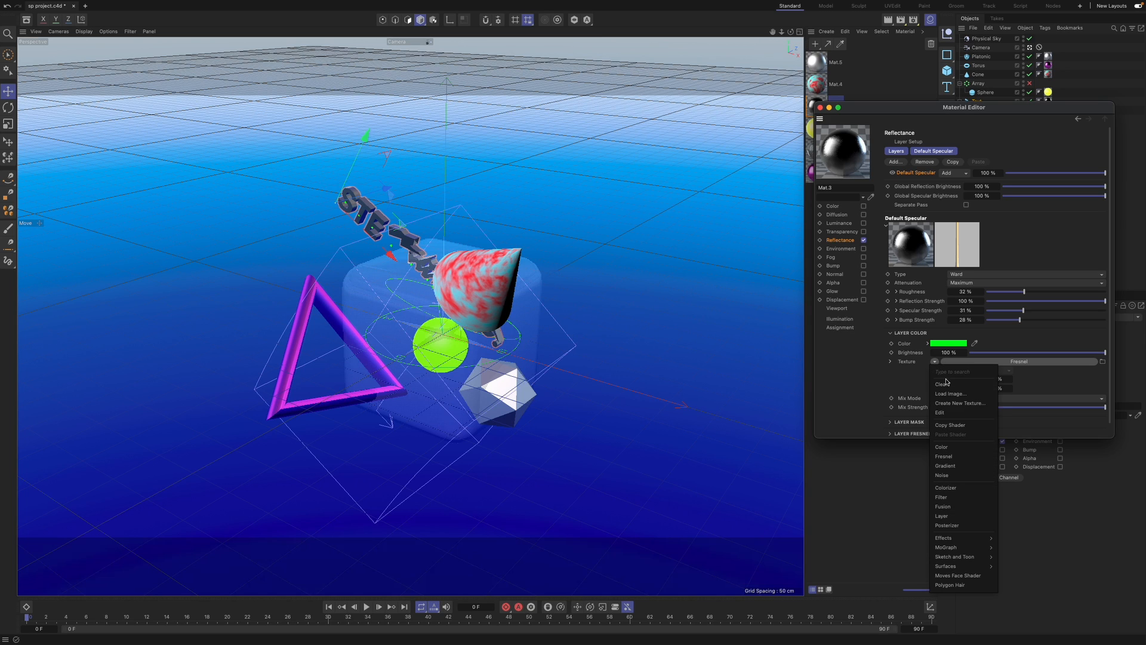
{"action": "left_click", "coordinate": [964, 466]}
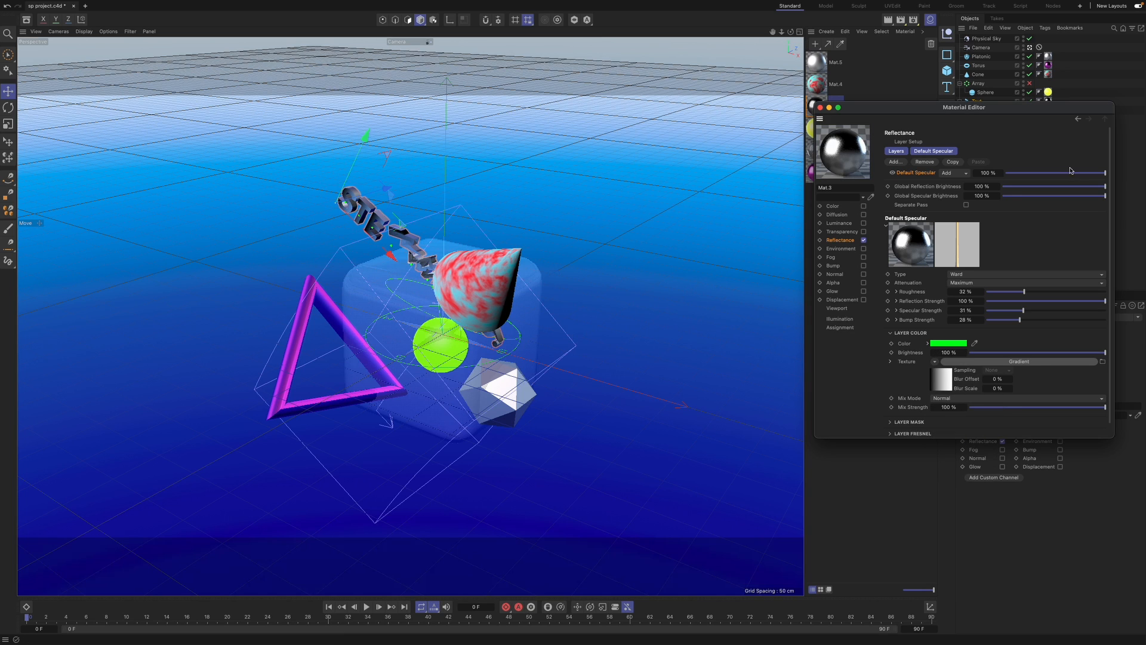
{"action": "left_click", "coordinate": [820, 108]}
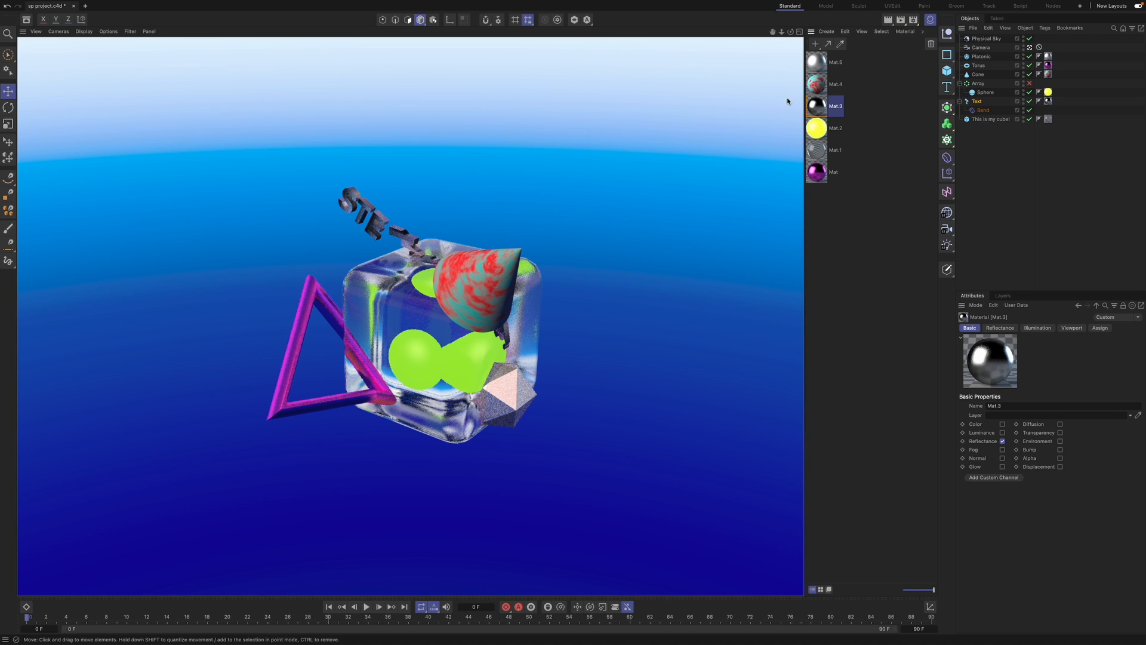
- Set Mat.2's glow to inner strength 209%, outer strength 1009%, radius 310 cm, random 90% and frequency 1.65, and render the view
{"action": "double_click", "coordinate": [816, 127]}
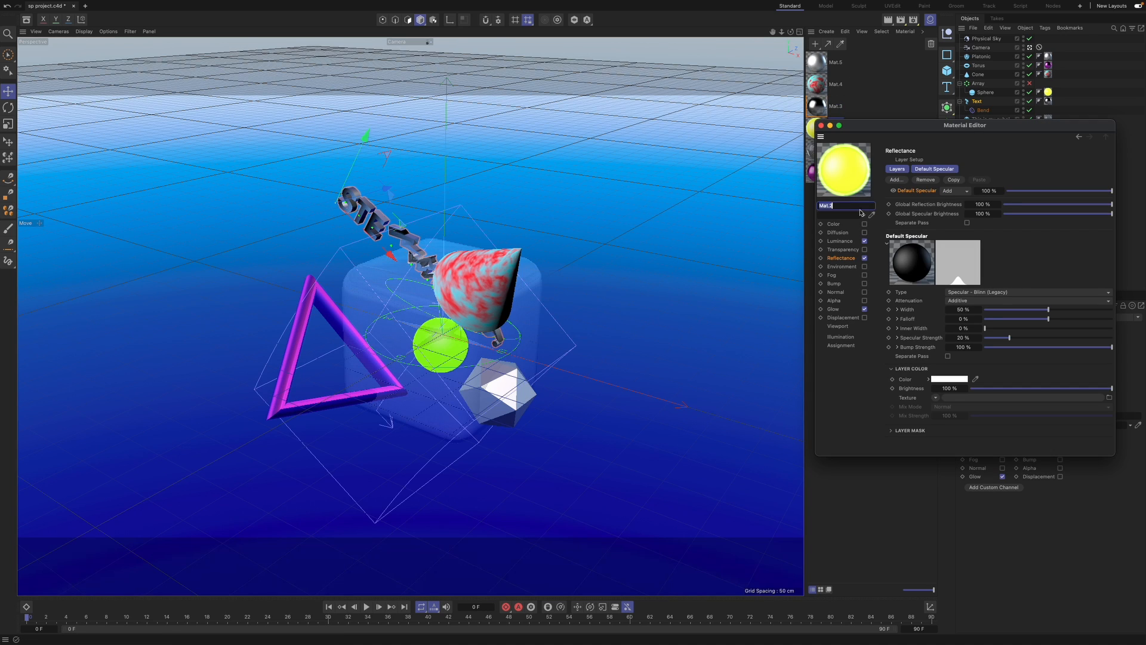
{"action": "left_click", "coordinate": [833, 309]}
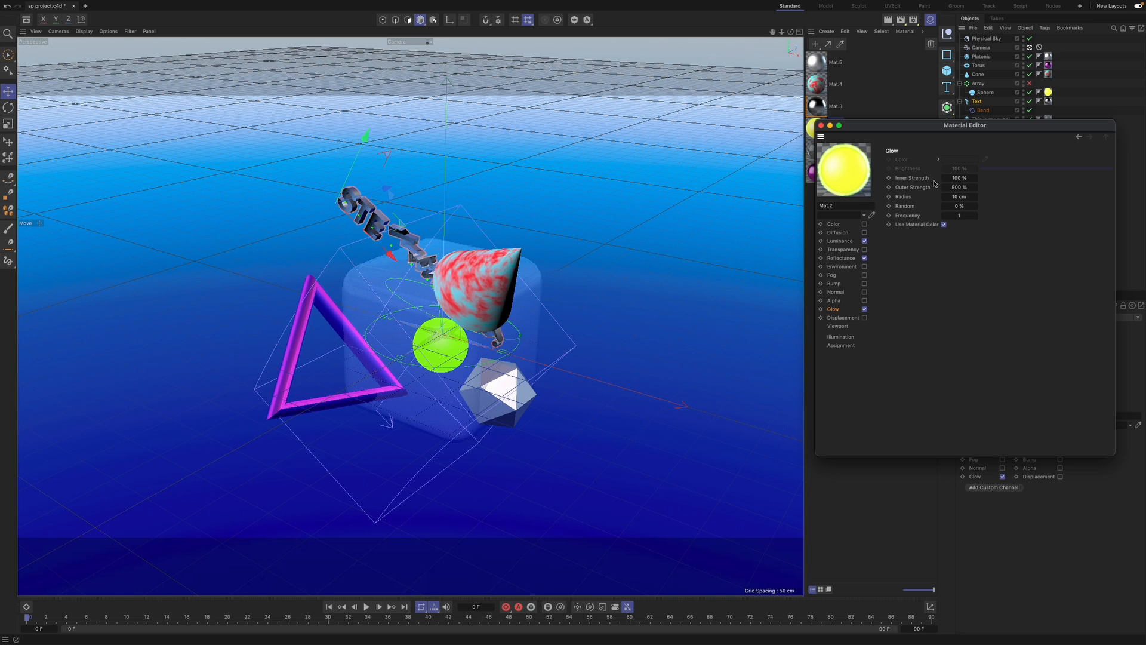
{"action": "left_click_drag", "start_coordinate": [965, 181], "coordinate": [973, 206]}
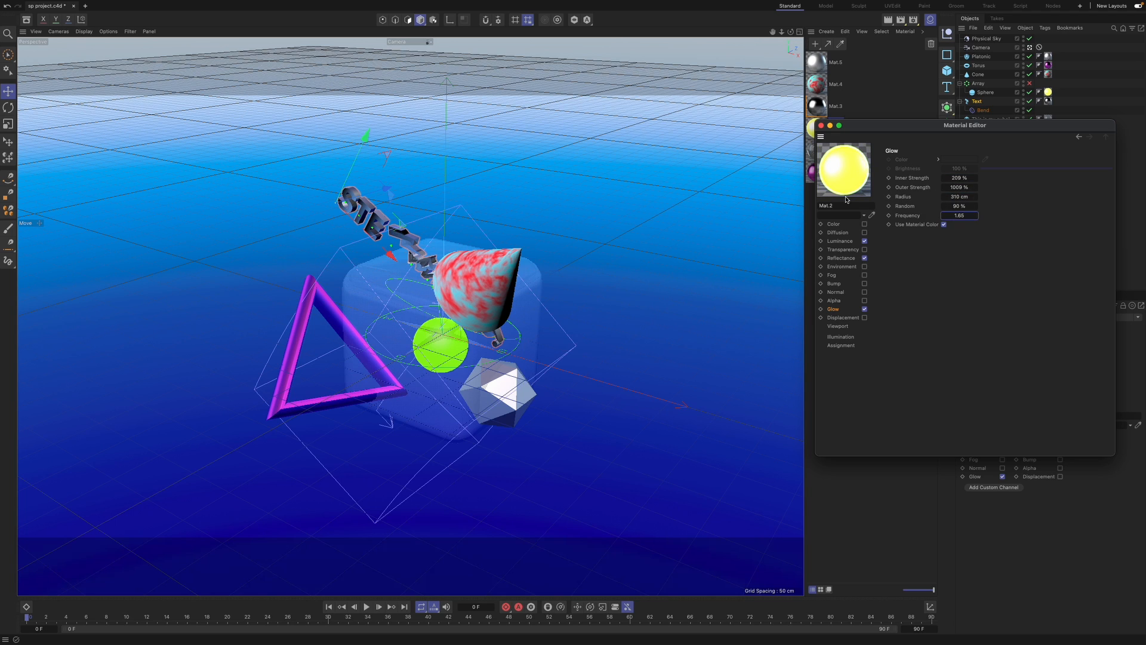
{"action": "left_click", "coordinate": [888, 19]}
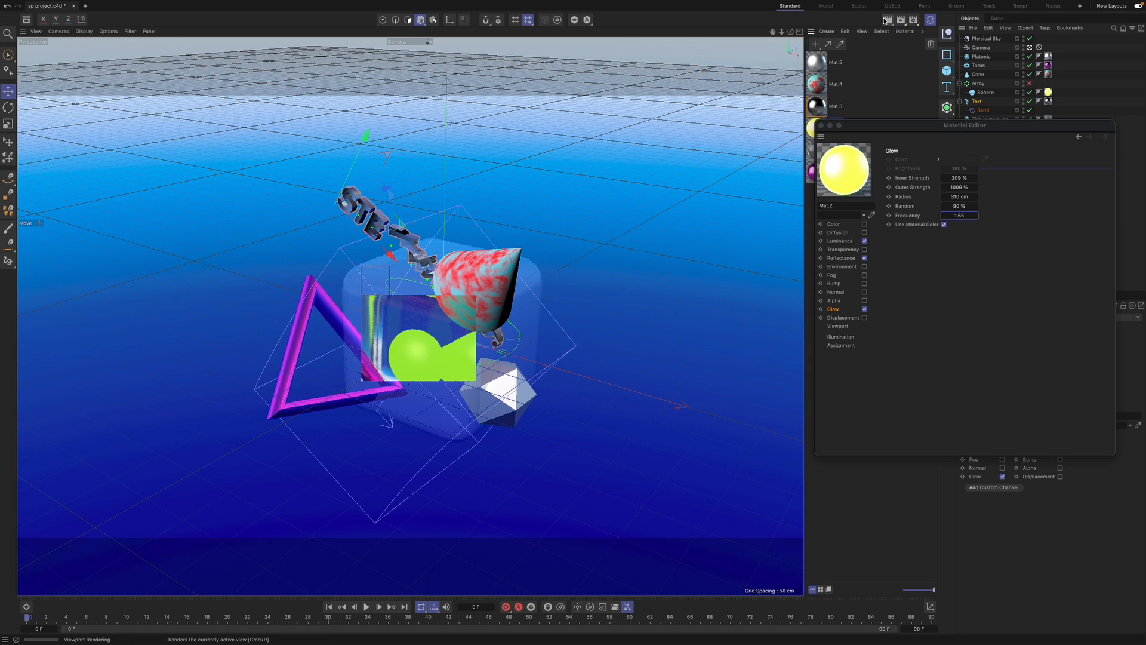
{"action": "left_click", "coordinate": [821, 126]}
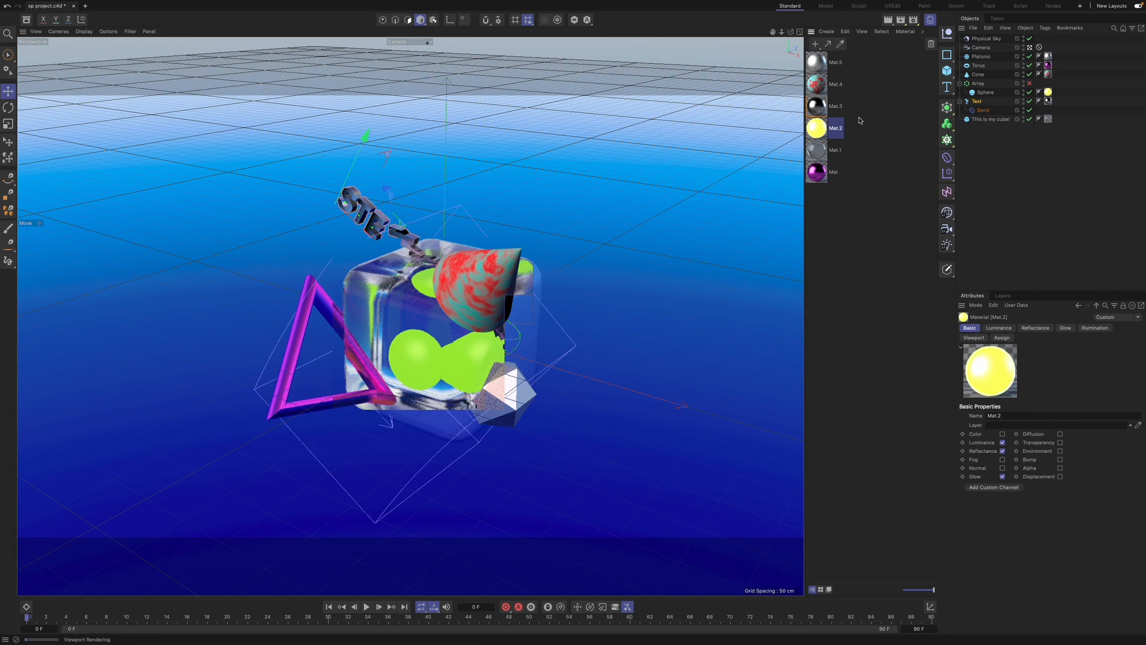
- Enable the Array object again and render the view with its glowing spheres
{"action": "left_click", "coordinate": [1029, 83]}
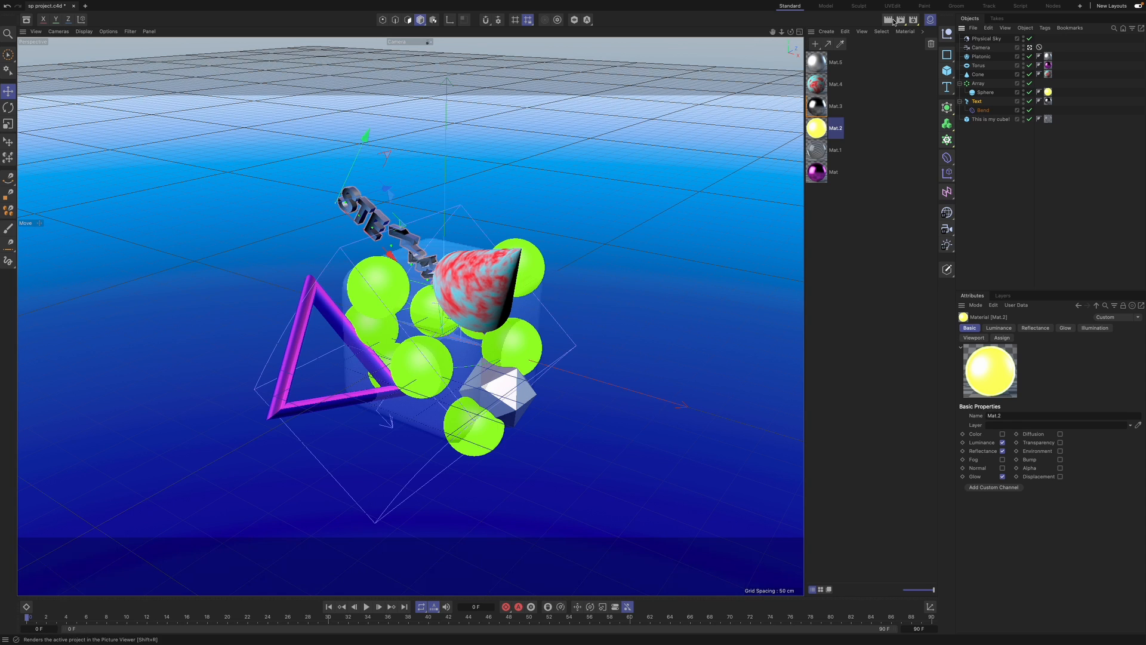
{"action": "left_click", "coordinate": [889, 22]}
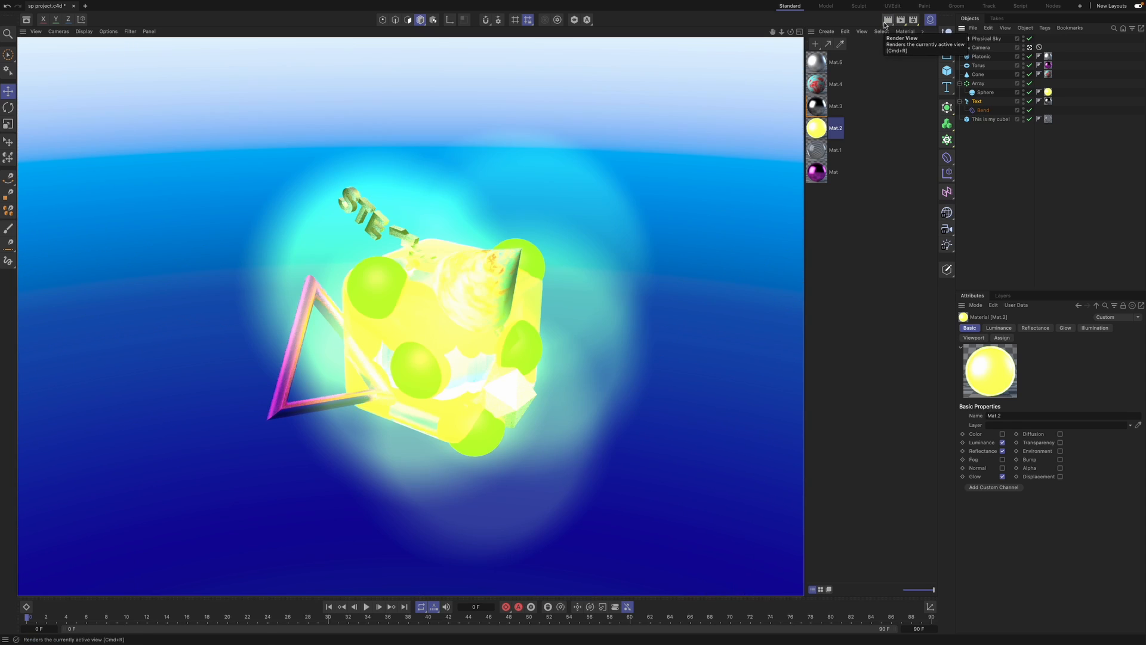
- Try a glow radius of 0 cm on Mat.2 and render the view
{"action": "double_click", "coordinate": [817, 139]}
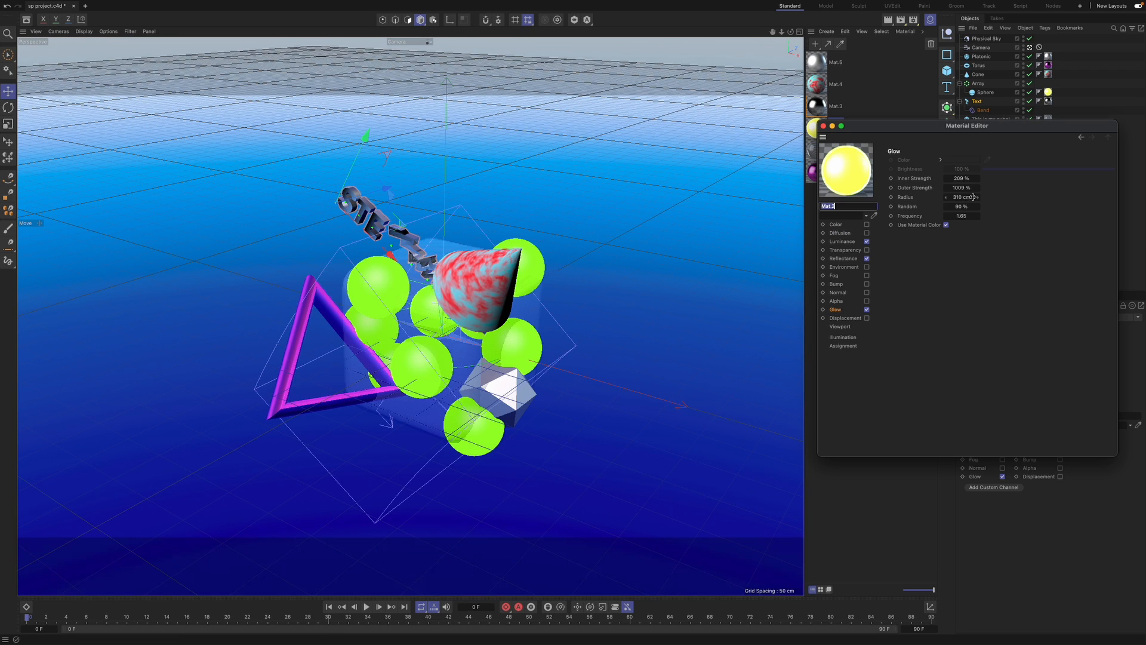
{"action": "left_click", "coordinate": [968, 197]}
{"action": "type", "text": "0"}
{"action": "key", "text": "Return"}
{"action": "left_click", "coordinate": [888, 20]}
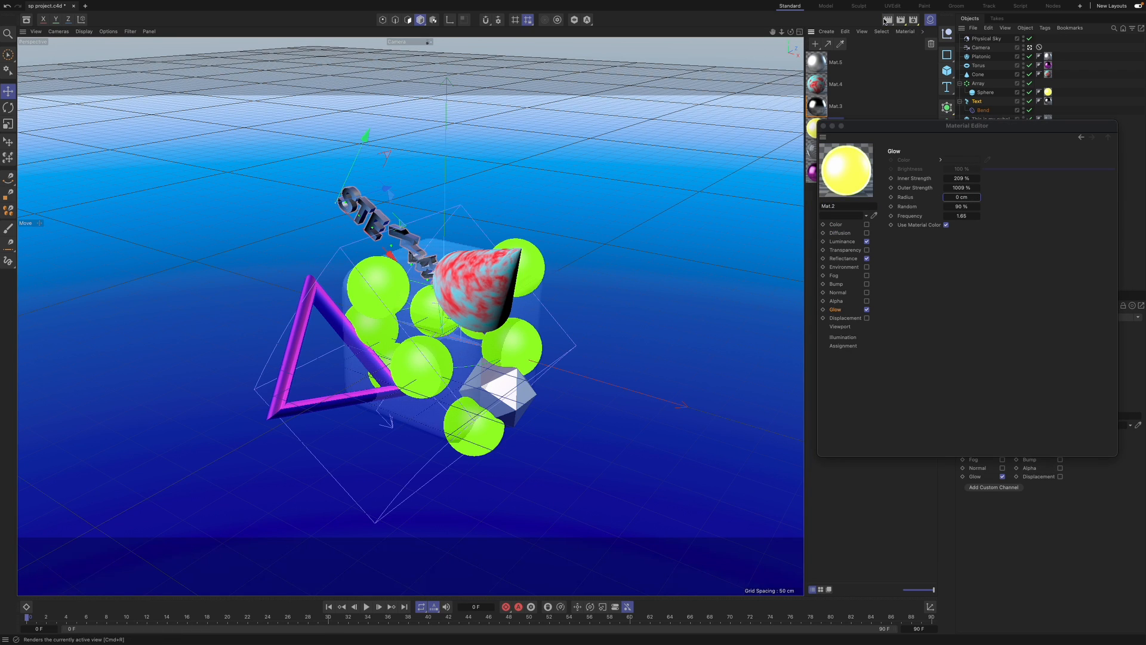
- Raise Mat.2's glow radius to 10 cm and render the view
{"action": "left_click", "coordinate": [962, 197]}
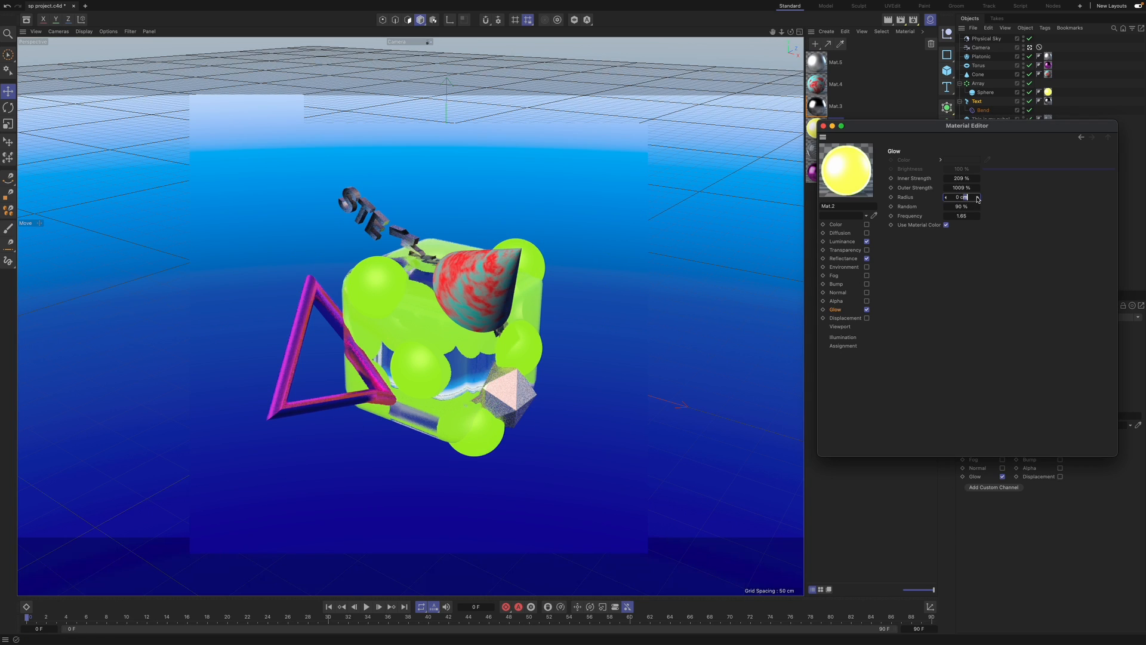
{"action": "type", "text": "6"}
{"action": "key", "text": "Return"}
{"action": "left_click", "coordinate": [979, 198]}
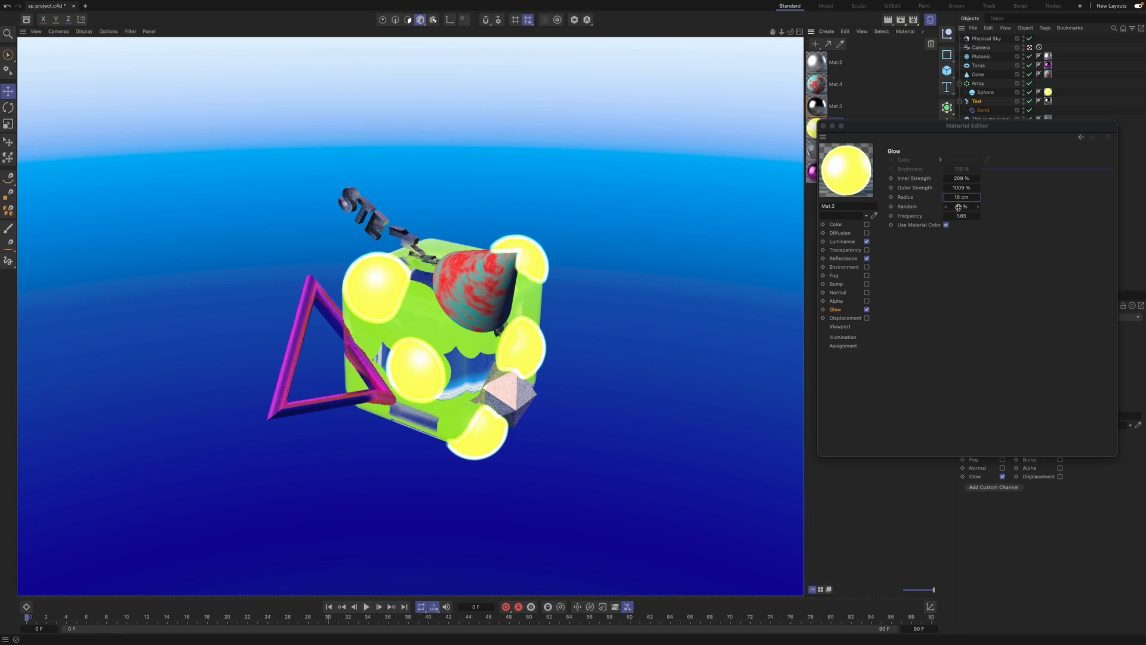
- Close the material settings and reduce the Array's copies to 5
{"action": "left_click", "coordinate": [977, 83]}
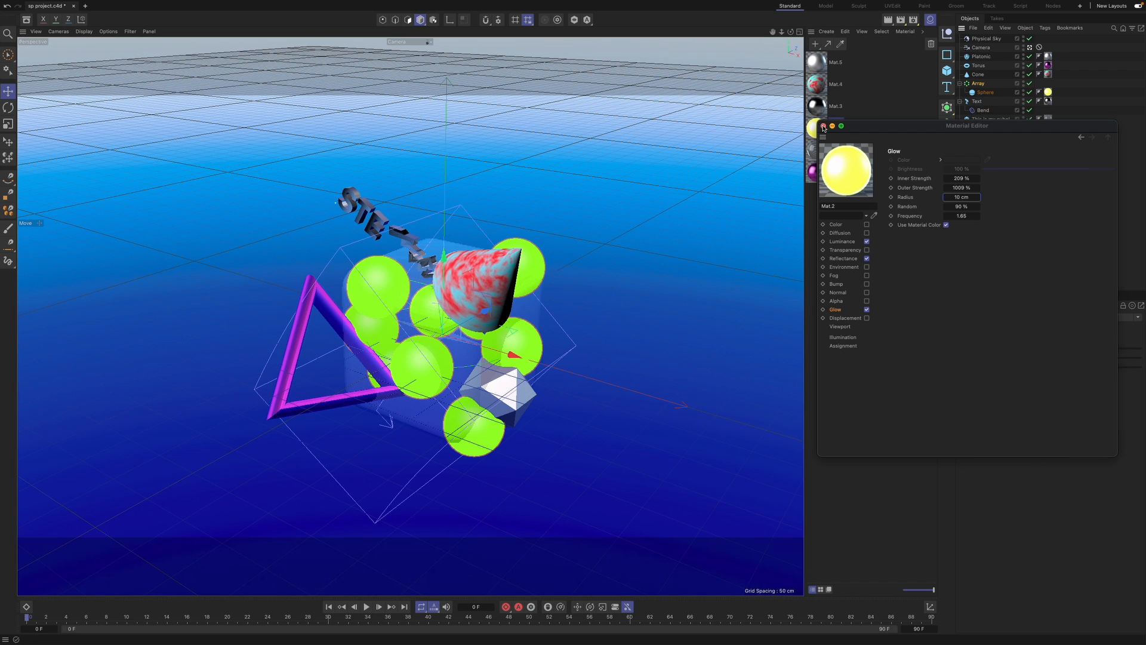
{"action": "left_click", "coordinate": [823, 126]}
{"action": "left_click", "coordinate": [1012, 358]}
{"action": "left_click", "coordinate": [1013, 358]}
{"action": "left_click", "coordinate": [1013, 358]}
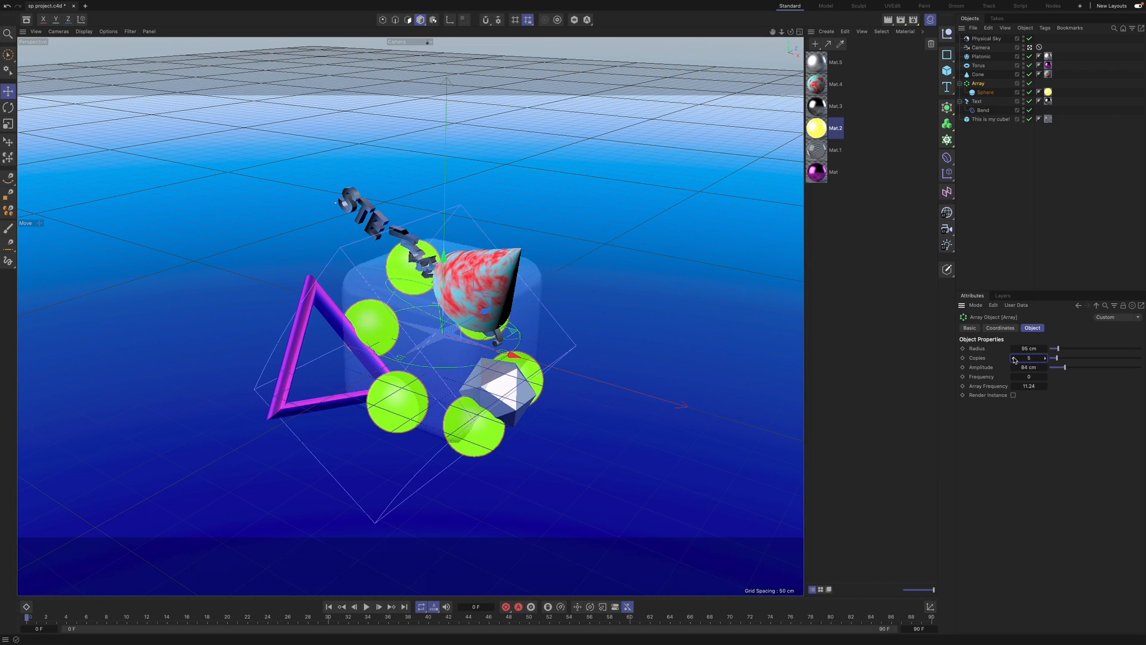
- Change Mat.2's luminance color to a light blue with hue 214°, saturation 51% and value 100%
{"action": "double_click", "coordinate": [824, 128]}
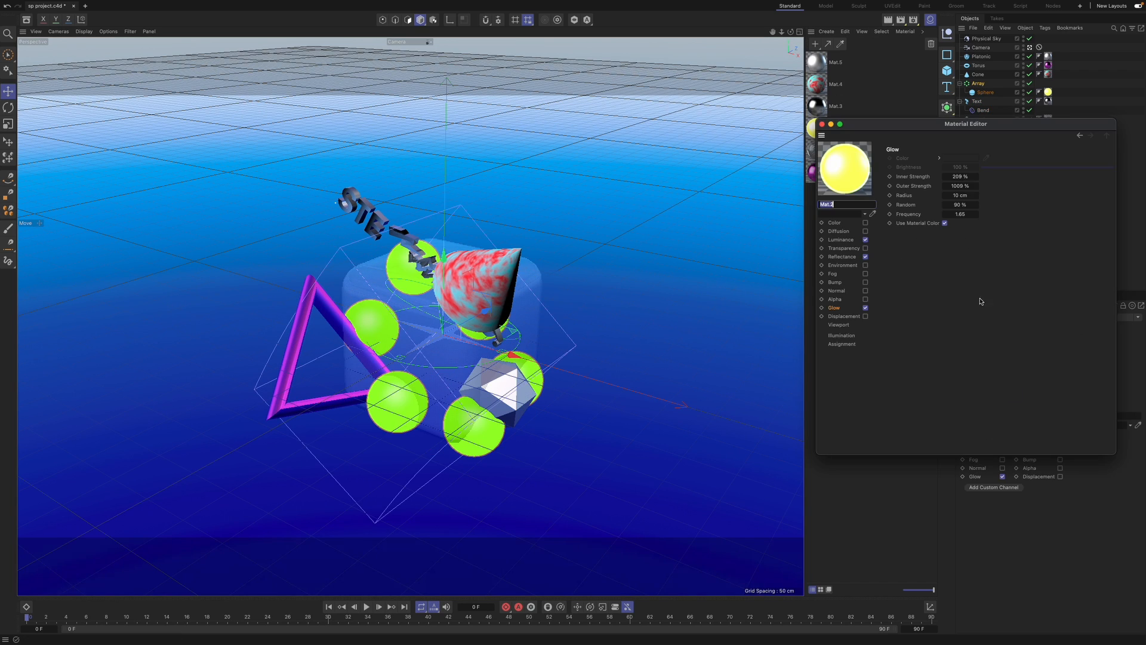
{"action": "left_click", "coordinate": [836, 309]}
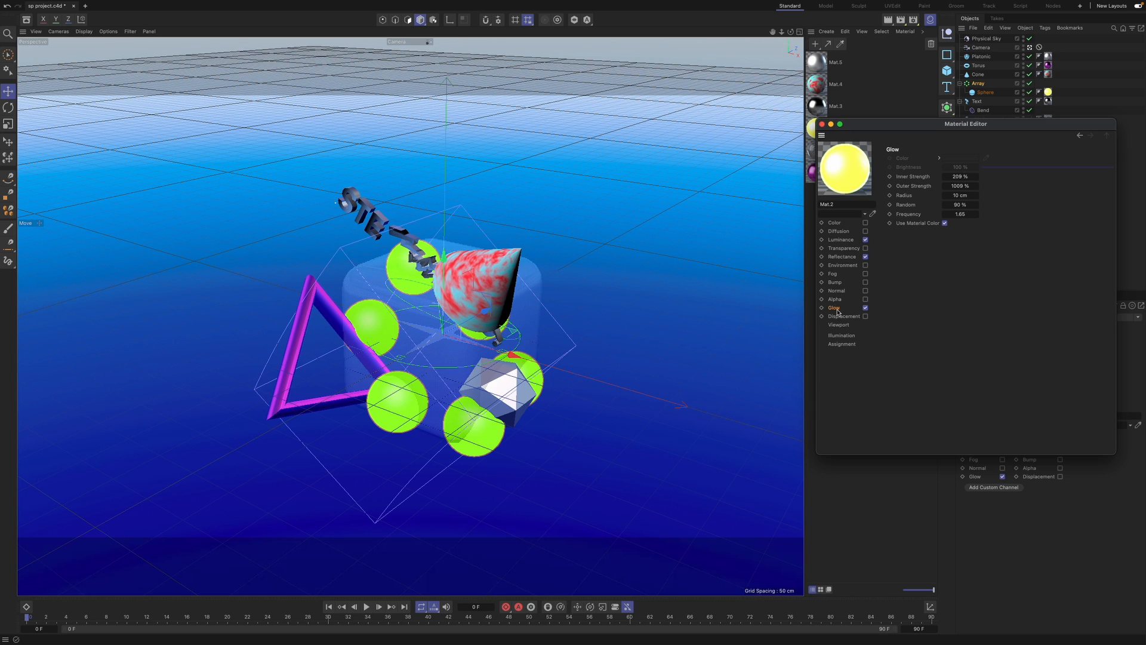
{"action": "left_click", "coordinate": [840, 239]}
{"action": "left_click_drag", "start_coordinate": [1033, 182], "coordinate": [1054, 181]}
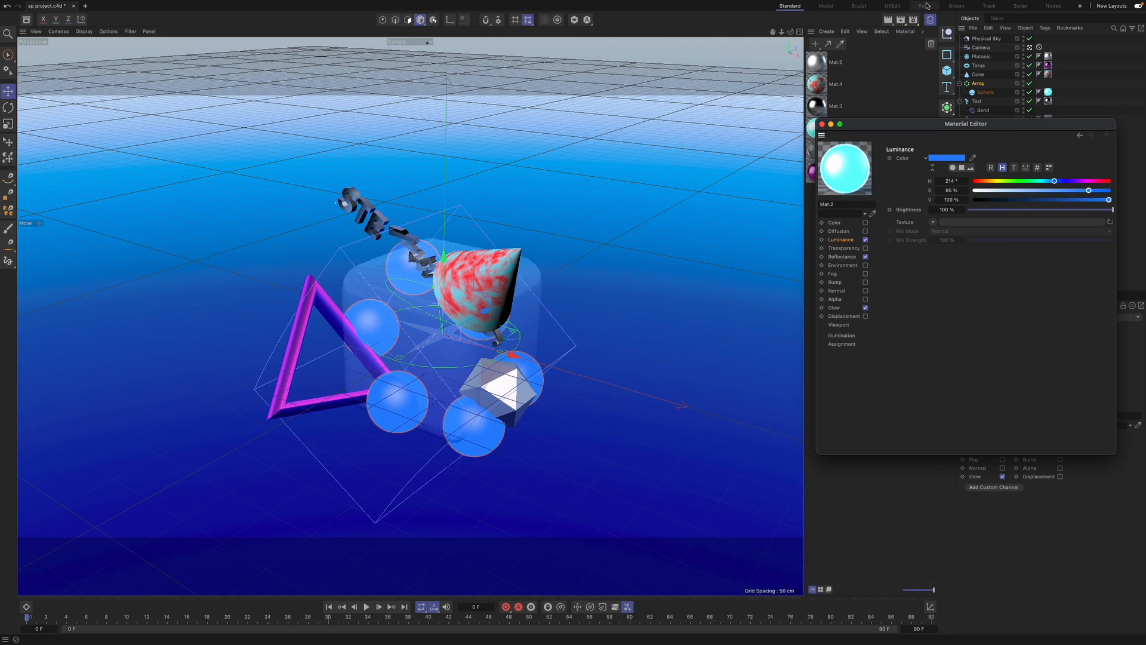
{"action": "left_click", "coordinate": [302, 406]}
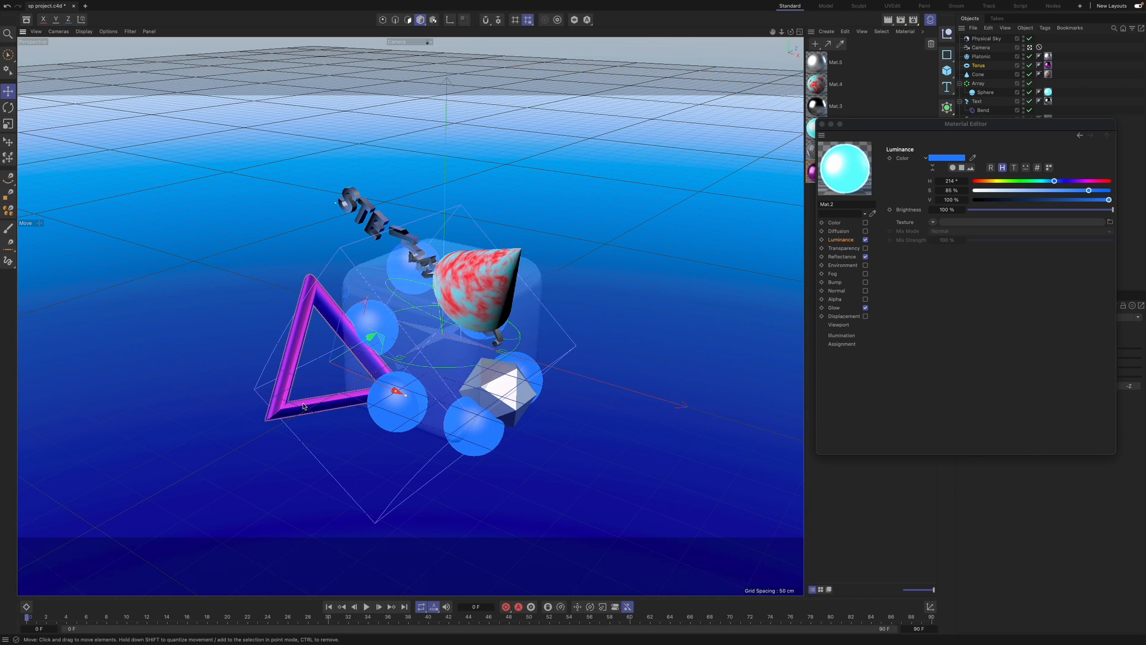
{"action": "left_click_drag", "start_coordinate": [996, 191], "coordinate": [1049, 194]}
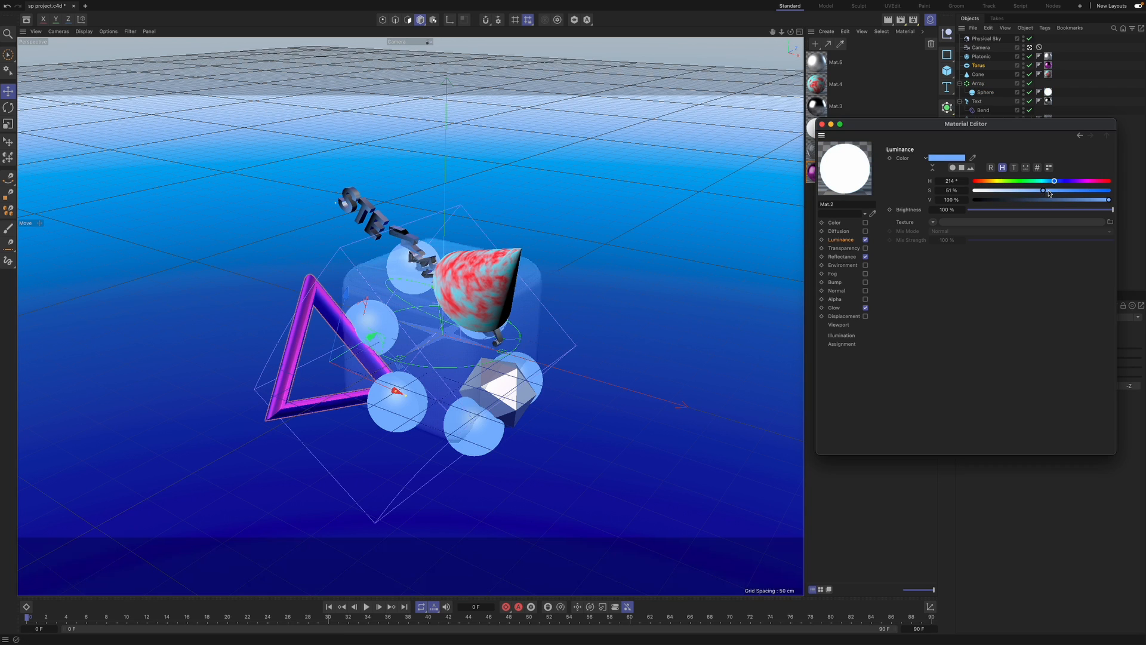
{"action": "left_click", "coordinate": [830, 125]}
- Change the reflectance layer color of the Torus's material Mat to turquoise with hue 166°
{"action": "double_click", "coordinate": [818, 171]}
{"action": "left_click_drag", "start_coordinate": [1023, 218], "coordinate": [1083, 227]}
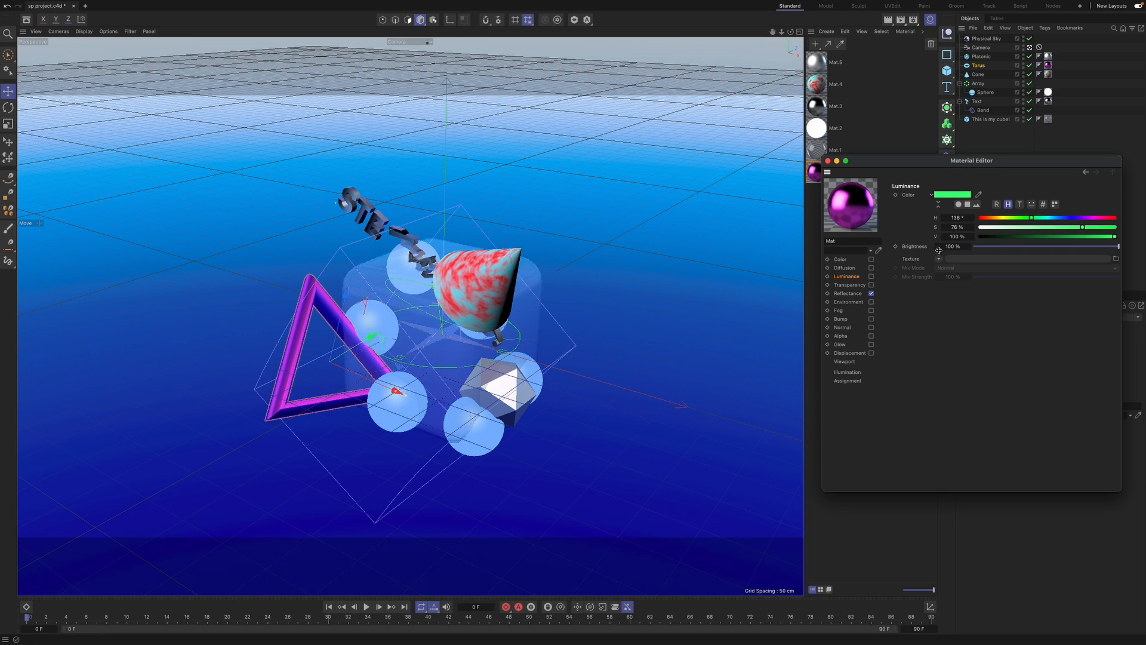
{"action": "left_click", "coordinate": [848, 294]}
{"action": "left_click", "coordinate": [954, 397]}
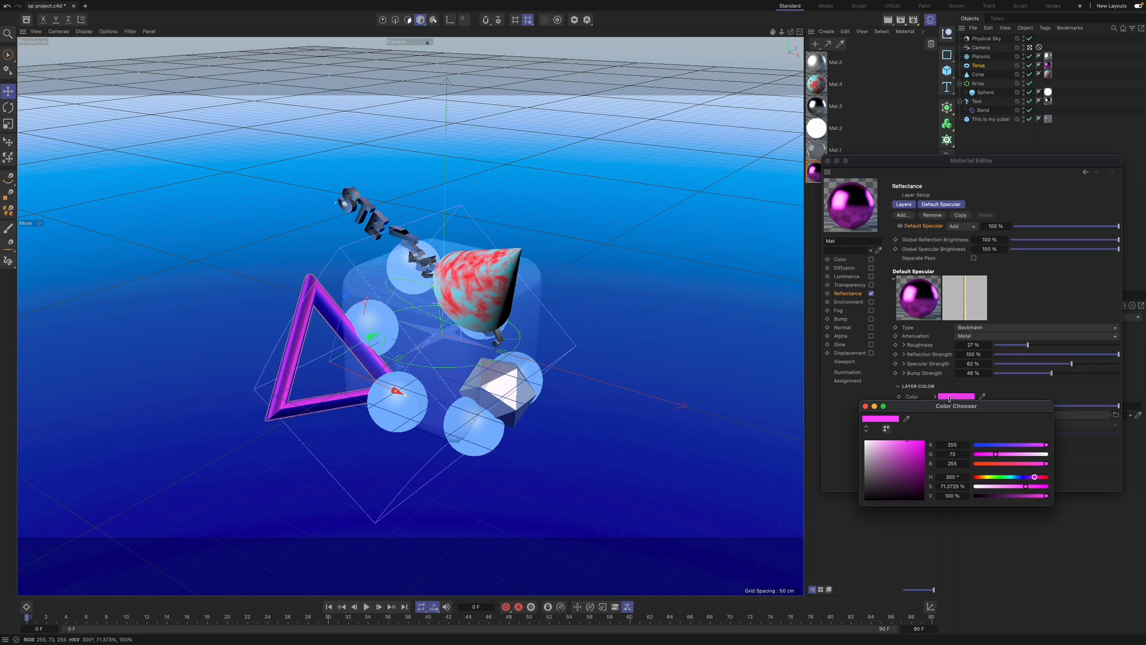
{"action": "left_click_drag", "start_coordinate": [997, 477], "coordinate": [1007, 479]}
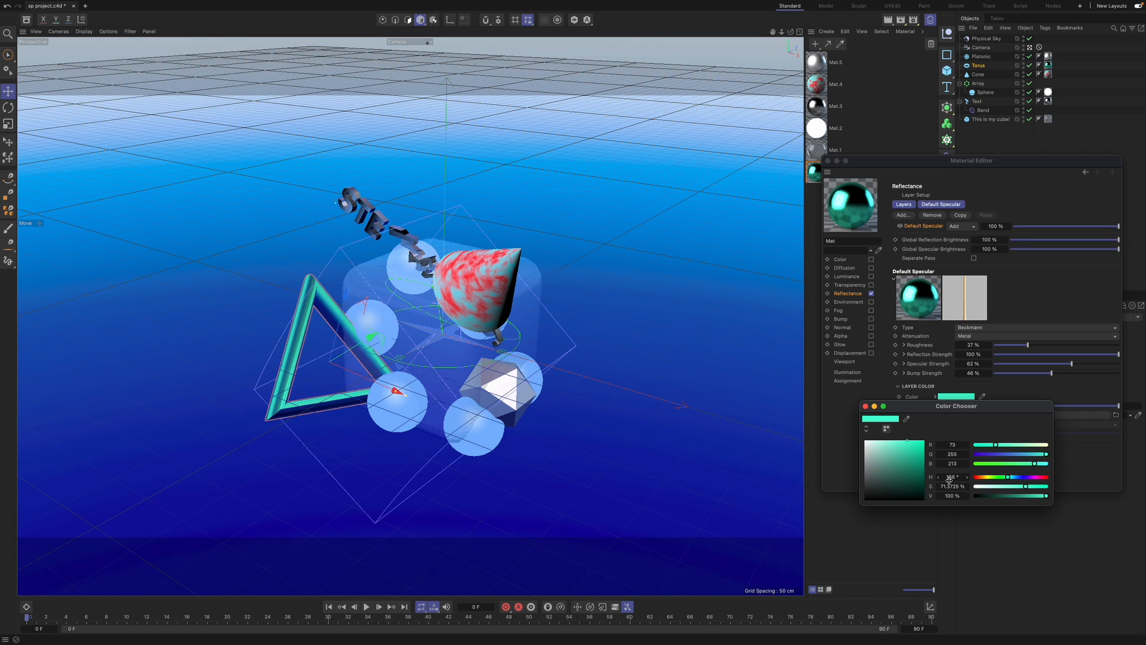
{"action": "left_click", "coordinate": [827, 161]}
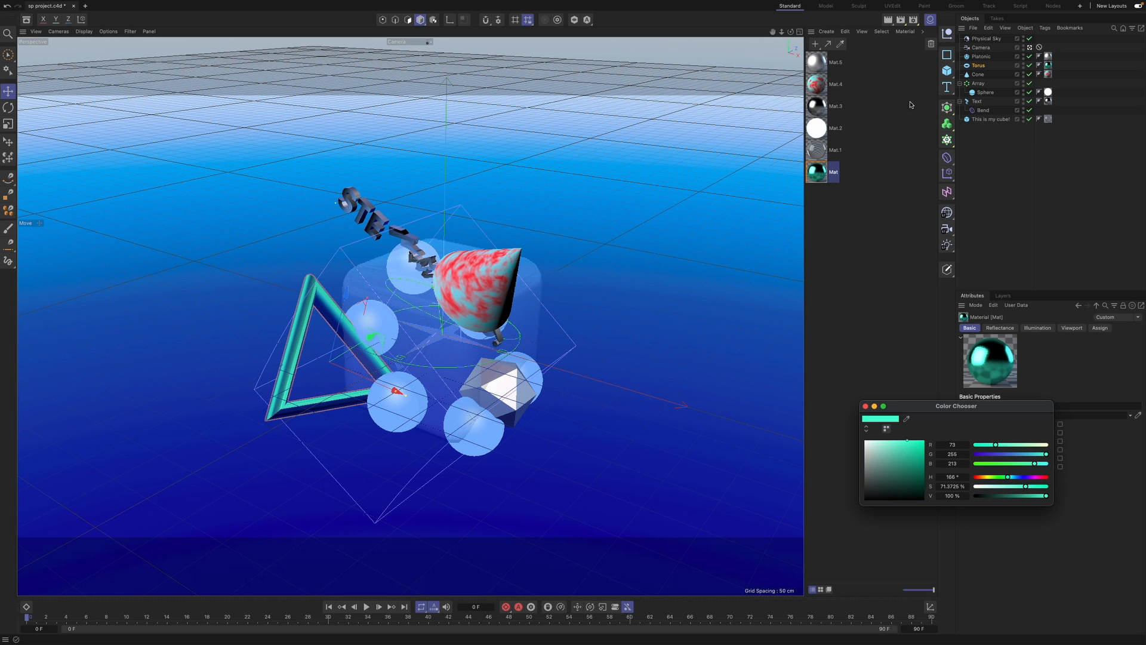
{"action": "left_click", "coordinate": [866, 406]}
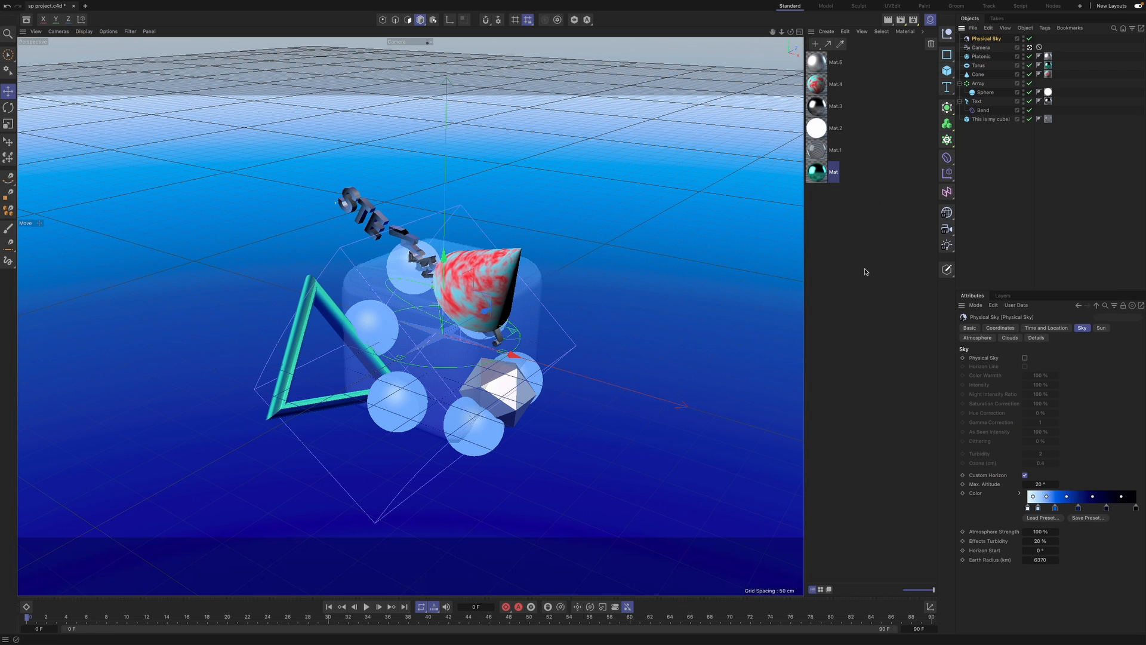
- Turn on the Physical Sky option in the Physical Sky object's sky settings
{"action": "left_click", "coordinate": [1024, 358]}
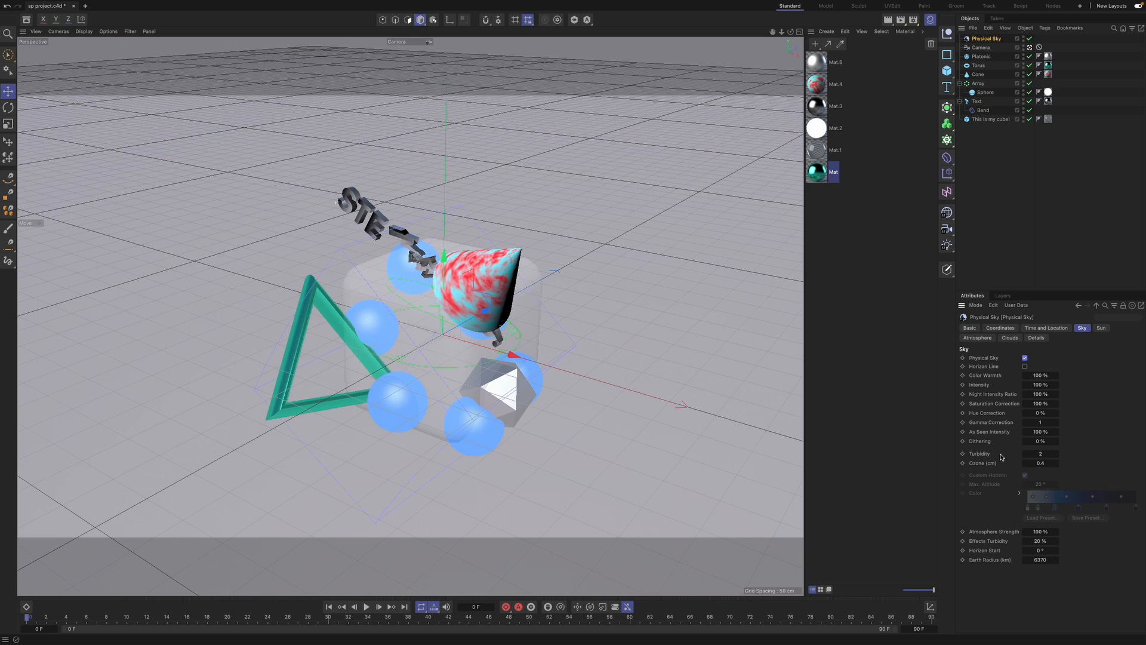
- Open the gradient texture in the Color channel of the Cone's material Mat.4, keeping the Lambertian model
{"action": "left_click", "coordinate": [481, 275]}
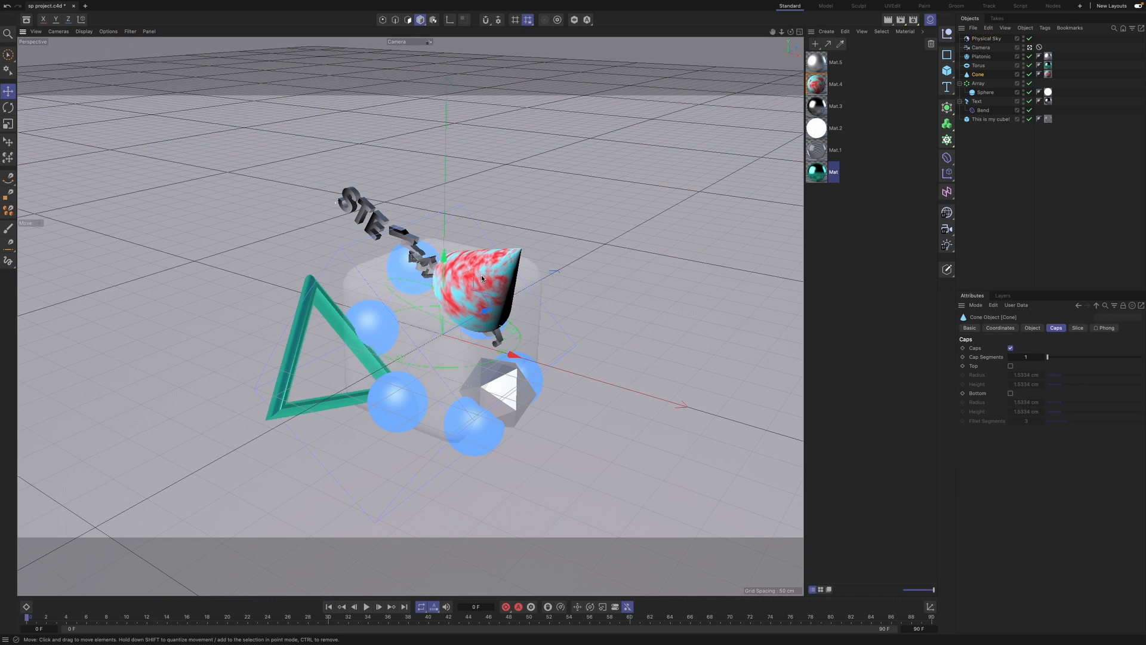
{"action": "double_click", "coordinate": [816, 83]}
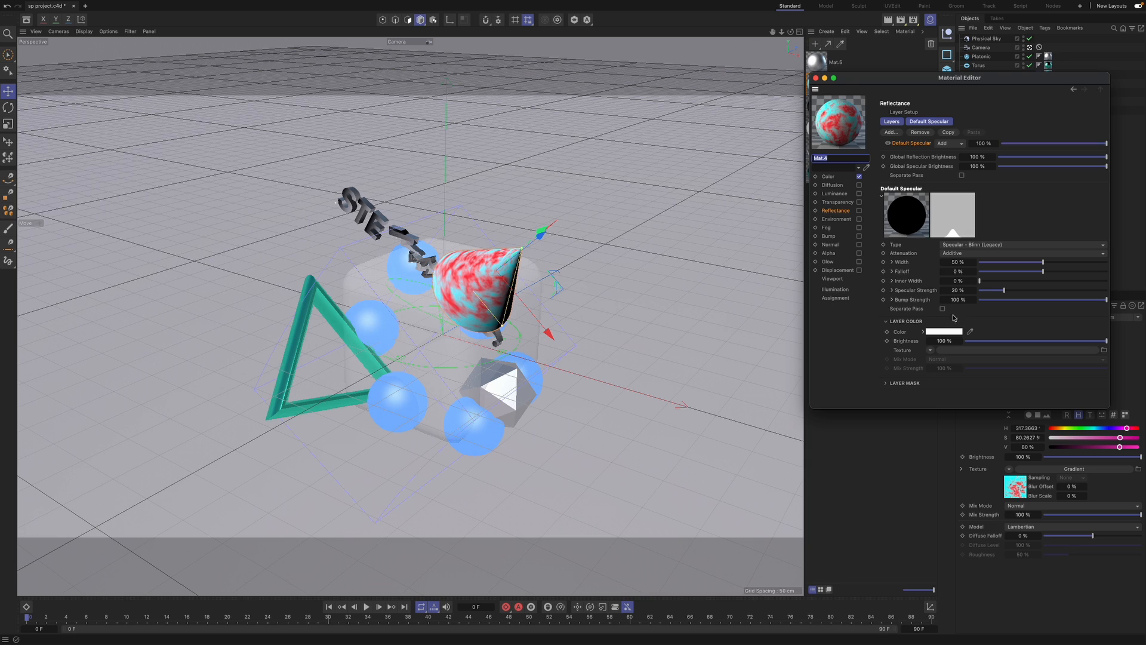
{"action": "left_click", "coordinate": [828, 177]}
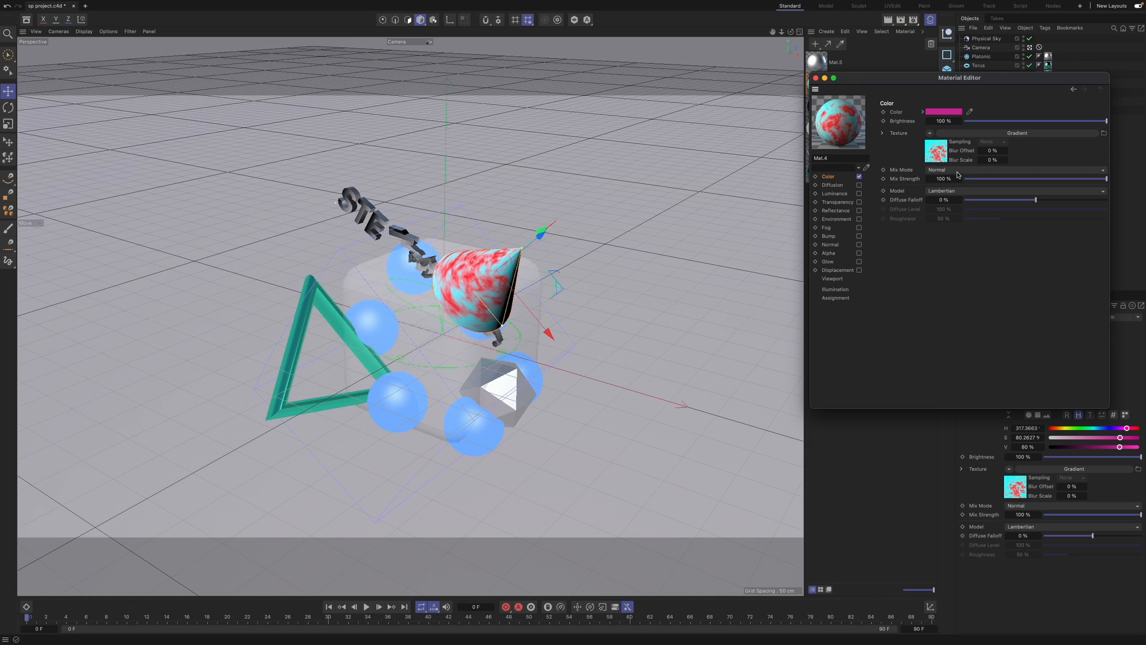
{"action": "left_click", "coordinate": [963, 191]}
{"action": "left_click", "coordinate": [964, 209]}
{"action": "left_click", "coordinate": [963, 192]}
{"action": "left_click", "coordinate": [961, 201]}
{"action": "left_click", "coordinate": [938, 153]}
- Try the 3D - Linear and 3D - Spherical types on Mat.4's gradient
{"action": "left_click", "coordinate": [931, 213]}
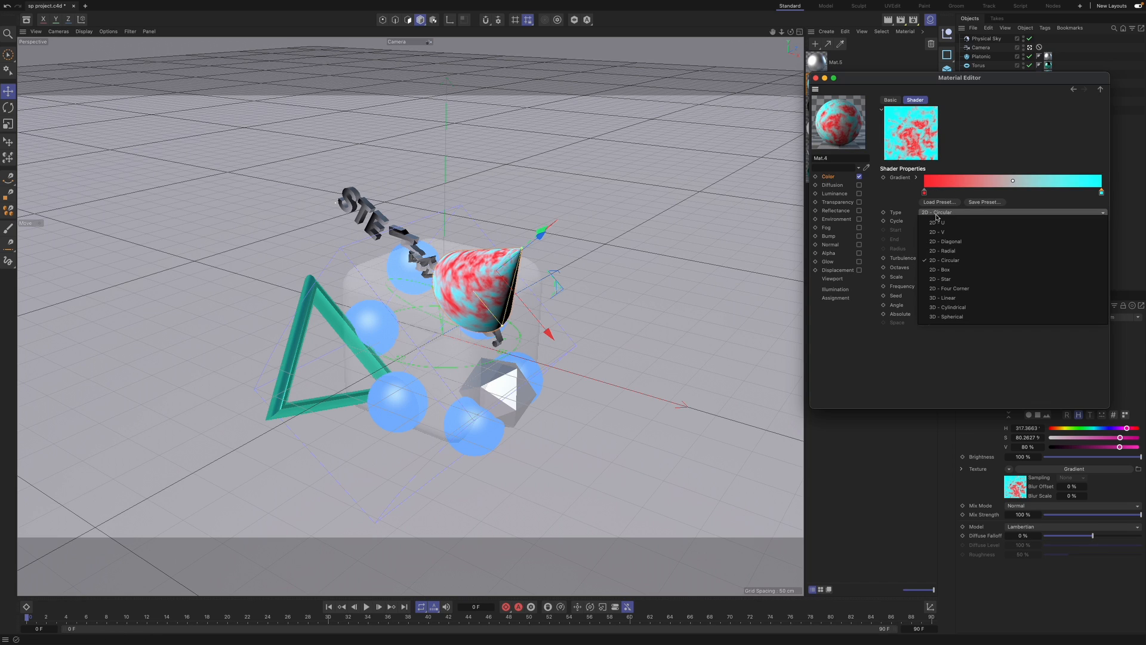
{"action": "left_click", "coordinate": [940, 297]}
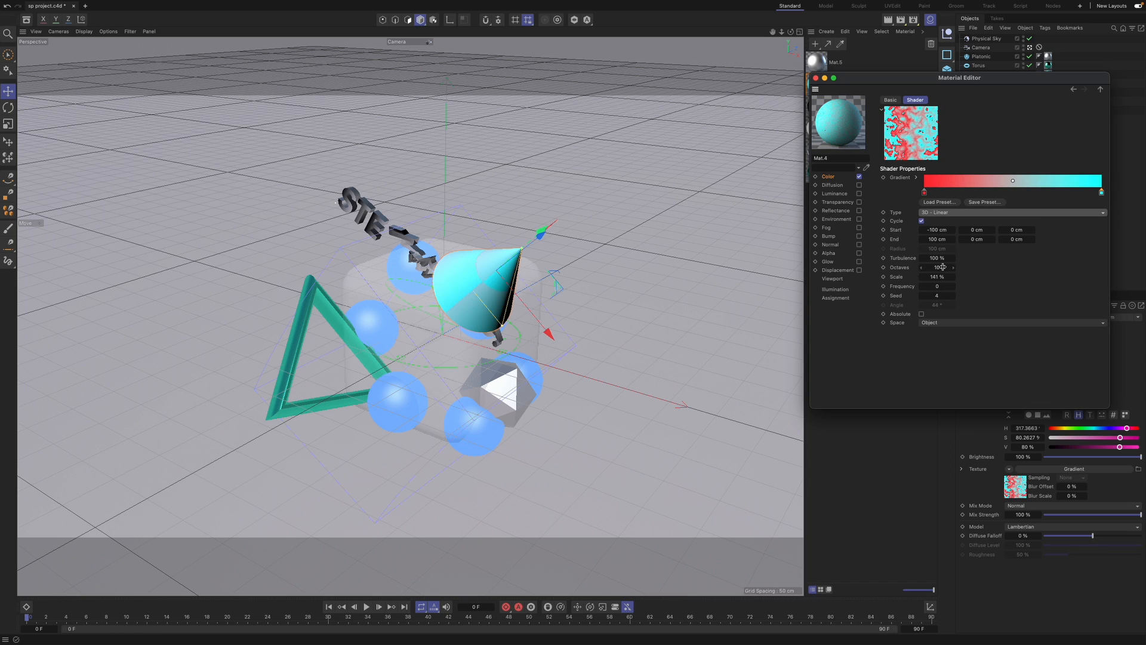
{"action": "left_click", "coordinate": [943, 213]}
{"action": "left_click", "coordinate": [955, 315]}
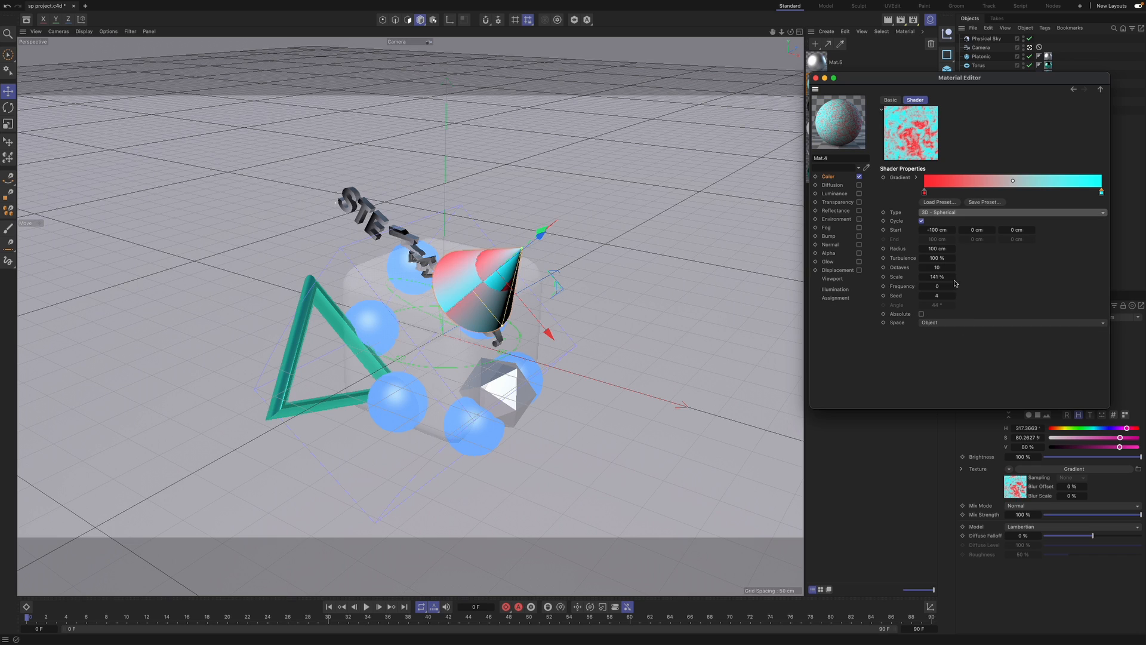
{"action": "left_click", "coordinate": [940, 212]}
{"action": "left_click", "coordinate": [943, 294]}
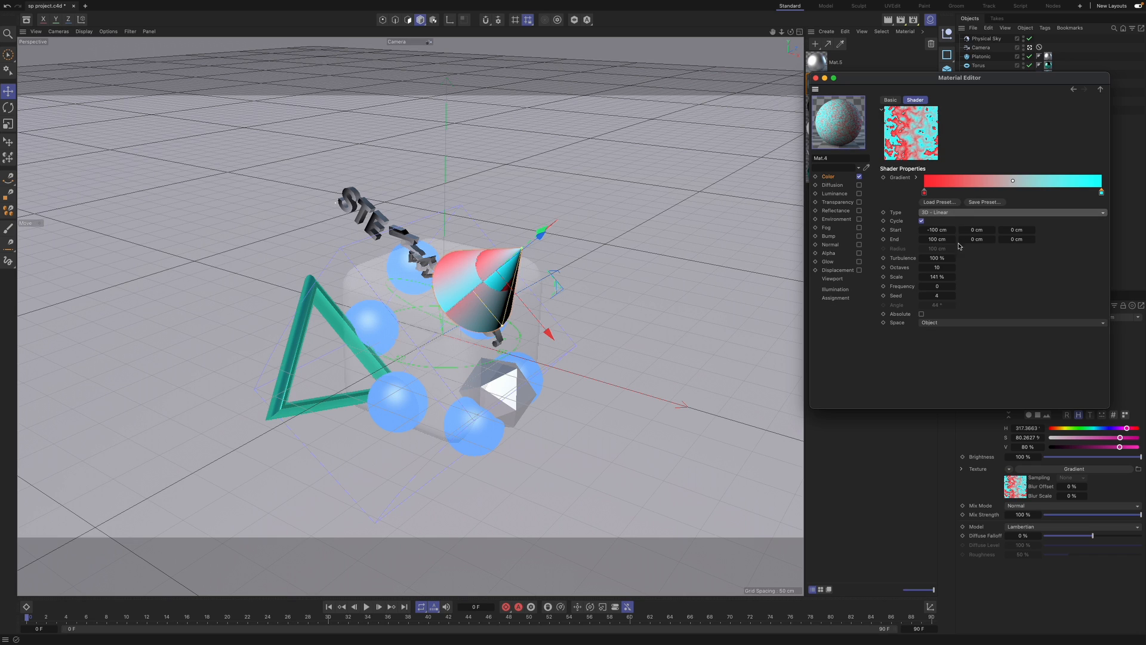
- Try several 2D types on Mat.4's gradient and set it to 2D - Diagonal
{"action": "left_click", "coordinate": [951, 212]}
{"action": "left_click", "coordinate": [967, 270]}
{"action": "left_click", "coordinate": [957, 213]}
{"action": "left_click", "coordinate": [970, 251]}
{"action": "left_click", "coordinate": [951, 213]}
{"action": "left_click", "coordinate": [956, 259]}
{"action": "left_click", "coordinate": [957, 213]}
{"action": "left_click", "coordinate": [961, 243]}
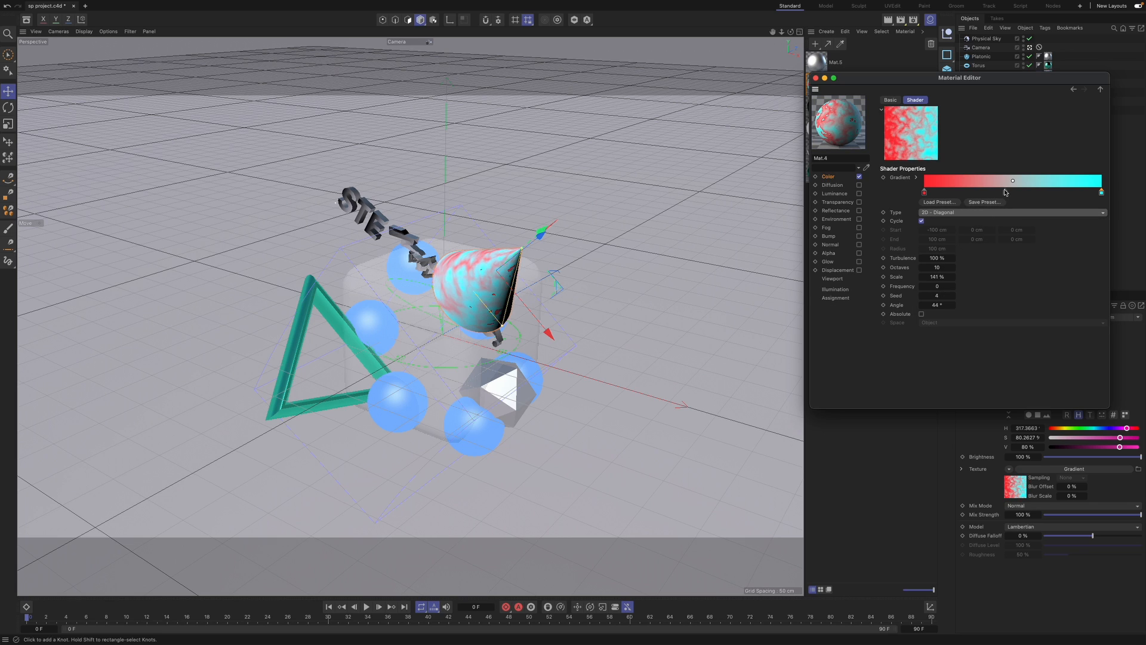
- Recolor the red knot of Mat.4's gradient to blue-violet and render the view
{"action": "double_click", "coordinate": [924, 192]}
{"action": "left_click", "coordinate": [995, 211]}
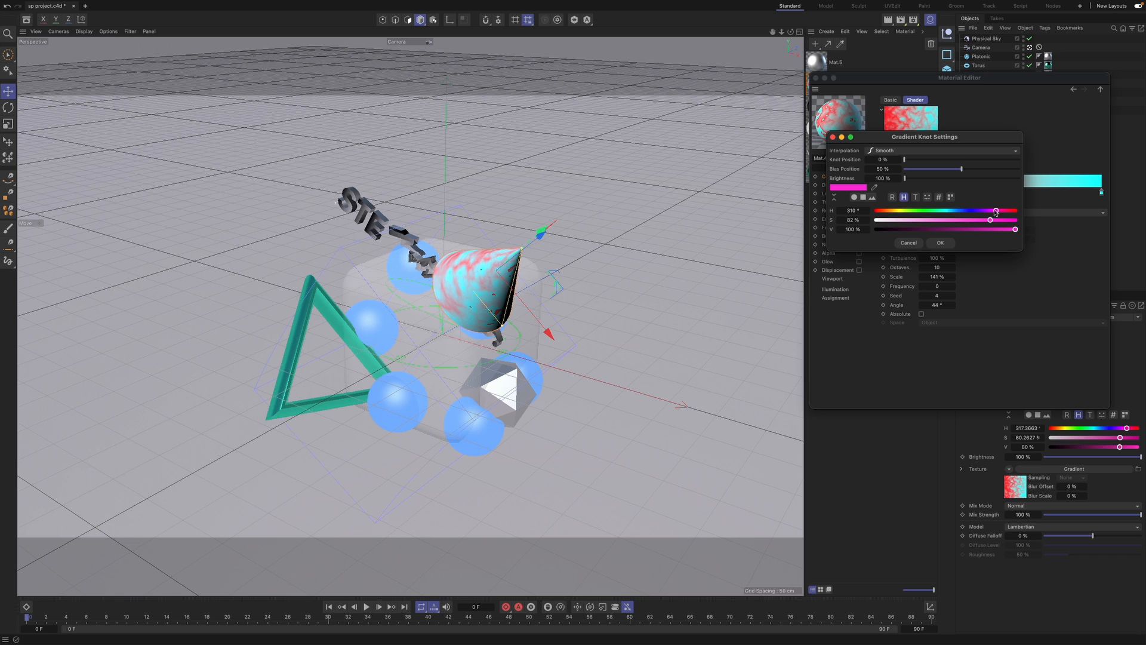
{"action": "left_click", "coordinate": [968, 210]}
{"action": "left_click", "coordinate": [939, 242]}
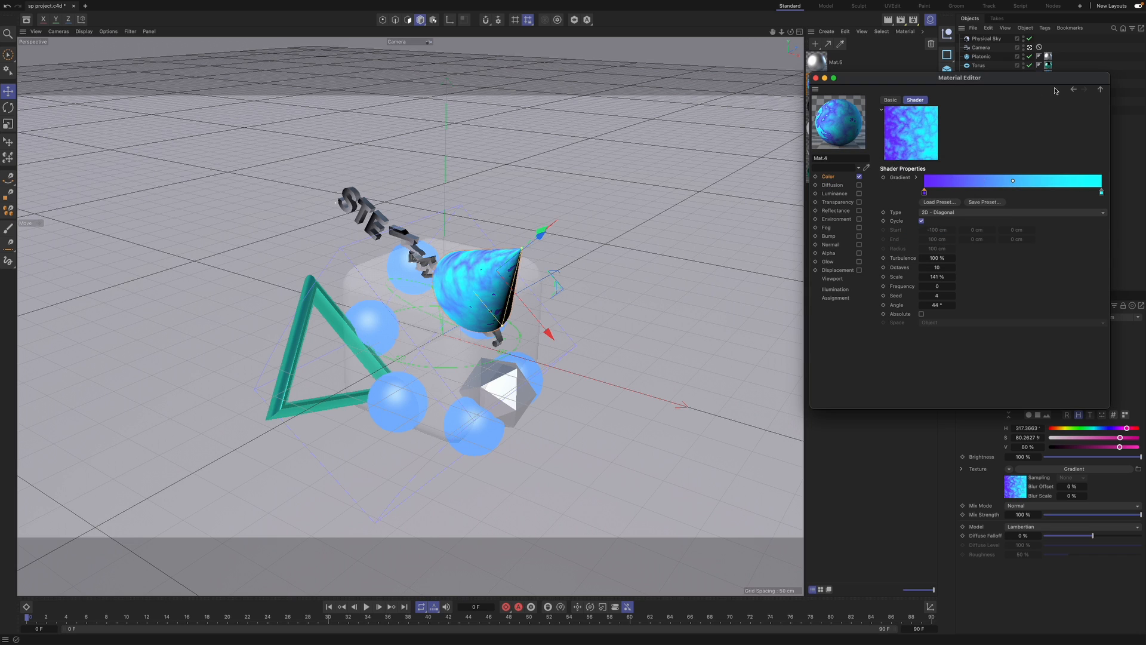
{"action": "left_click", "coordinate": [815, 78]}
{"action": "left_click", "coordinate": [889, 19]}
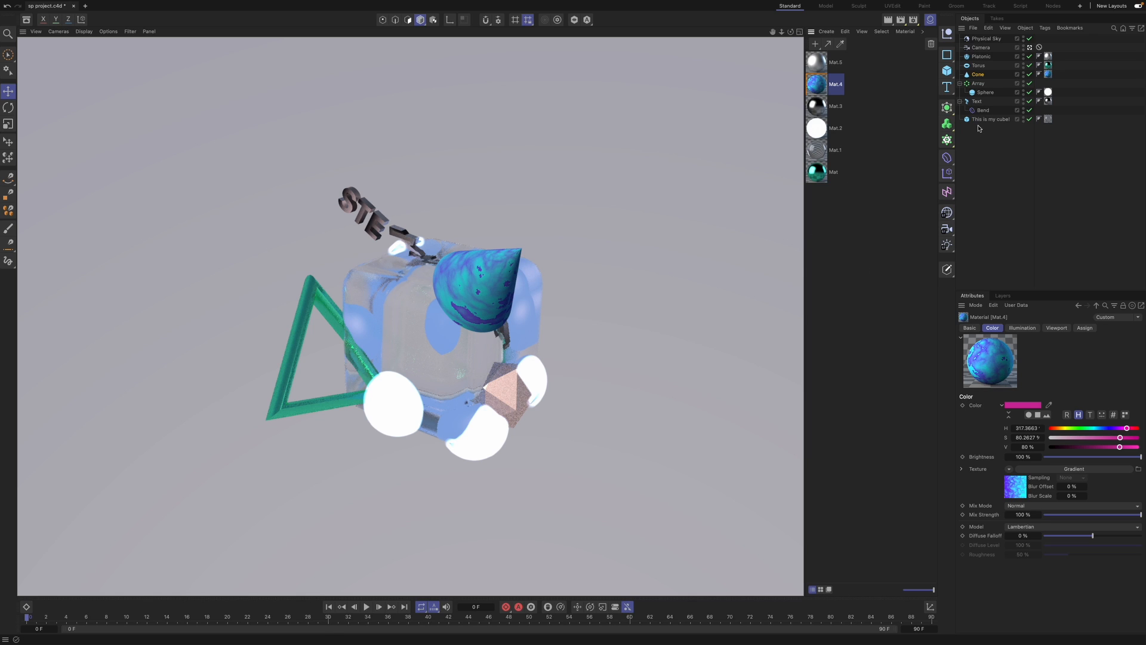
- Disable the Array in the scene and render the view
{"action": "left_click", "coordinate": [1029, 83]}
{"action": "left_click", "coordinate": [886, 21]}
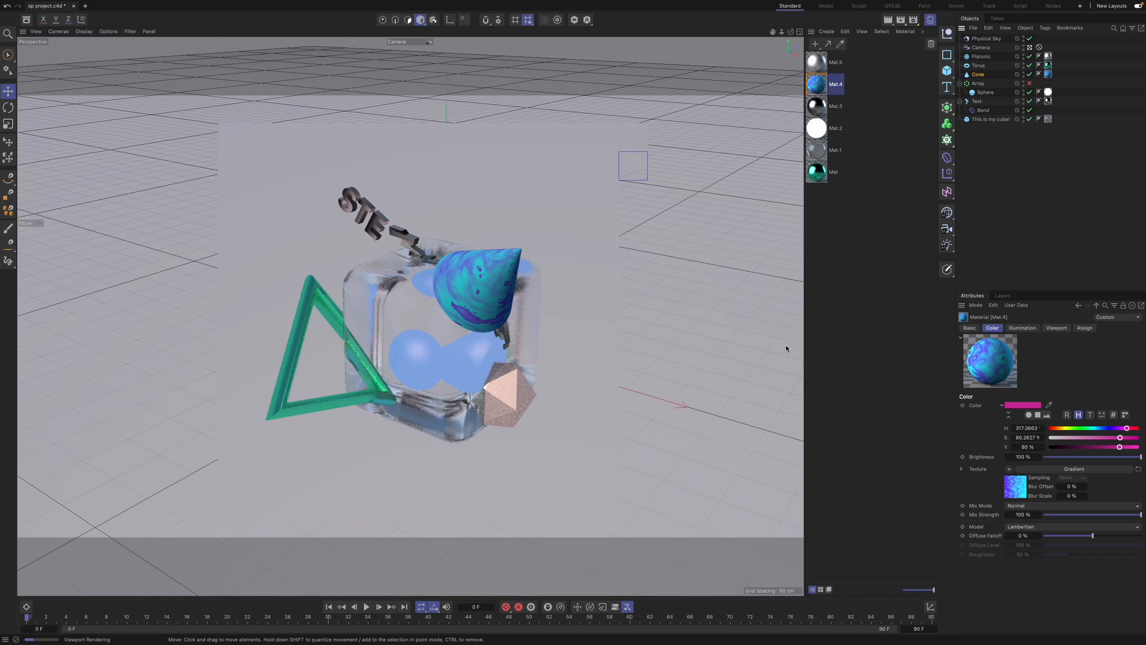
- Switch off the Physical Sky option of the sky object and try the Sky 1 and Flame 4 presets on its custom horizon color
{"action": "left_click", "coordinate": [986, 38]}
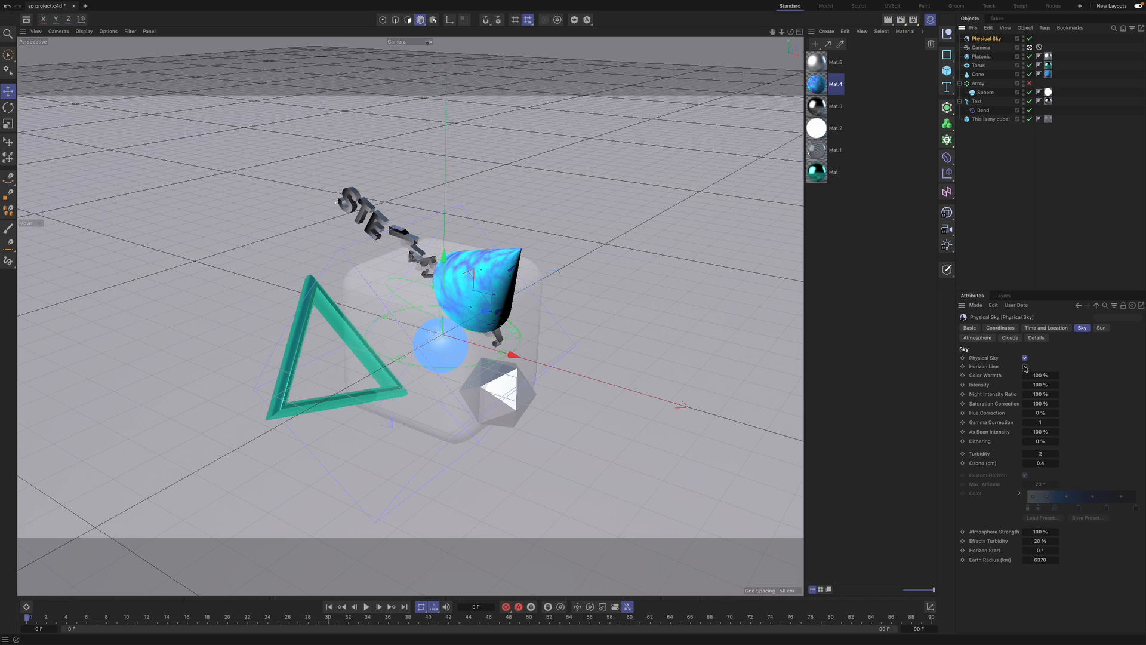
{"action": "left_click", "coordinate": [1024, 358]}
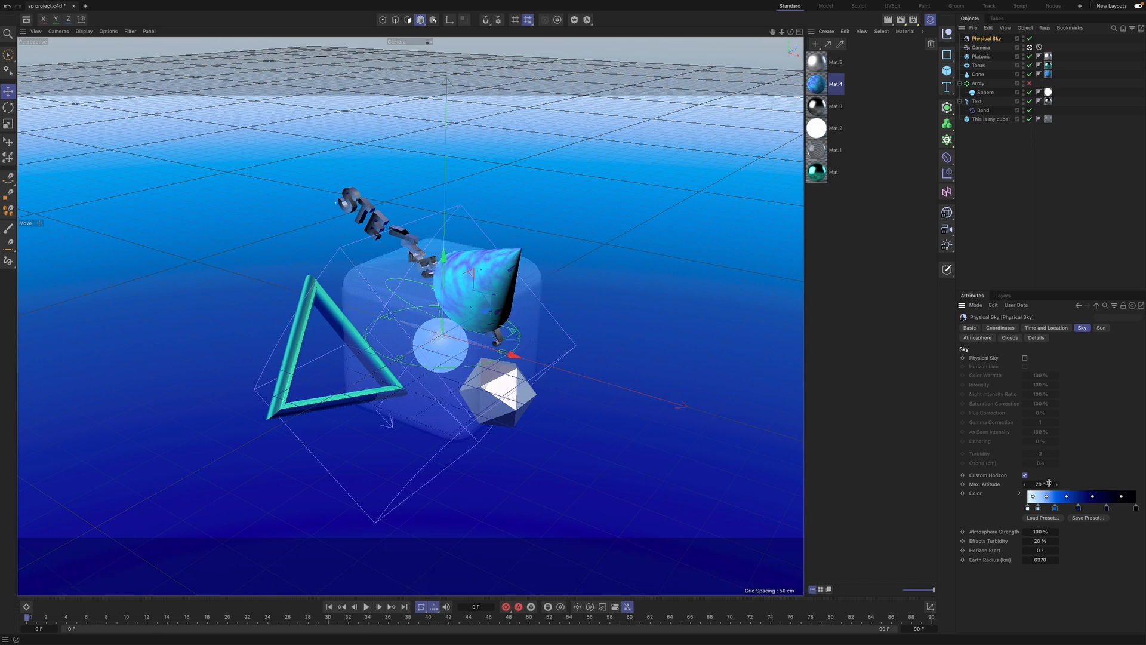
{"action": "left_click", "coordinate": [1042, 518]}
{"action": "left_click", "coordinate": [1114, 529]}
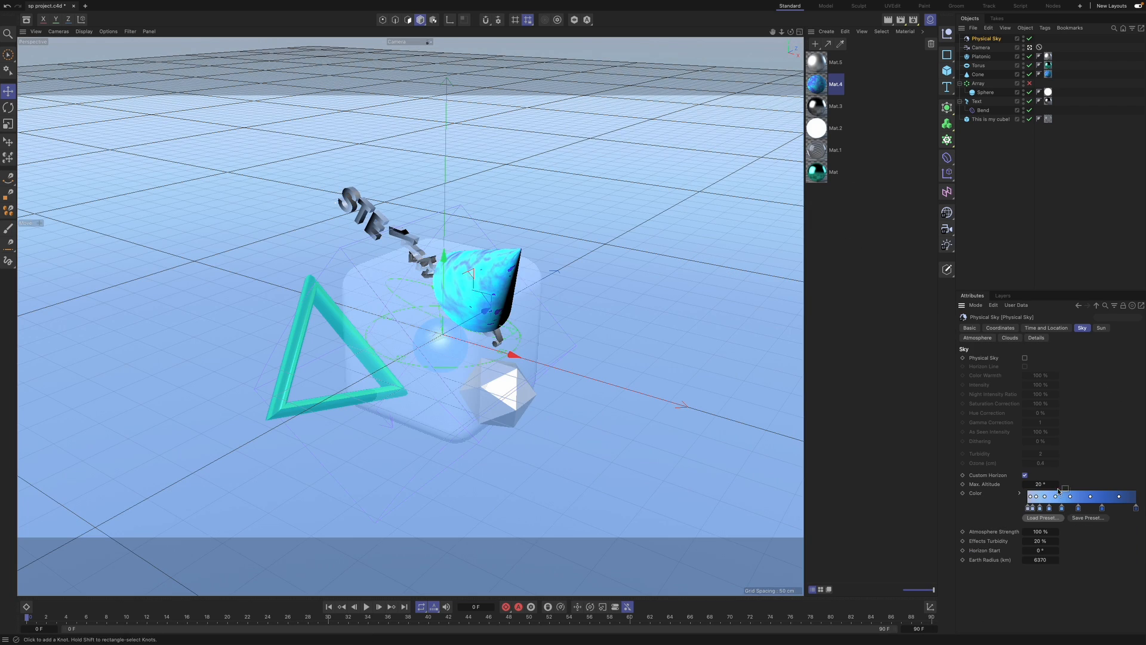
{"action": "left_click", "coordinate": [1053, 518]}
{"action": "left_click", "coordinate": [1110, 391]}
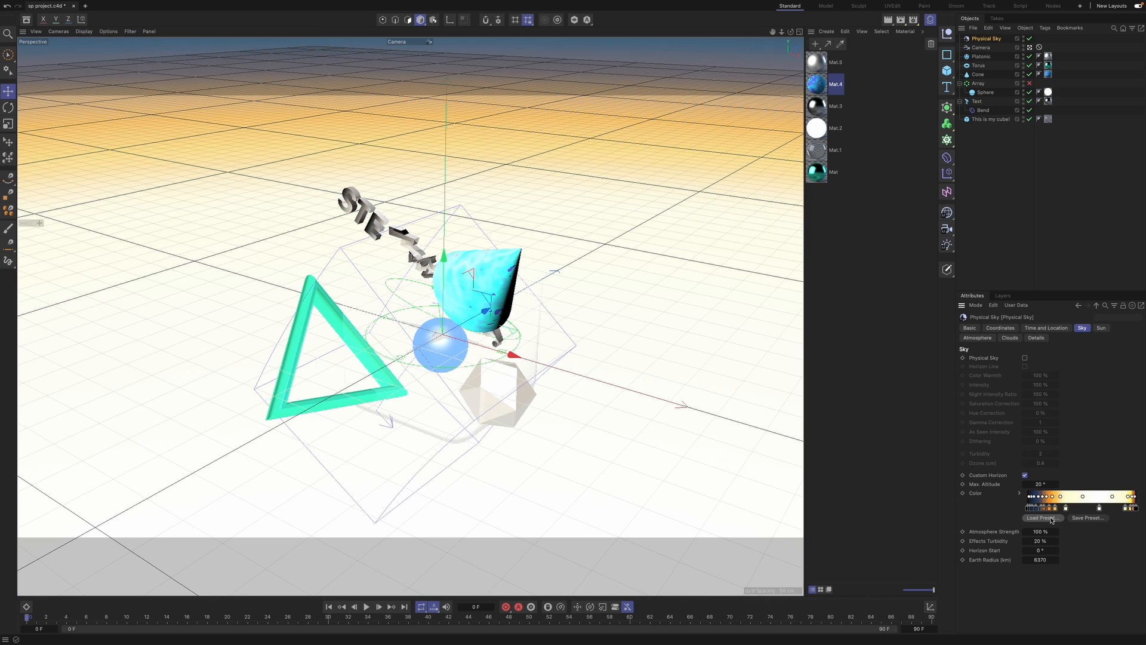
- Load the Flame 1 gradient preset for the sky's custom horizon color and render the view
{"action": "left_click", "coordinate": [1050, 519]}
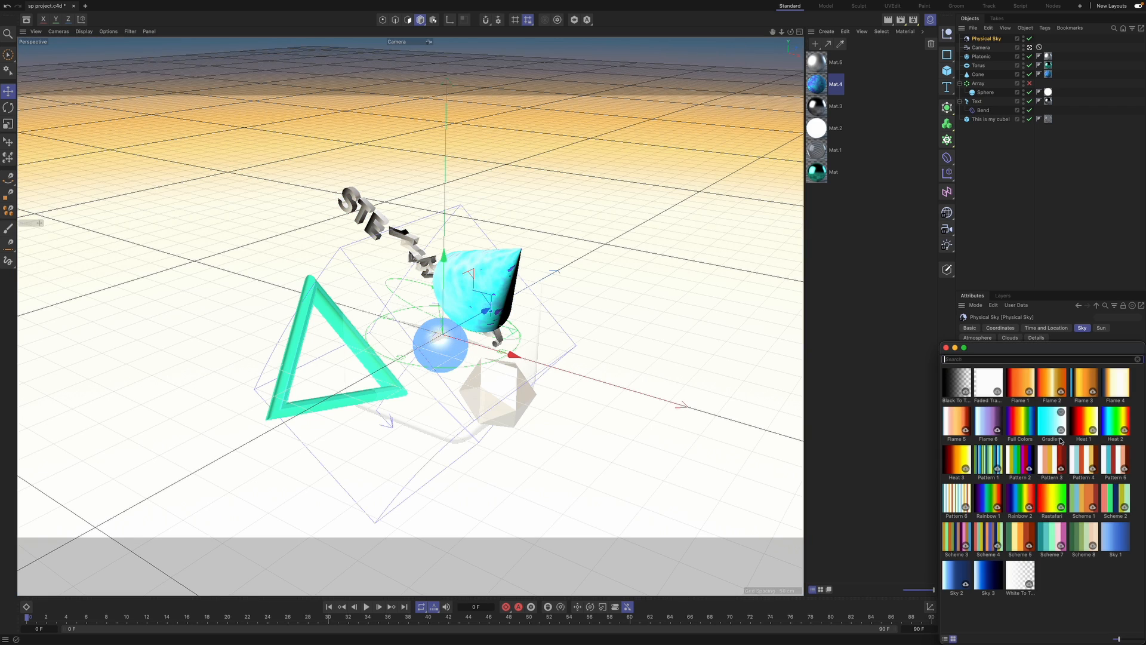
{"action": "left_click", "coordinate": [1025, 397]}
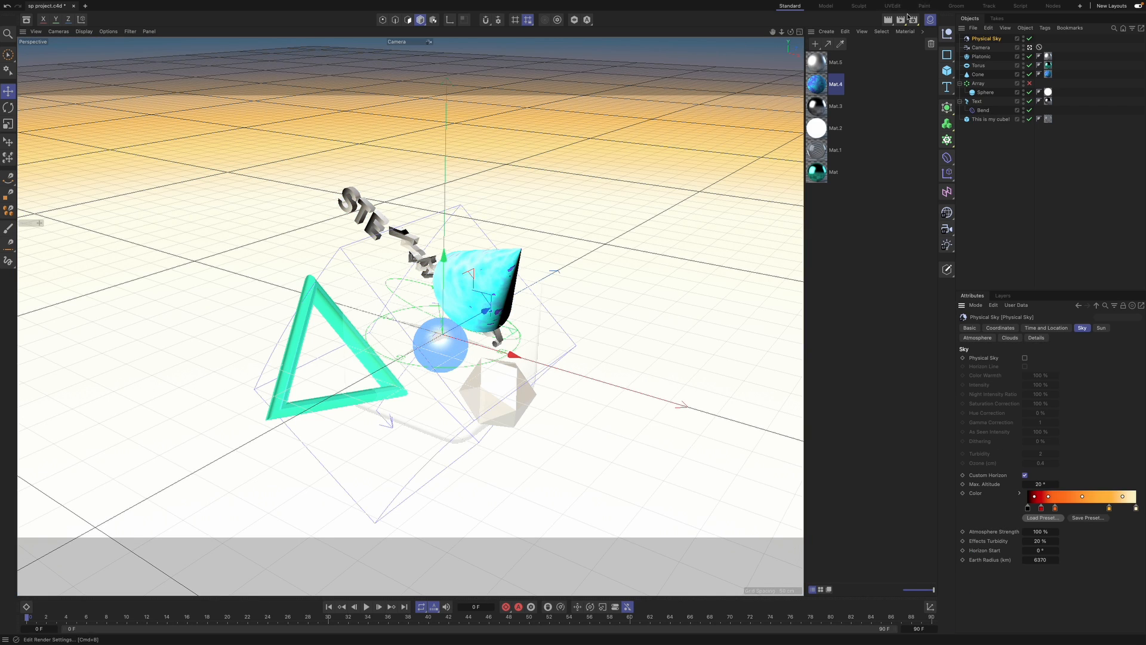
{"action": "left_click", "coordinate": [887, 21]}
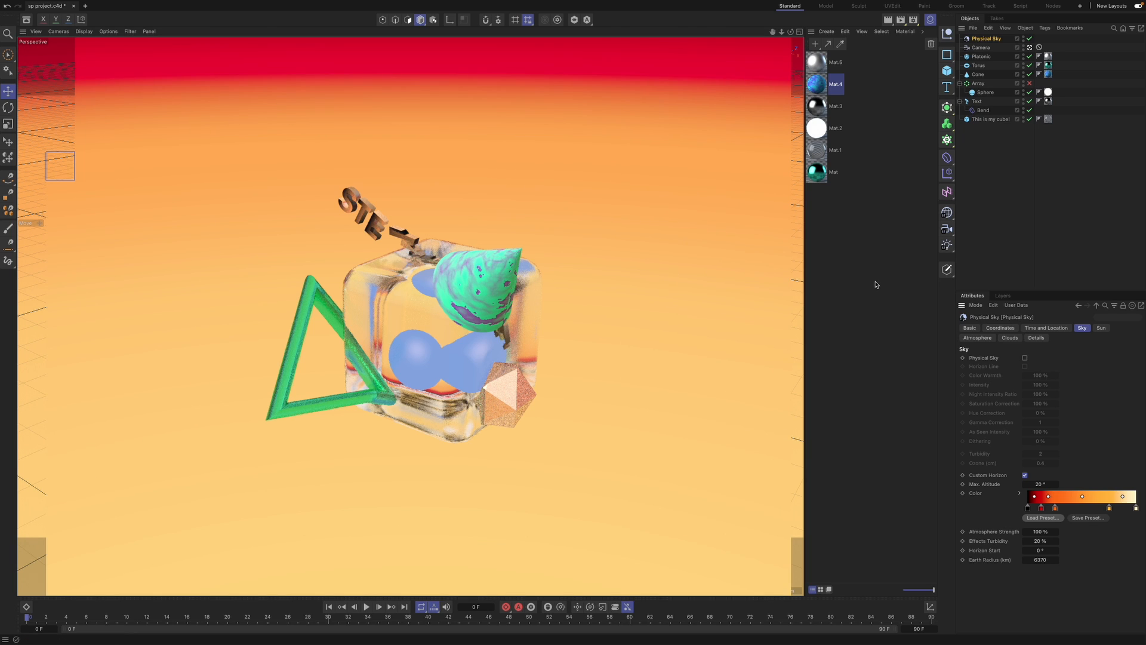
{"action": "left_click", "coordinate": [754, 266]}
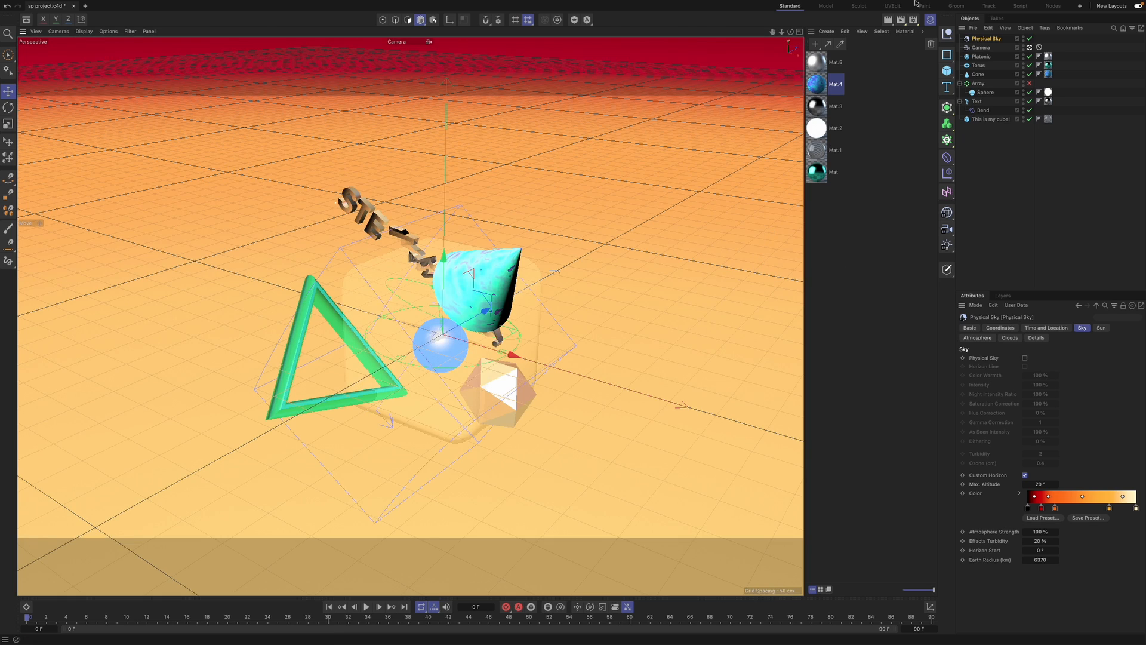
- Set the Physical renderer's sampling quality to High in the render settings, keeping the Adaptive sampler
{"action": "left_click", "coordinate": [914, 20]}
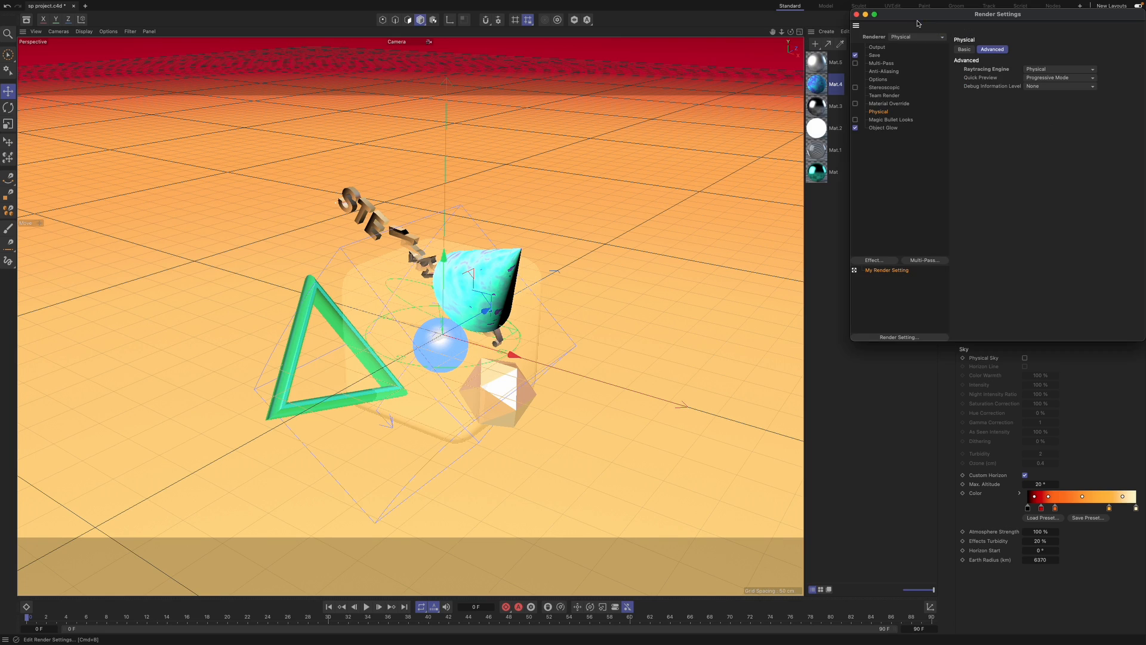
{"action": "left_click", "coordinate": [877, 47]}
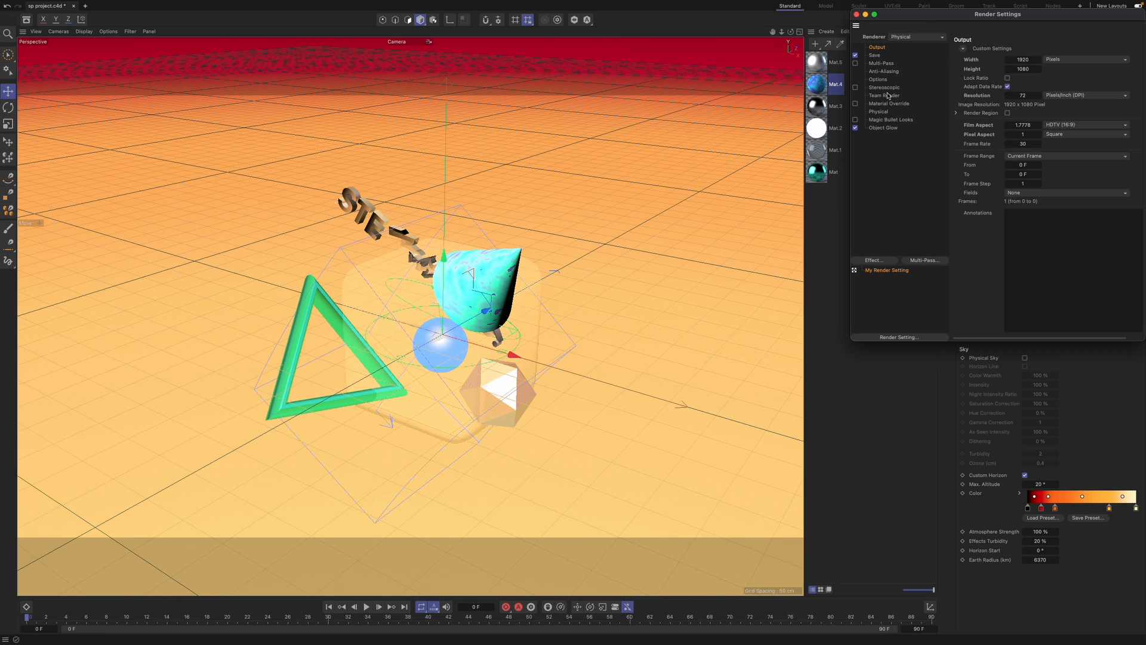
{"action": "left_click", "coordinate": [878, 112]}
{"action": "left_click", "coordinate": [965, 50]}
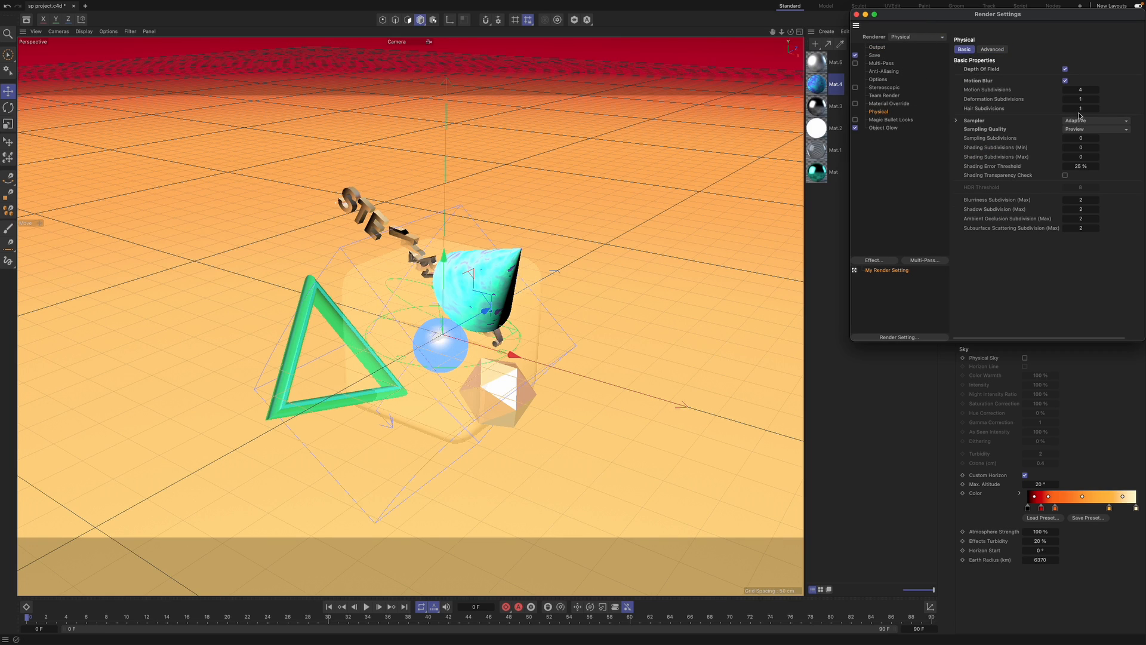
{"action": "left_click", "coordinate": [1077, 129]}
{"action": "left_click", "coordinate": [1079, 168]}
{"action": "left_click", "coordinate": [1071, 120]}
{"action": "left_click", "coordinate": [1073, 140]}
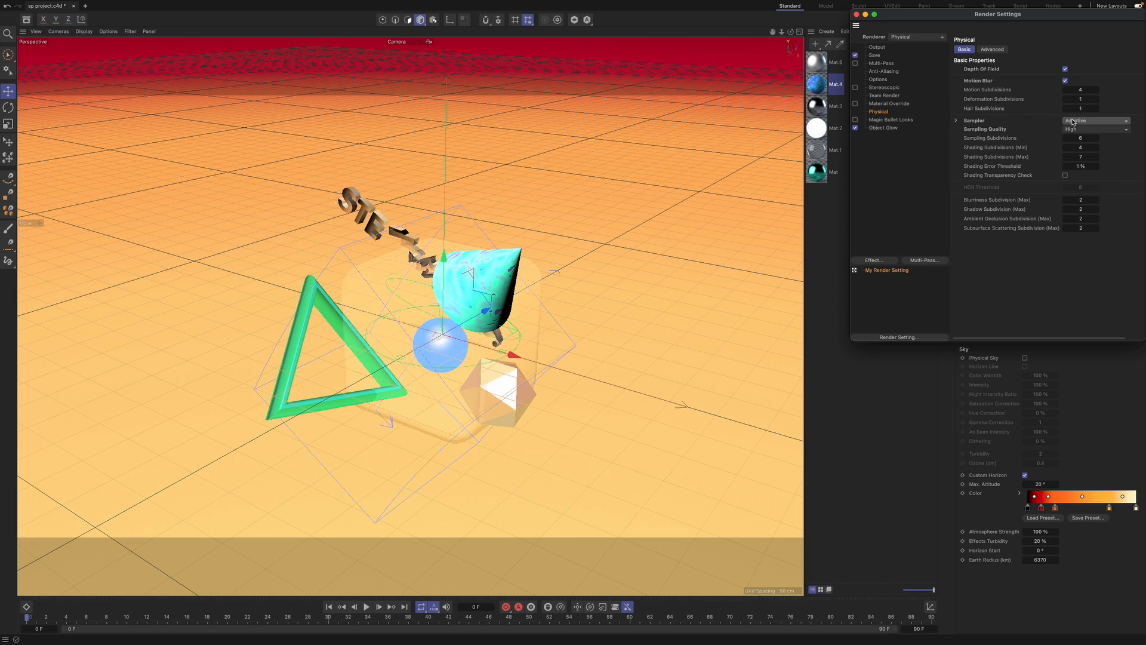
{"action": "left_click", "coordinate": [857, 15]}
- Start a render in the Picture Viewer that overwrites my-first-render.png, and stop it before it finishes
{"action": "left_click", "coordinate": [907, 20]}
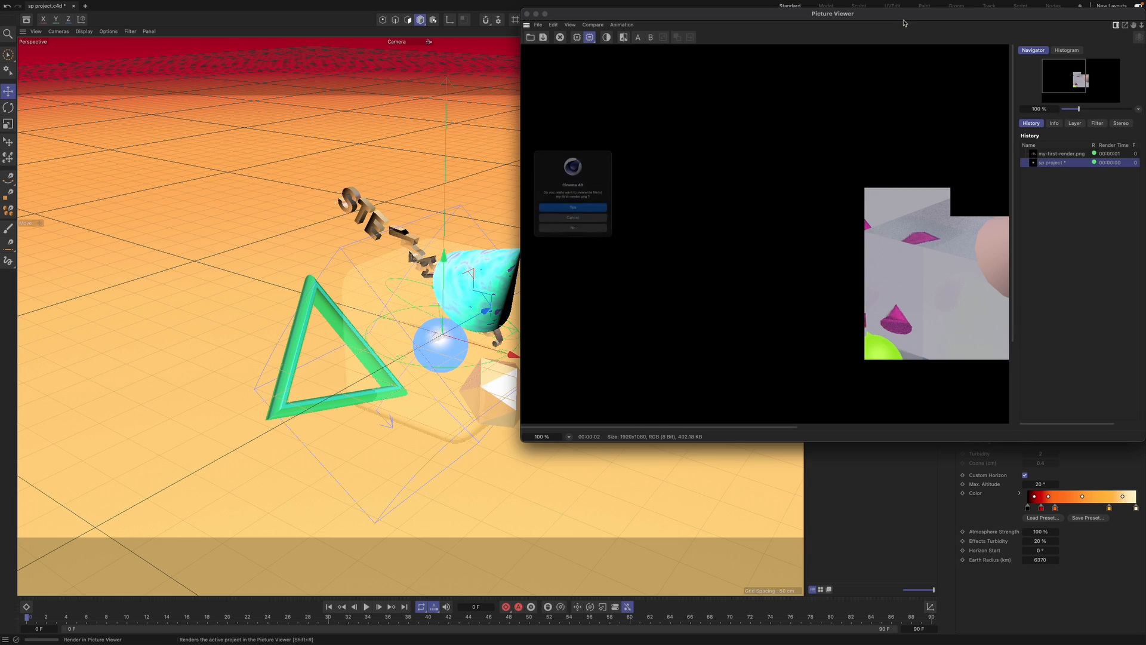
{"action": "left_click", "coordinate": [625, 213]}
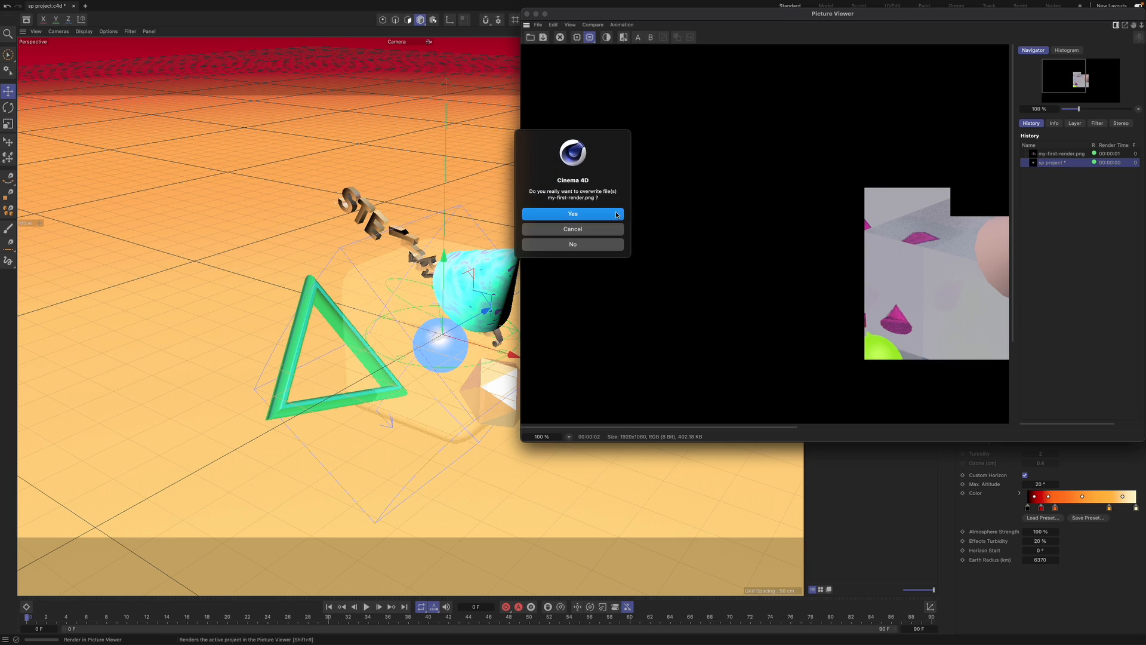
{"action": "double_click", "coordinate": [820, 16]}
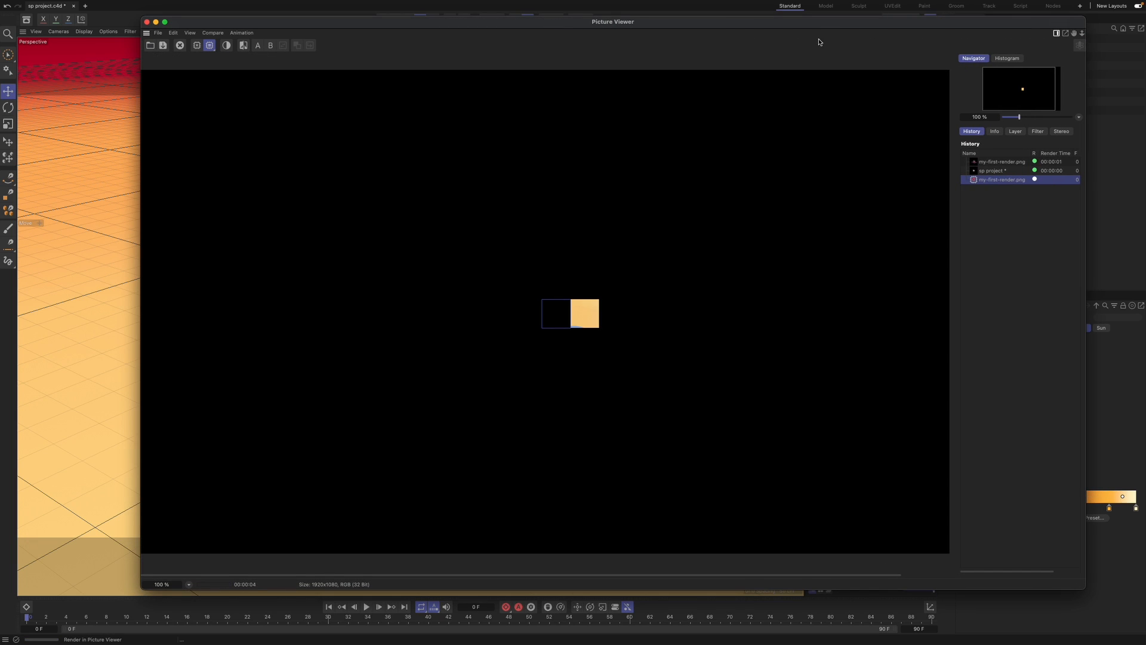
{"action": "left_click_drag", "start_coordinate": [820, 30], "coordinate": [785, 27]}
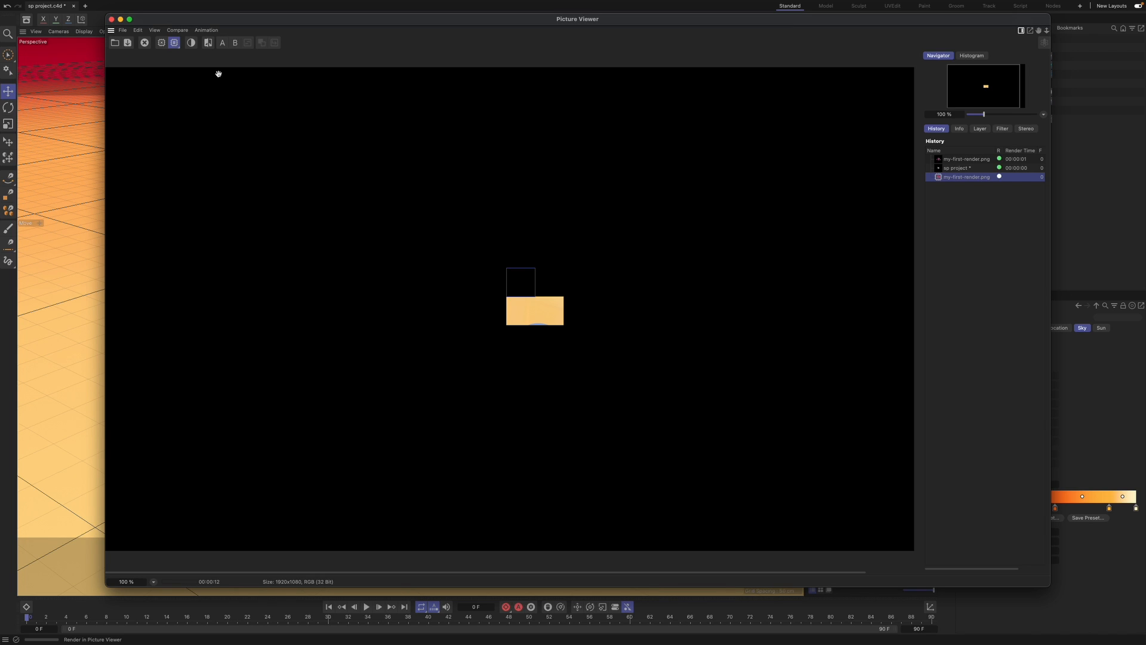
{"action": "left_click", "coordinate": [111, 19]}
{"action": "left_click", "coordinate": [598, 226]}
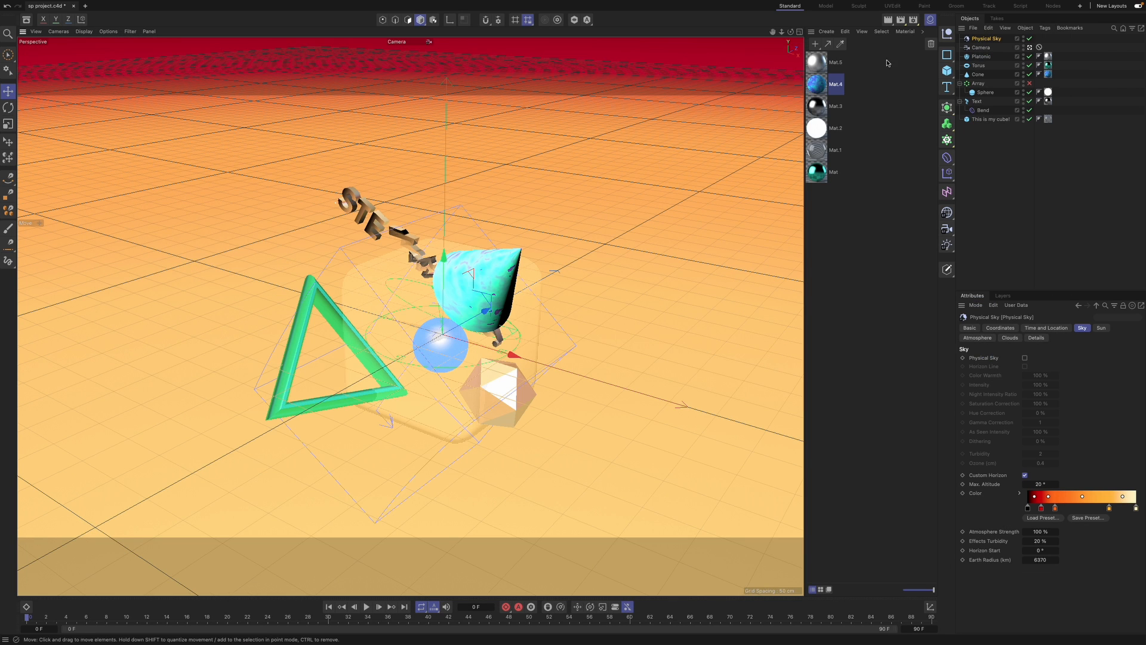
- Set the Physical renderer's sampling quality to Low in the render settings
{"action": "key", "text": "super+b"}
{"action": "left_click", "coordinate": [1083, 129]}
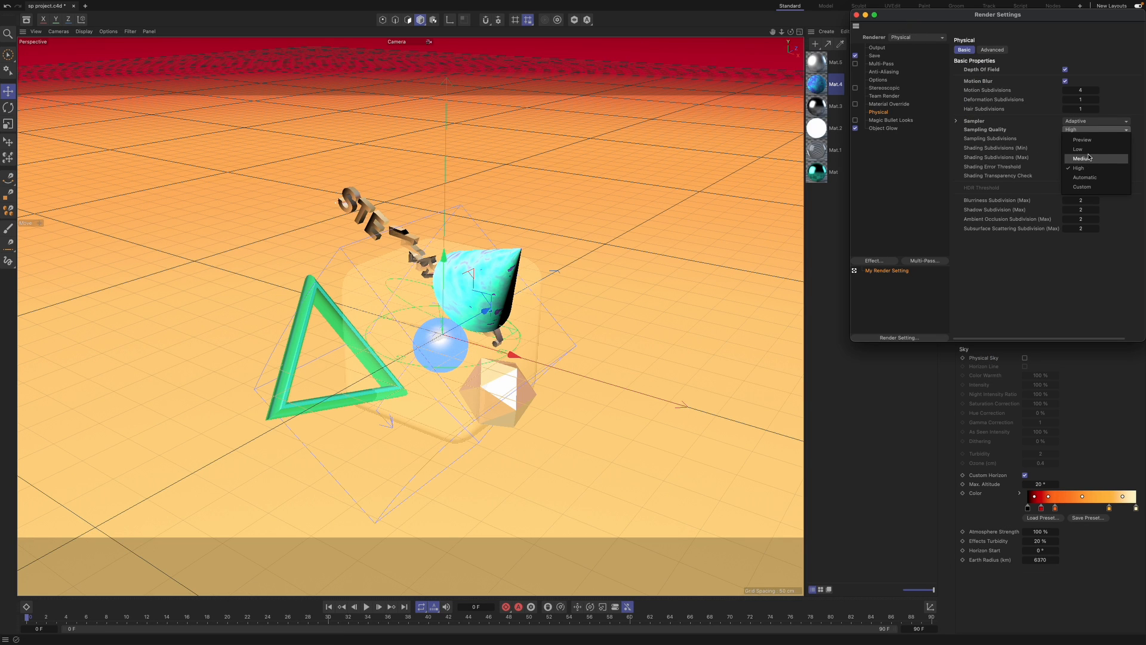
{"action": "left_click", "coordinate": [1089, 150]}
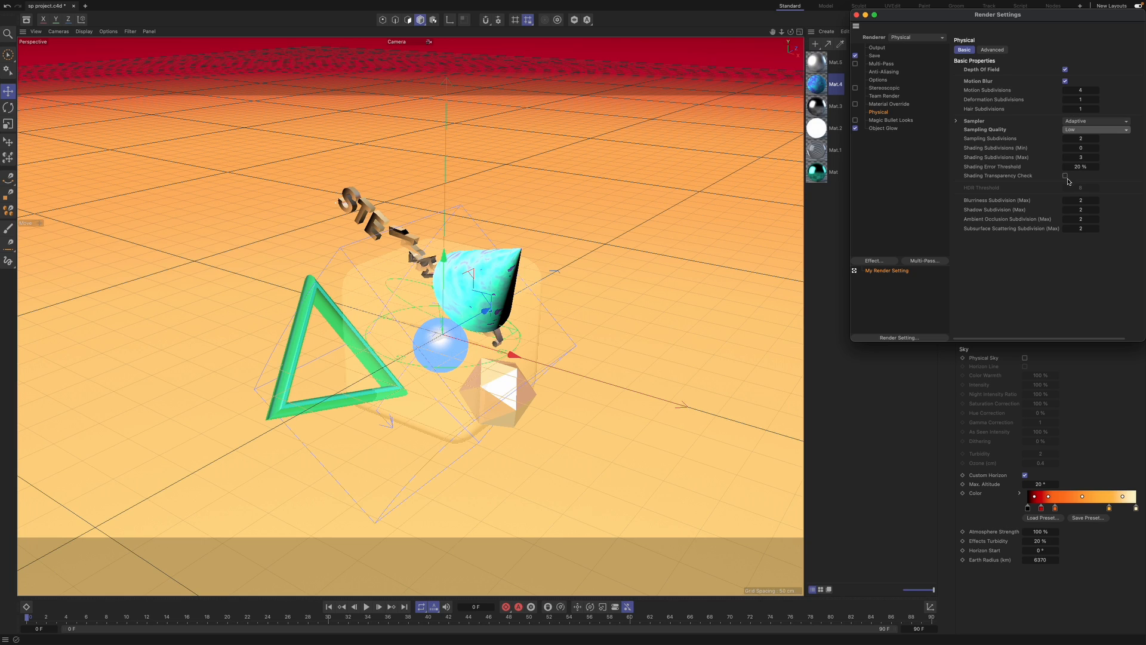
{"action": "left_click", "coordinate": [922, 262]}
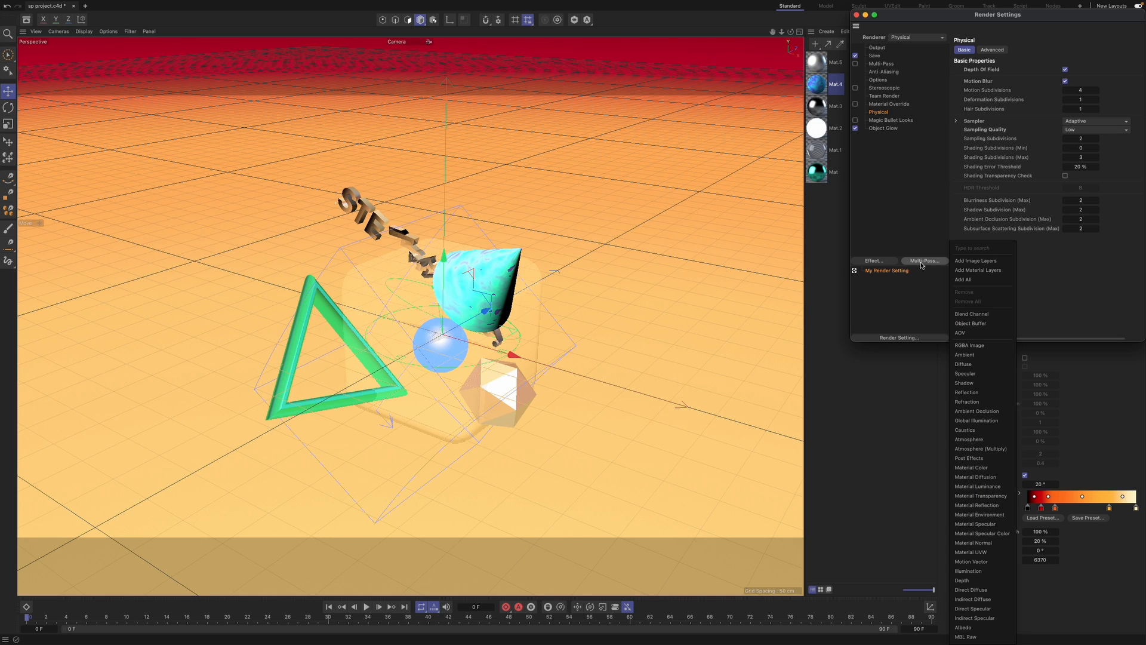
{"action": "left_click", "coordinate": [976, 411]}
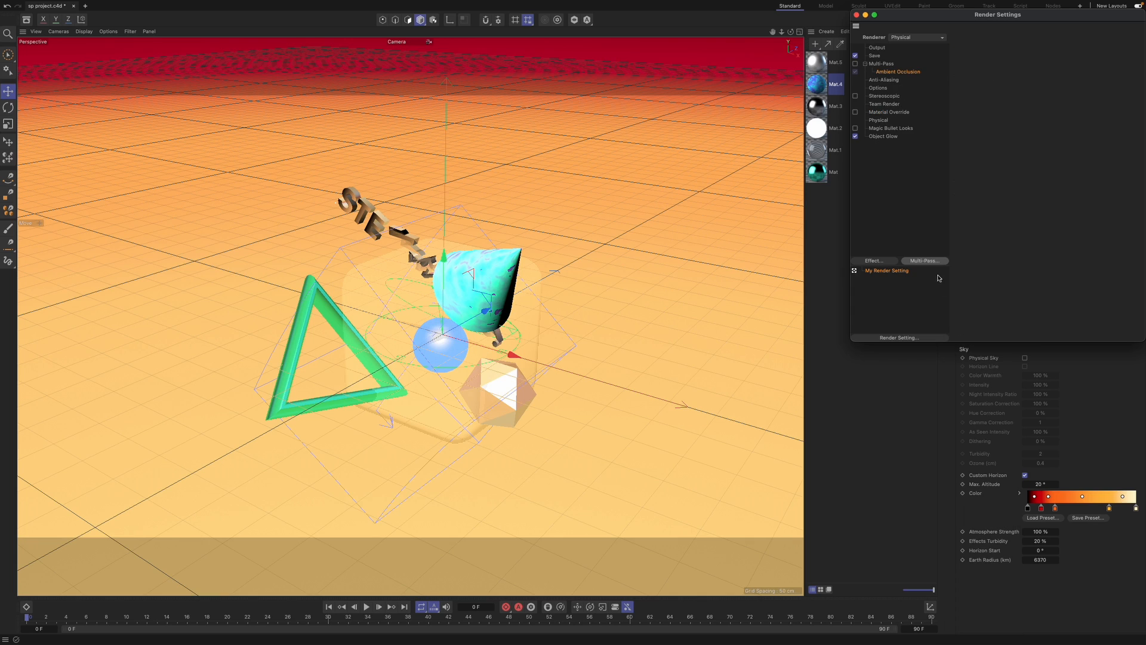
{"action": "left_click", "coordinate": [862, 263]}
{"action": "left_click", "coordinate": [861, 262]}
{"action": "key", "text": "Delete"}
- Add the Ambient Occlusion and Global Illumination effects to the render settings
{"action": "left_click", "coordinate": [861, 262]}
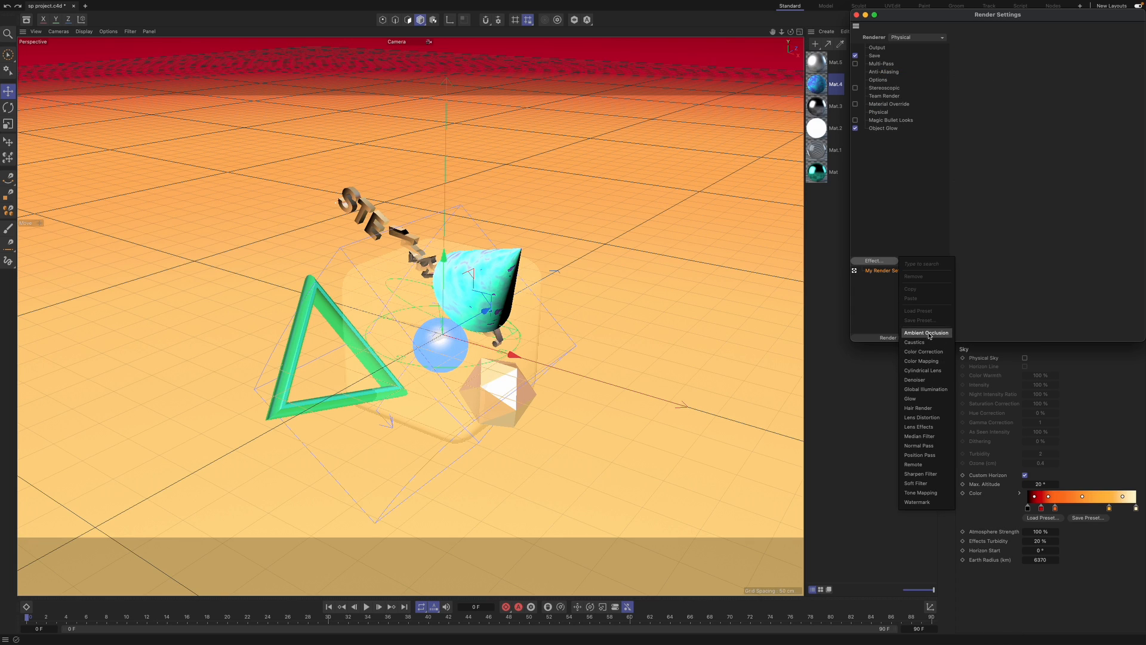
{"action": "left_click", "coordinate": [922, 333]}
{"action": "left_click", "coordinate": [887, 263]}
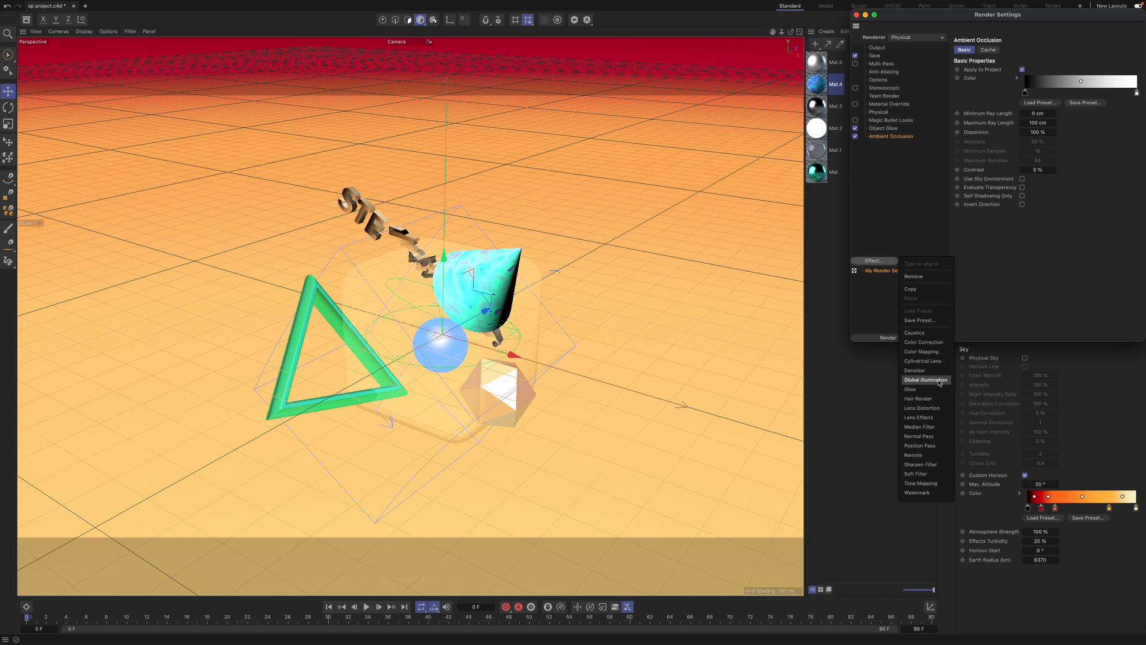
{"action": "left_click", "coordinate": [939, 376]}
- Set the Global Illumination preset to Exterior - Physical Sky
{"action": "left_click", "coordinate": [1074, 52]}
{"action": "left_click", "coordinate": [1050, 51]}
{"action": "left_click", "coordinate": [967, 49]}
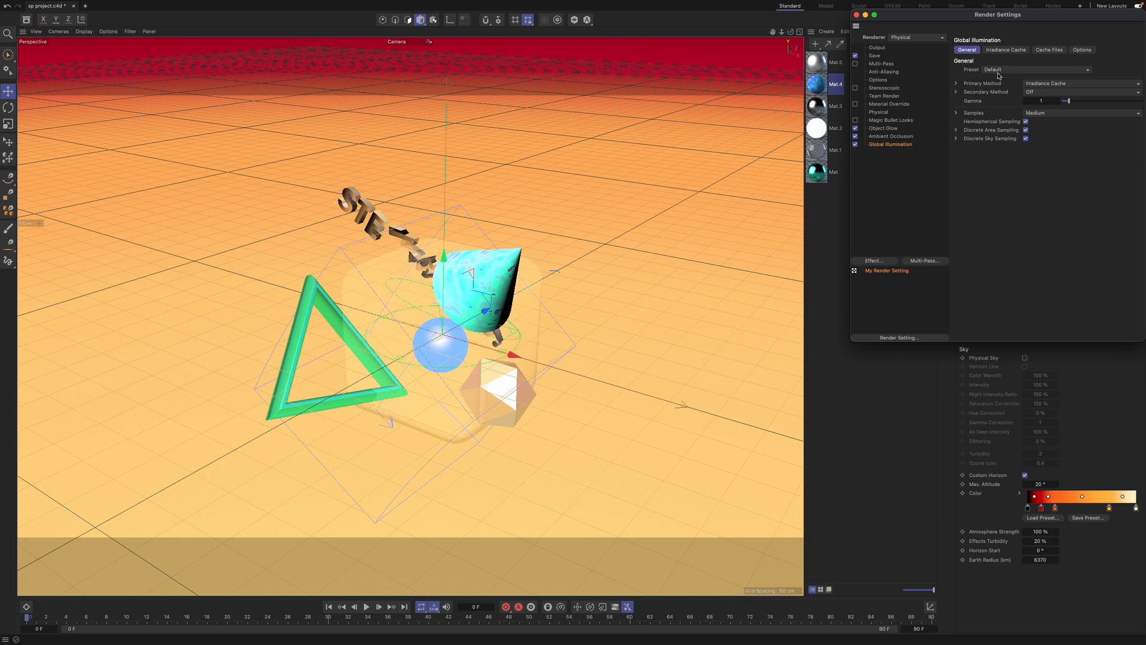
{"action": "left_click", "coordinate": [1021, 71]}
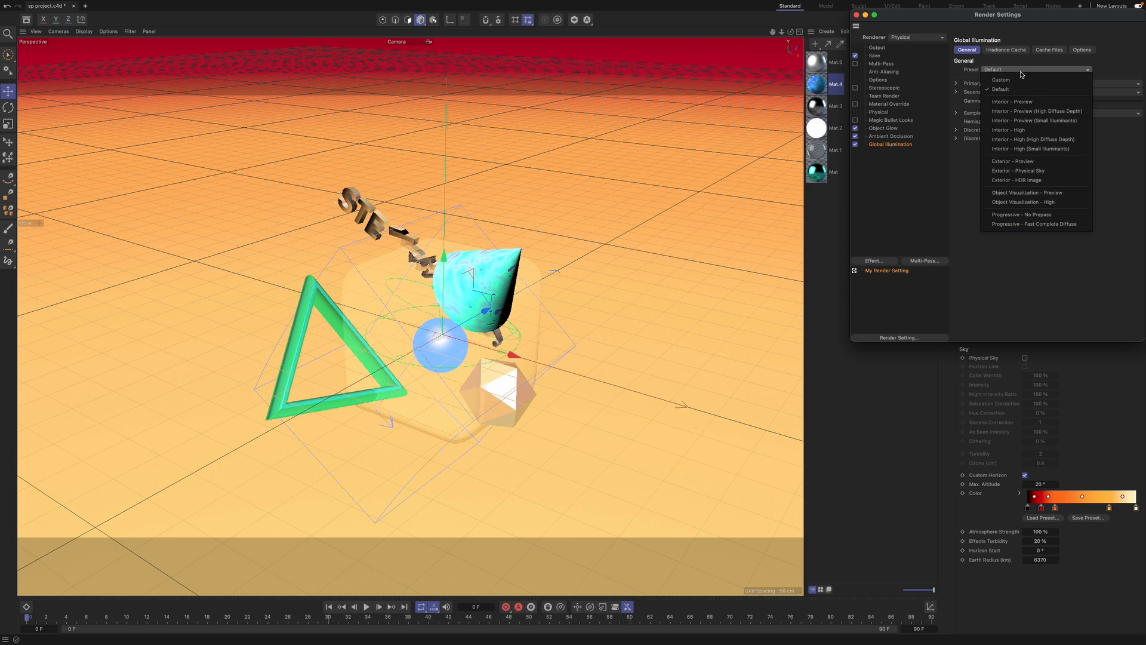
{"action": "left_click", "coordinate": [1037, 171]}
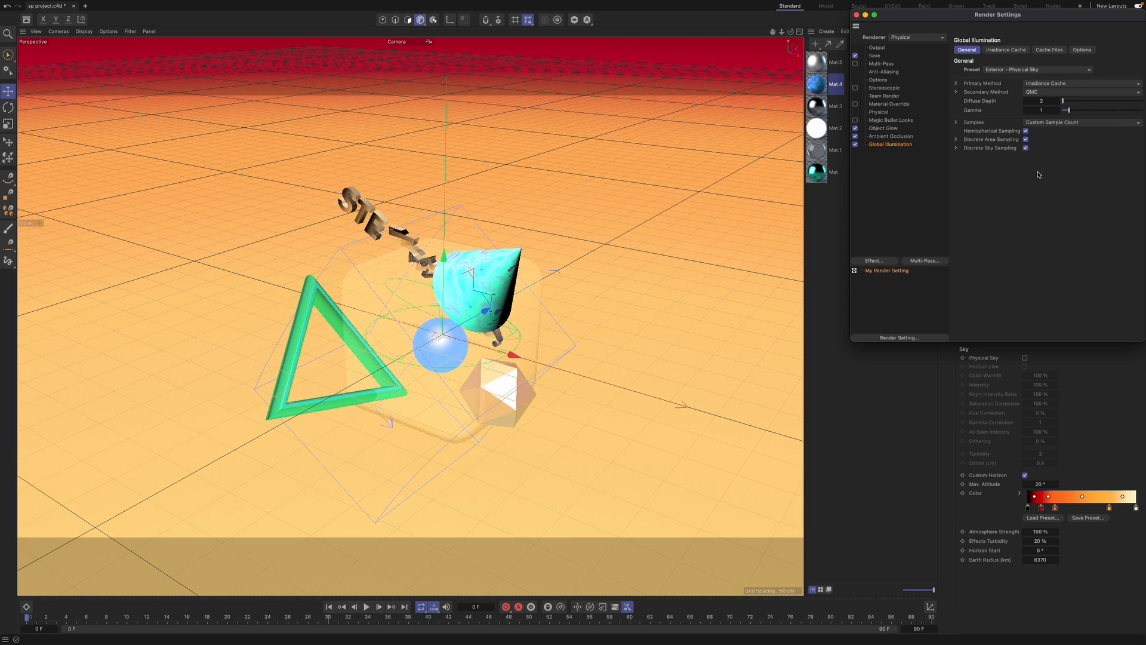
{"action": "left_click", "coordinate": [1014, 70]}
{"action": "left_click", "coordinate": [1039, 172]}
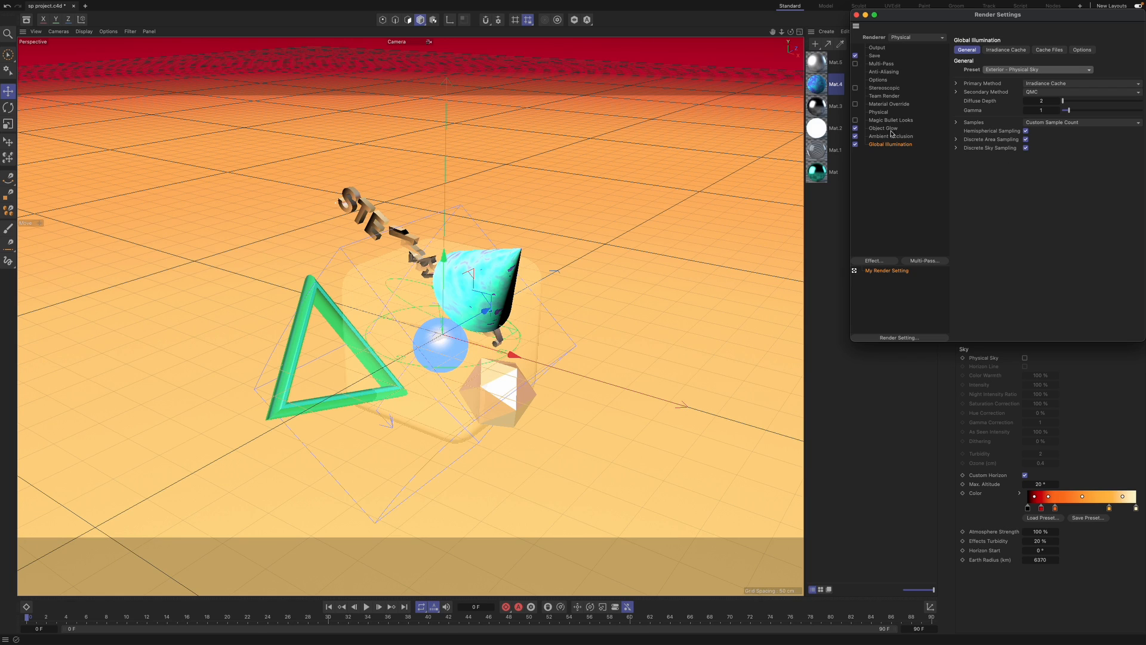
- Enable Use Sky Environment for the Ambient Occlusion effect and close the render settings
{"action": "left_click", "coordinate": [895, 136]}
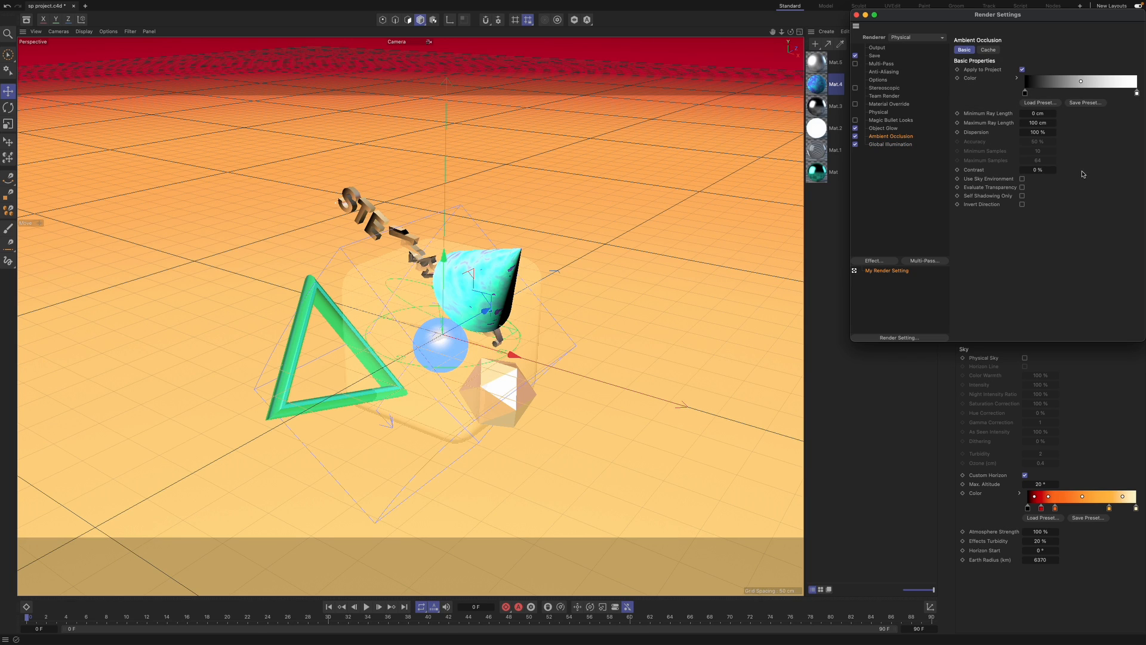
{"action": "left_click", "coordinate": [1021, 178]}
{"action": "left_click", "coordinate": [856, 14]}
- Render the scene in the Picture Viewer, overwriting my-first-render.png, and close the viewer
{"action": "left_click", "coordinate": [557, 20]}
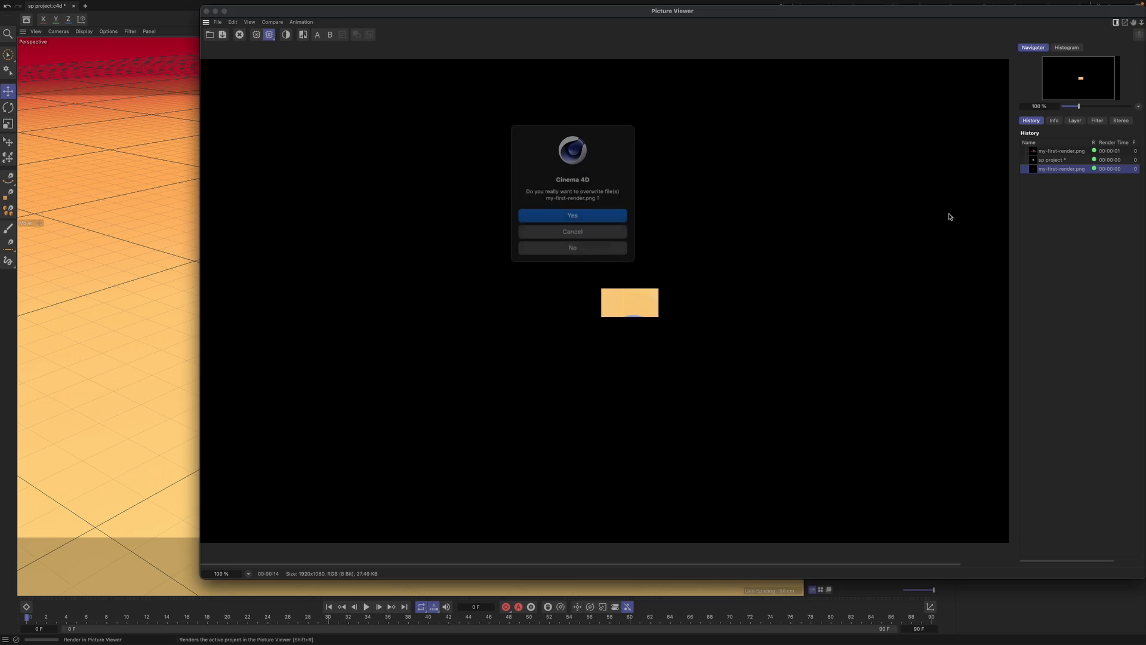
{"action": "key", "text": "Return"}
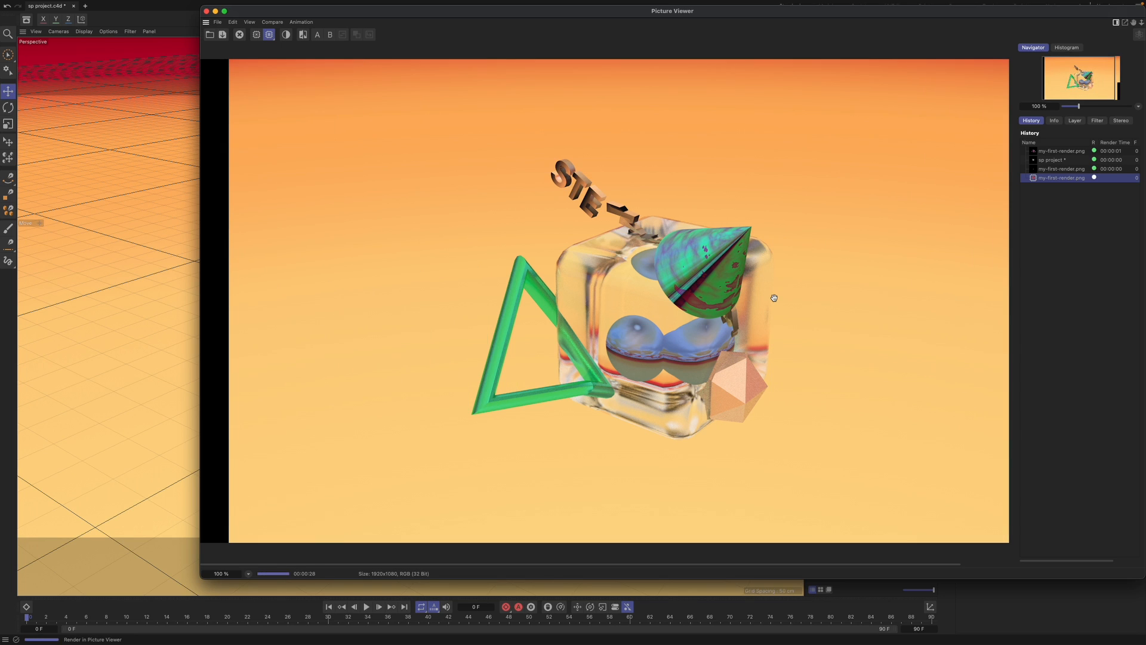
{"action": "left_click_drag", "start_coordinate": [785, 12], "coordinate": [713, 42]}
{"action": "left_click", "coordinate": [144, 41]}
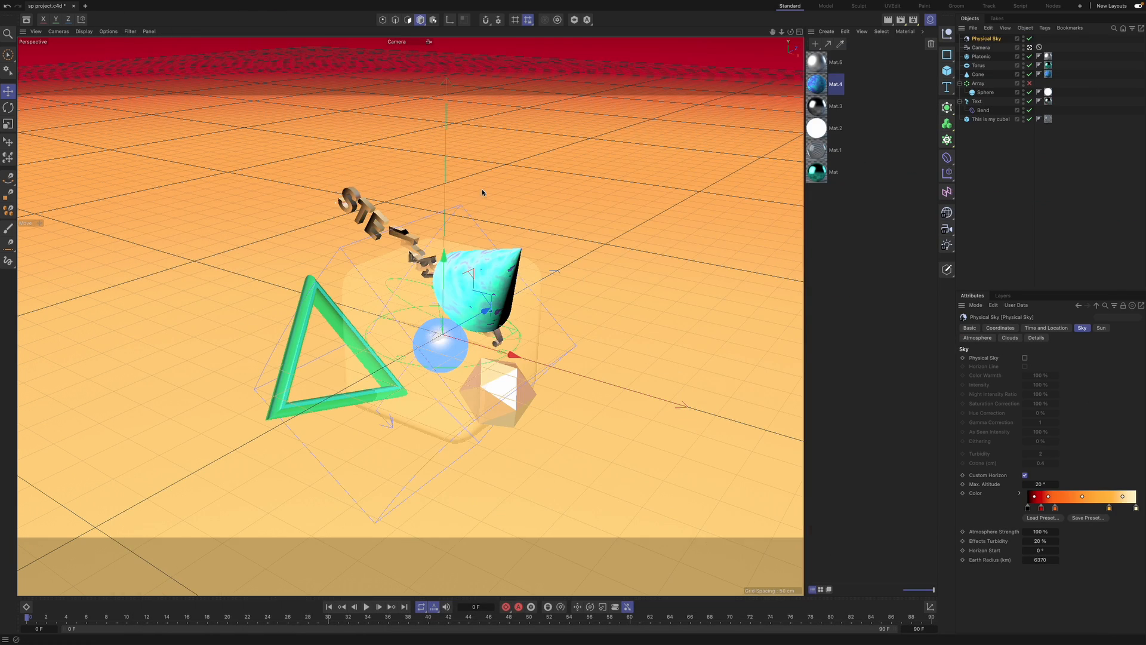
- Render the view and move the Picture Viewer aside to compare the two renders
{"action": "left_click", "coordinate": [888, 20]}
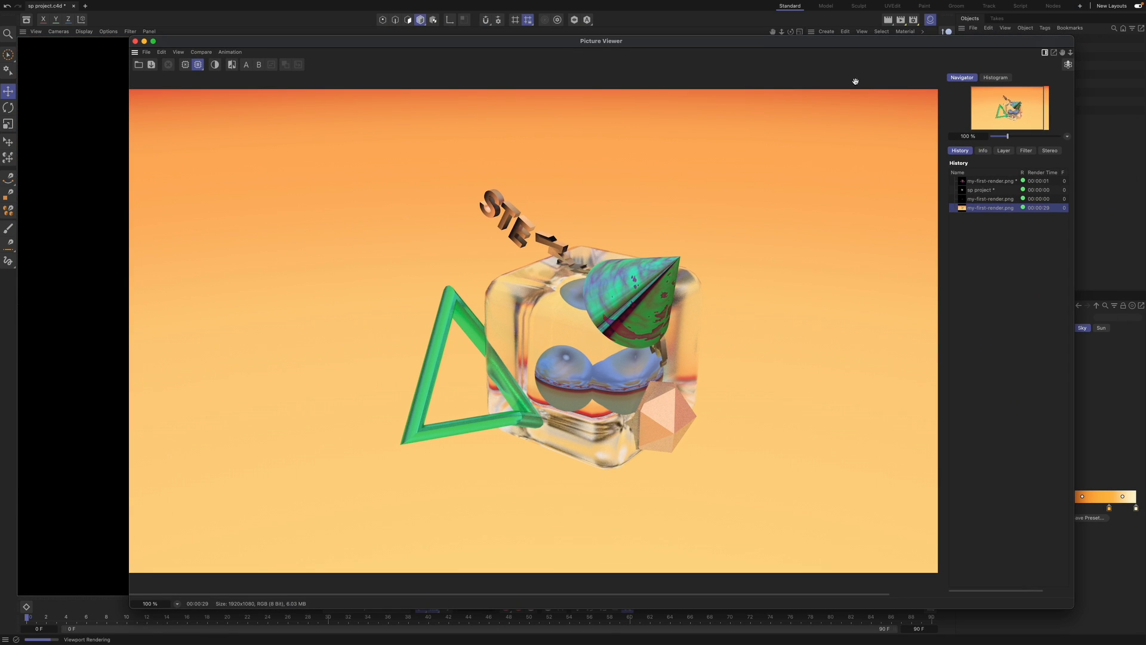
{"action": "left_click_drag", "start_coordinate": [771, 46], "coordinate": [1076, 103]}
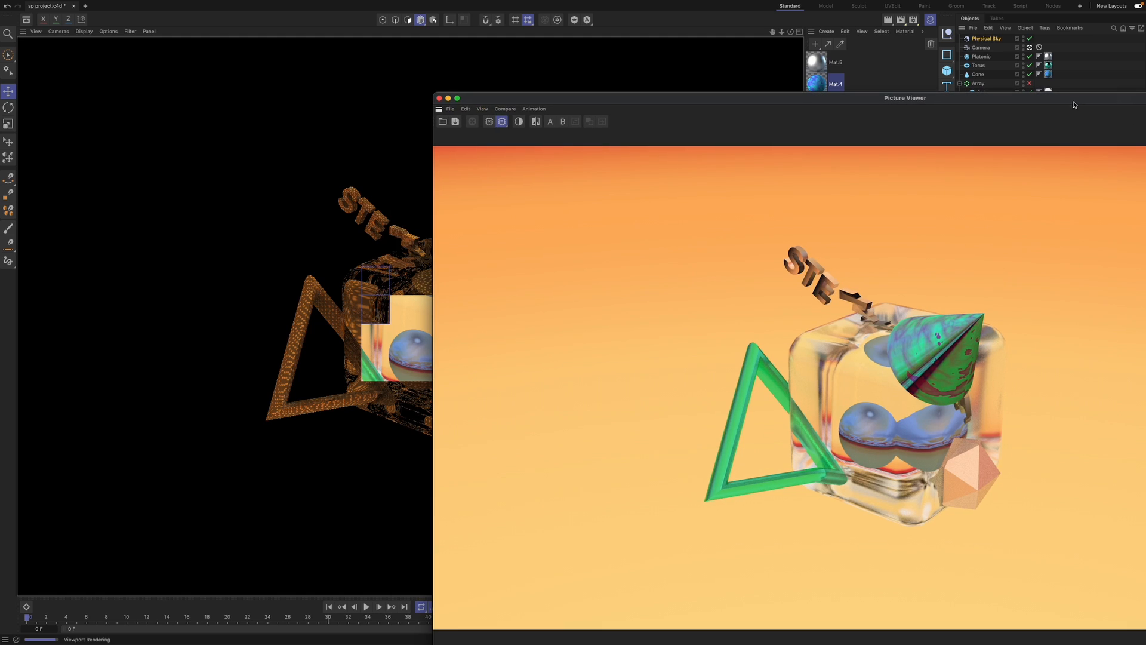
{"action": "left_click", "coordinate": [420, 325]}
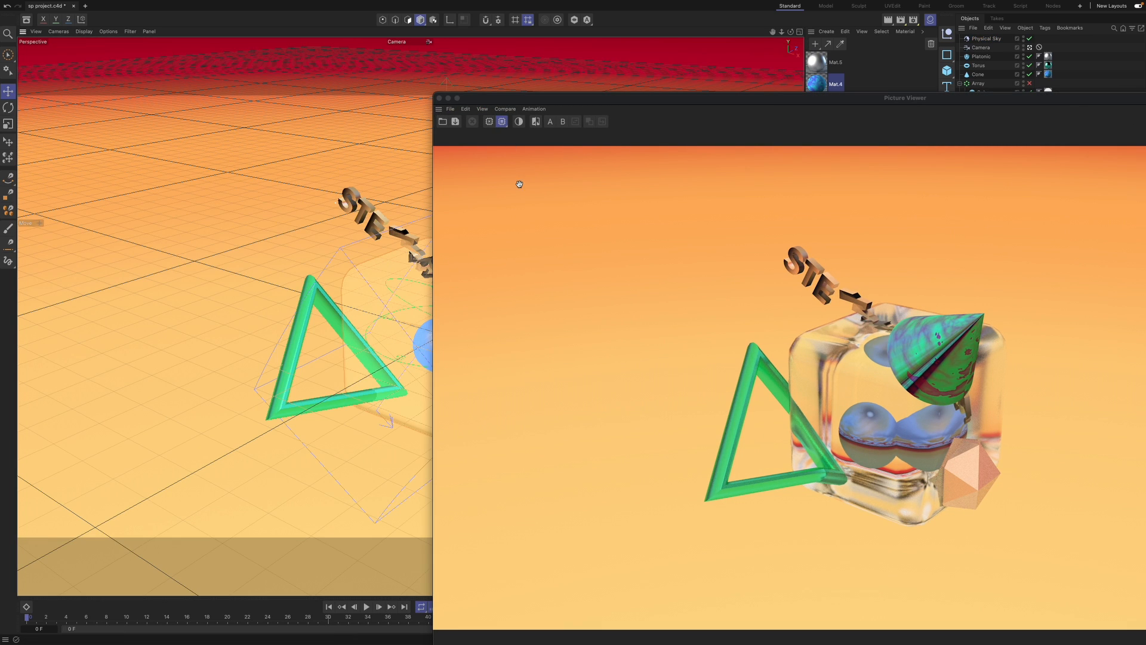
- Move the Picture Viewer aside to compare the finished render with the viewport, and close the viewer
{"action": "left_click_drag", "start_coordinate": [567, 98], "coordinate": [551, 45]}
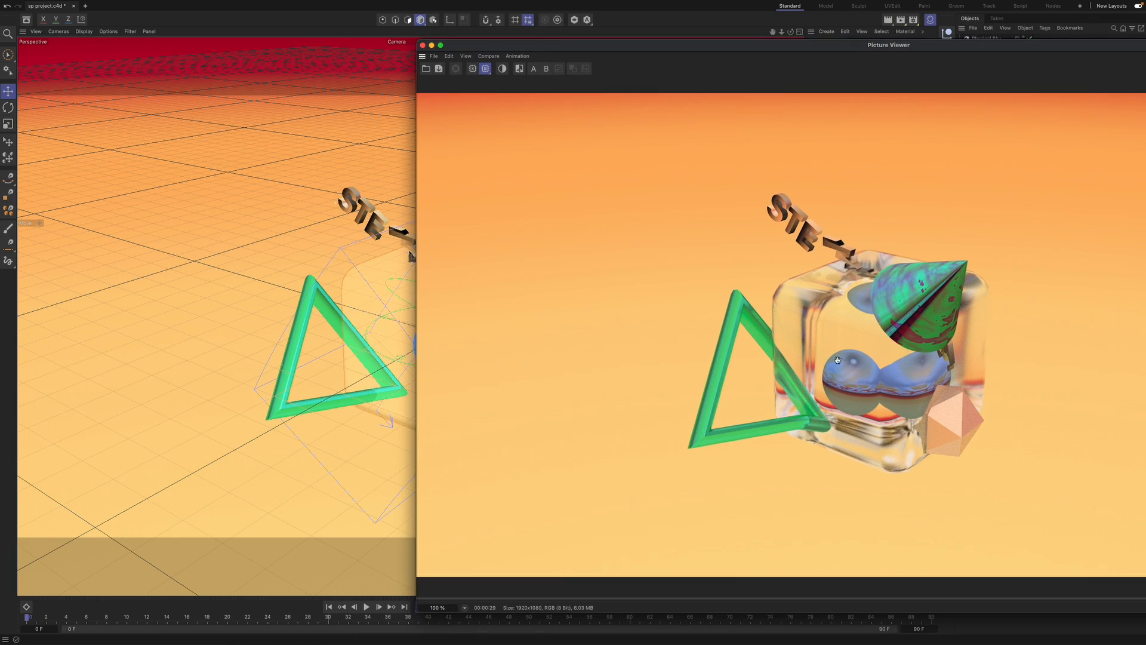
{"action": "left_click_drag", "start_coordinate": [672, 46], "coordinate": [742, 93]}
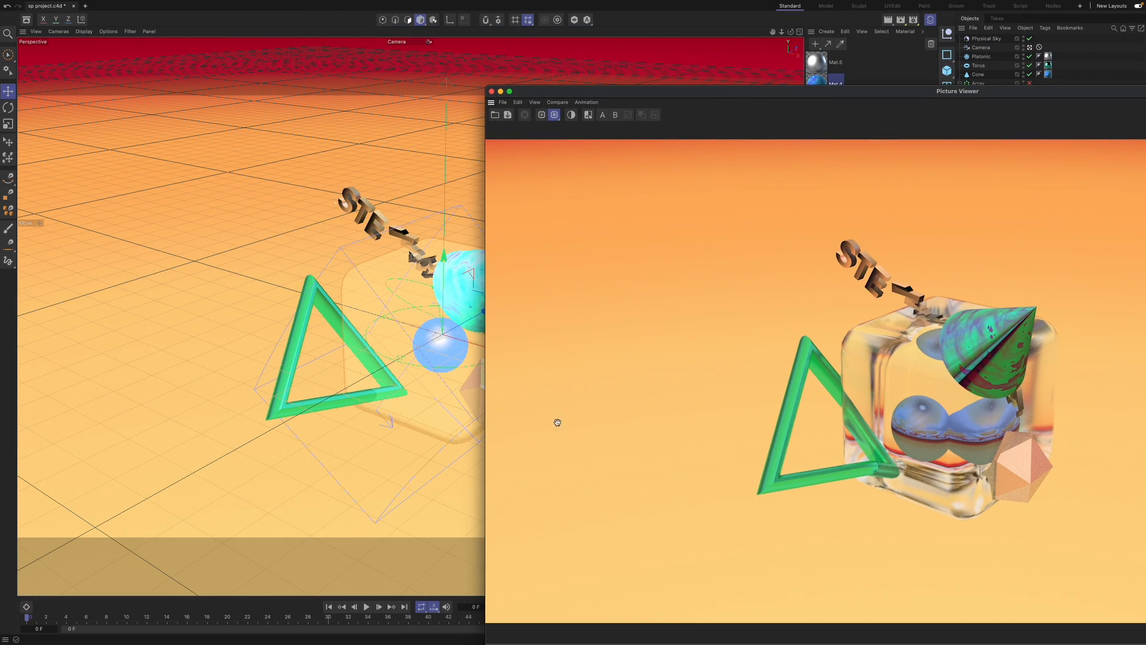
{"action": "left_click", "coordinate": [491, 92]}
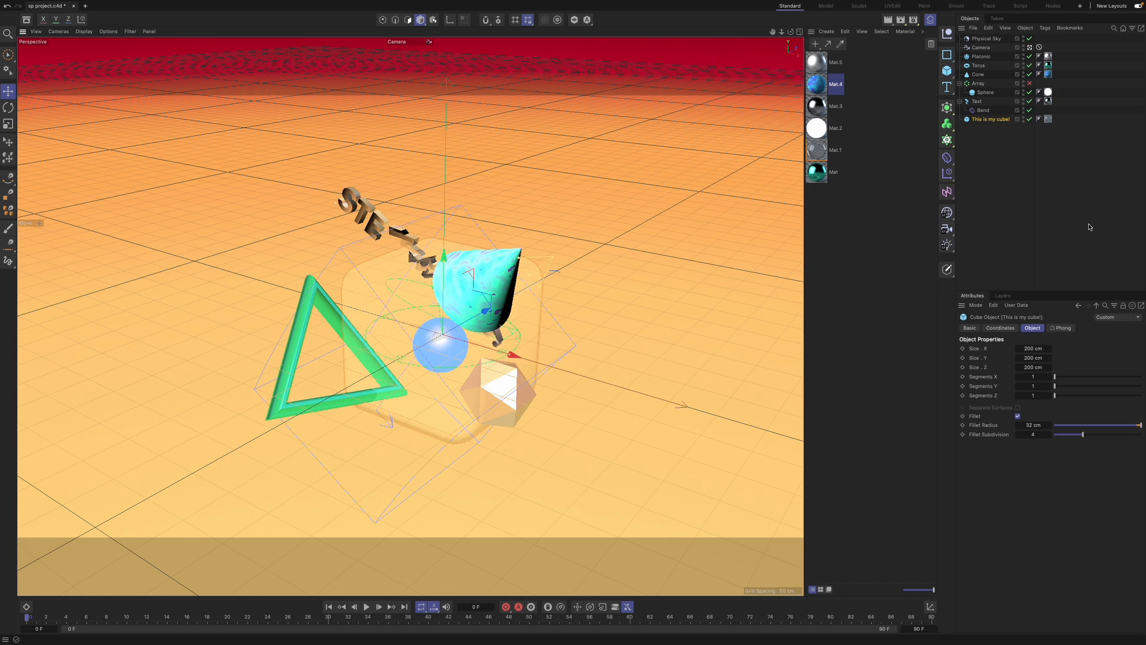
- Load the Sky 3 gradient preset for the Physical Sky's custom horizon color and render the scene in the Picture Viewer, overwriting my-first-render.png
{"action": "left_click", "coordinate": [986, 38]}
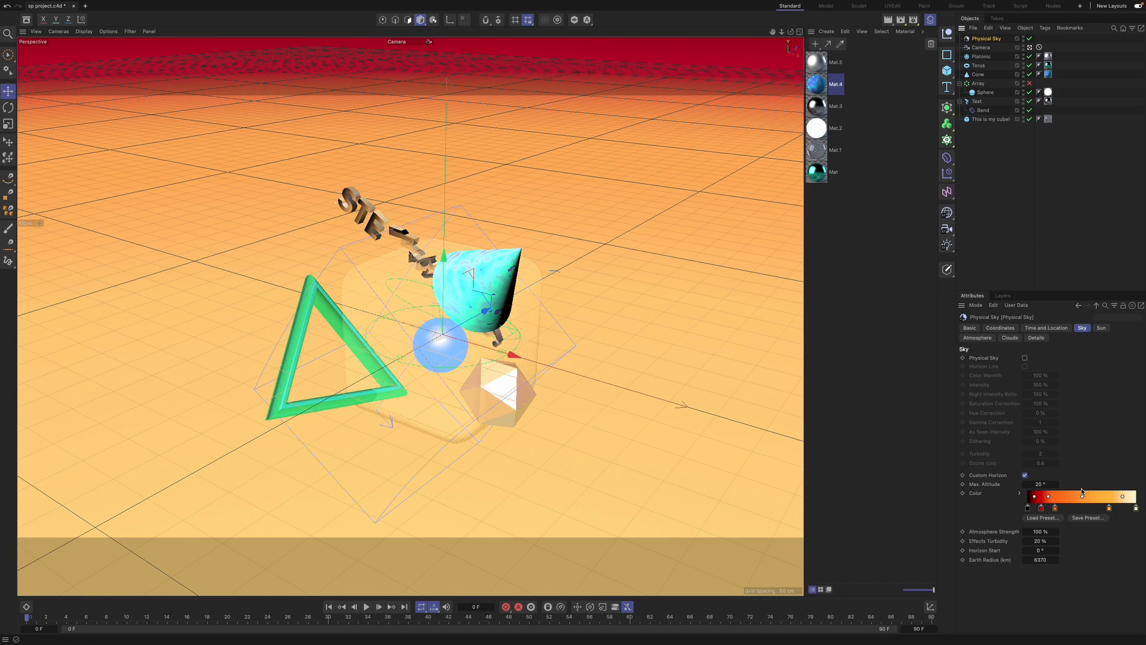
{"action": "left_click", "coordinate": [1054, 519]}
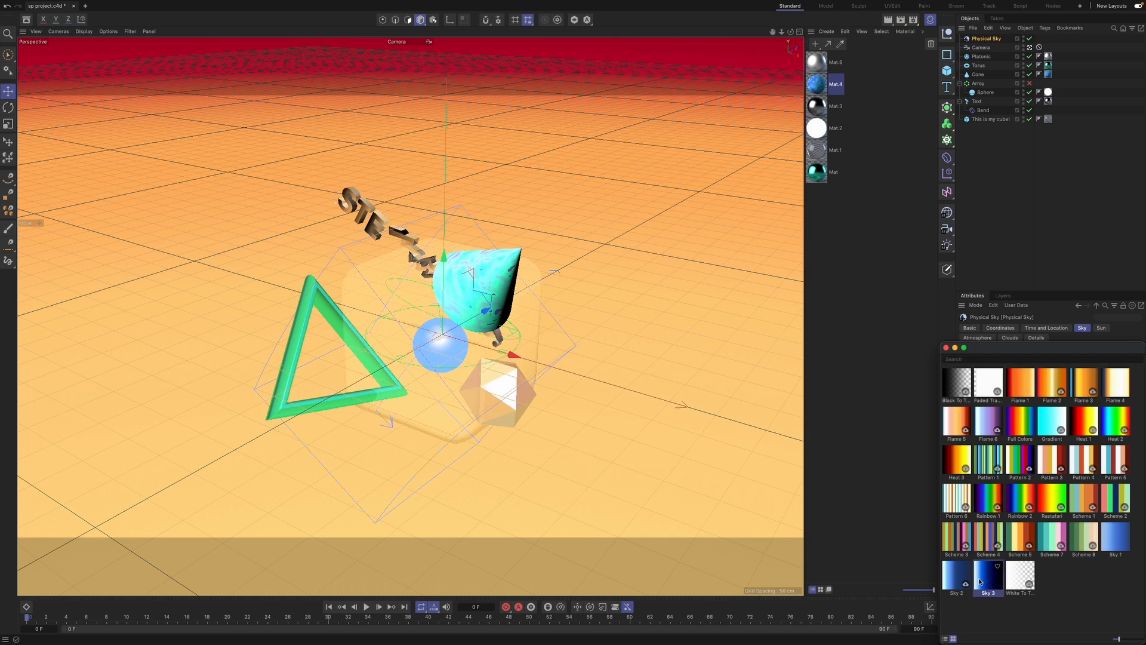
{"action": "left_click", "coordinate": [995, 581]}
{"action": "left_click", "coordinate": [901, 20]}
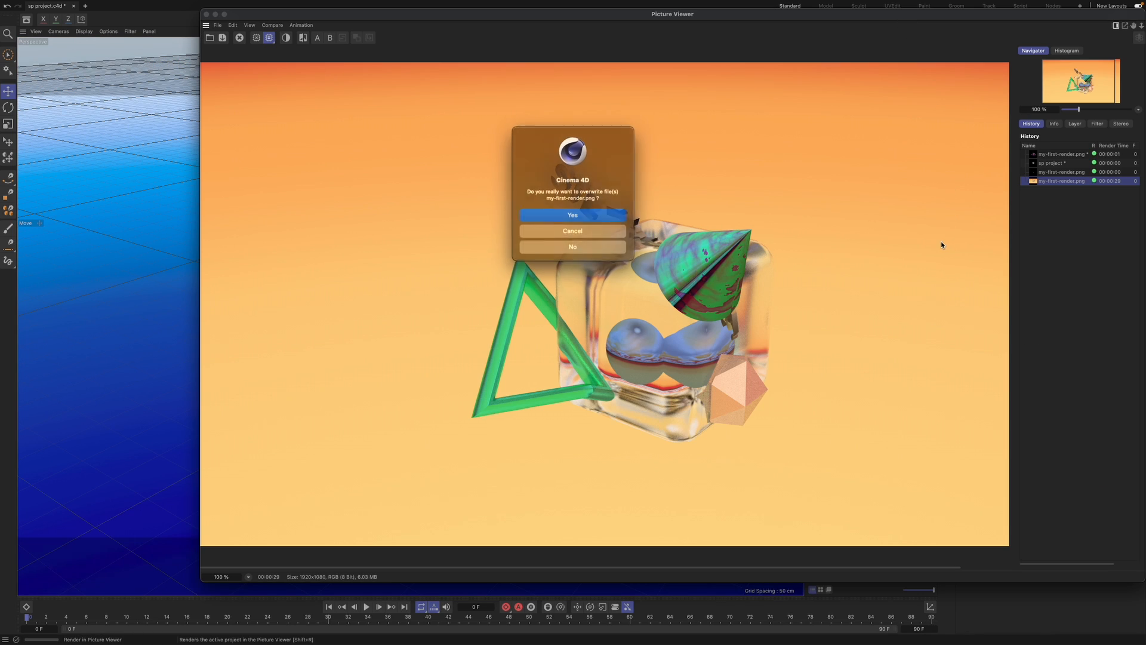
{"action": "left_click", "coordinate": [614, 213]}
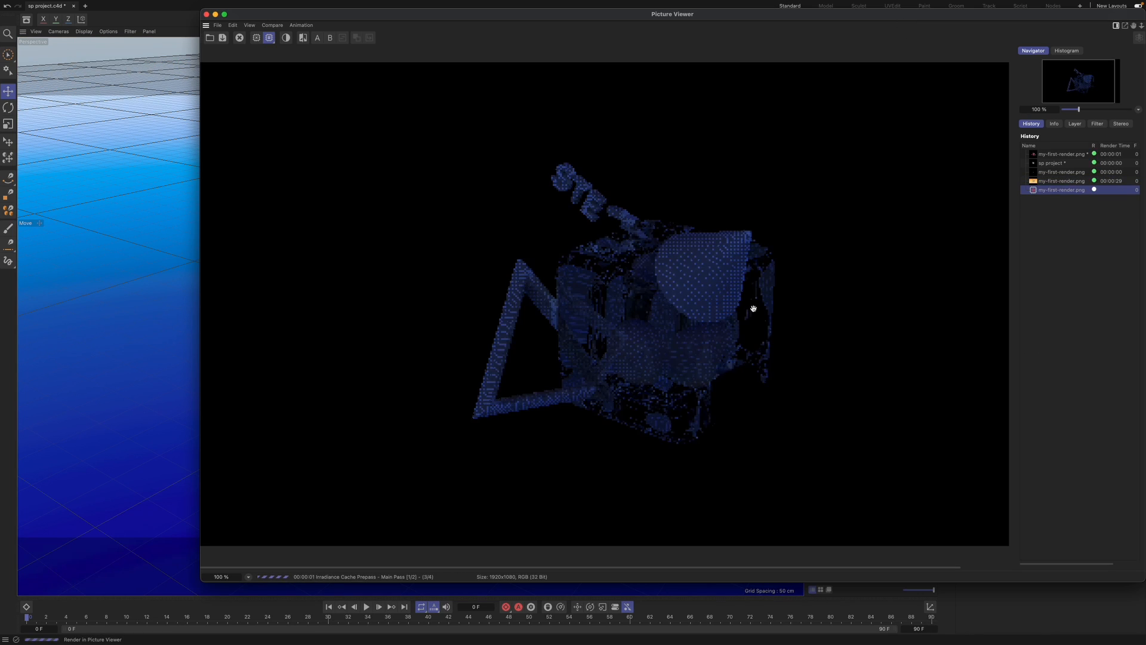